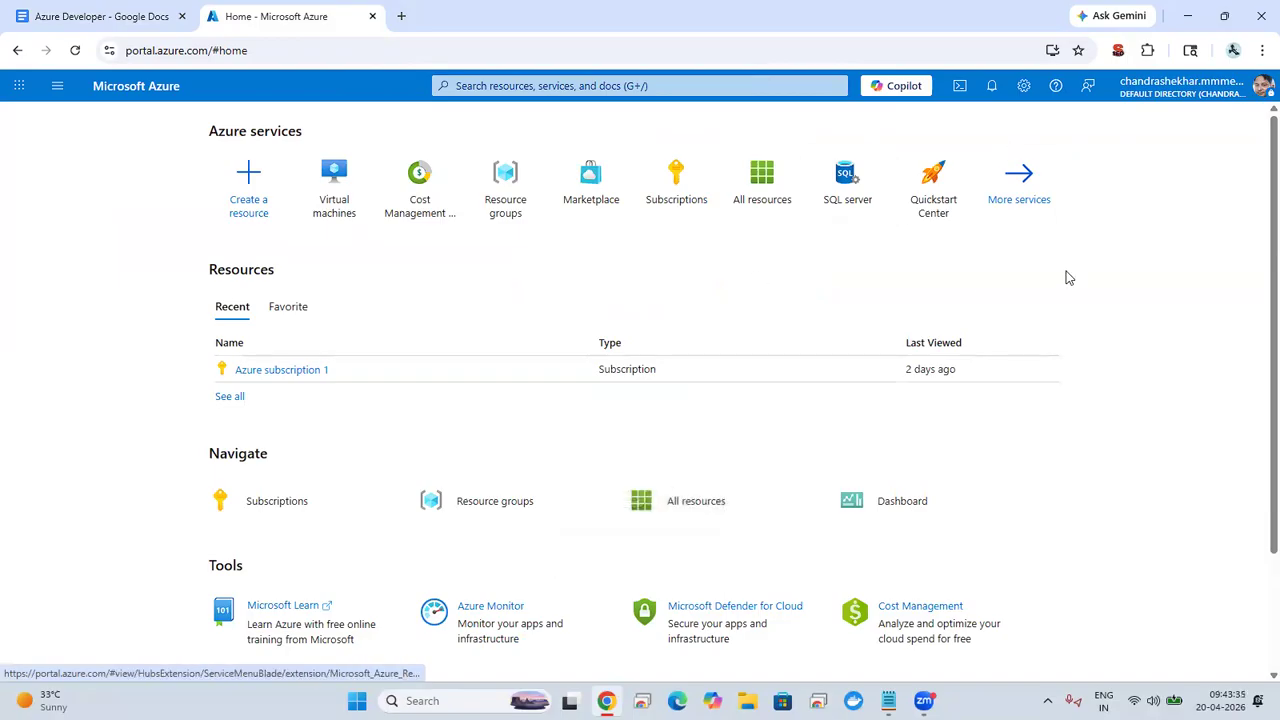
# Step: Start creating a new standard virtual machine from the Virtual machines service
pyautogui.click(316, 190)
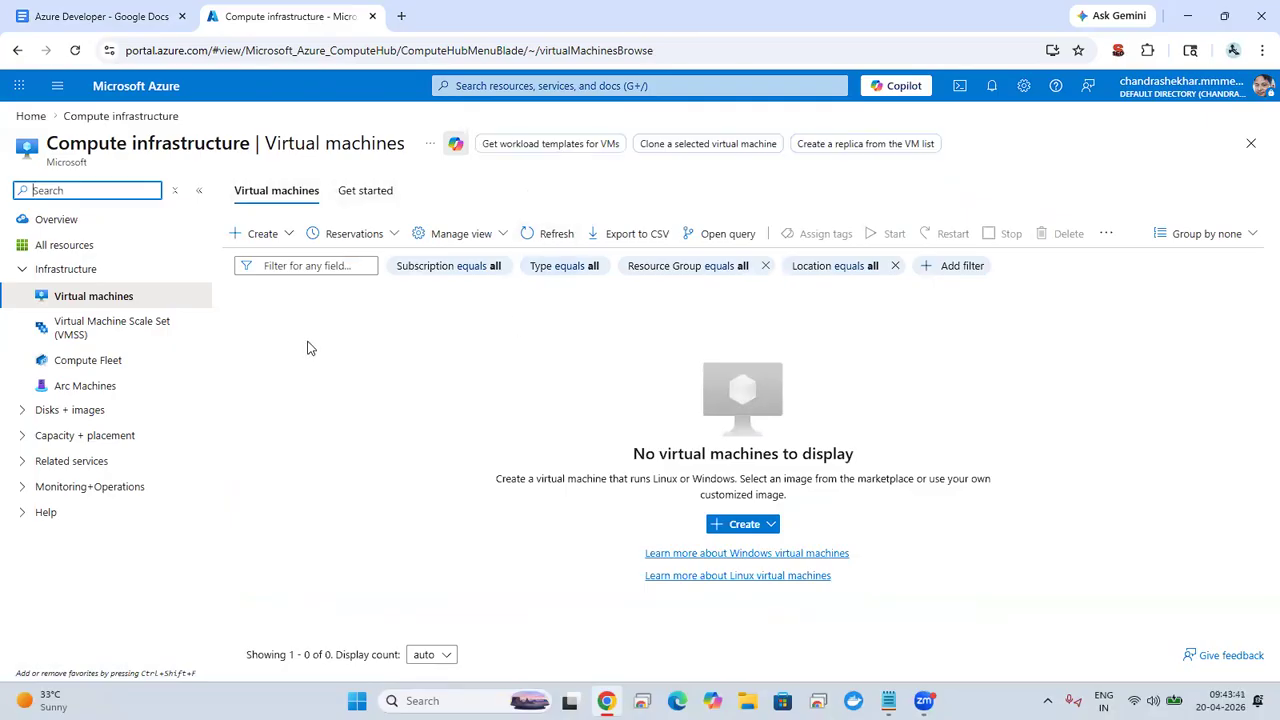
pyautogui.click(743, 524)
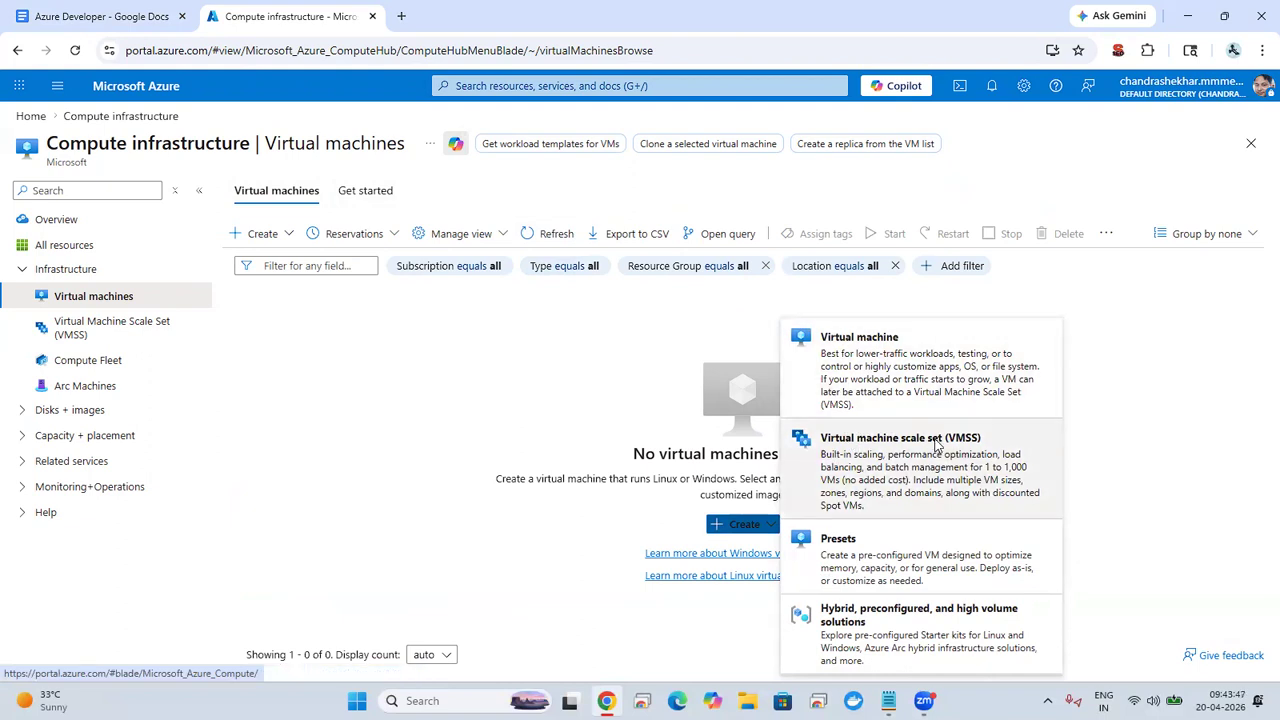
pyautogui.click(903, 372)
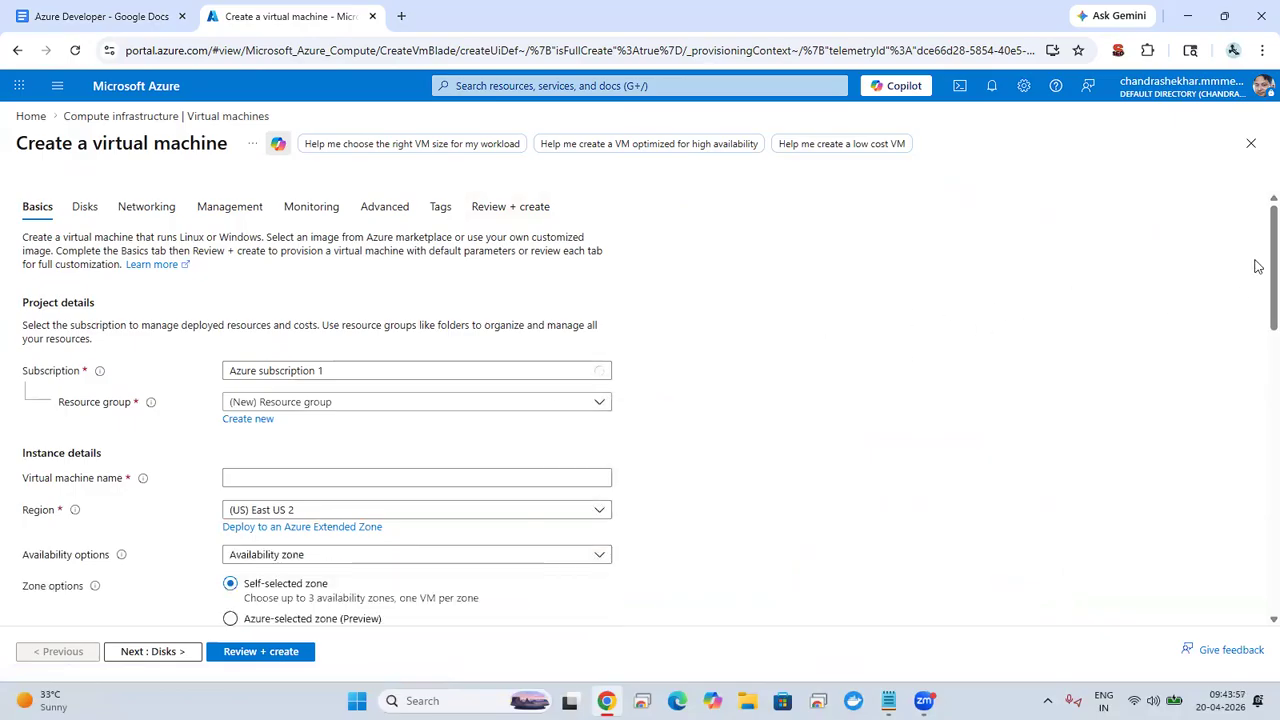
# Step: Create a new resource group named focus-RG for the virtual machine
pyautogui.click(377, 402)
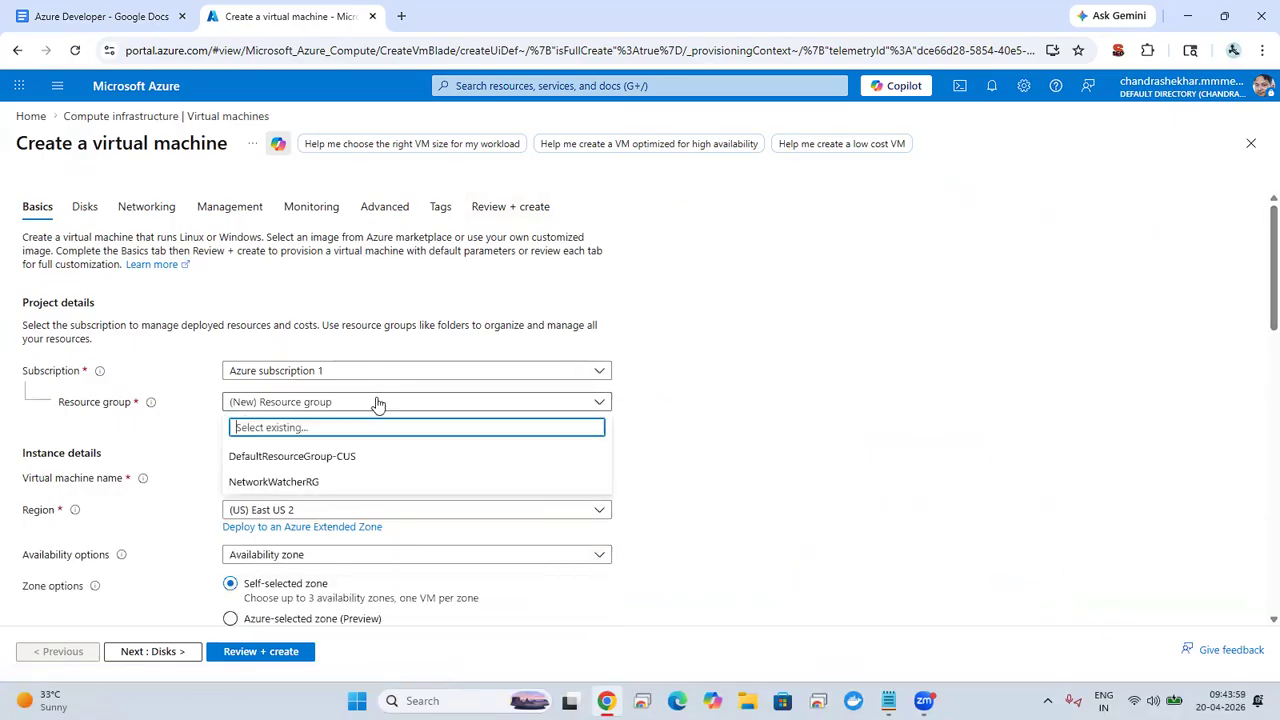
pyautogui.click(377, 402)
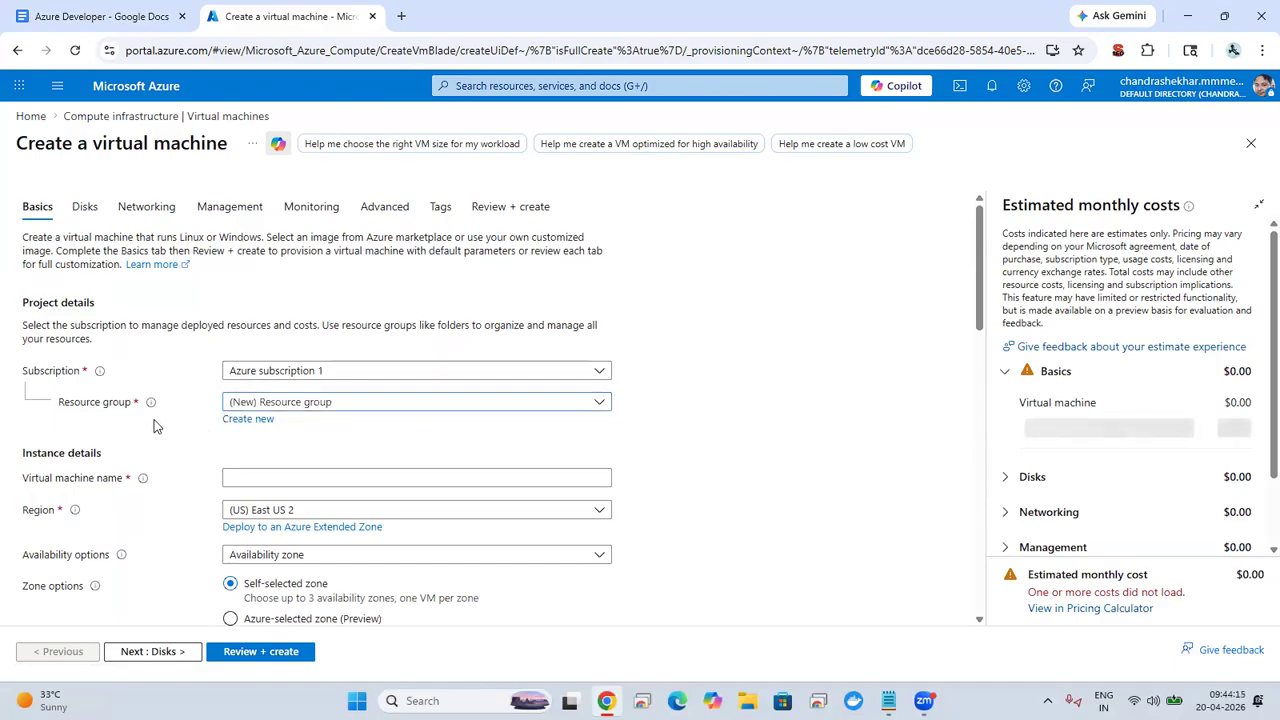
pyautogui.click(248, 419)
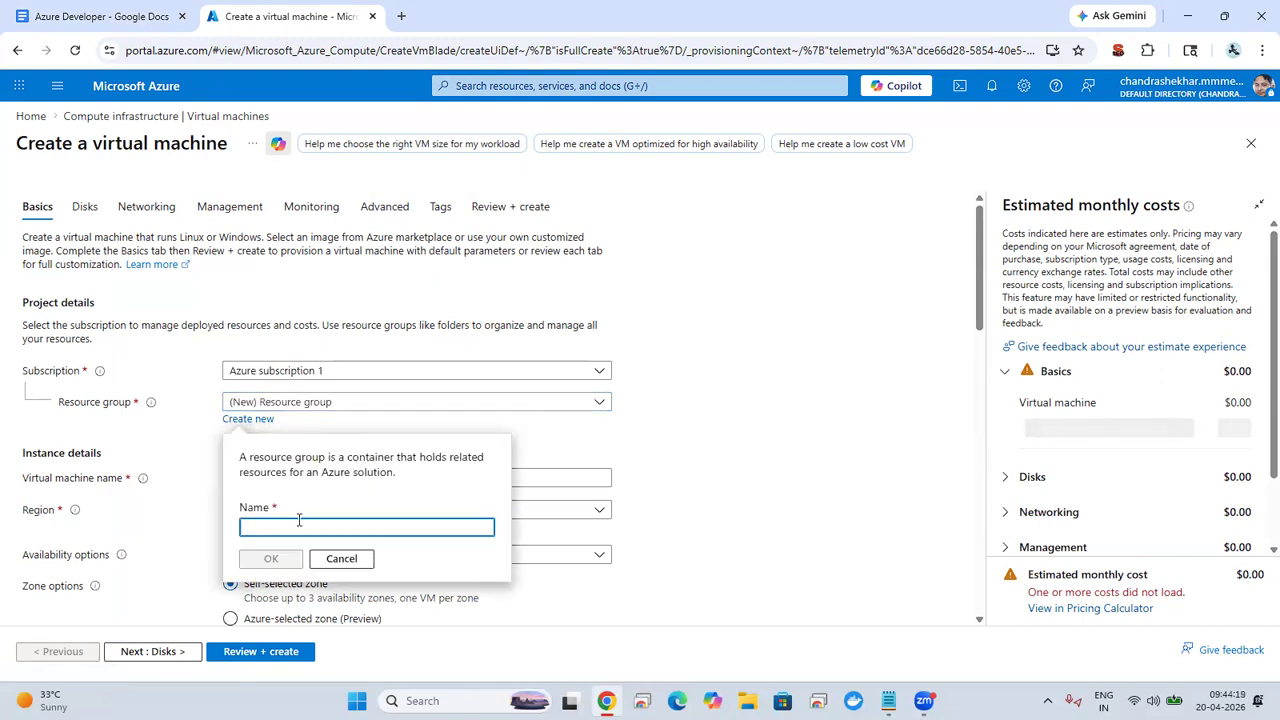
pyautogui.write('focus')
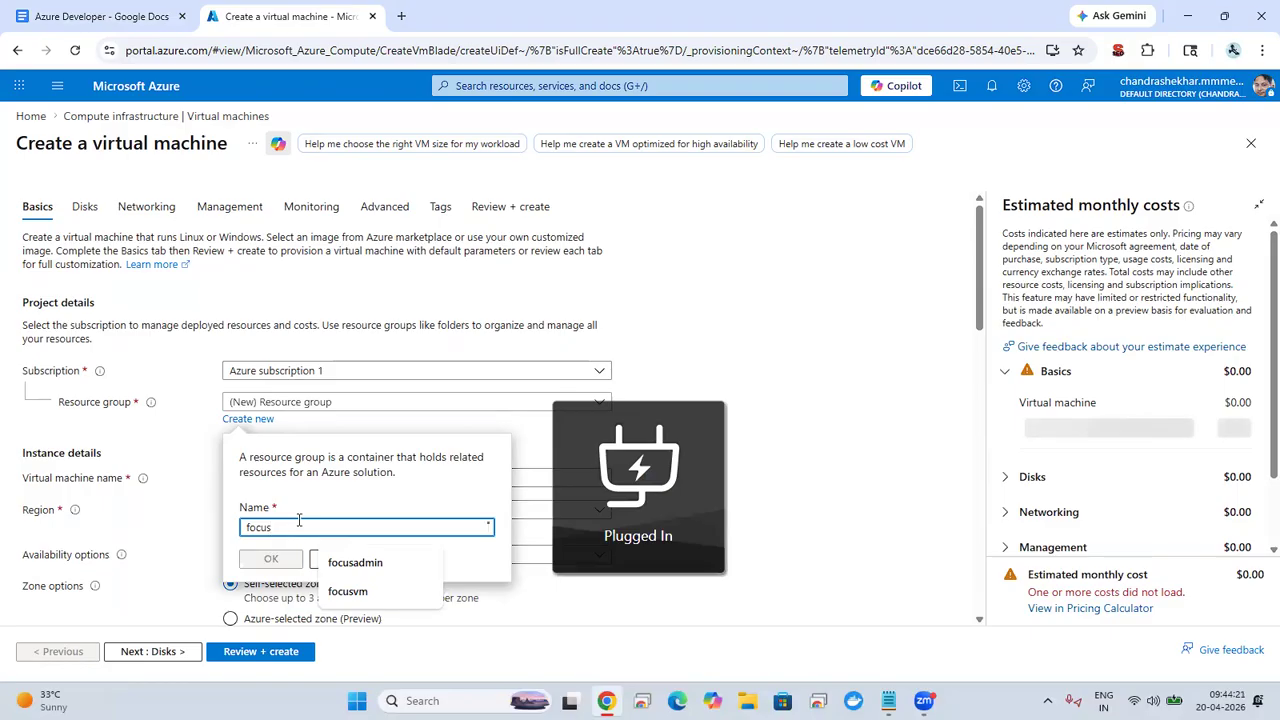
pyautogui.write('-RG')
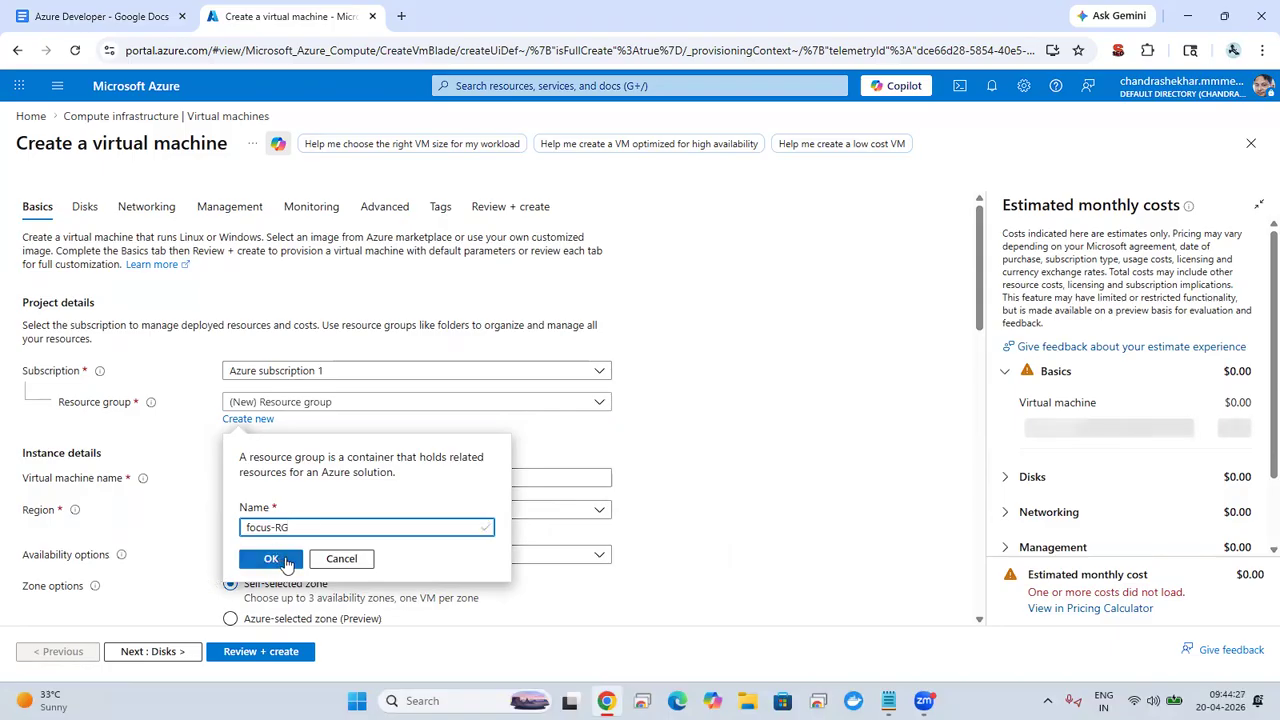
pyautogui.click(283, 560)
# Step: Name the virtual machine focusvm
pyautogui.click(255, 478)
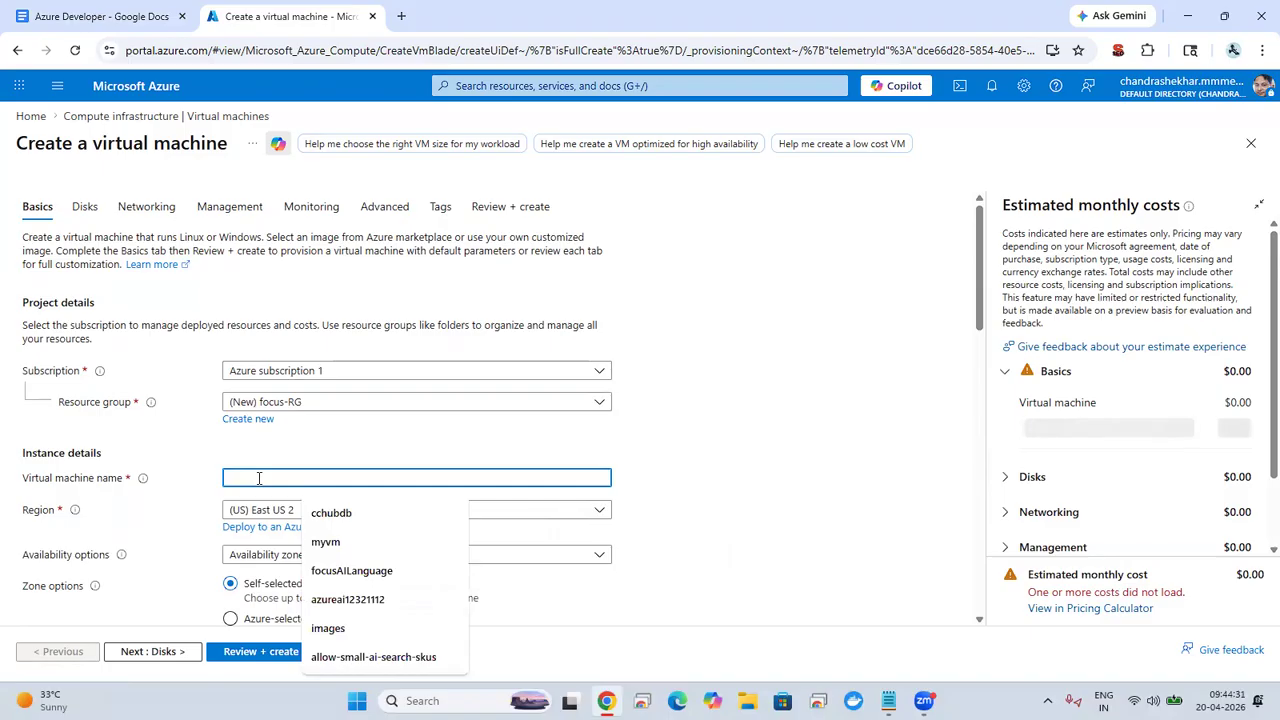
pyautogui.write('FOCU')
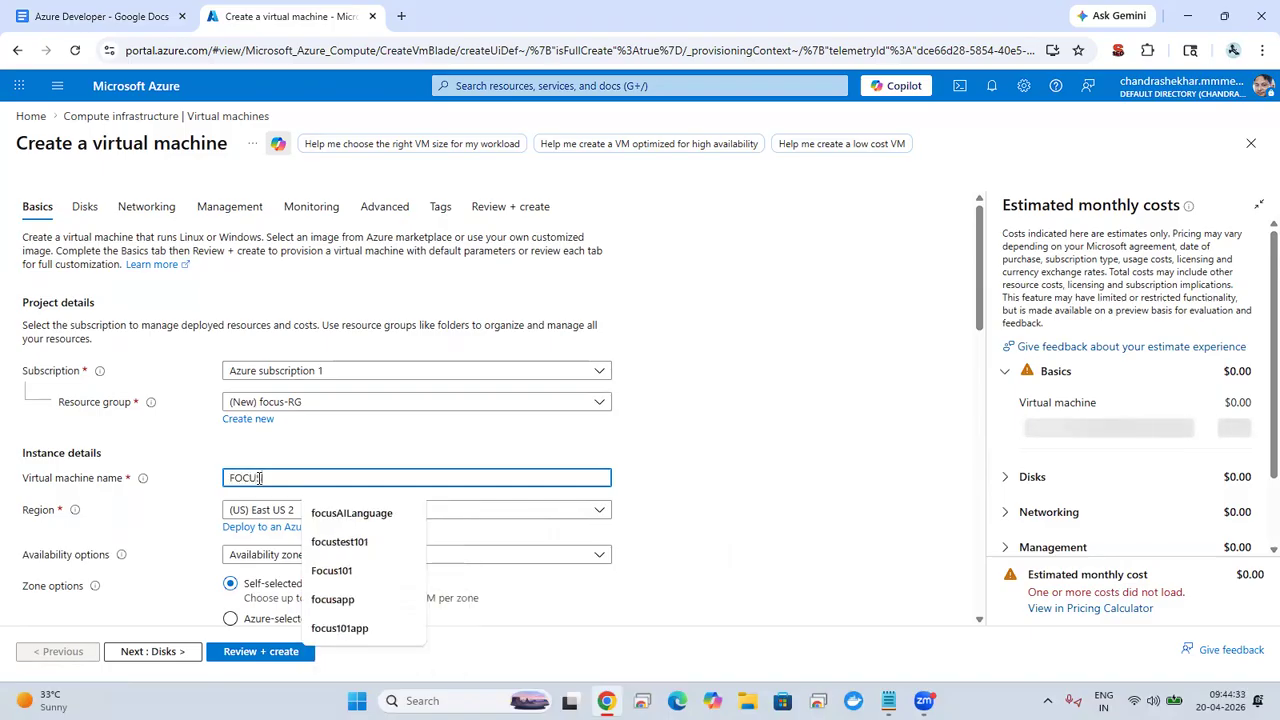
pyautogui.press('BackSpace')
pyautogui.press('BackSpace')
pyautogui.press('BackSpace')
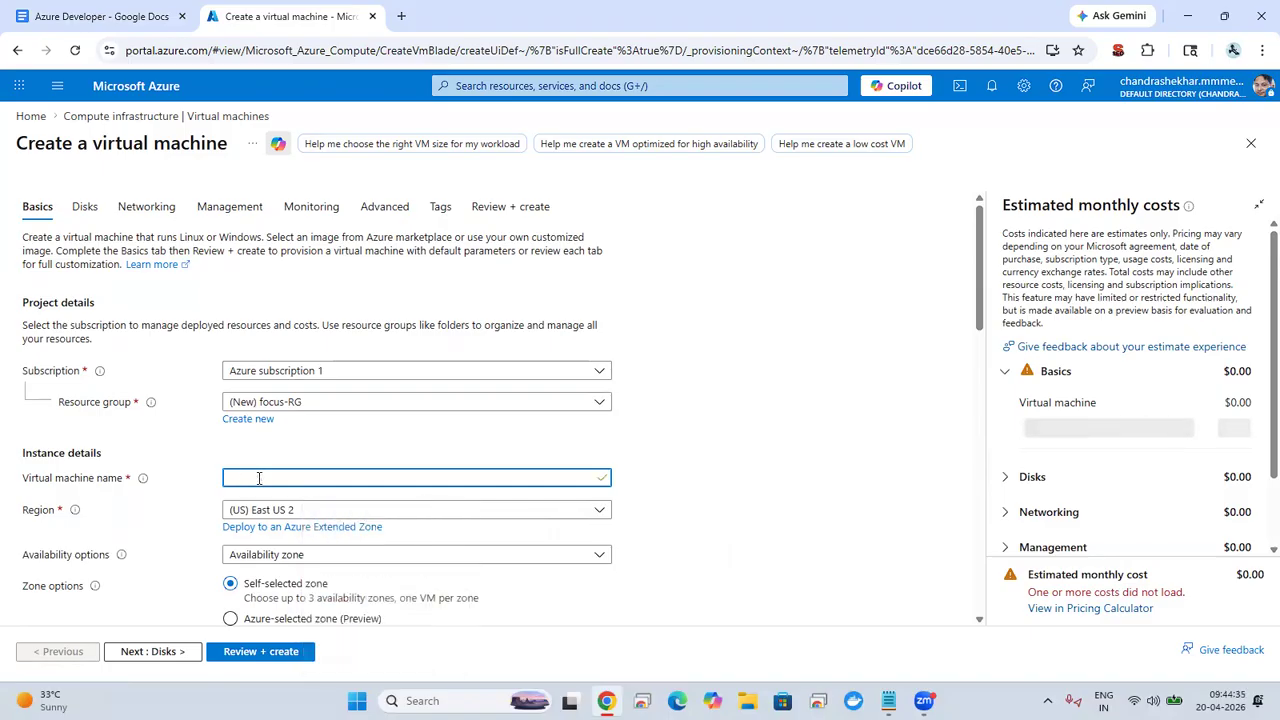
pyautogui.write('focus')
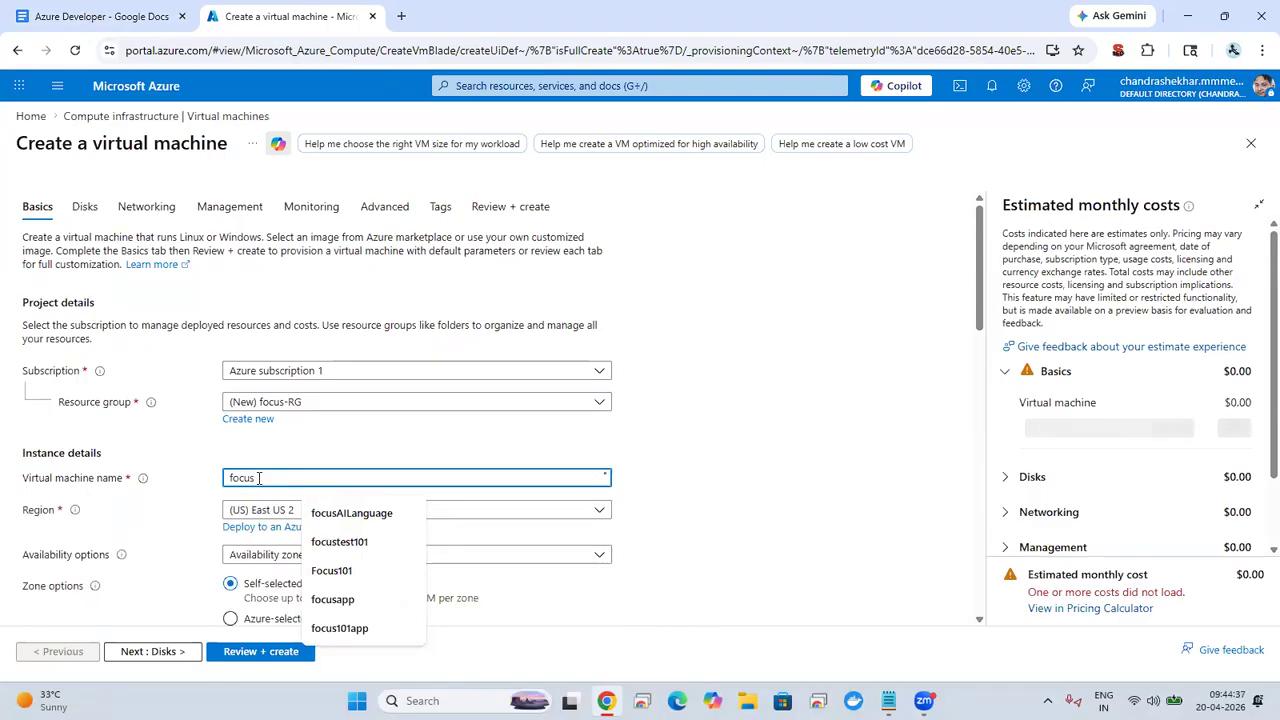
pyautogui.write('vm')
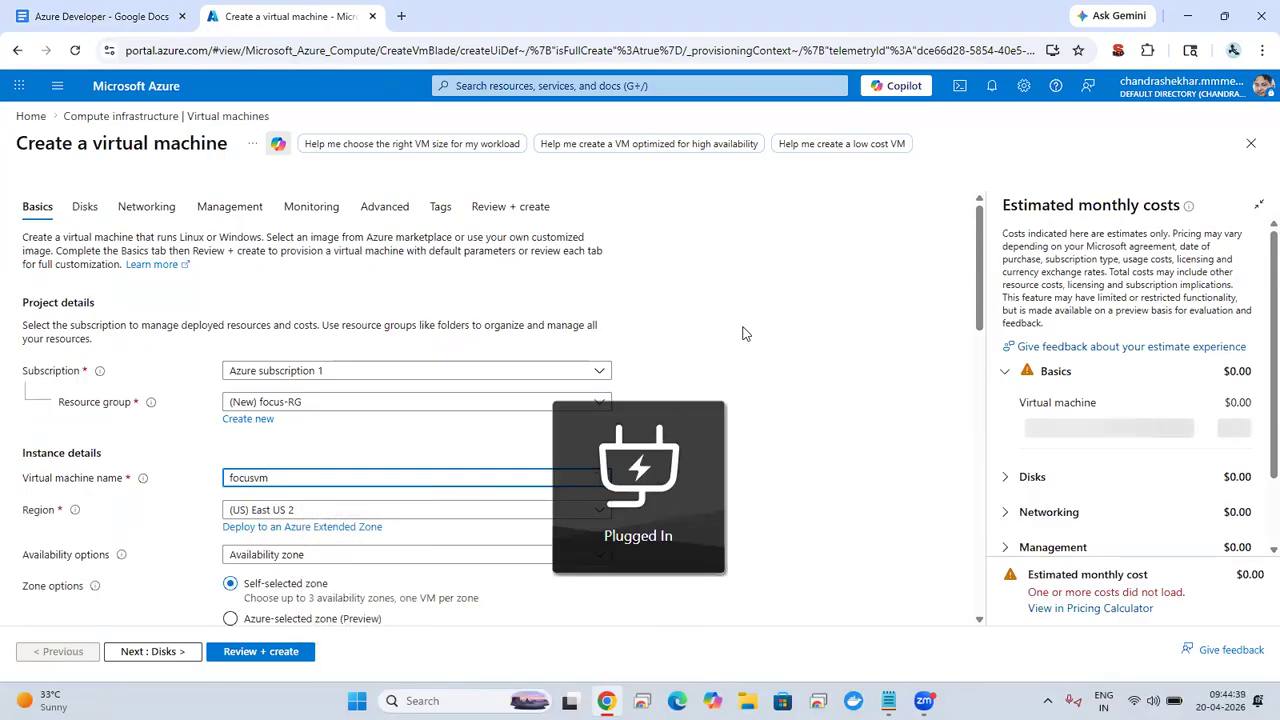
# Step: Examine the region, availability zone and image choices offered for the virtual machine without changing them
pyautogui.moveTo(980, 240); pyautogui.dragTo(970, 305)
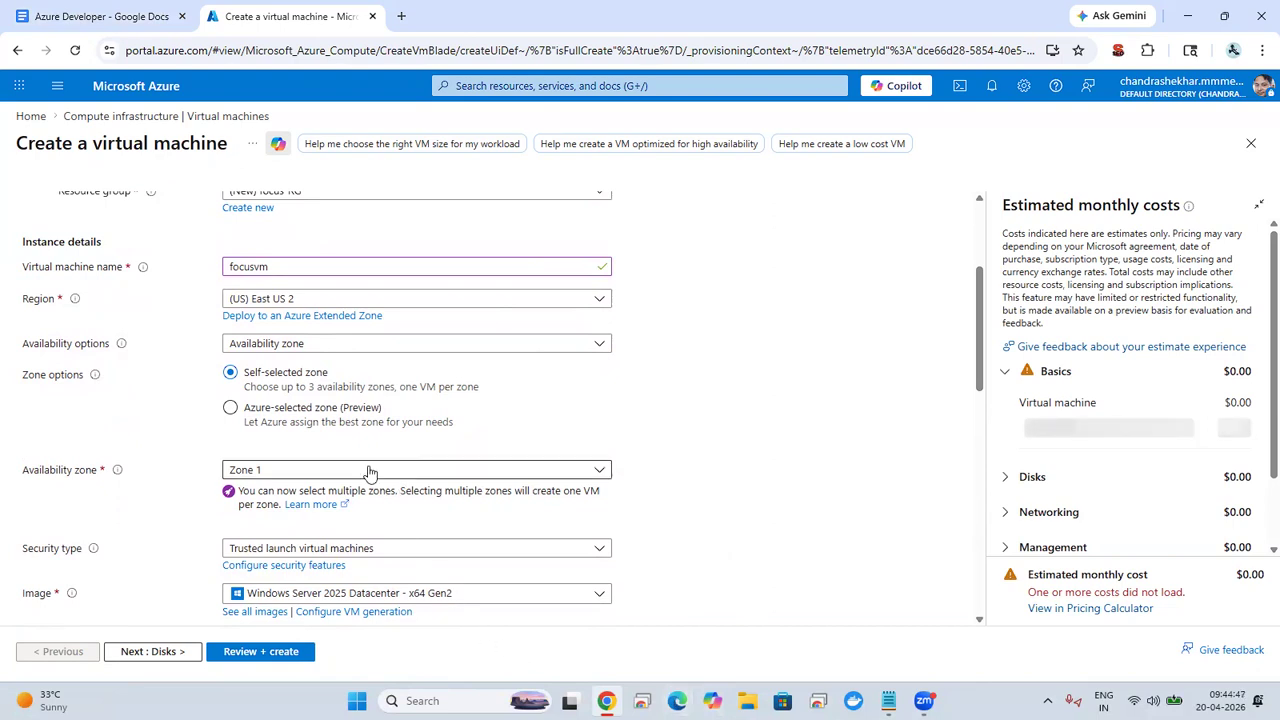
pyautogui.click(290, 300)
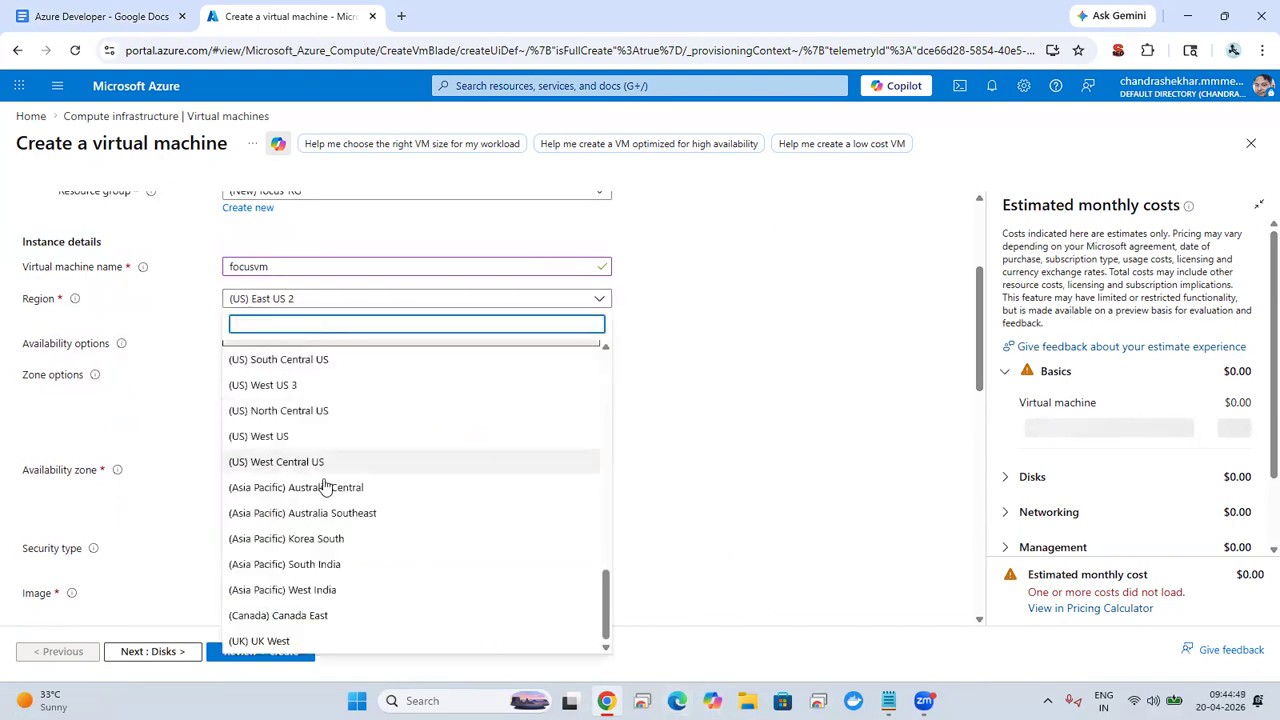
pyautogui.click(154, 338)
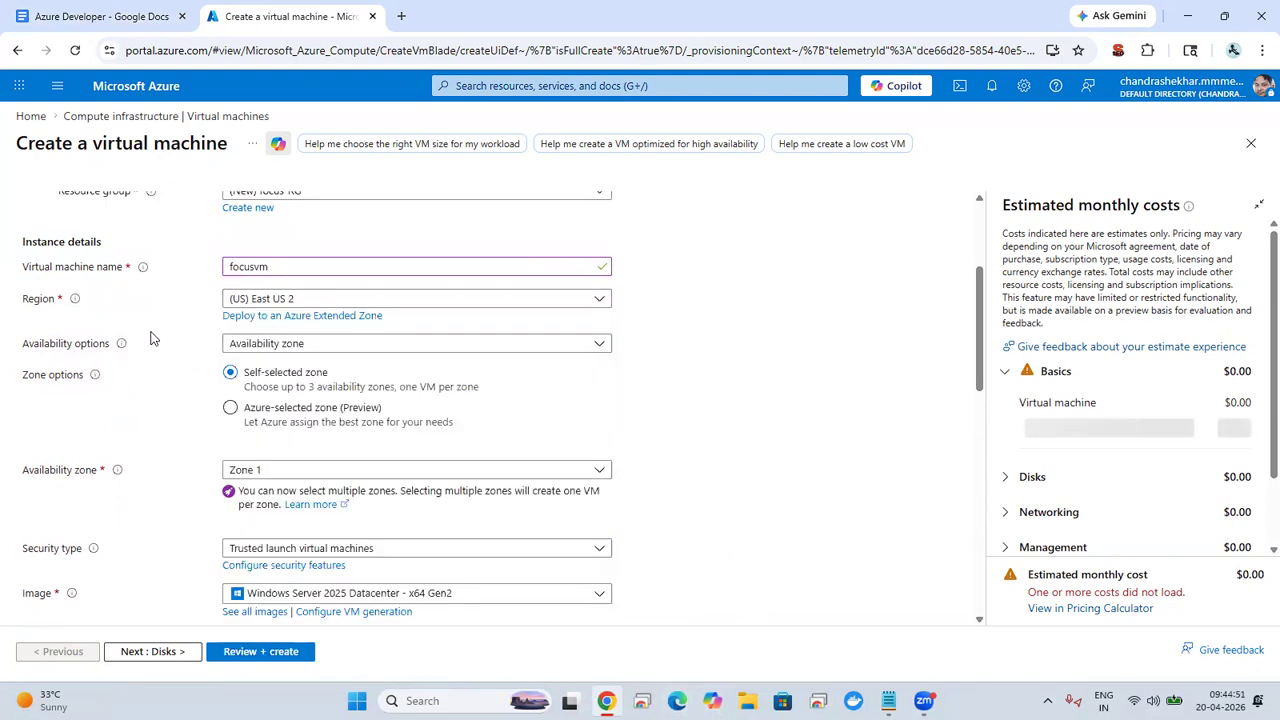
pyautogui.click(260, 470)
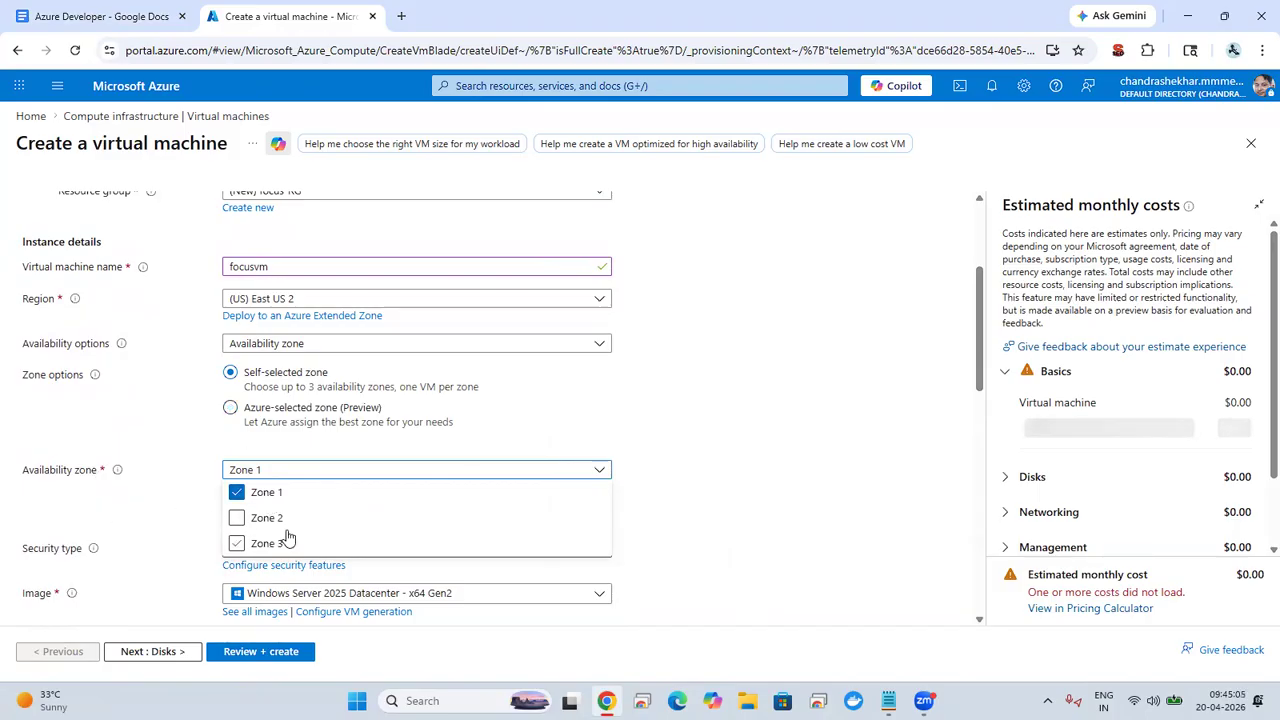
pyautogui.click(176, 392)
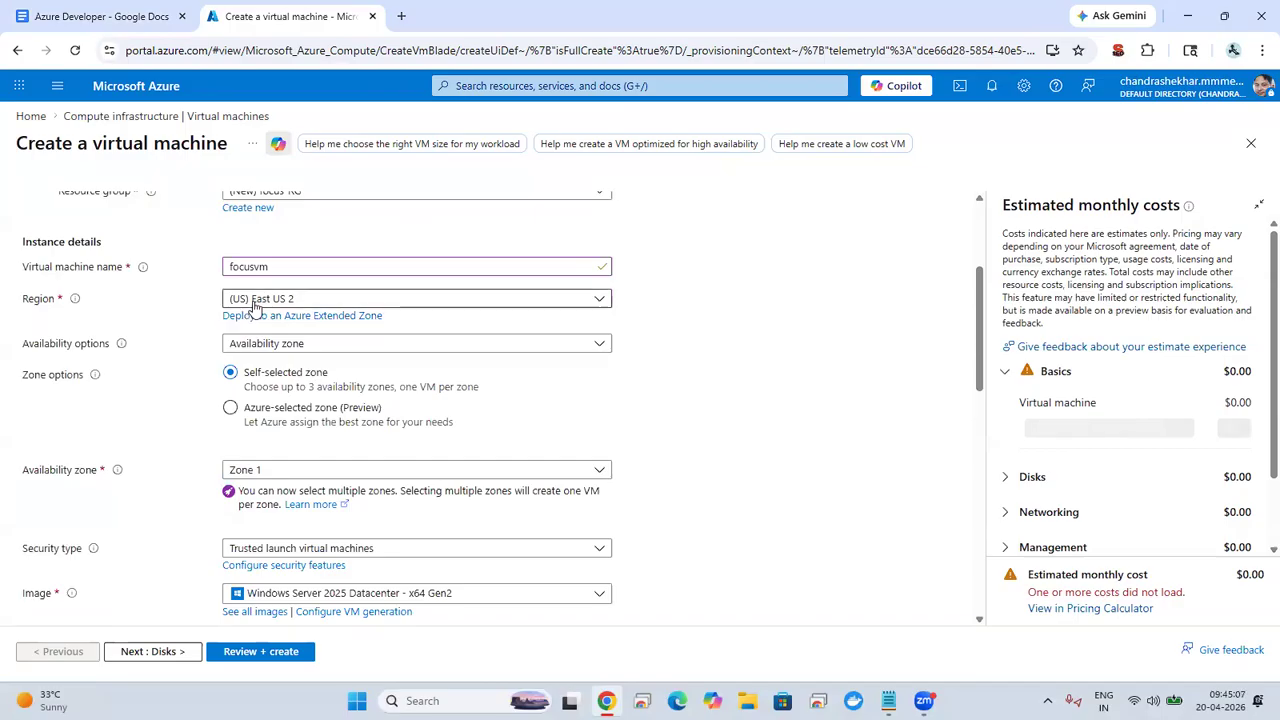
pyautogui.click(267, 471)
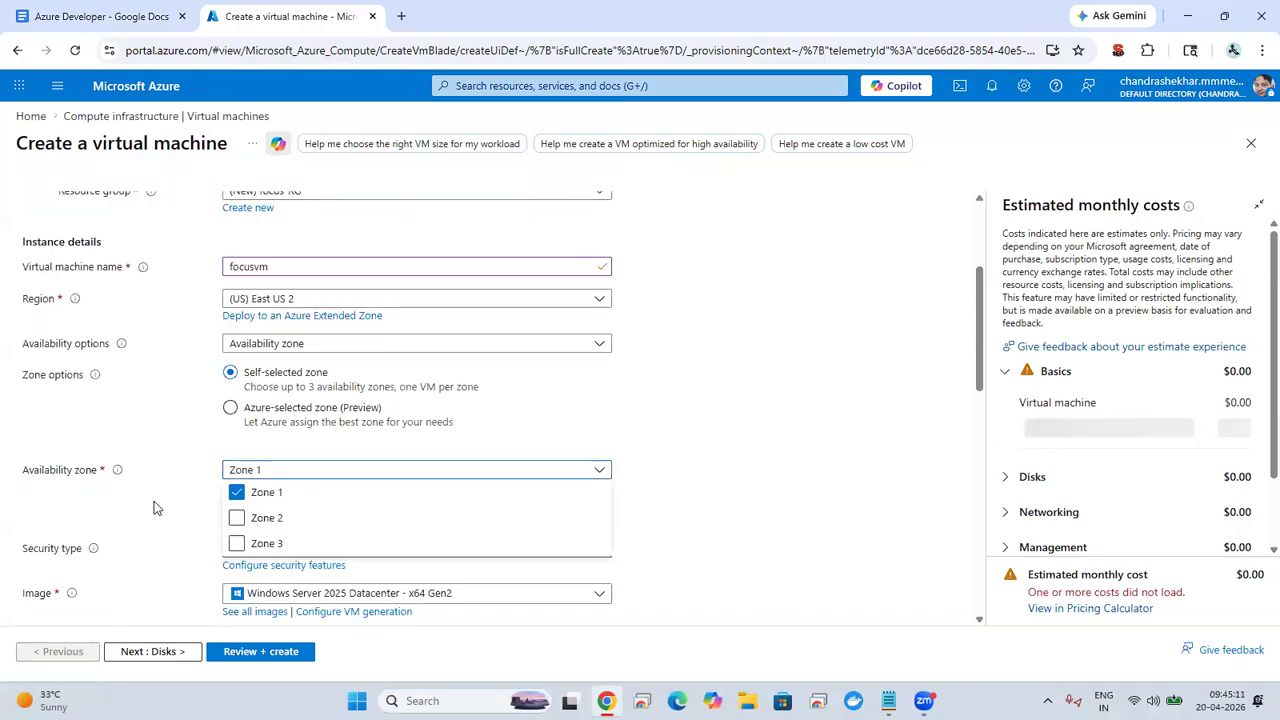
pyautogui.click(154, 503)
pyautogui.click(297, 594)
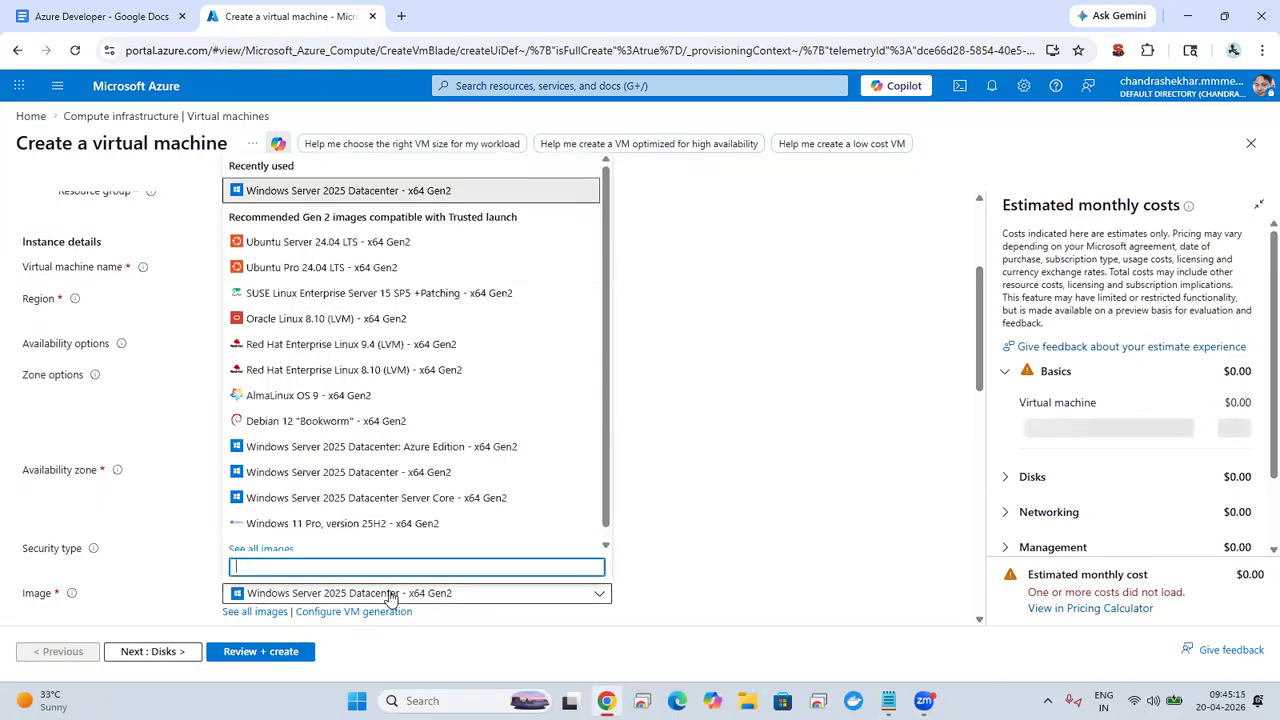
pyautogui.click(138, 512)
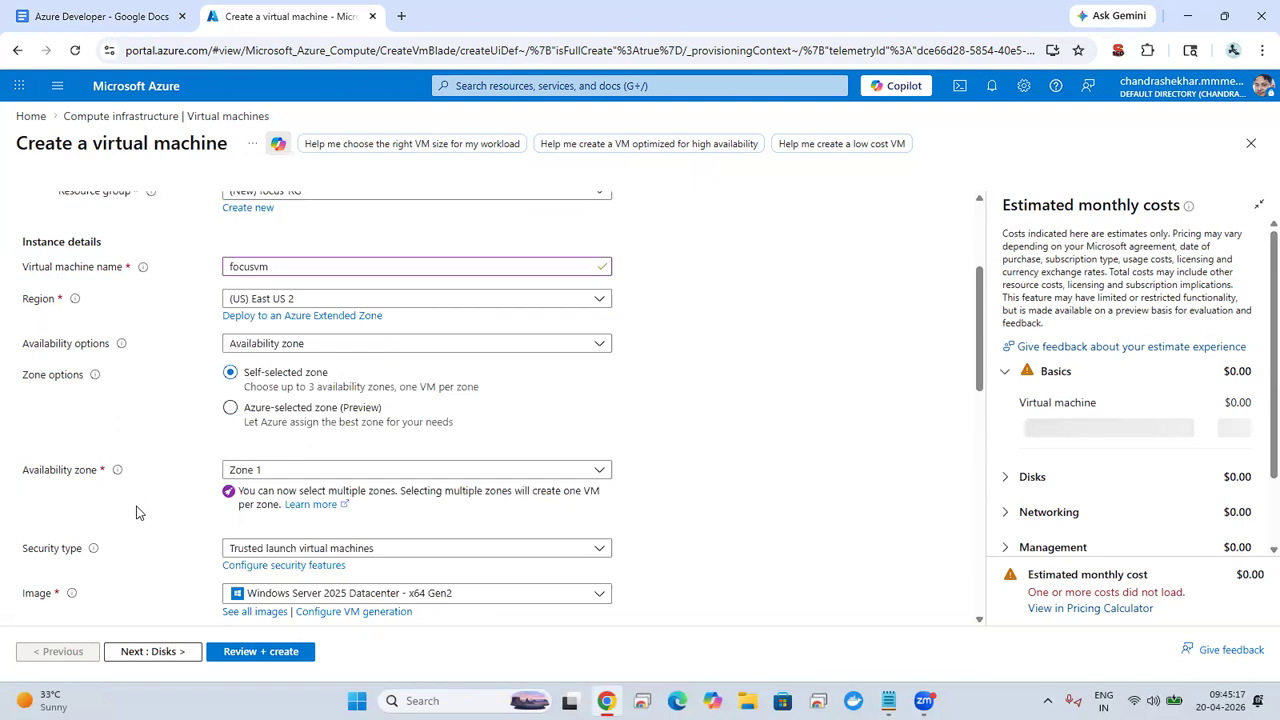
pyautogui.click(423, 299)
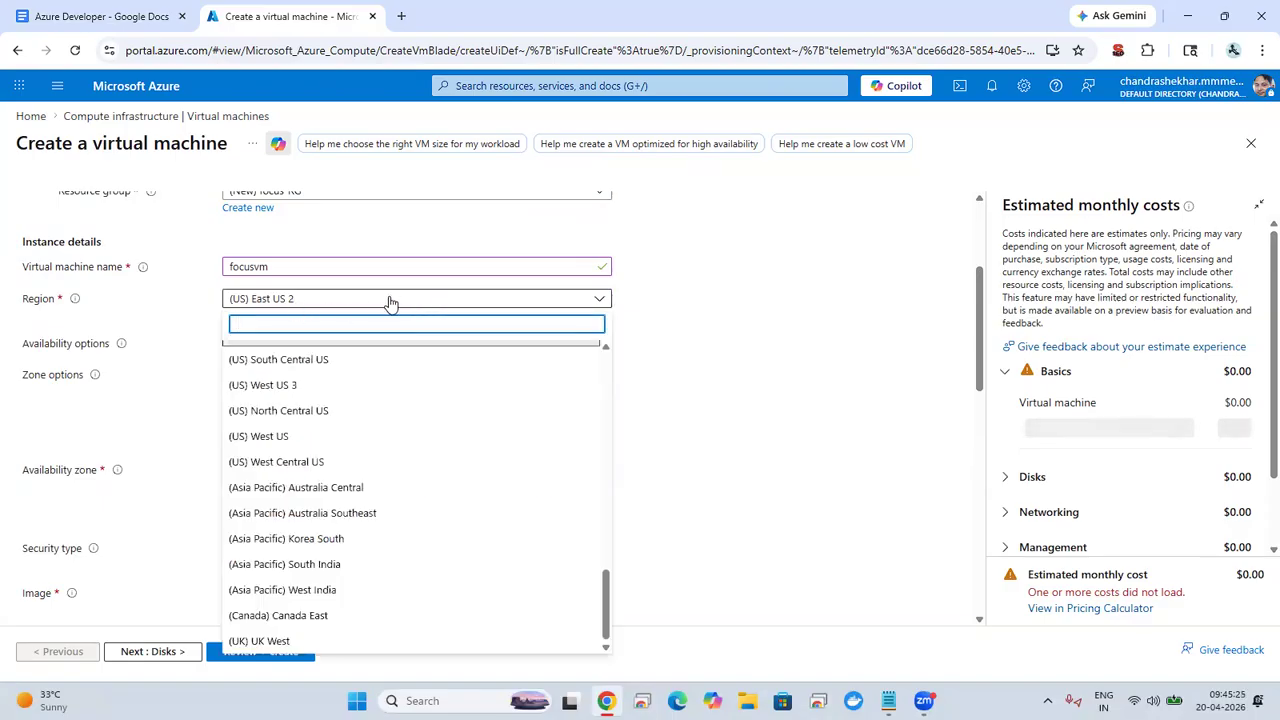
pyautogui.click(113, 448)
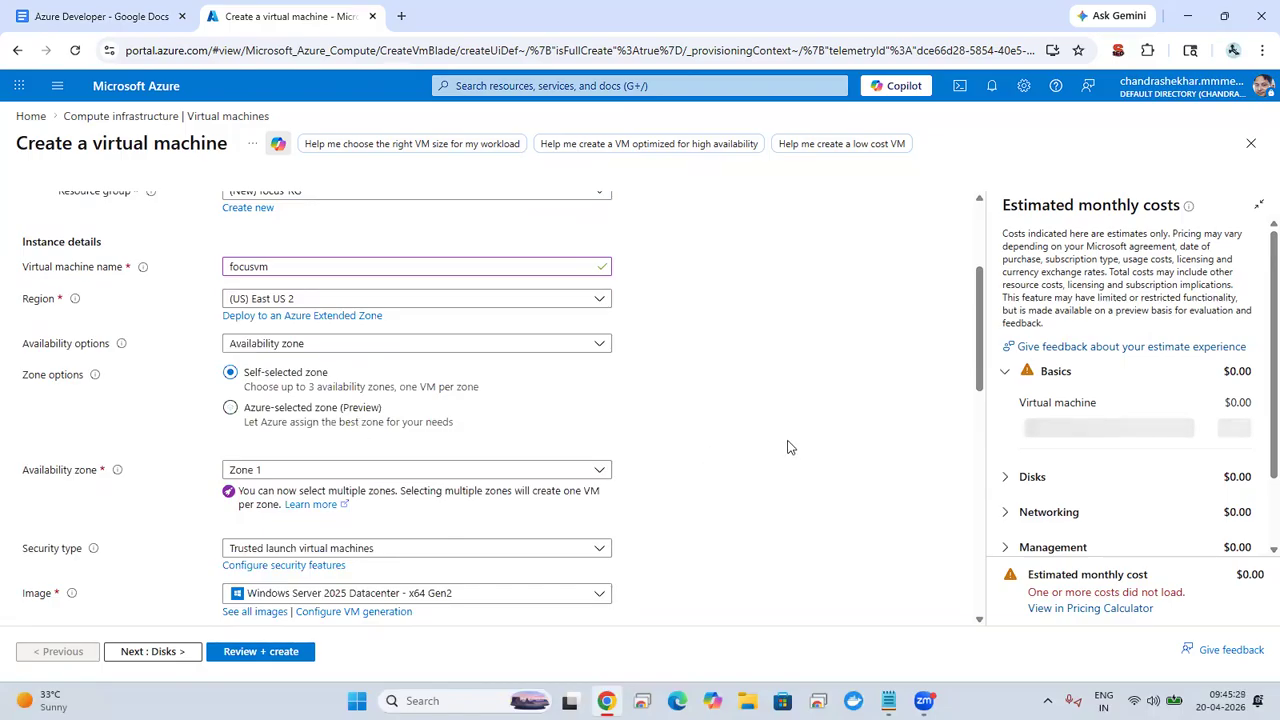
# Step: Choose Trusted launch virtual machines as the security type and Windows Server 2025 Datacenter - x64 Gen2 as the image
pyautogui.scroll(-3, 962, 360)
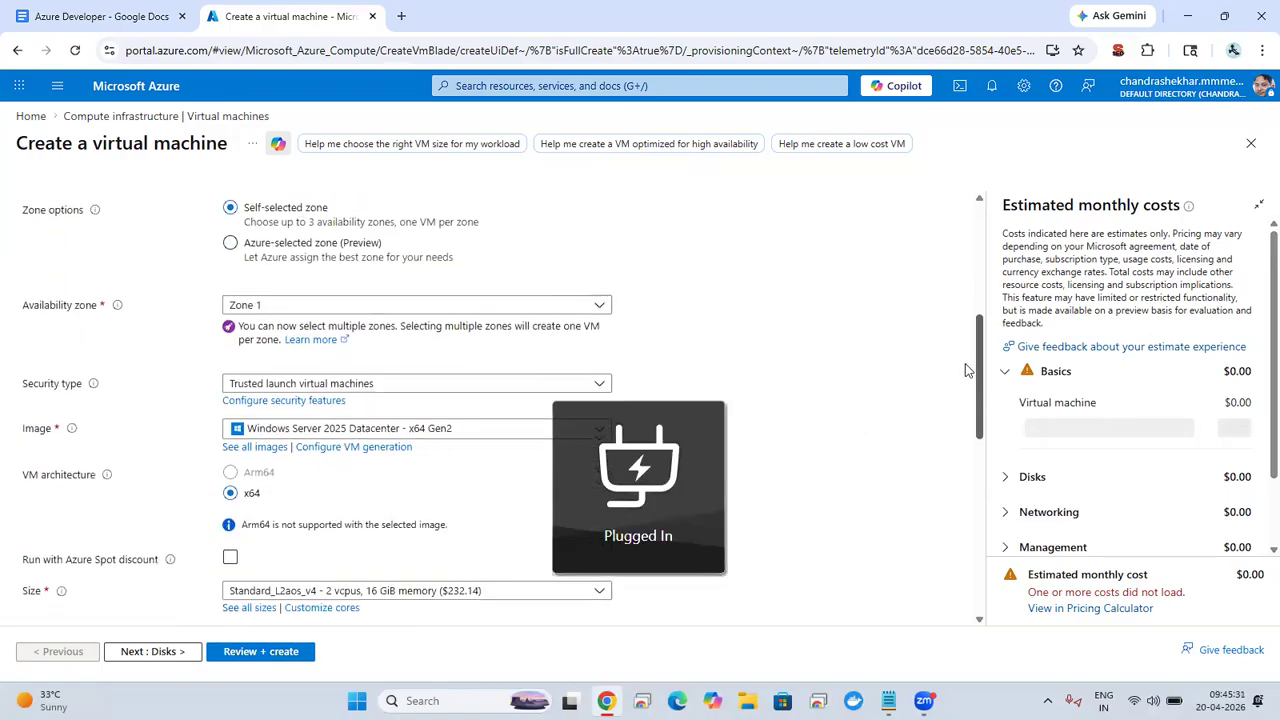
pyautogui.click(391, 287)
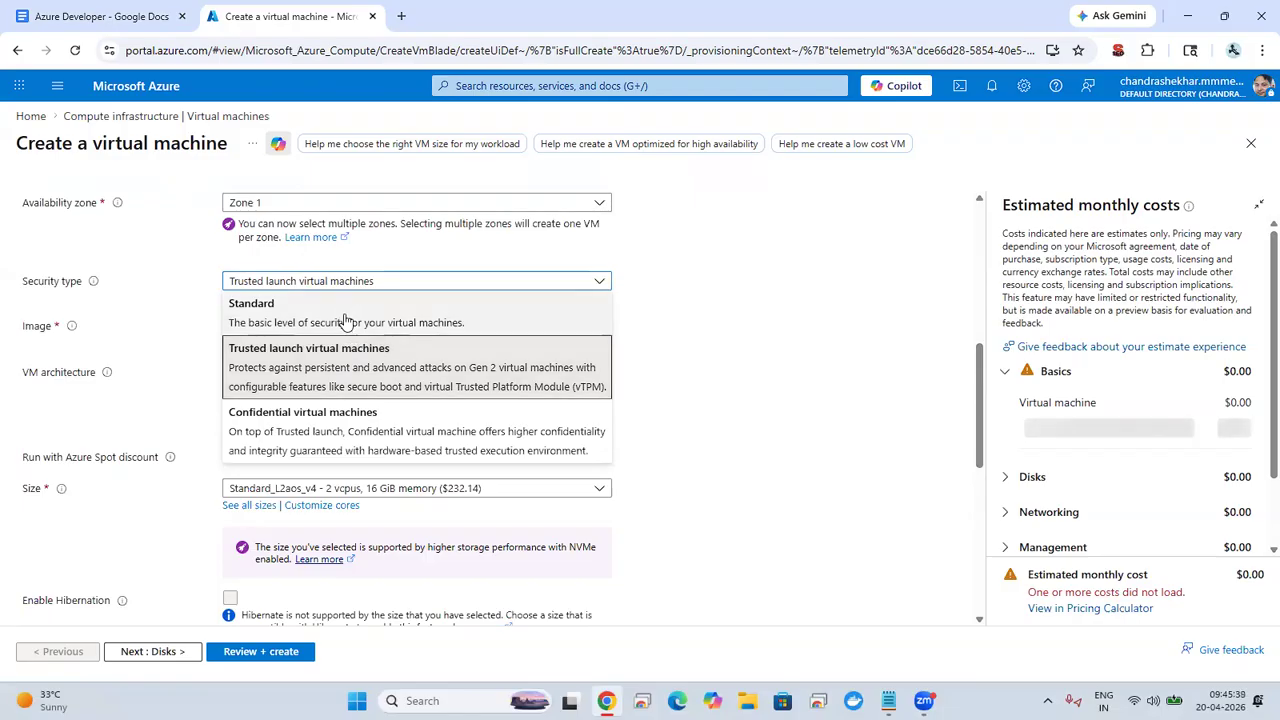
pyautogui.click(296, 371)
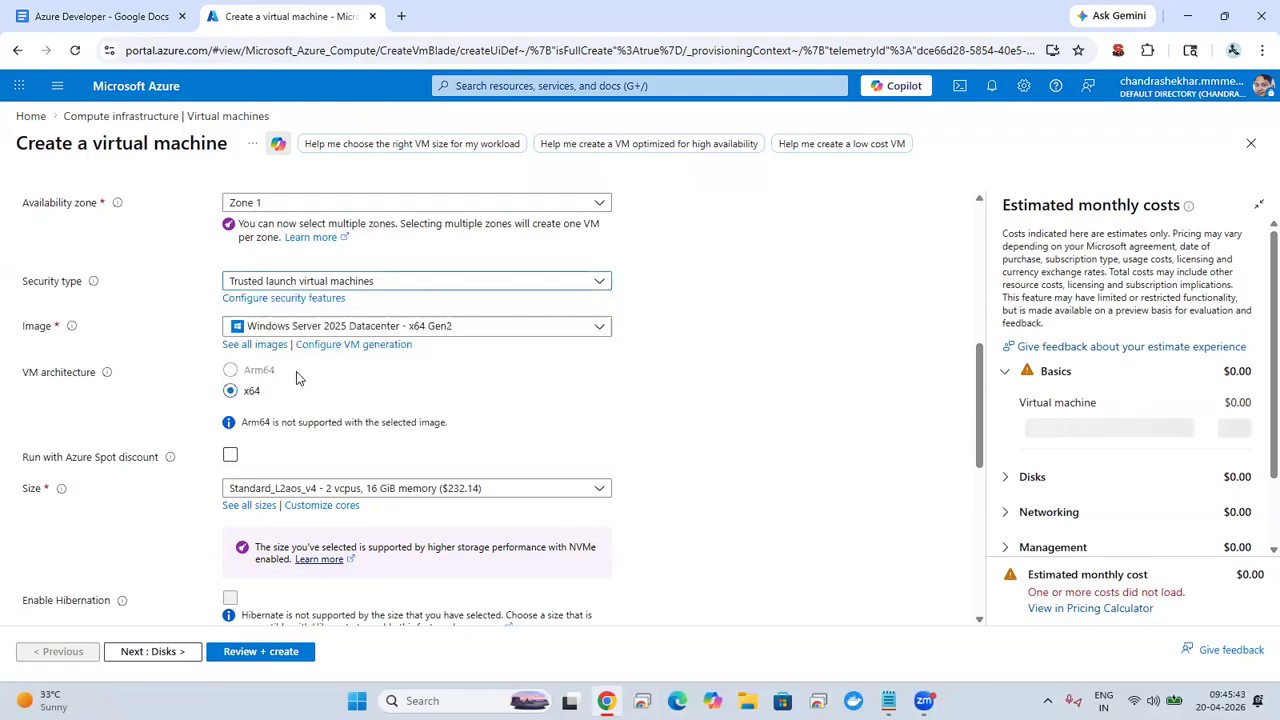
pyautogui.click(438, 334)
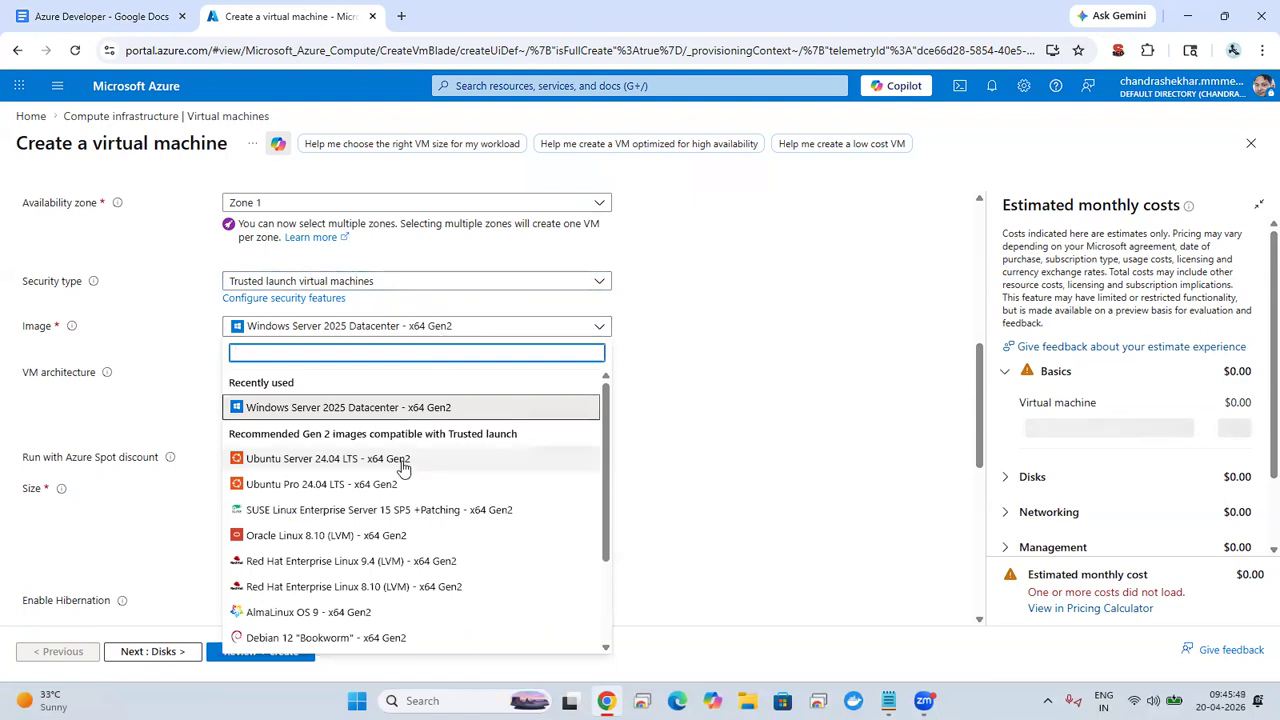
pyautogui.click(363, 418)
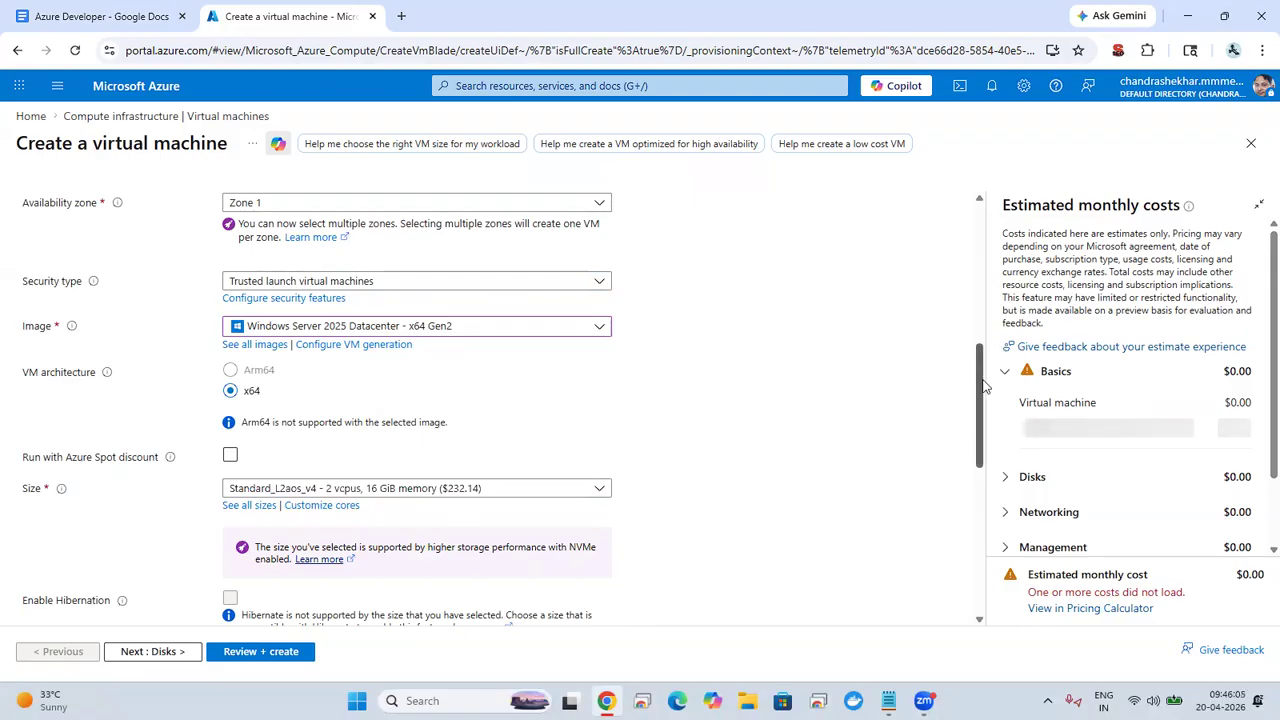
# Step: Enter sysadmin as the administrator account's username and move on to the password
pyautogui.scroll(-2, 987, 380)
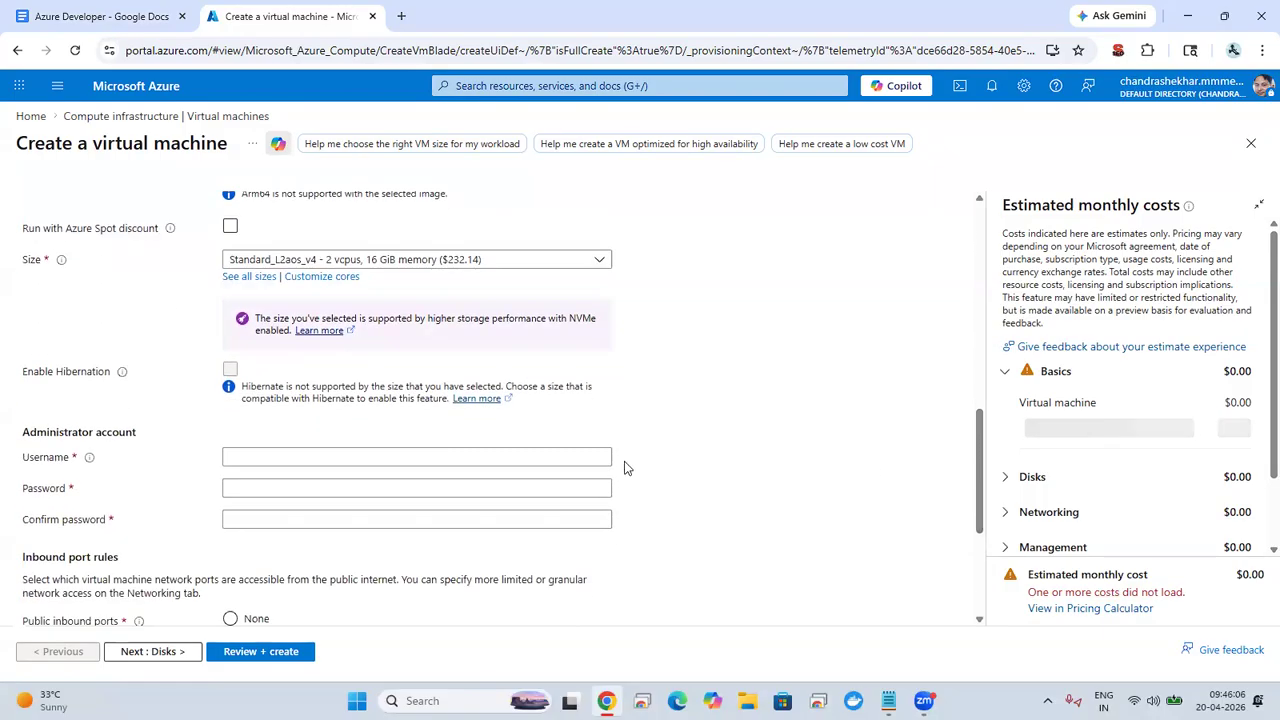
pyautogui.click(531, 456)
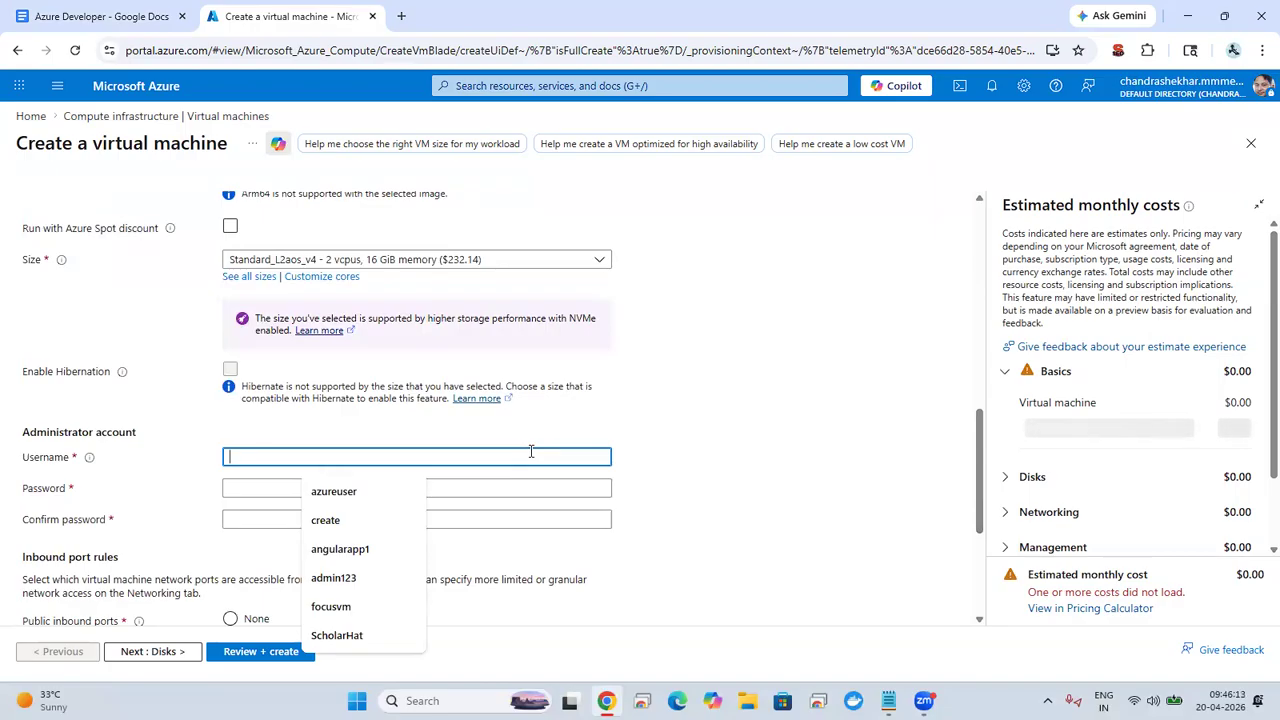
pyautogui.write('sys')
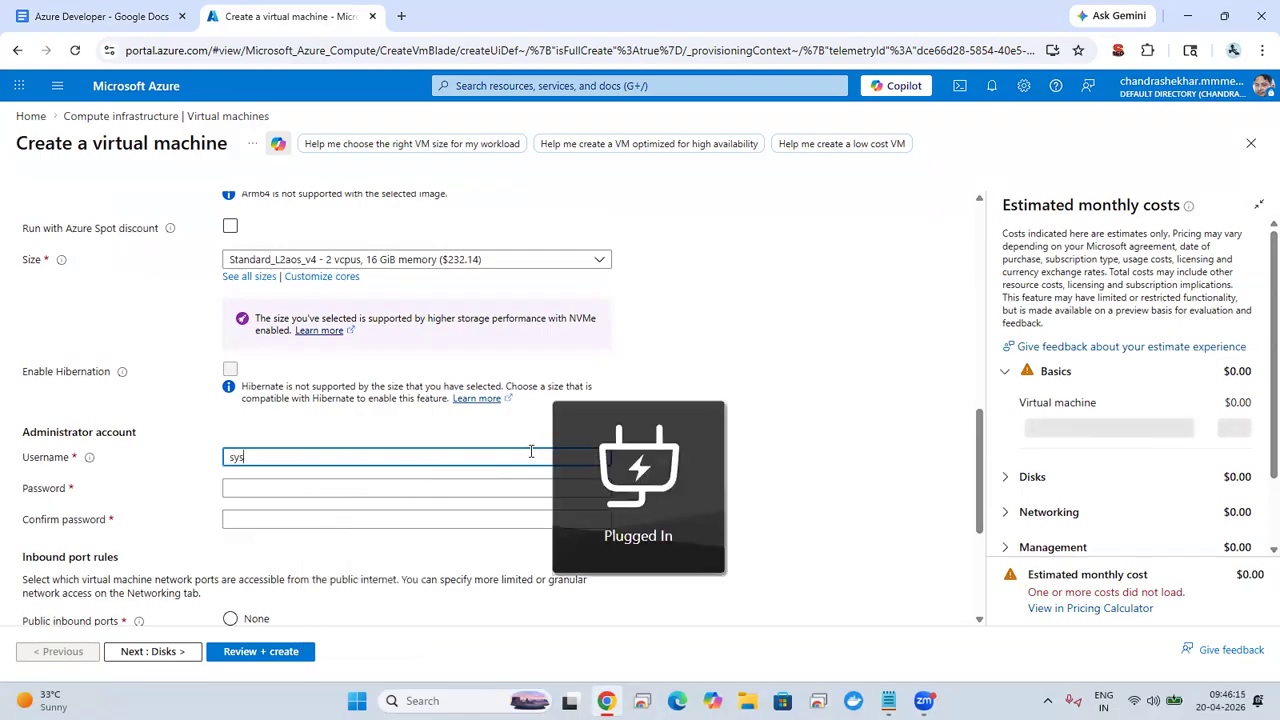
pyautogui.write('te')
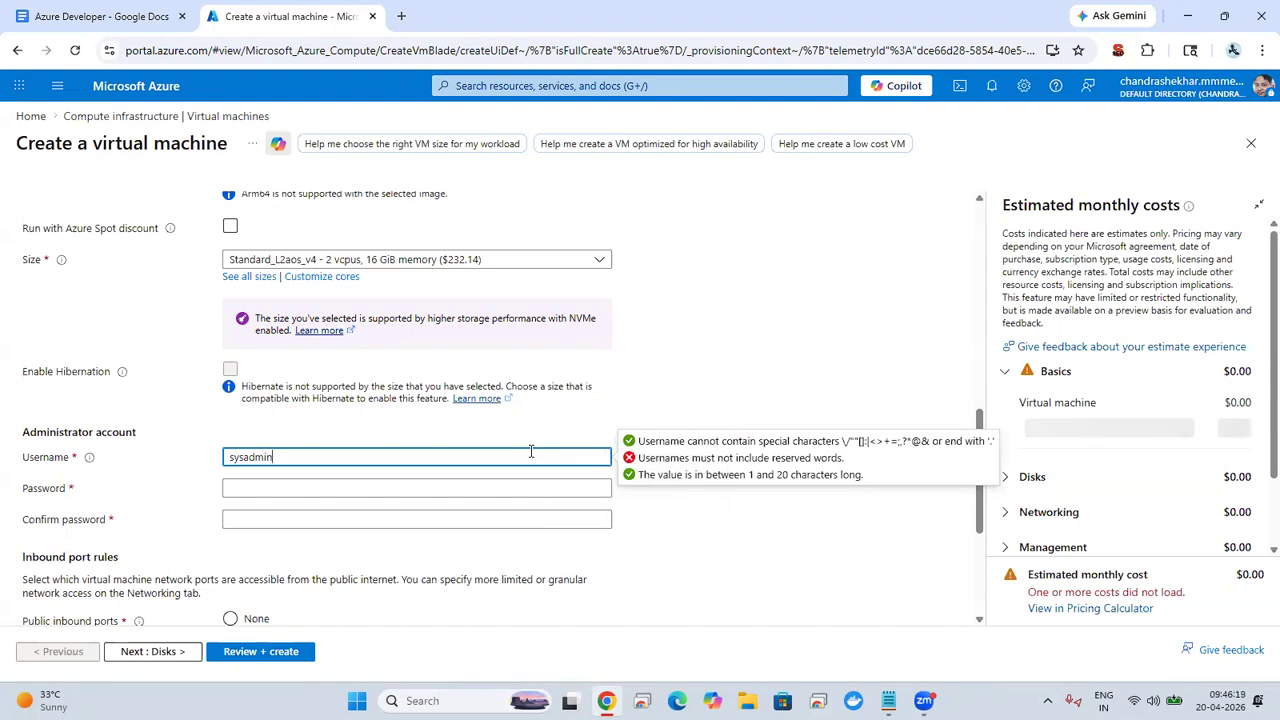
pyautogui.press('Tab')
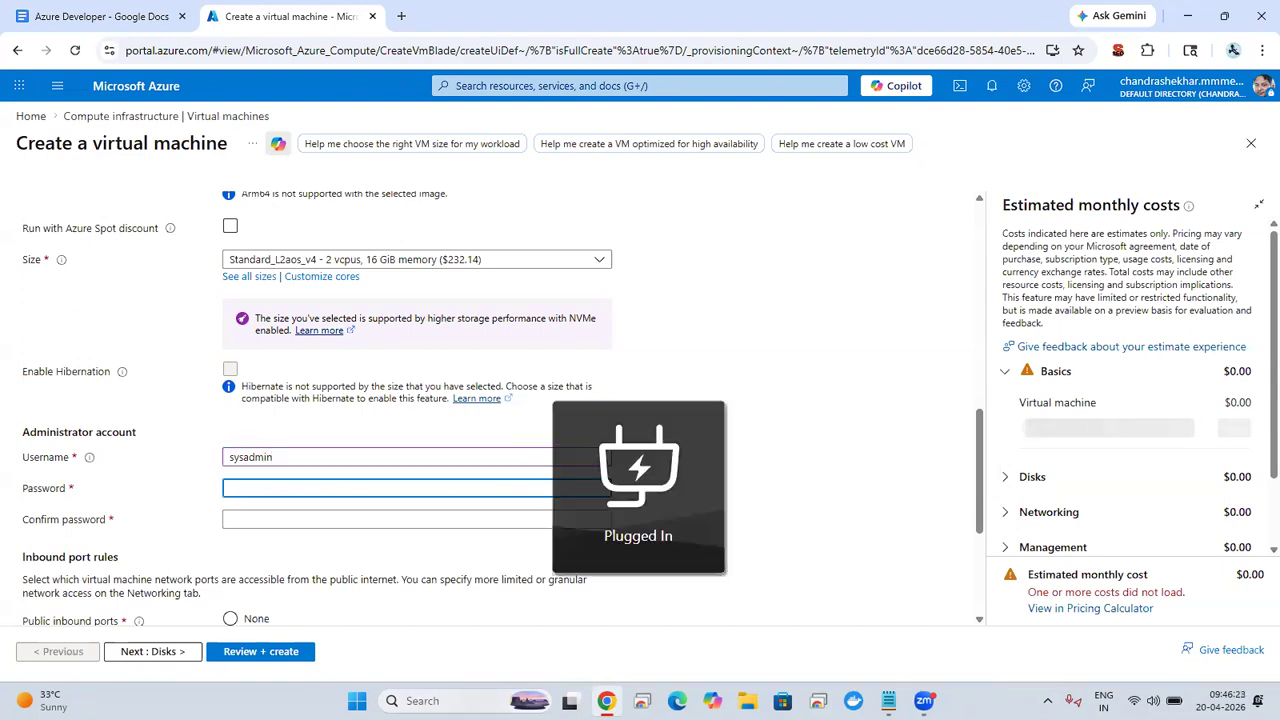
# Step: Search Windows for Notepad++ and switch to it to consult the saved notes
pyautogui.click(422, 700)
pyautogui.write('note')
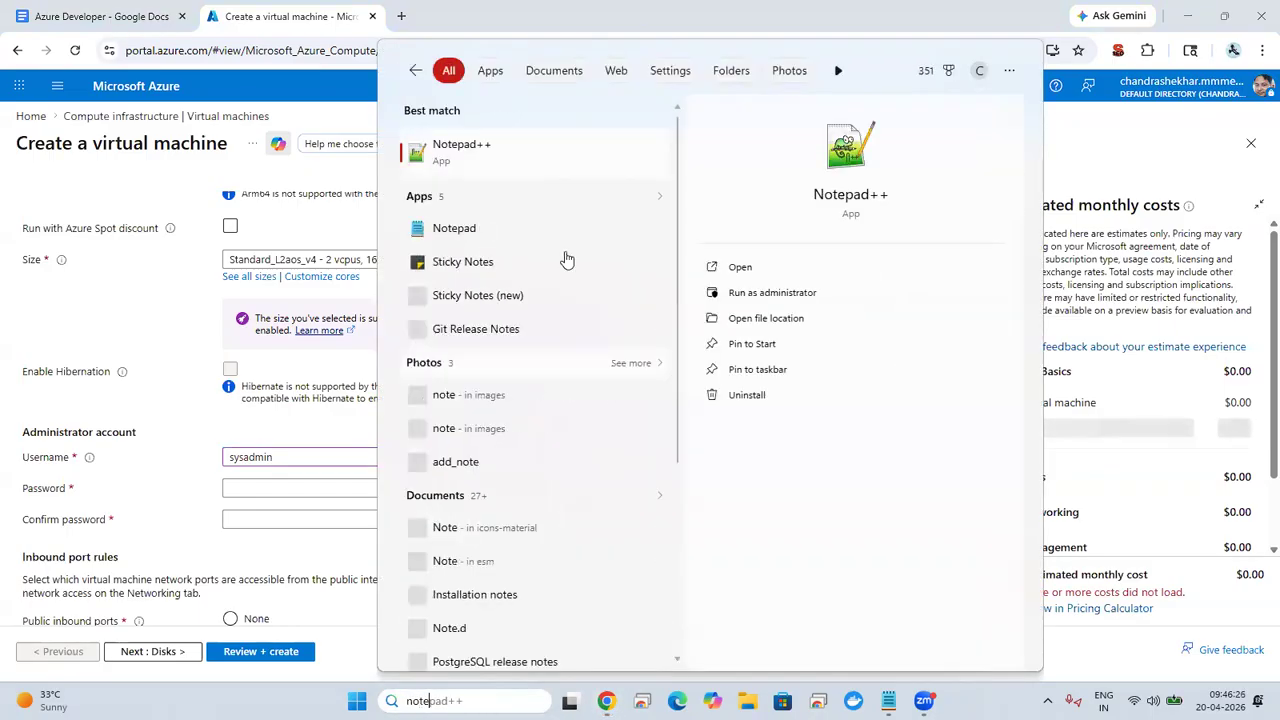
pyautogui.click(507, 160)
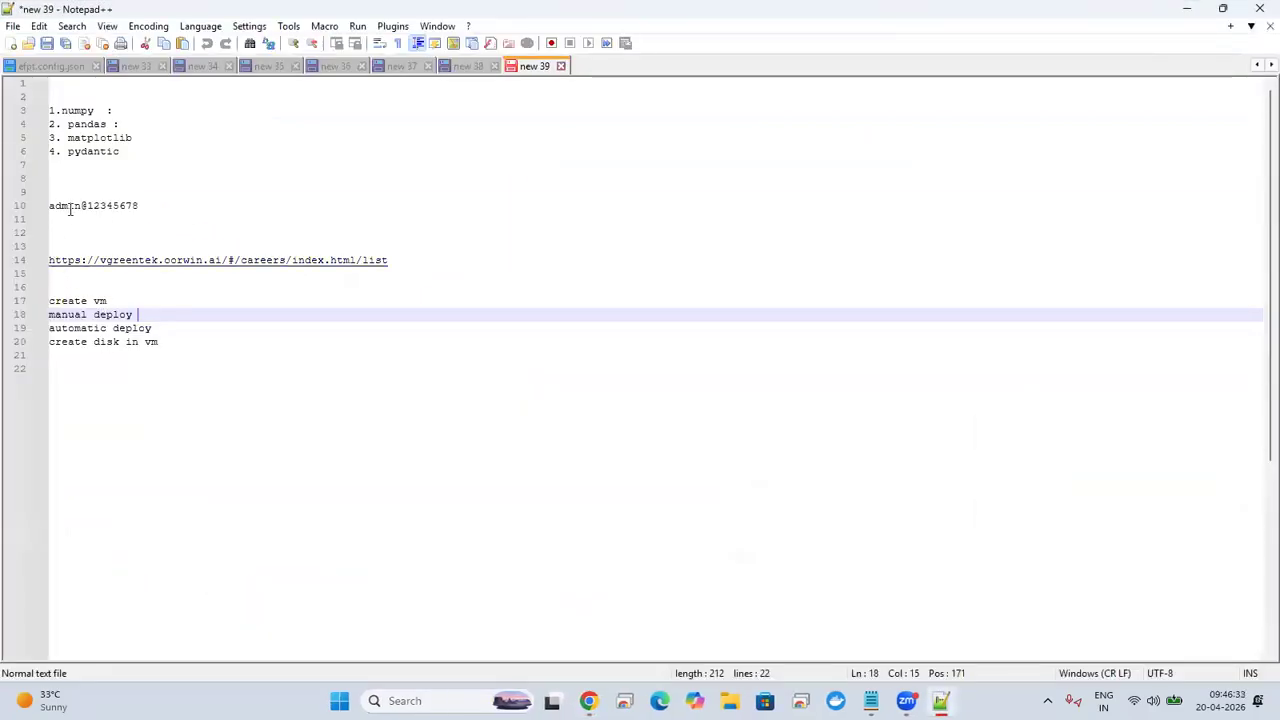
# Step: Copy the saved password from the Notepad++ notes, switch back to the Azure portal and paste it as the administrator password and its confirmation
pyautogui.doubleClick(70, 210)
pyautogui.keyDown('shift'); pyautogui.click(147, 205); pyautogui.keyUp('shift')
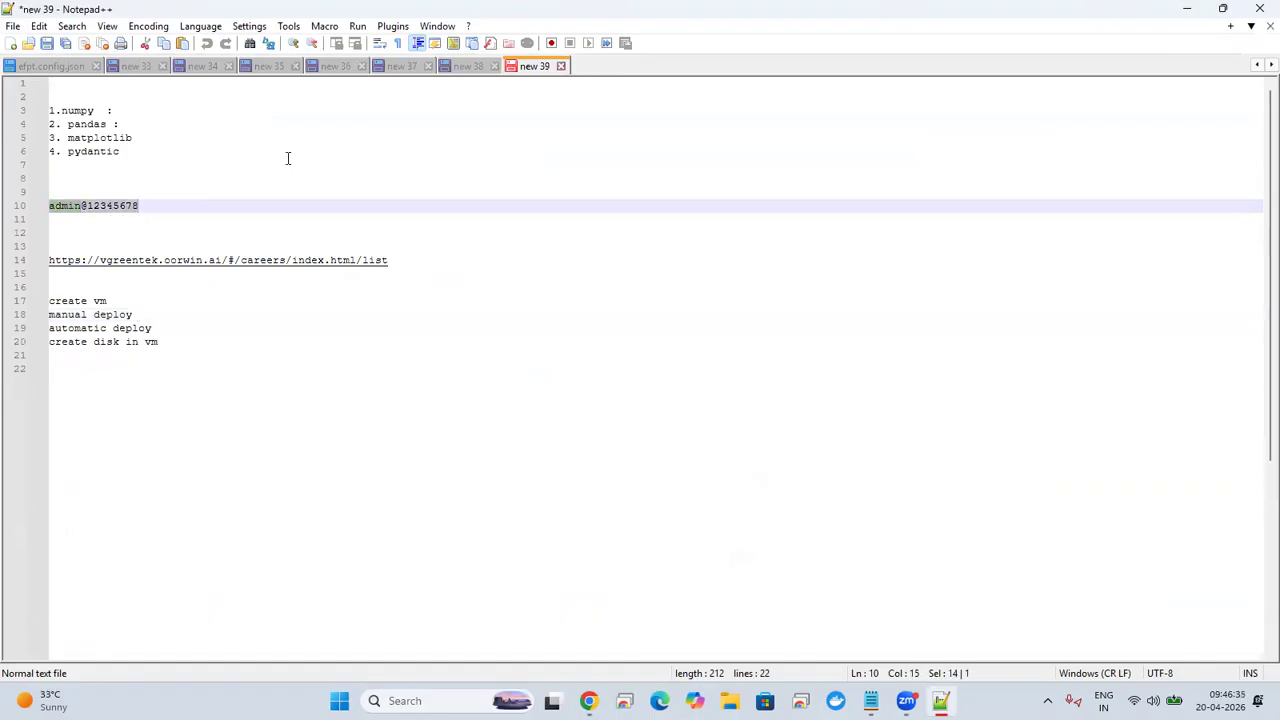
pyautogui.click(1187, 12)
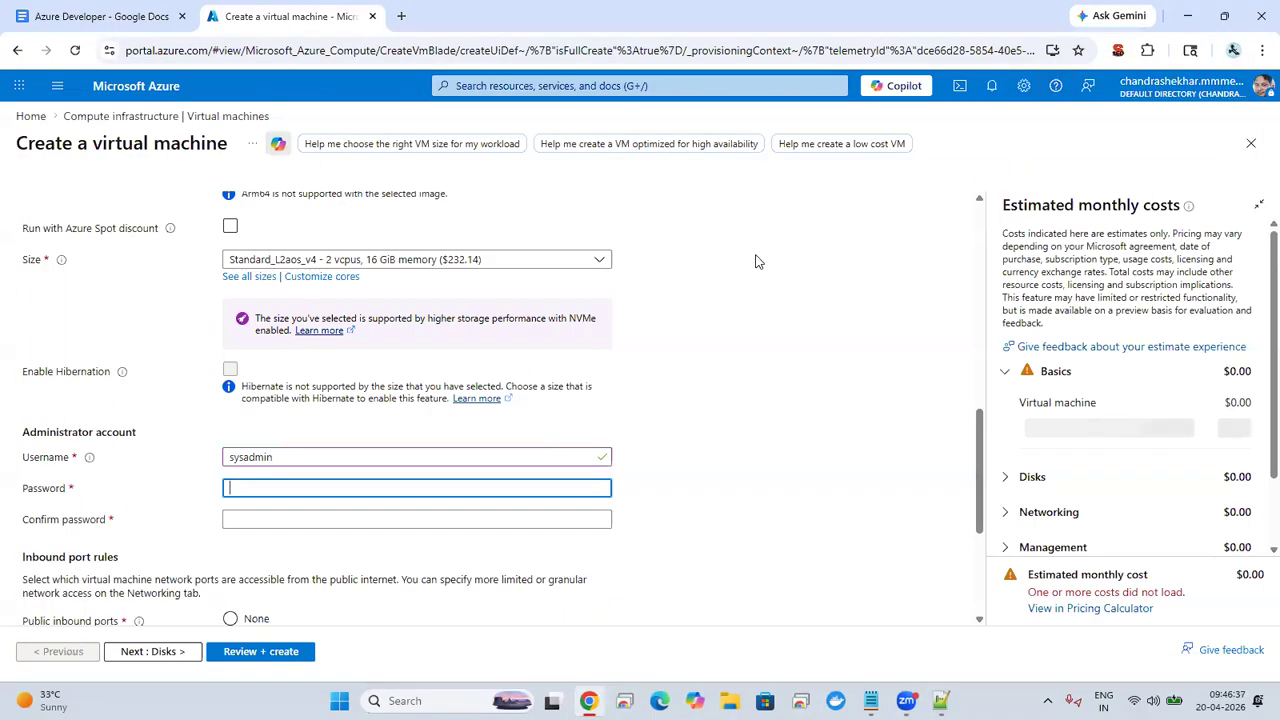
pyautogui.hotkey('ctrl', 'v')
pyautogui.click(370, 518)
pyautogui.hotkey('ctrl', 'v')
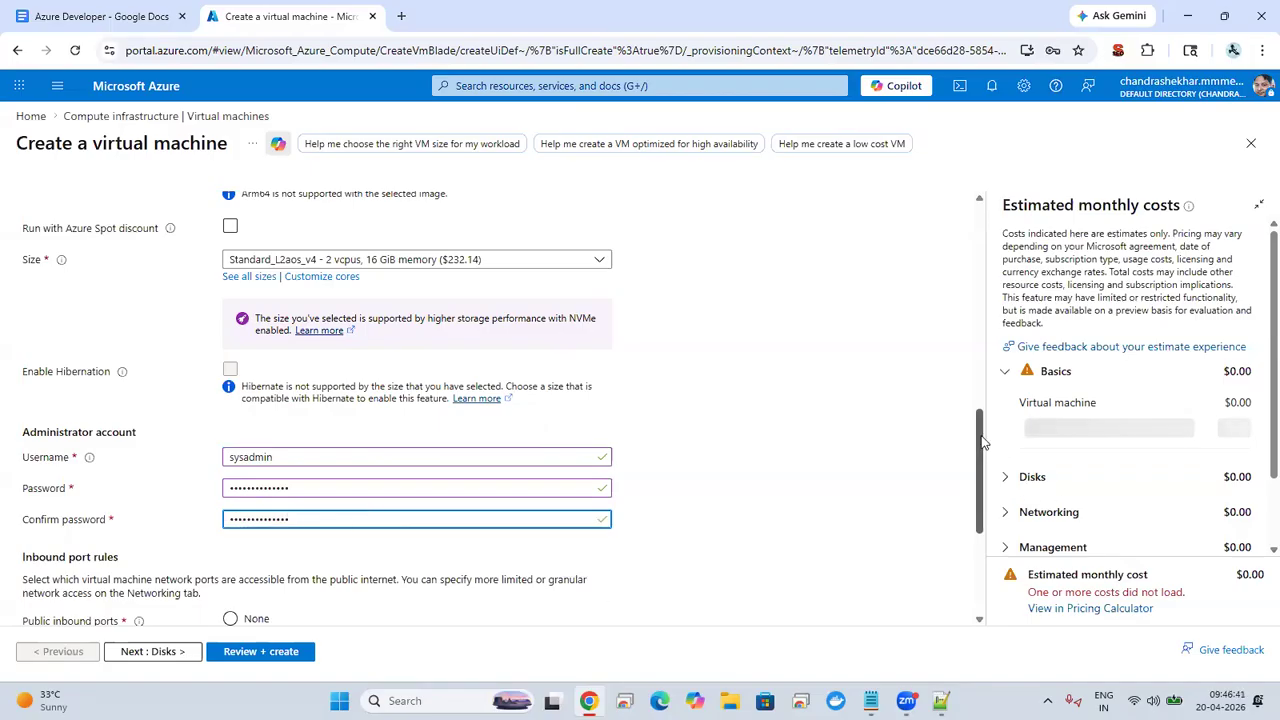
# Step: Allow HTTP (80) and HTTPS (443) as public inbound ports alongside RDP (3389)
pyautogui.scroll(-2, 966, 507)
pyautogui.scroll(-1, 966, 507)
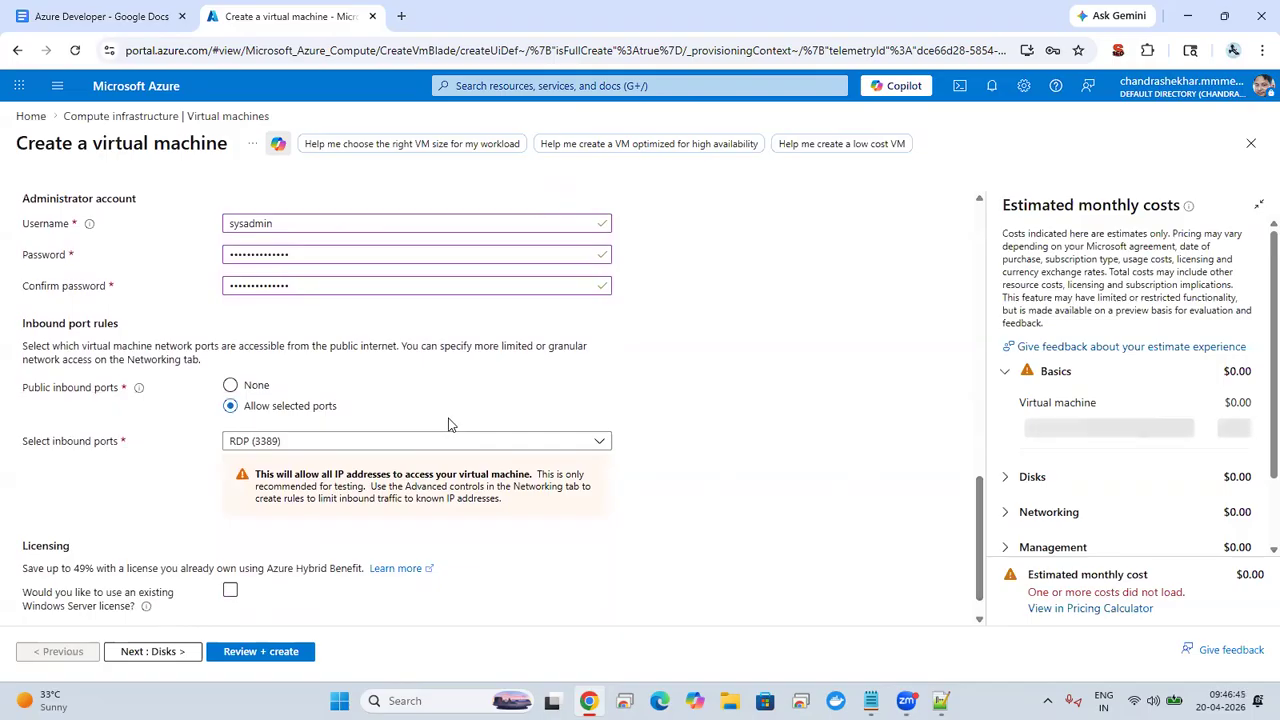
pyautogui.click(415, 450)
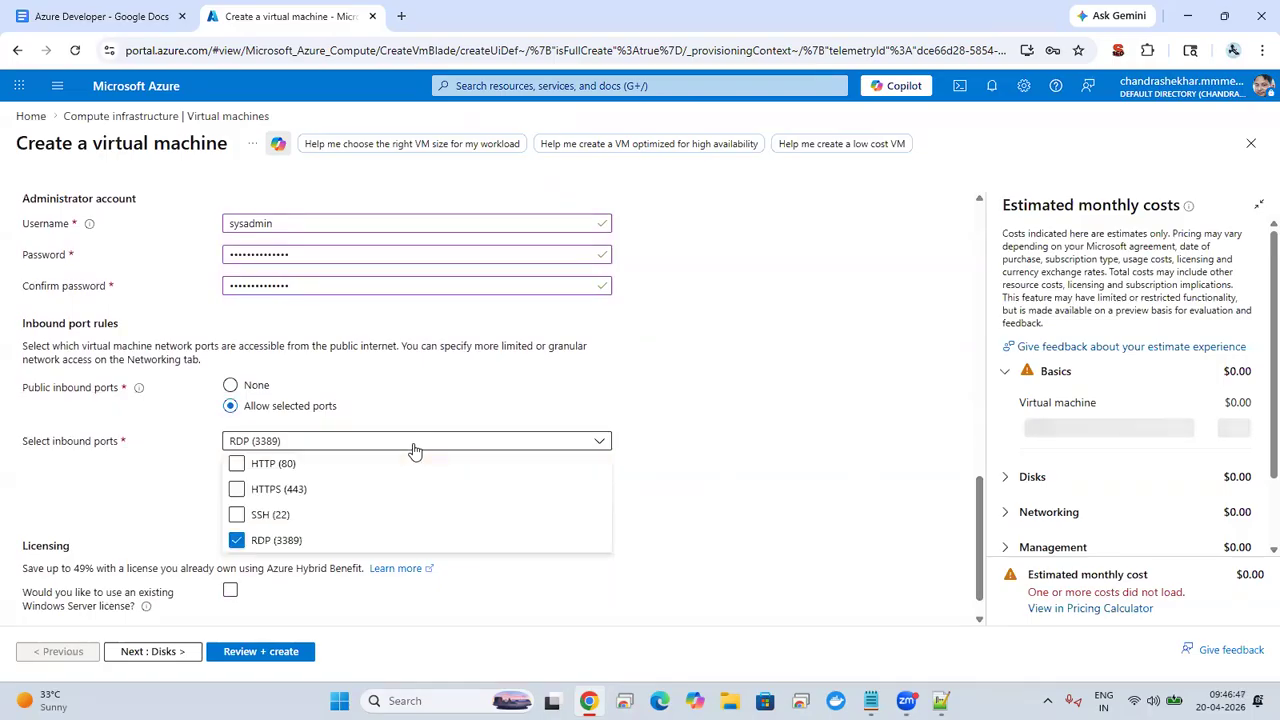
pyautogui.click(296, 465)
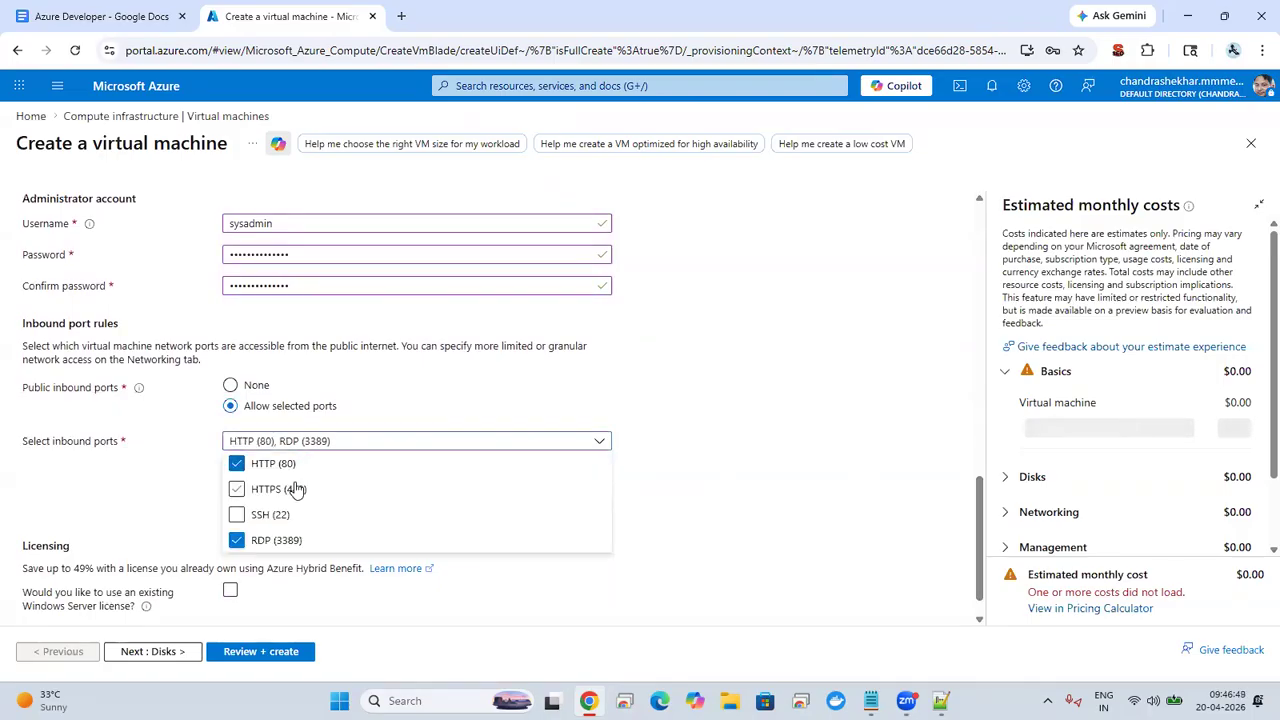
pyautogui.click(295, 489)
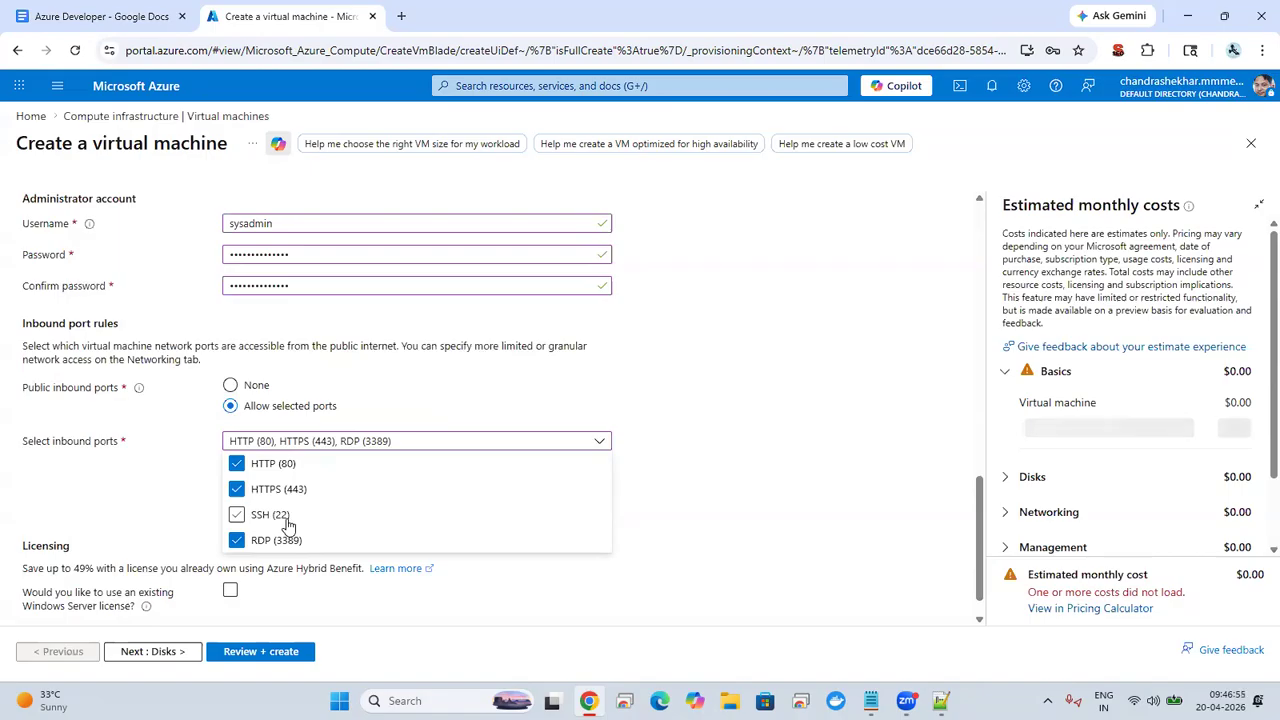
pyautogui.click(130, 503)
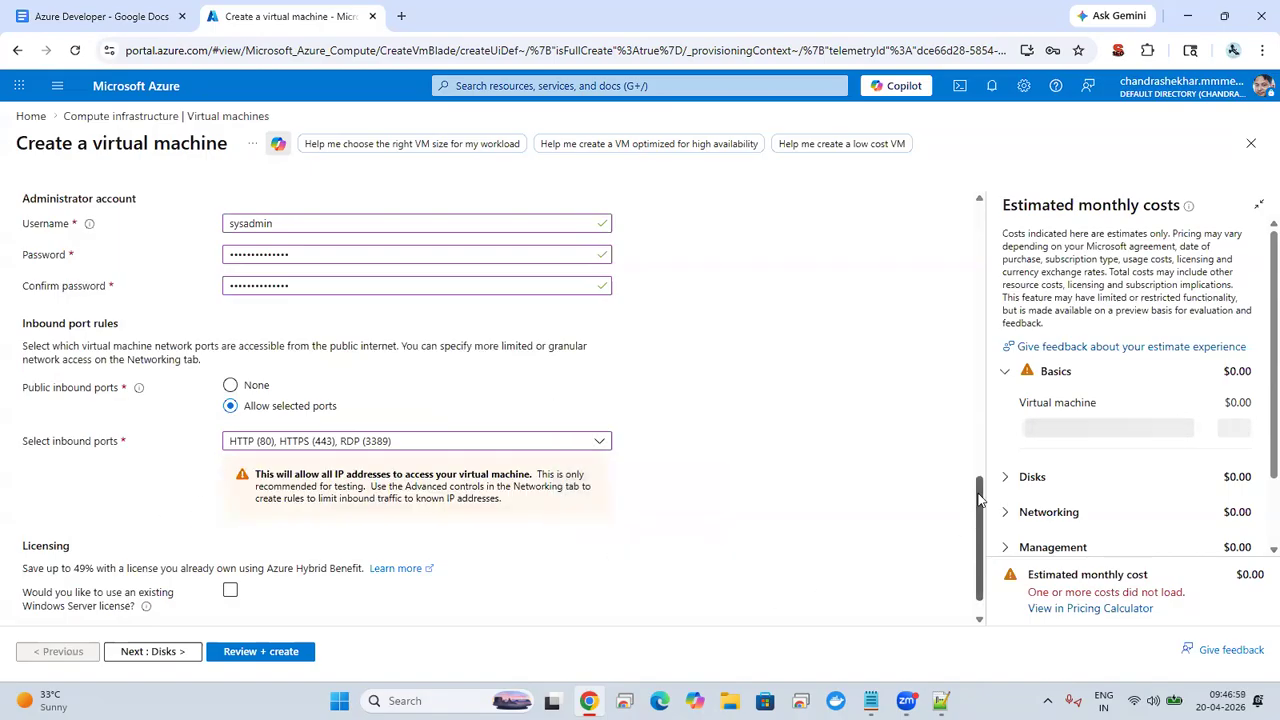
# Step: Leave the licensing option unselected, continue to the disk settings and ignore the deployment recommendations
pyautogui.moveTo(980, 505); pyautogui.dragTo(973, 541)
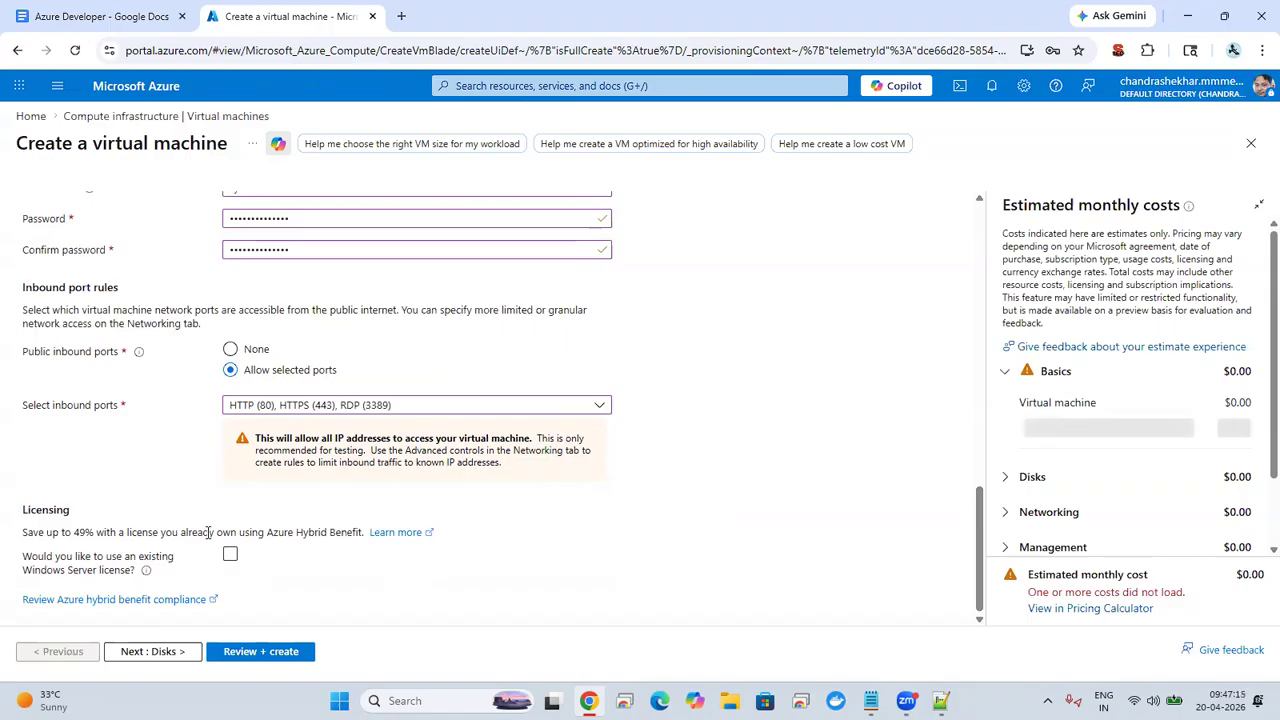
pyautogui.click(139, 651)
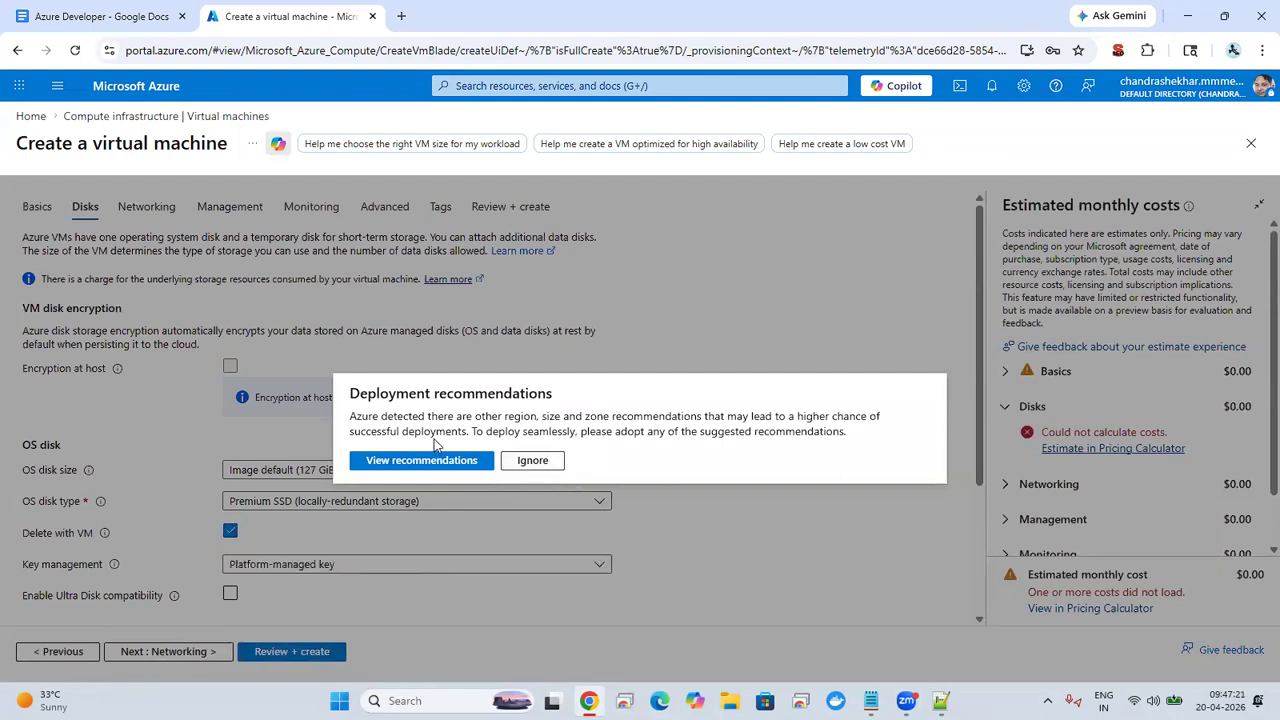
pyautogui.click(526, 462)
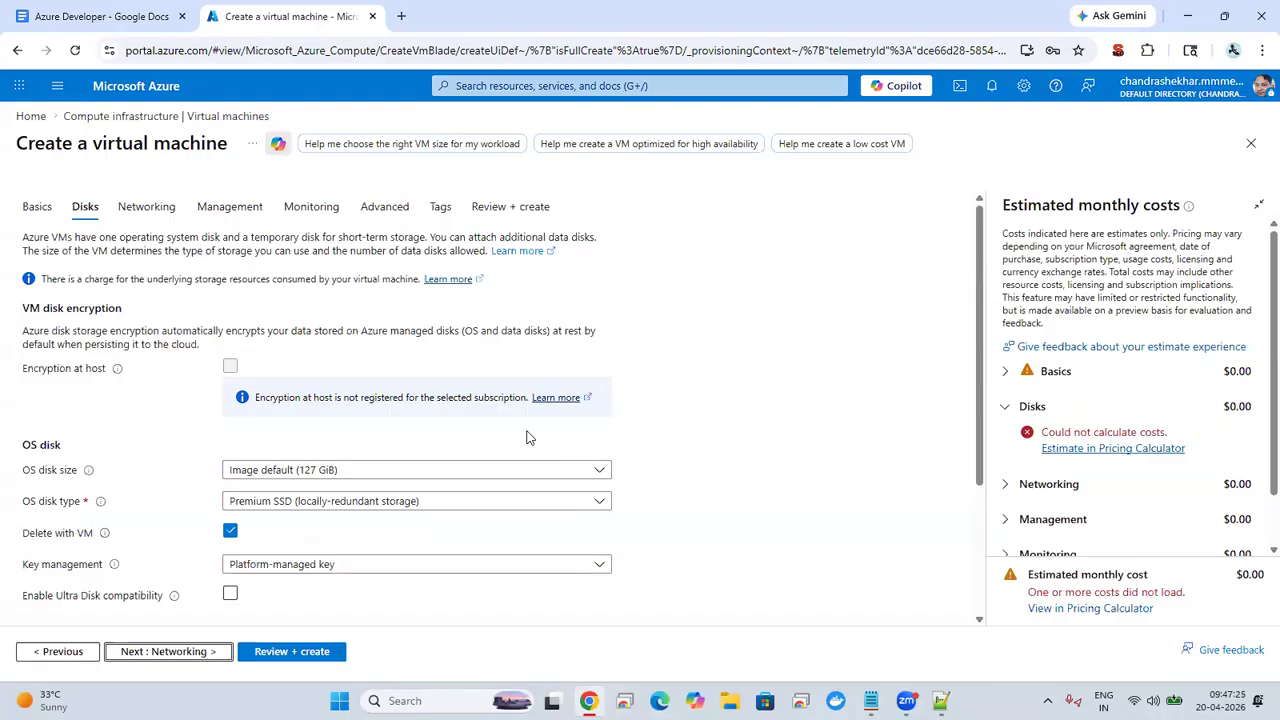
# Step: Look over the available OS disk types, keeping Premium SSD, and turn off Delete with VM for the OS disk
pyautogui.scroll(-2, 981, 272)
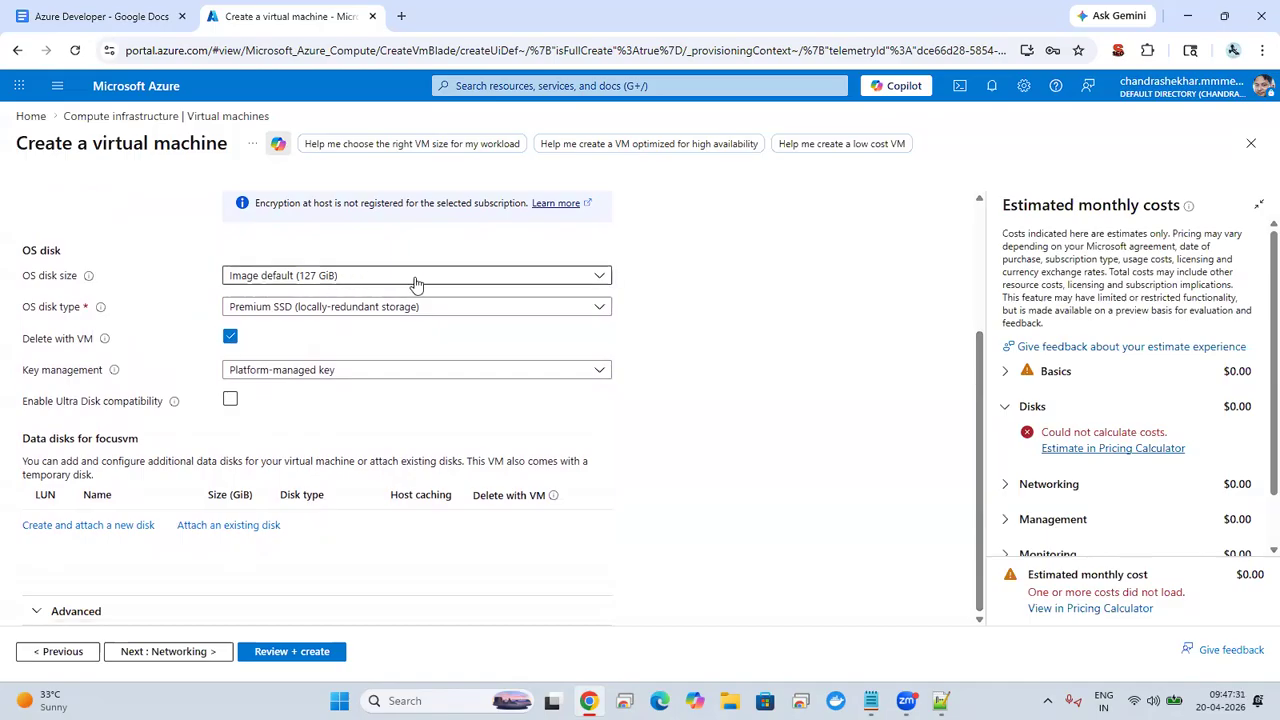
pyautogui.click(356, 309)
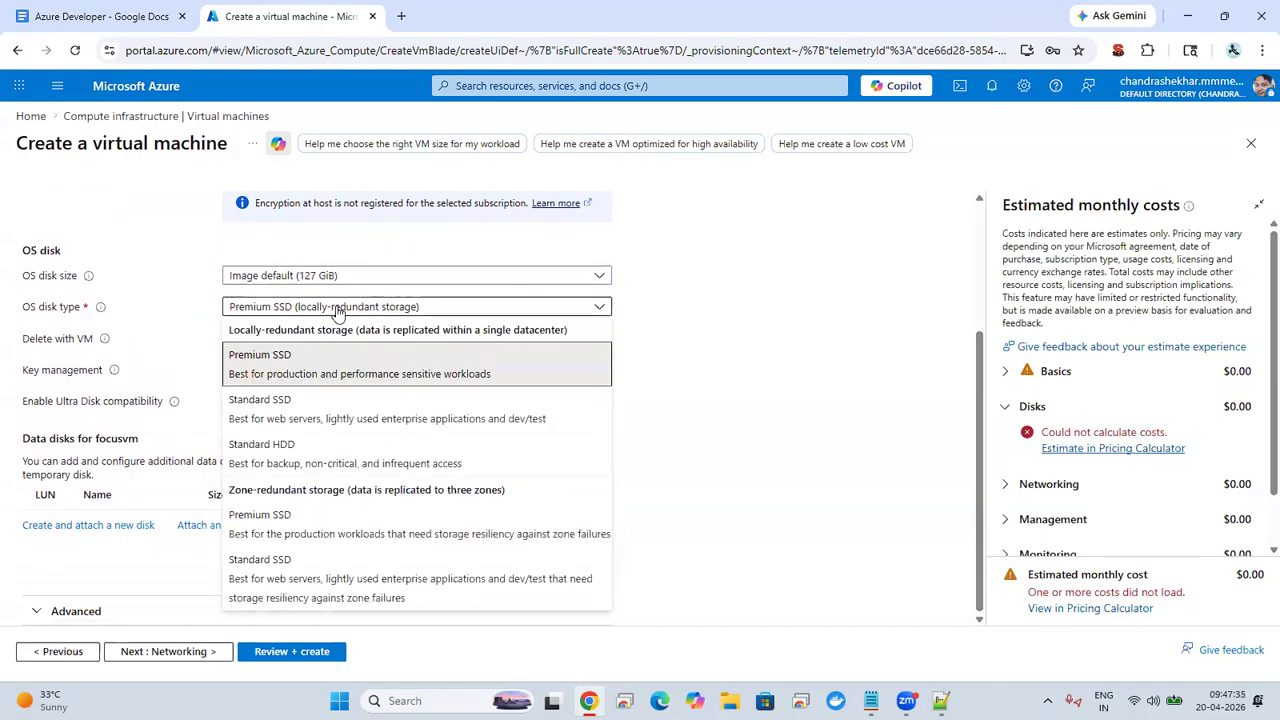
pyautogui.click(173, 335)
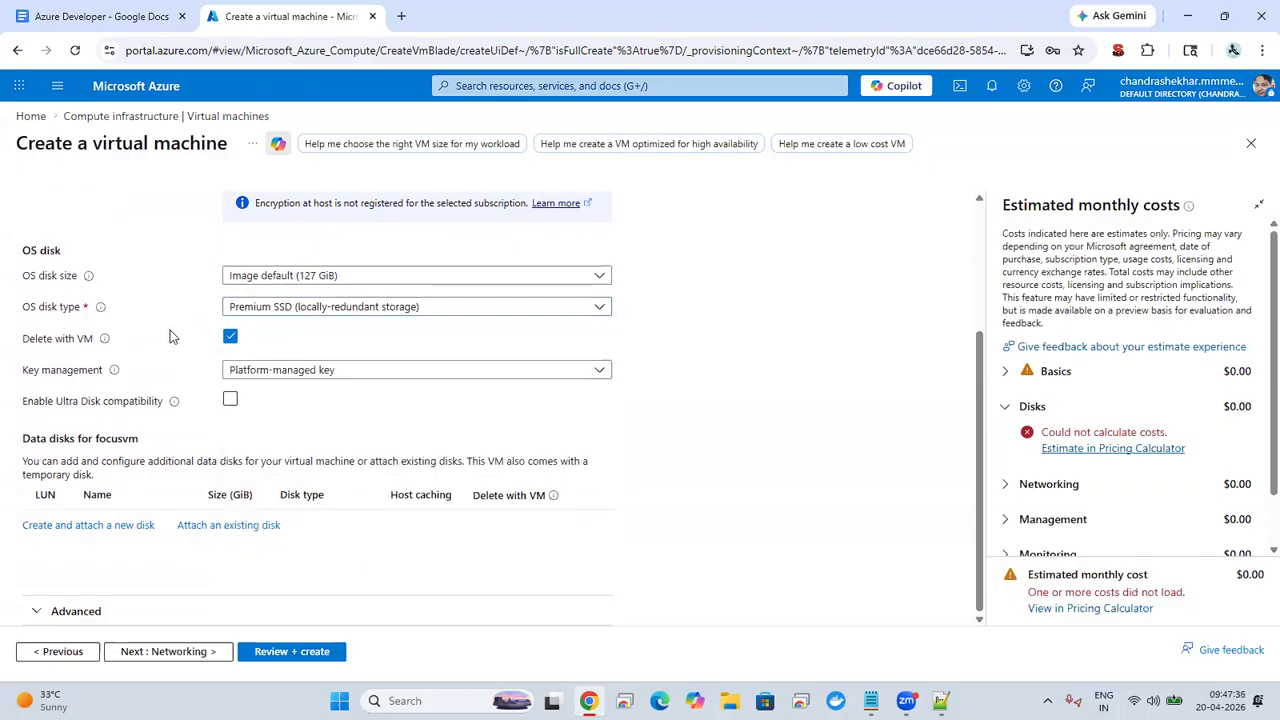
pyautogui.click(231, 344)
pyautogui.click(231, 344)
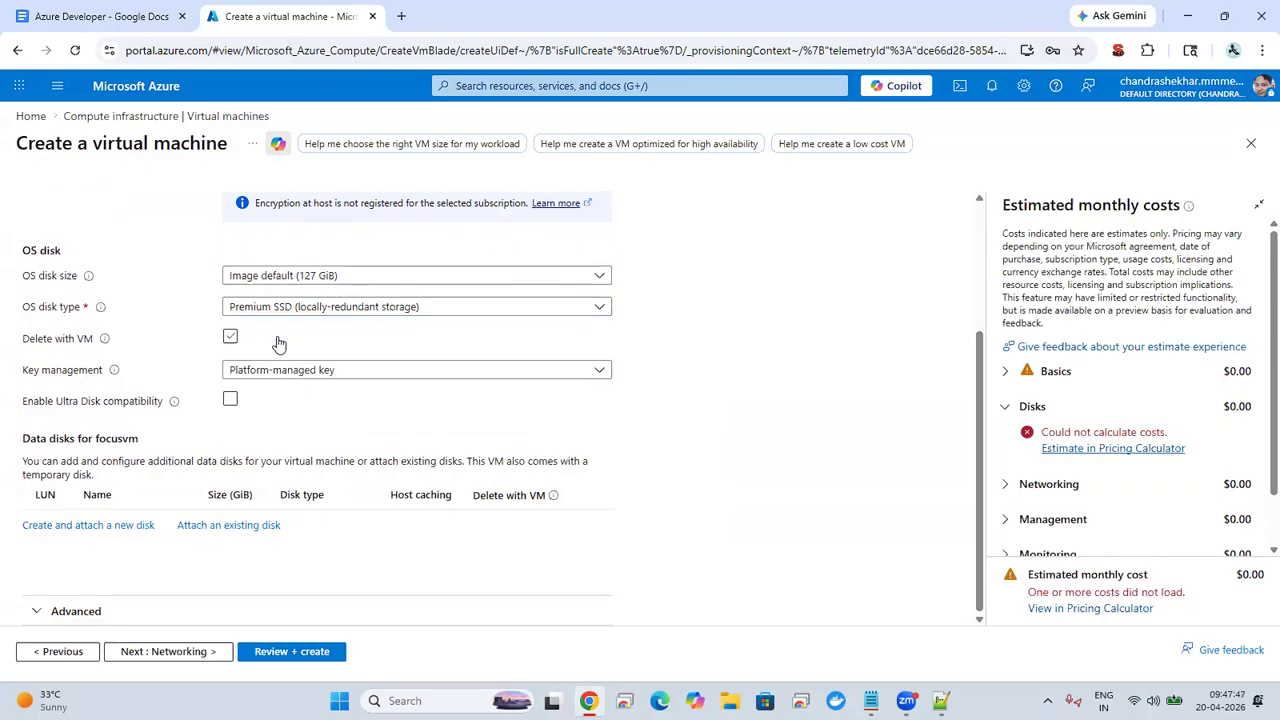
pyautogui.click(231, 339)
pyautogui.moveTo(104, 341)
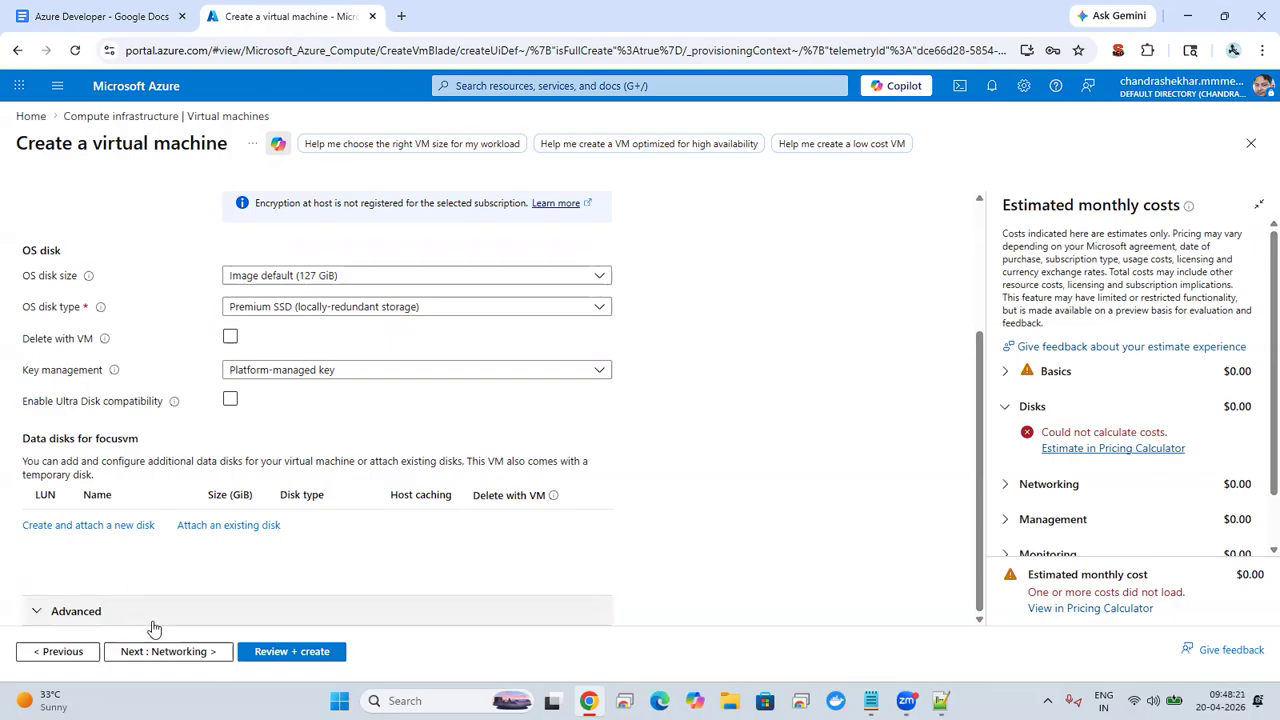
# Step: Continue to the networking settings and review the proposed virtual network and subnet
pyautogui.click(170, 652)
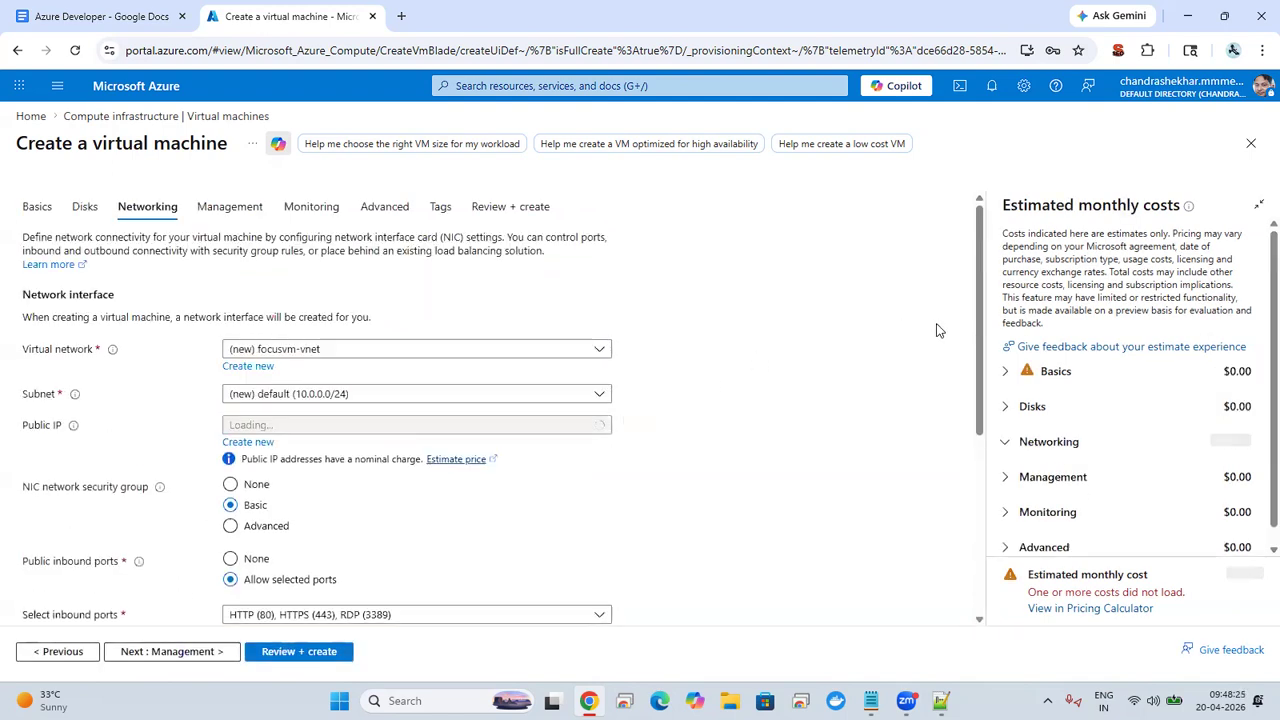
pyautogui.scroll(-2, 342, 318)
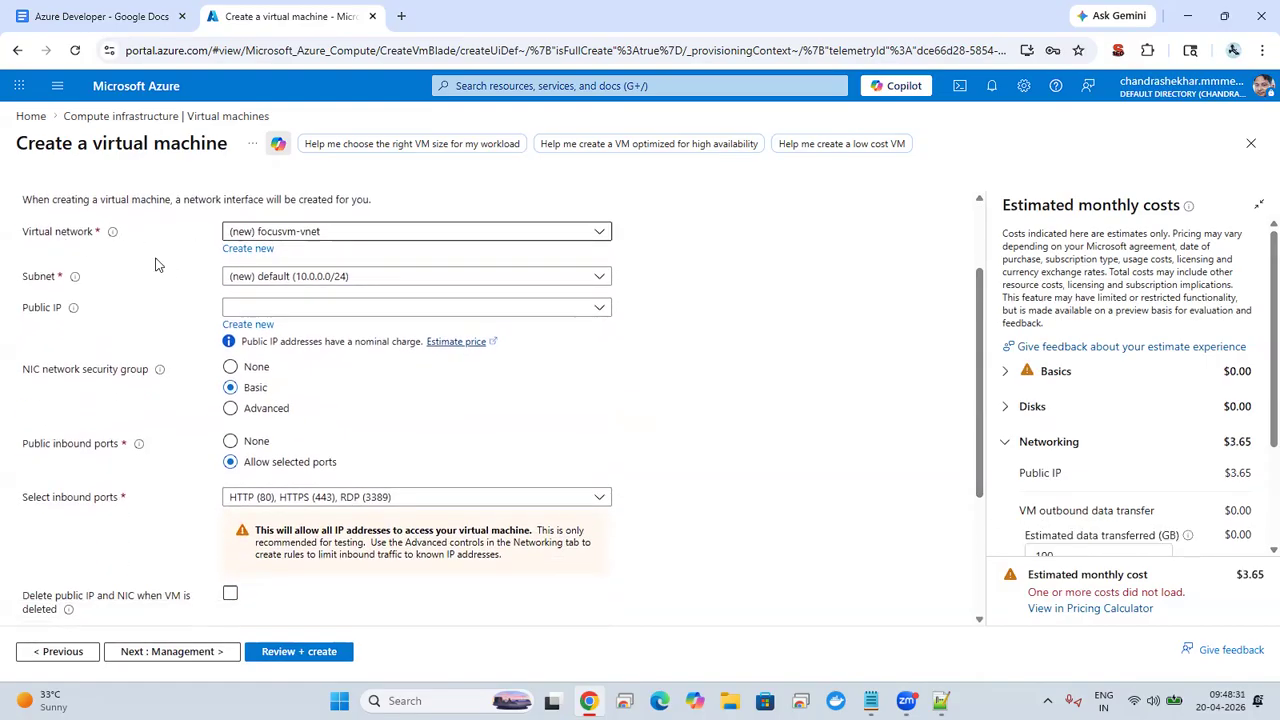
pyautogui.click(252, 280)
pyautogui.click(249, 281)
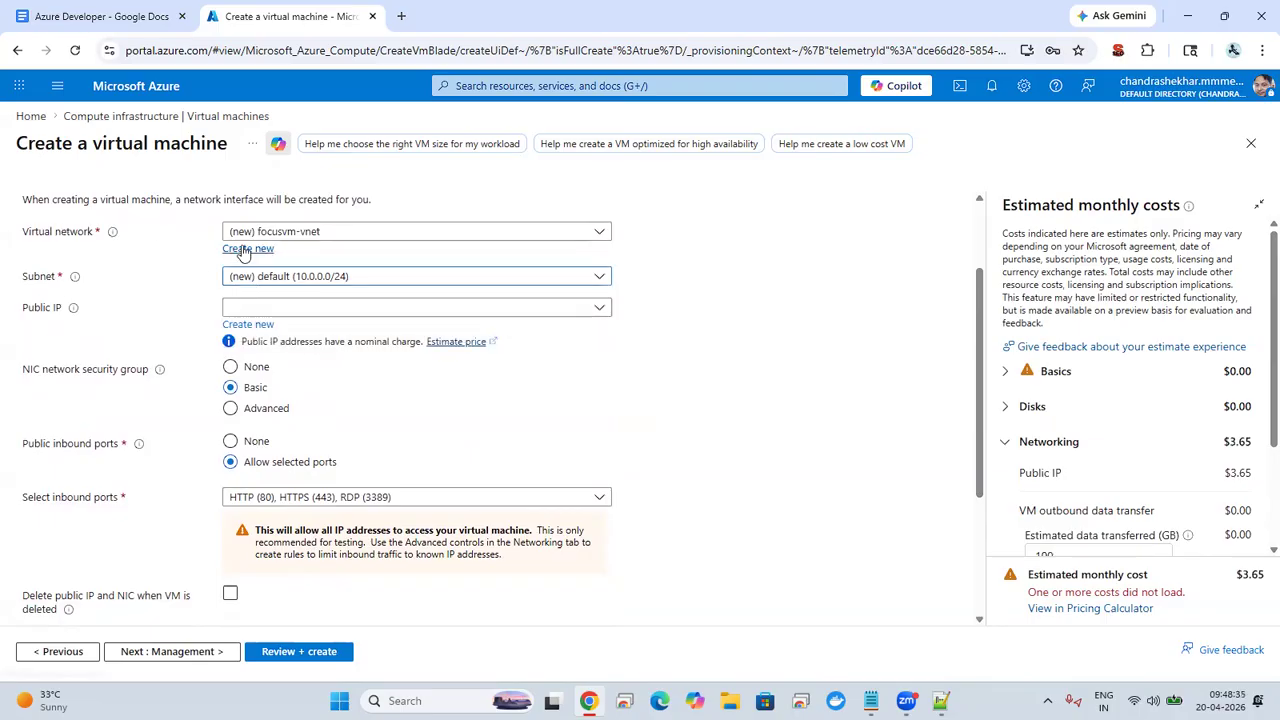
# Step: Start a new virtual network and try 10.0.0.0/24 as its address range to see the resulting address count
pyautogui.click(245, 249)
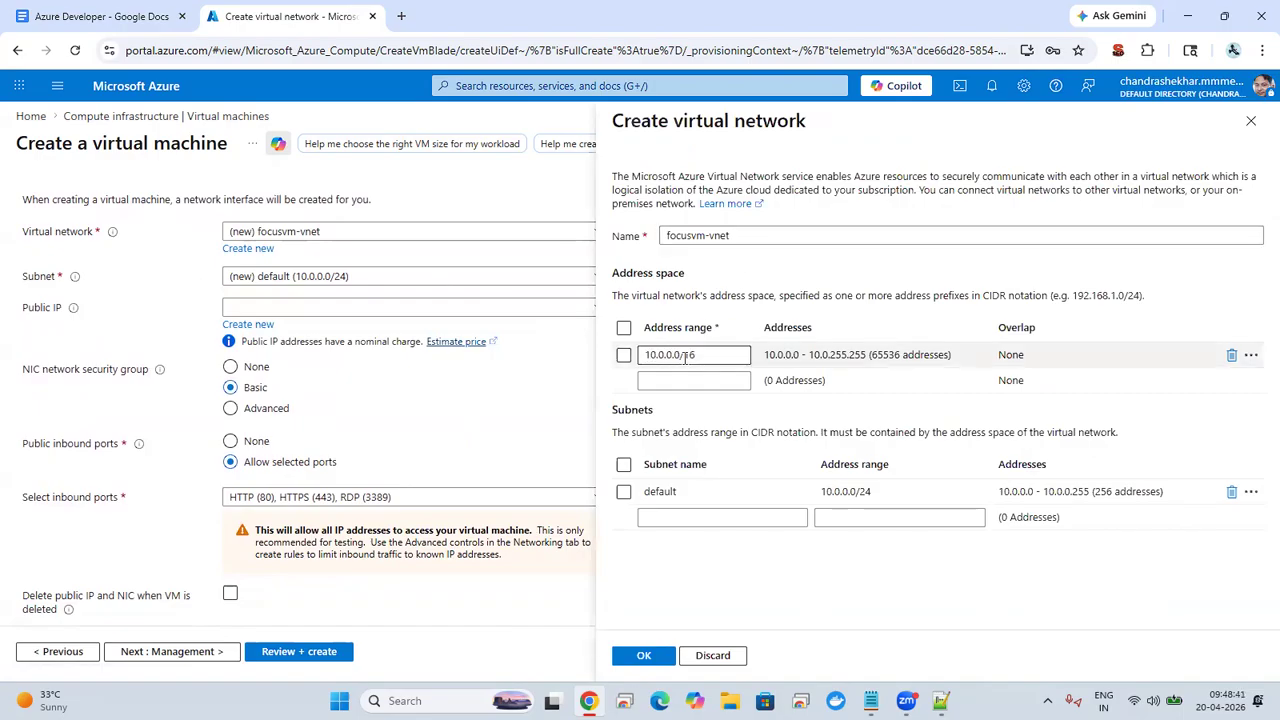
pyautogui.moveTo(685, 356); pyautogui.dragTo(721, 356)
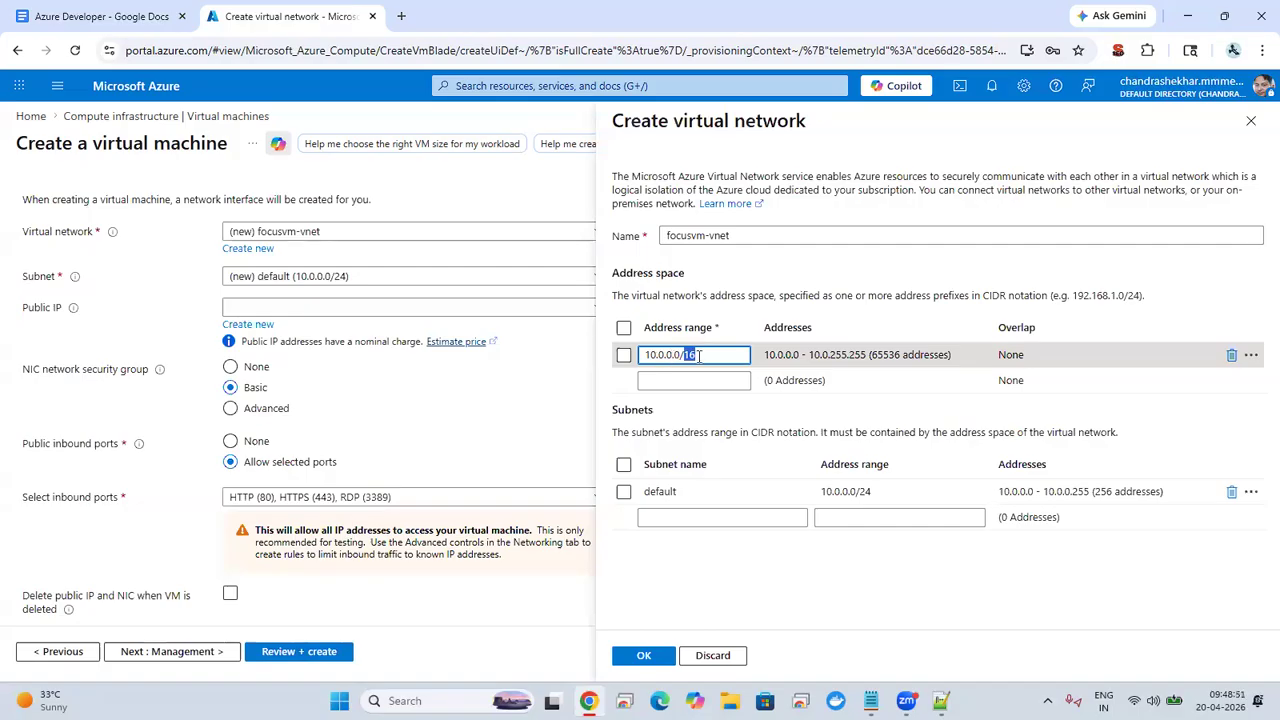
pyautogui.write('24')
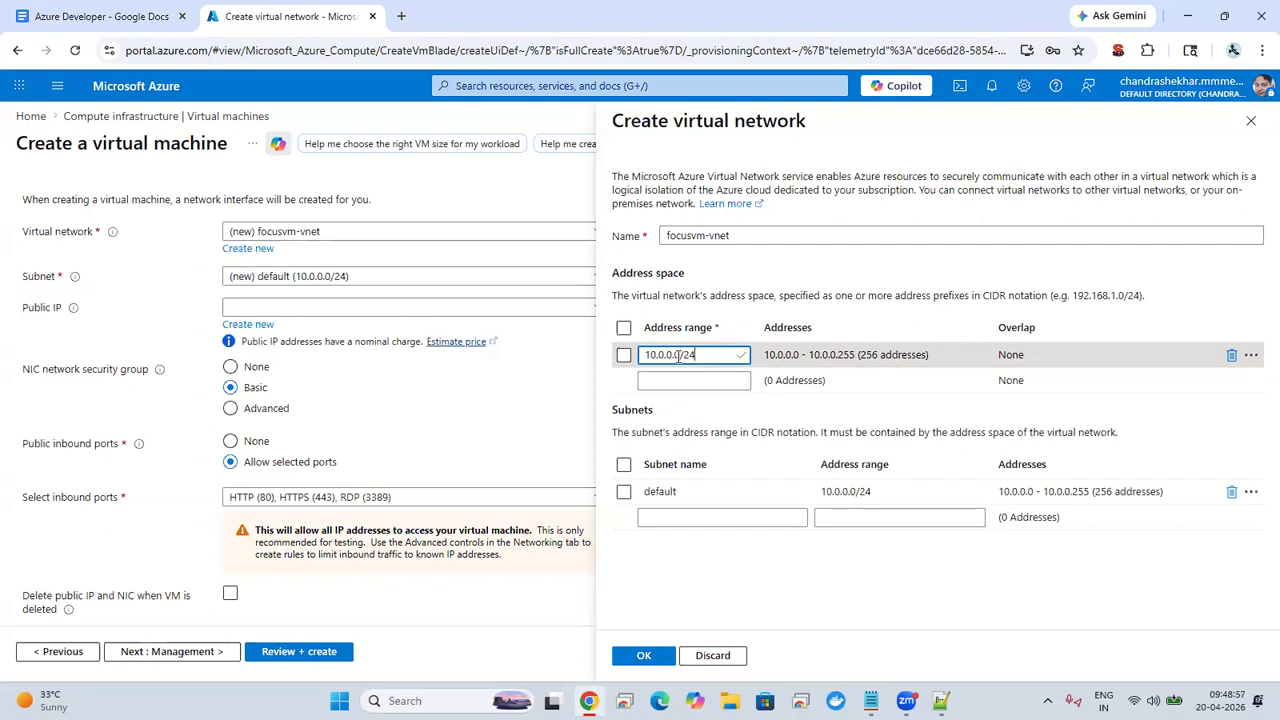
pyautogui.press('BackSpace')
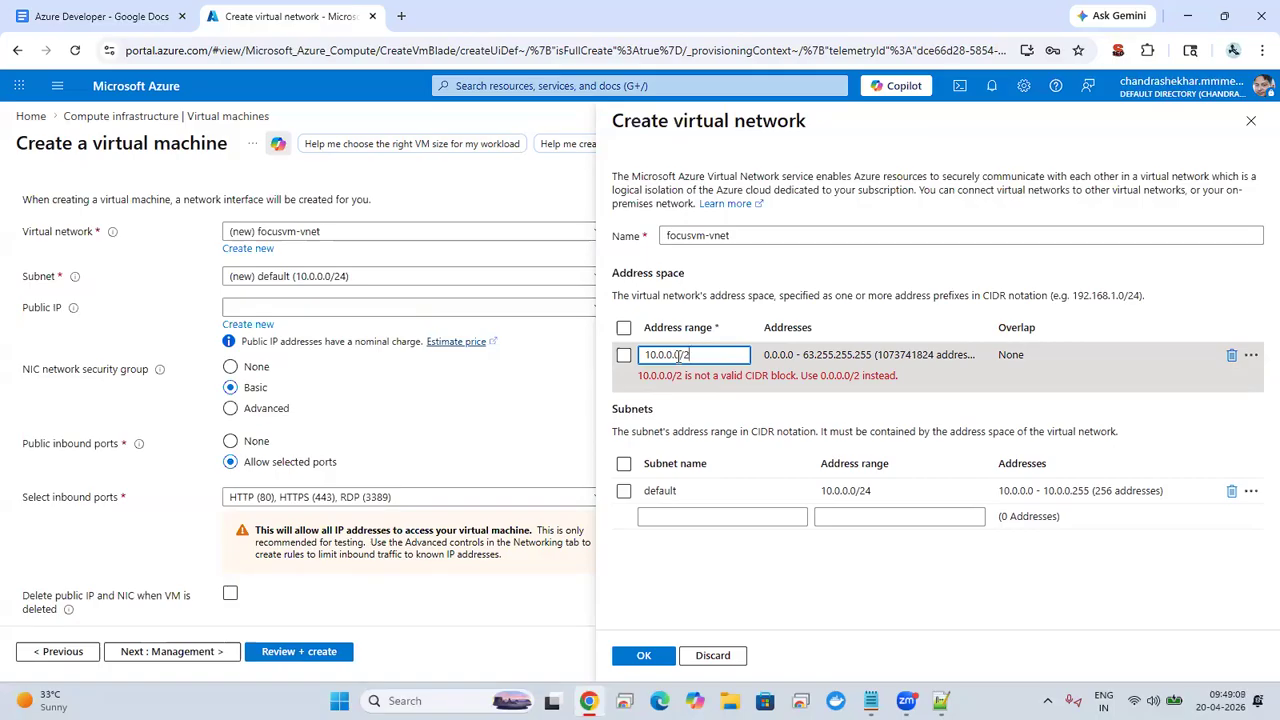
pyautogui.write('4')
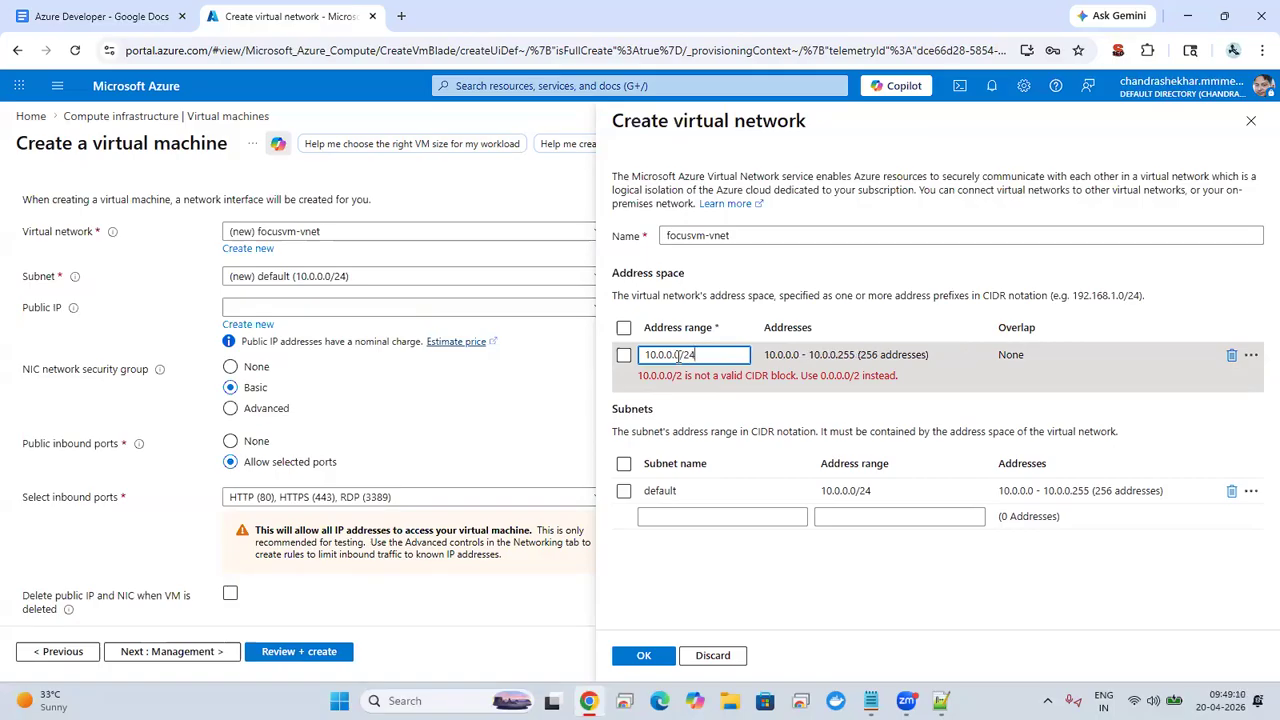
# Step: Try the prefixes /16 and /8 in the virtual network's 10.0.0.0 address range for comparison
pyautogui.press('BackSpace')
pyautogui.press('BackSpace')
pyautogui.write('16')
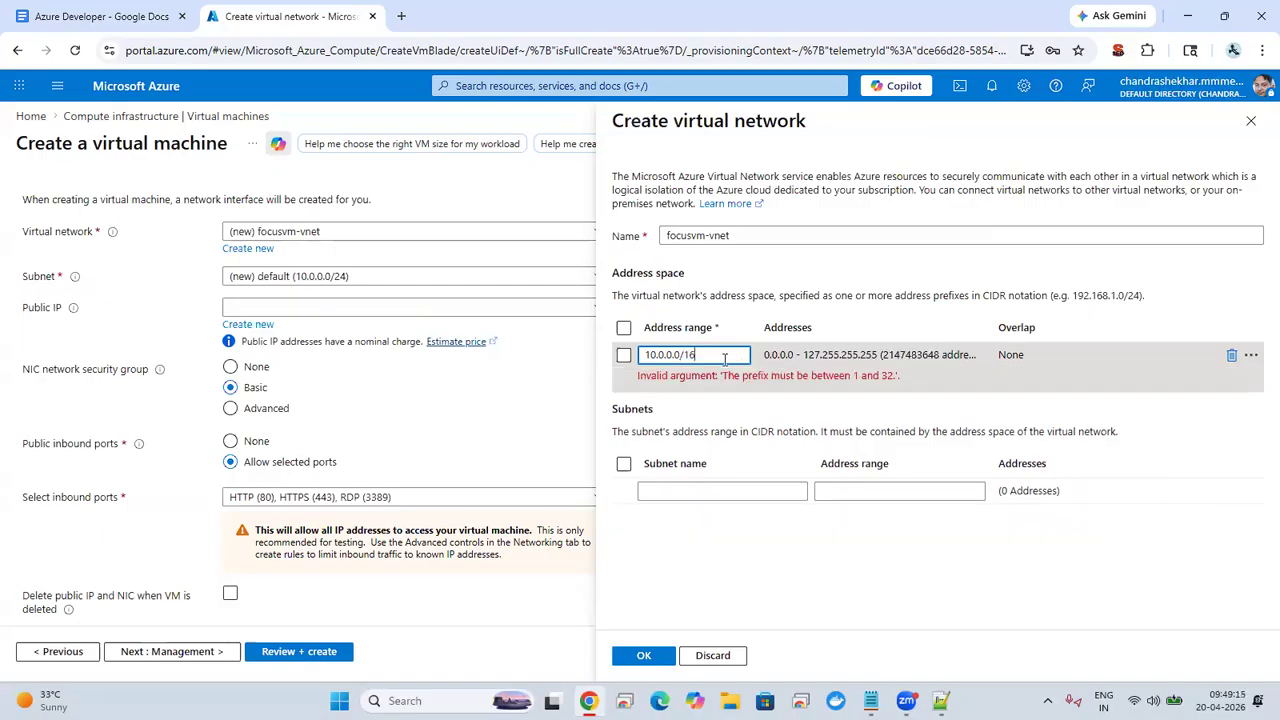
pyautogui.press('BackSpace')
pyautogui.press('BackSpace')
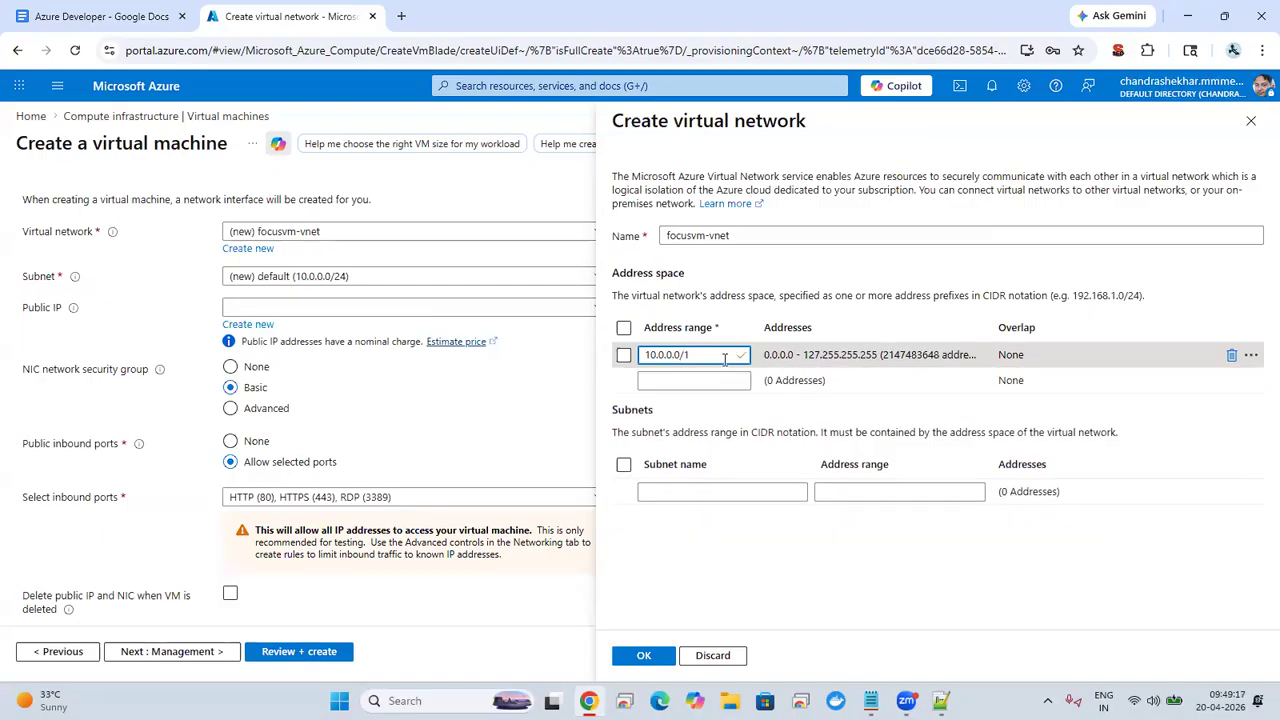
pyautogui.write('8')
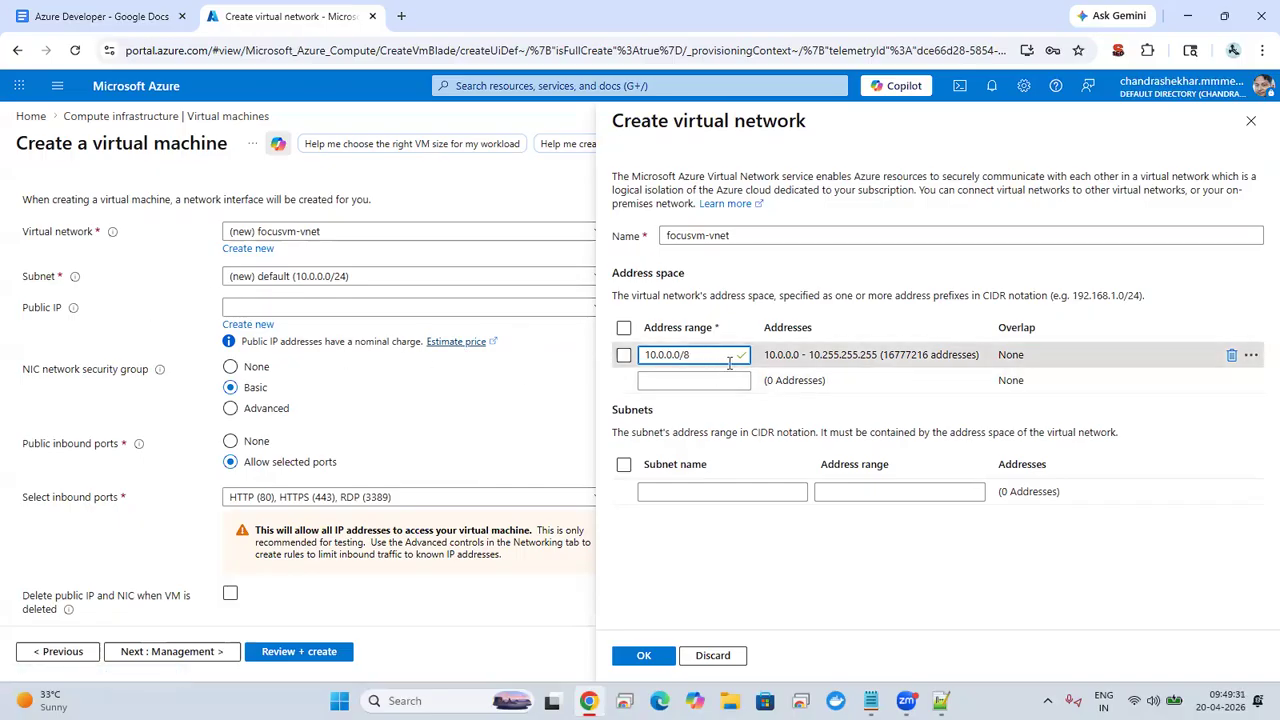
# Step: Try 10.0.0.0/24 again as the address range, and discard all edits to the virtual network
pyautogui.press('BackSpace')
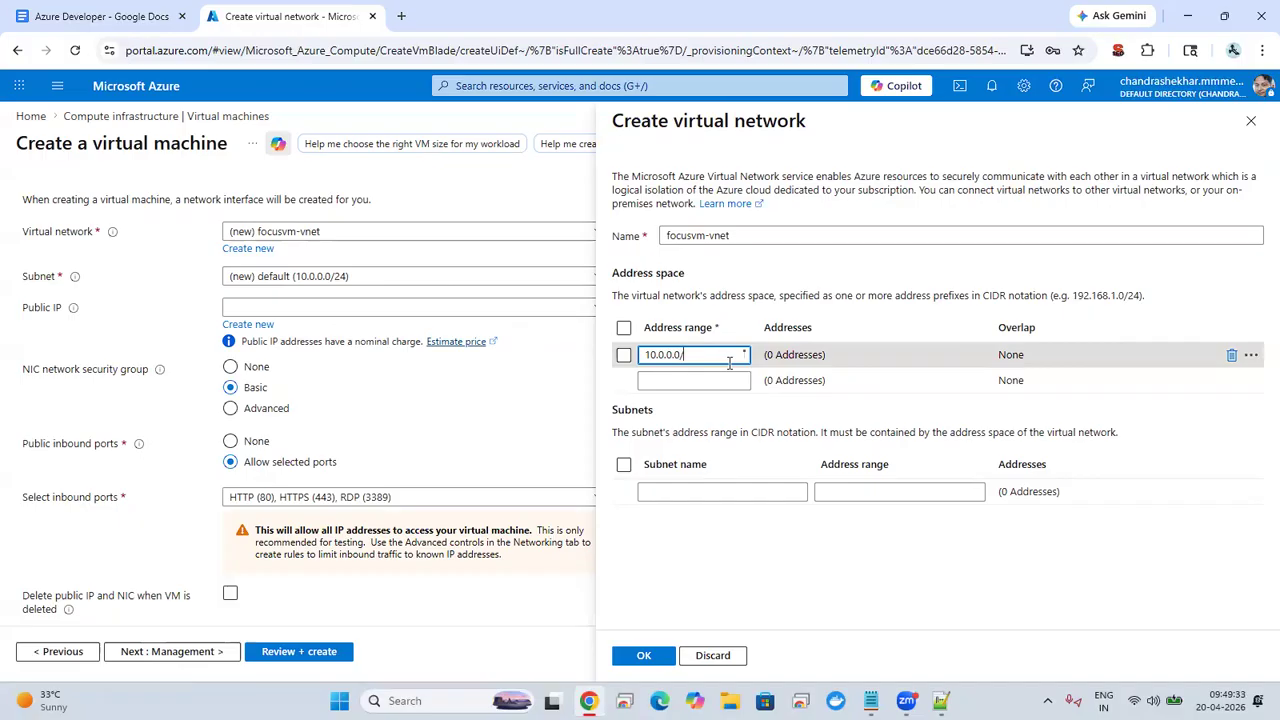
pyautogui.write('24')
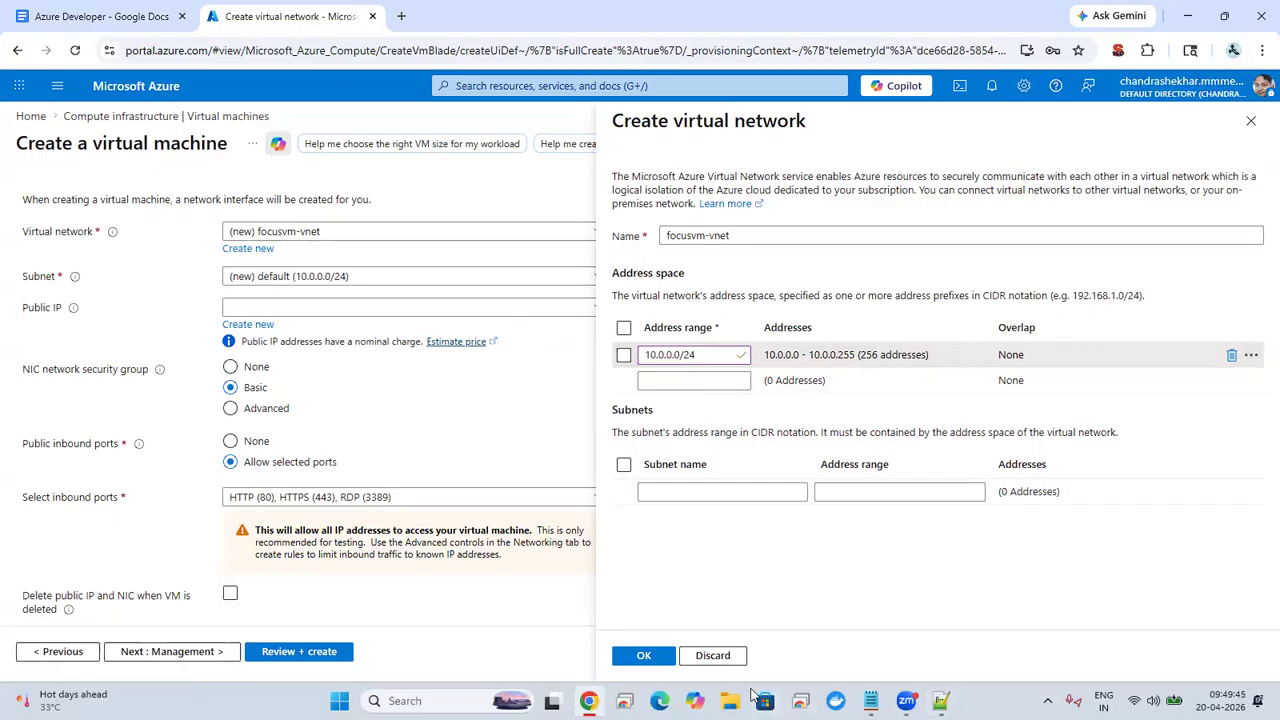
pyautogui.click(712, 658)
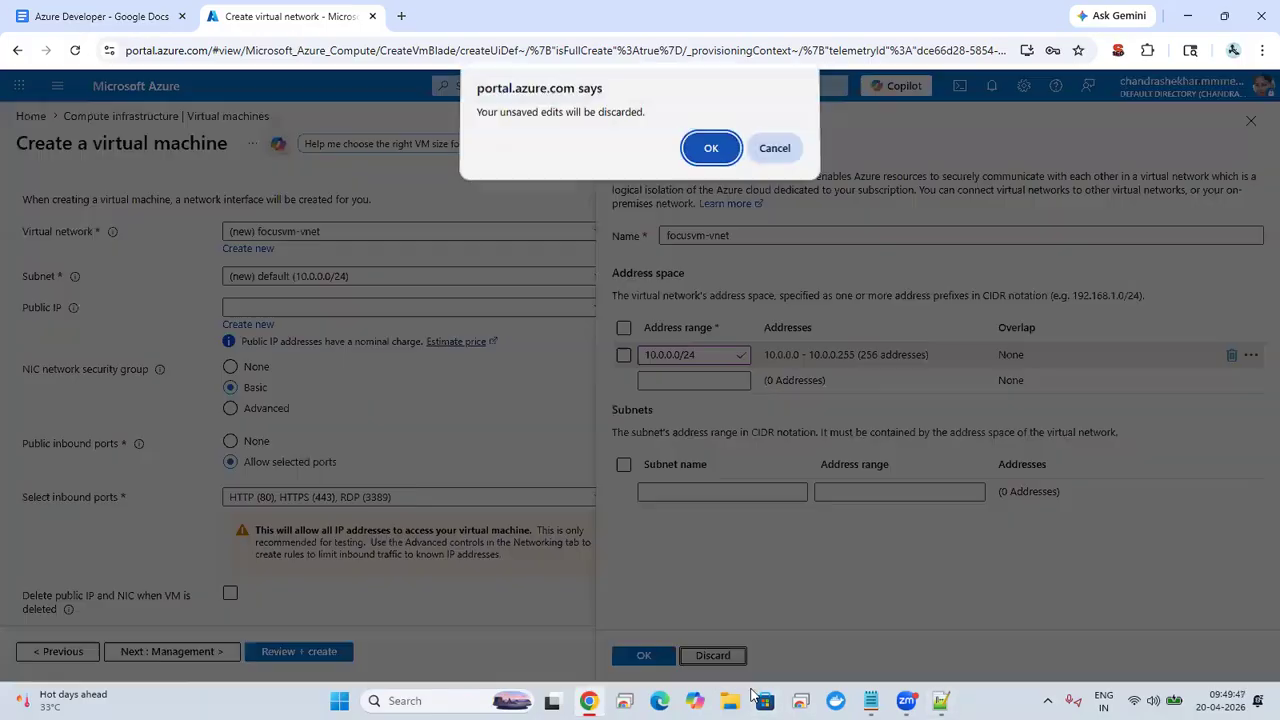
pyautogui.click(706, 153)
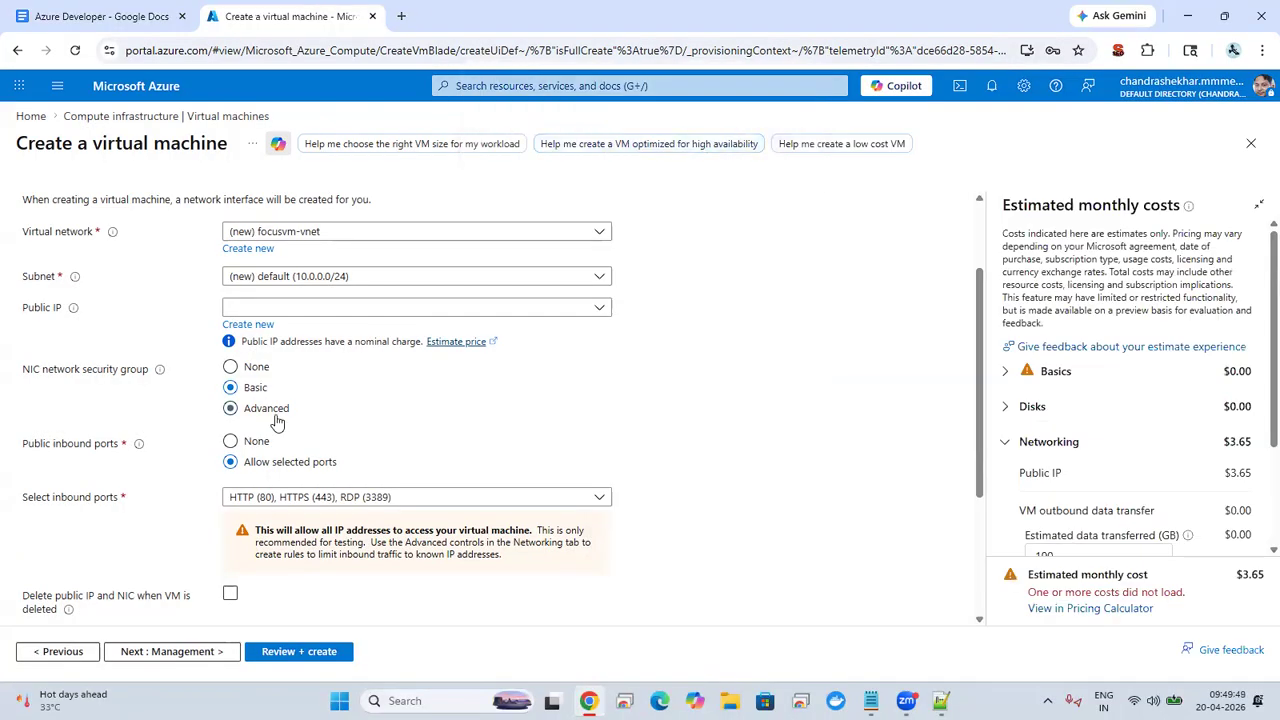
# Step: Create the public IP address focusvm-ip for the virtual machine and review the remaining inbound port and load balancing options
pyautogui.click(245, 325)
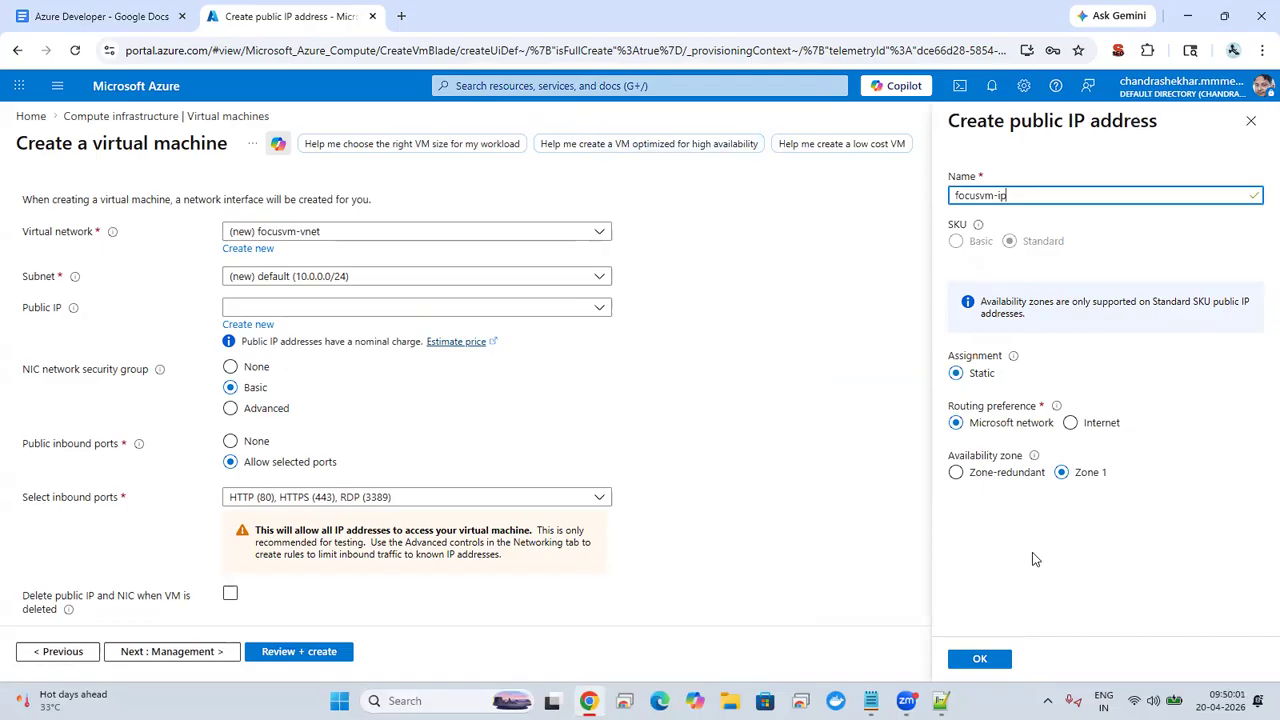
pyautogui.click(978, 659)
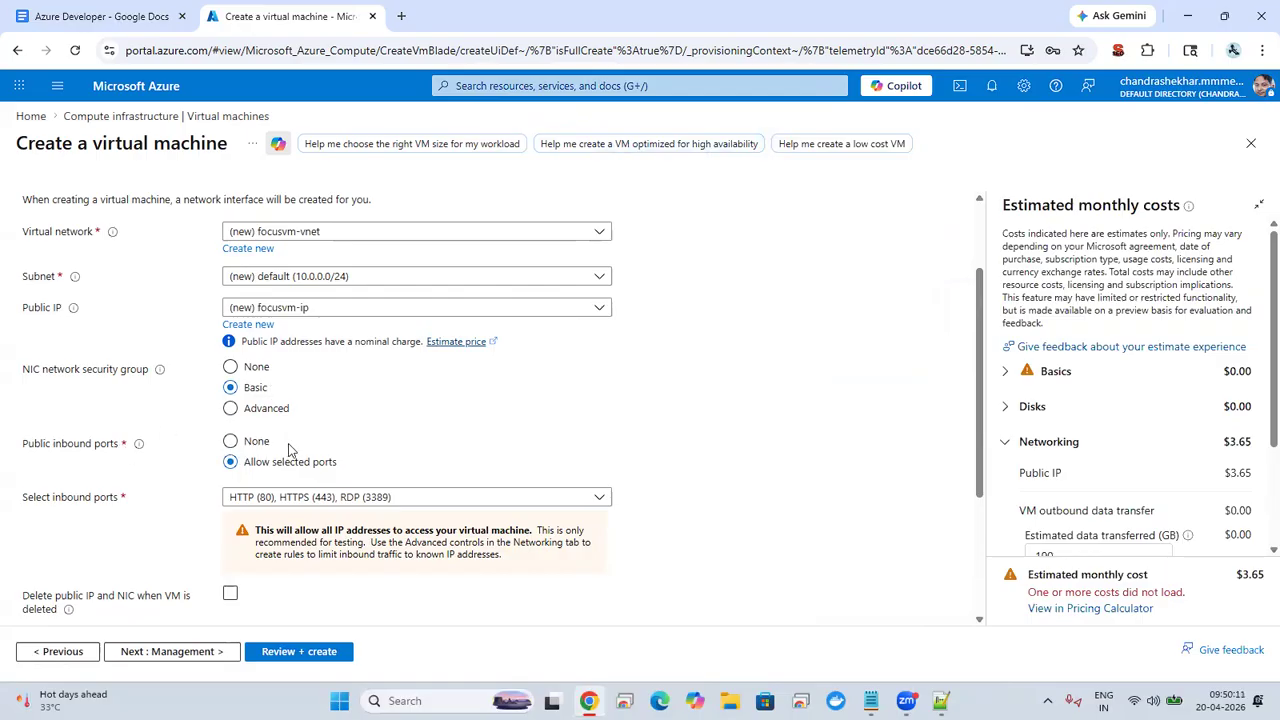
pyautogui.click(297, 498)
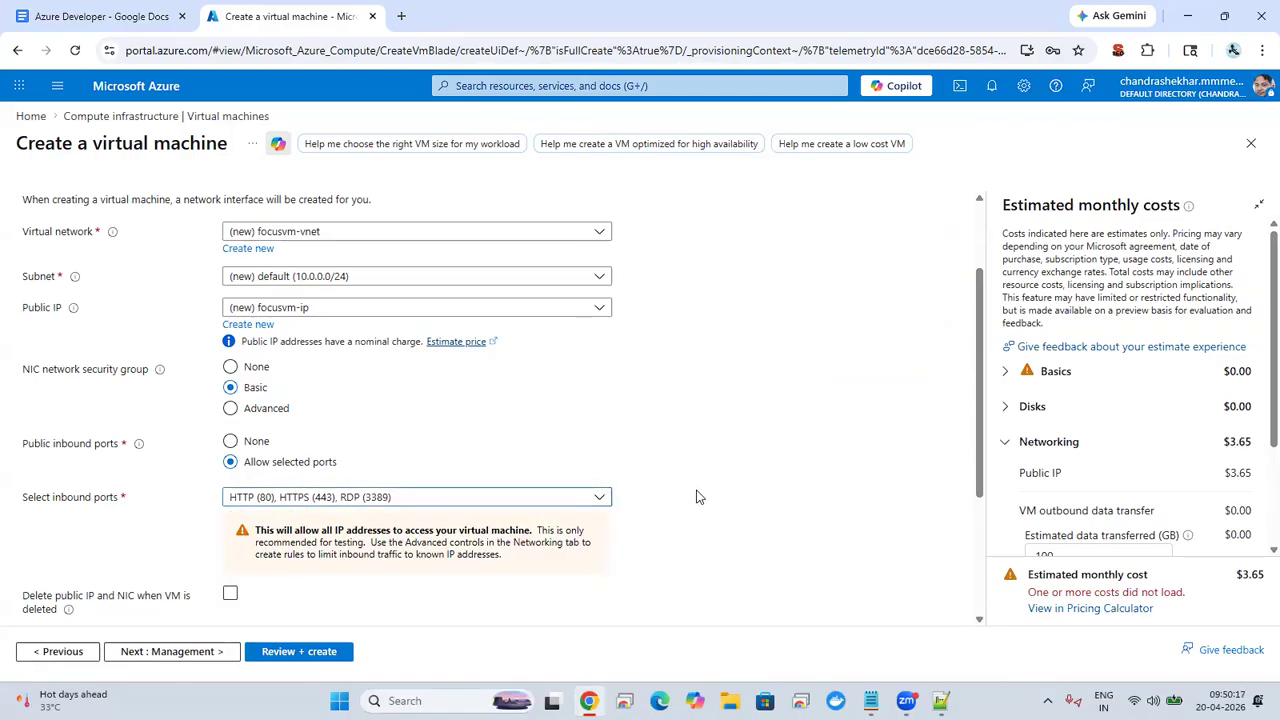
pyautogui.moveTo(985, 310); pyautogui.dragTo(946, 466)
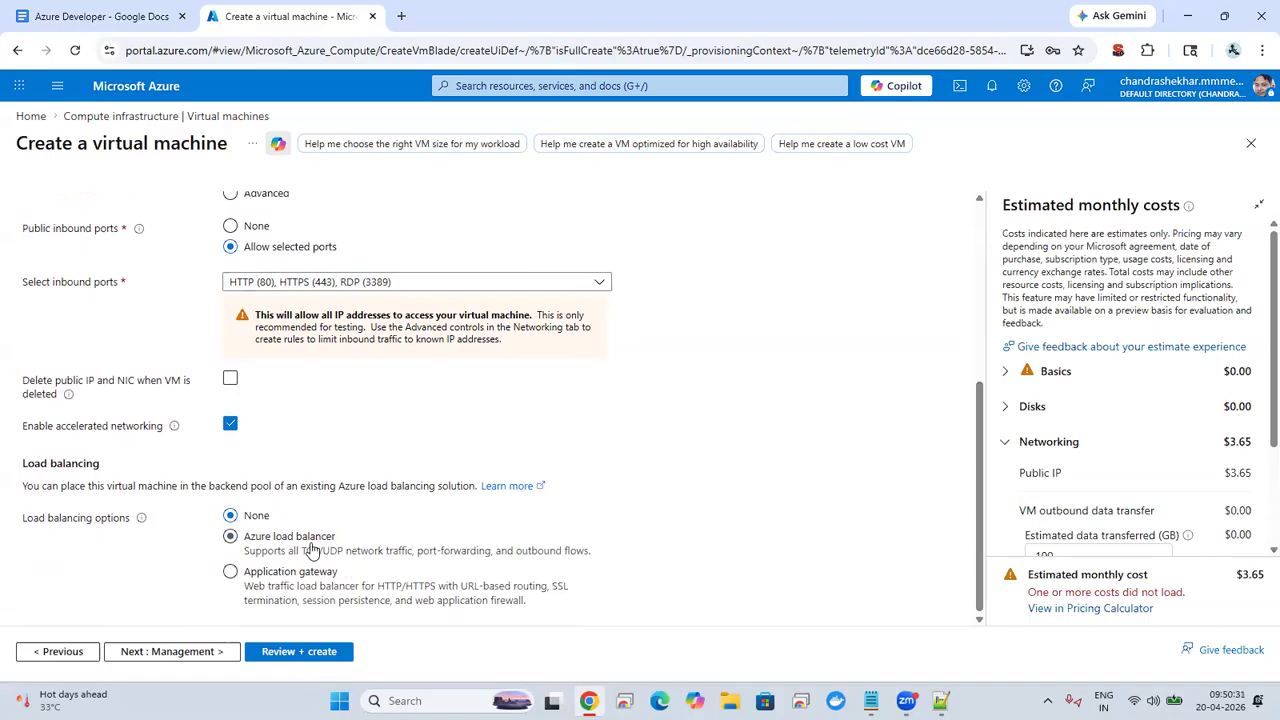
# Step: Return to the networking settings after checking the management options, start a new virtual network and try 10.0.0.0/24 as its address range
pyautogui.click(184, 659)
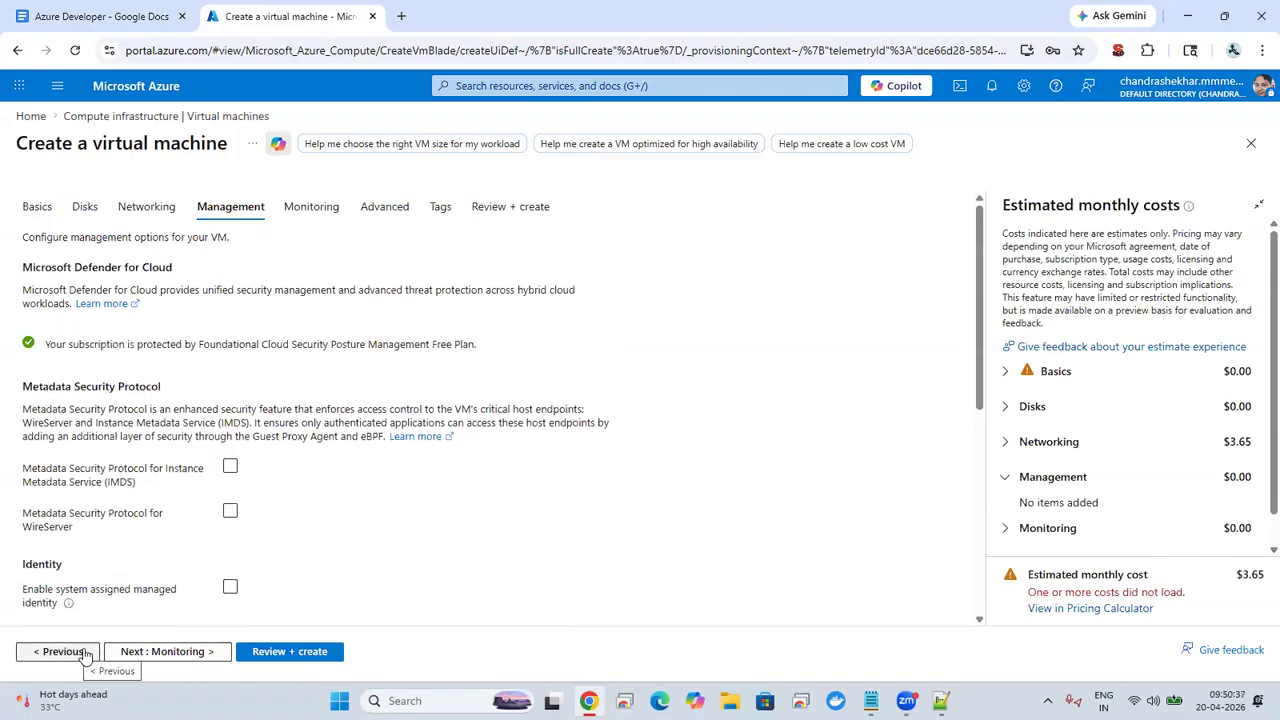
pyautogui.click(60, 651)
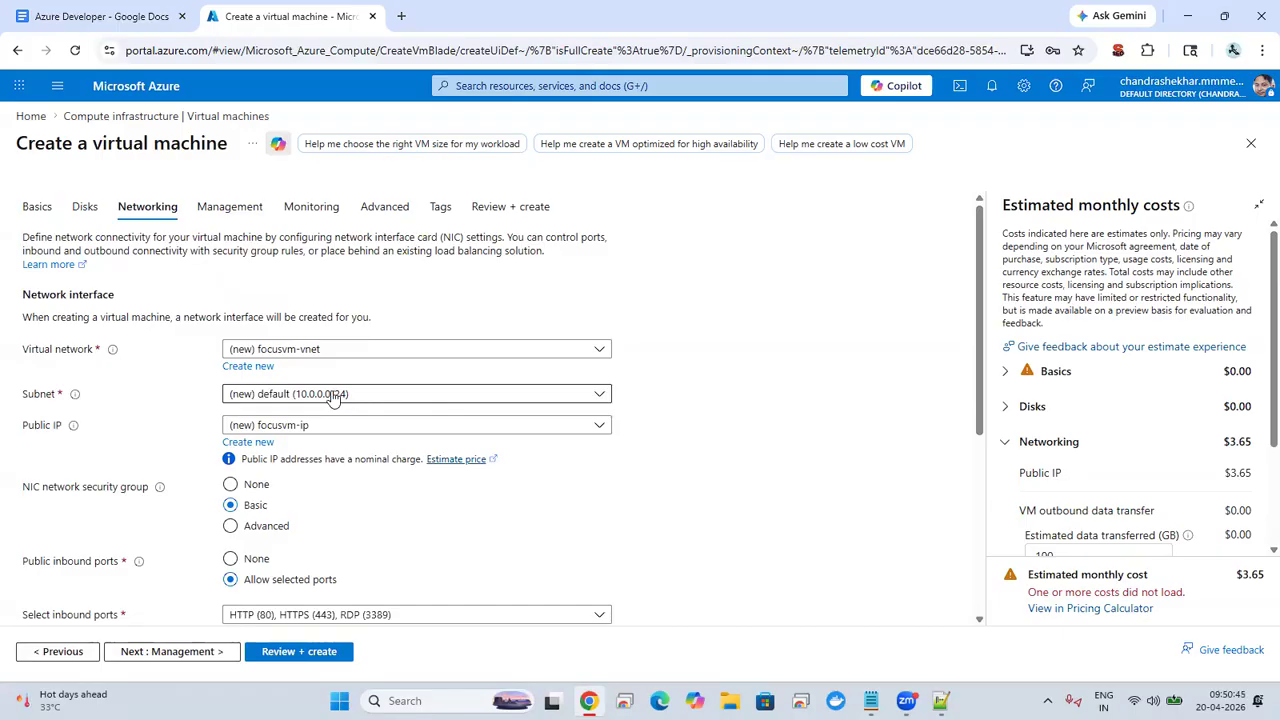
pyautogui.click(250, 366)
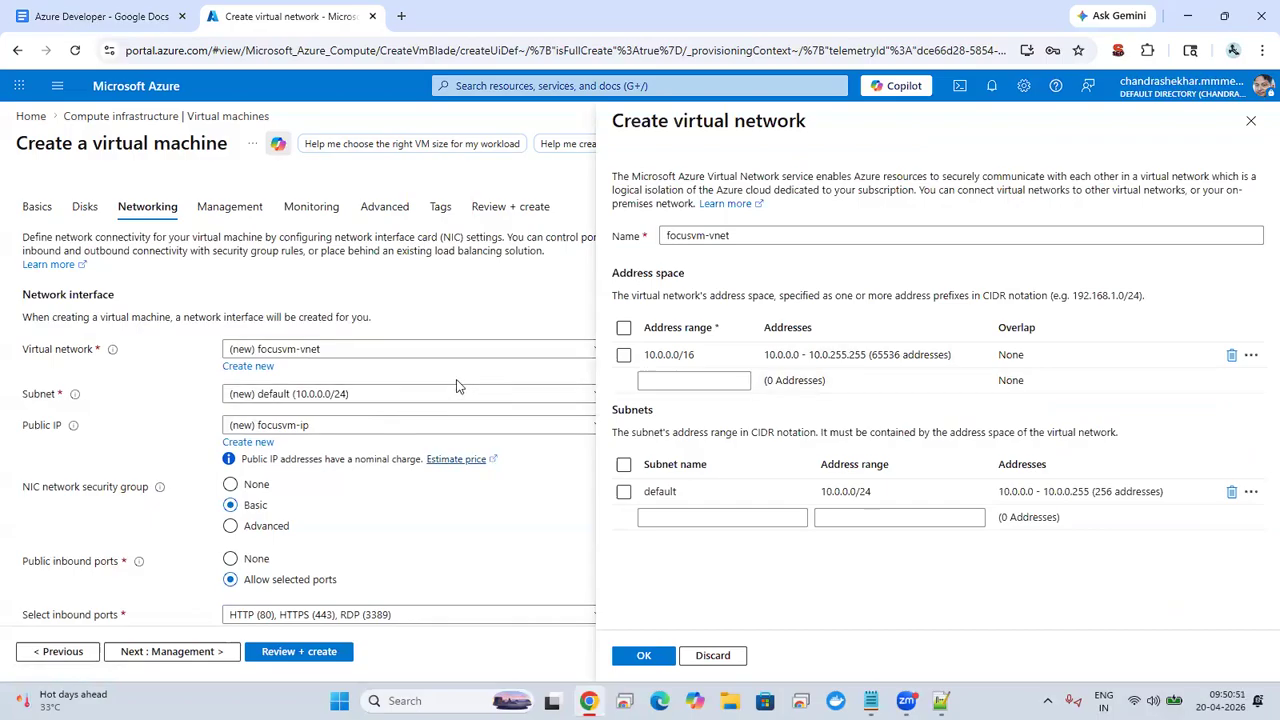
pyautogui.click(698, 355)
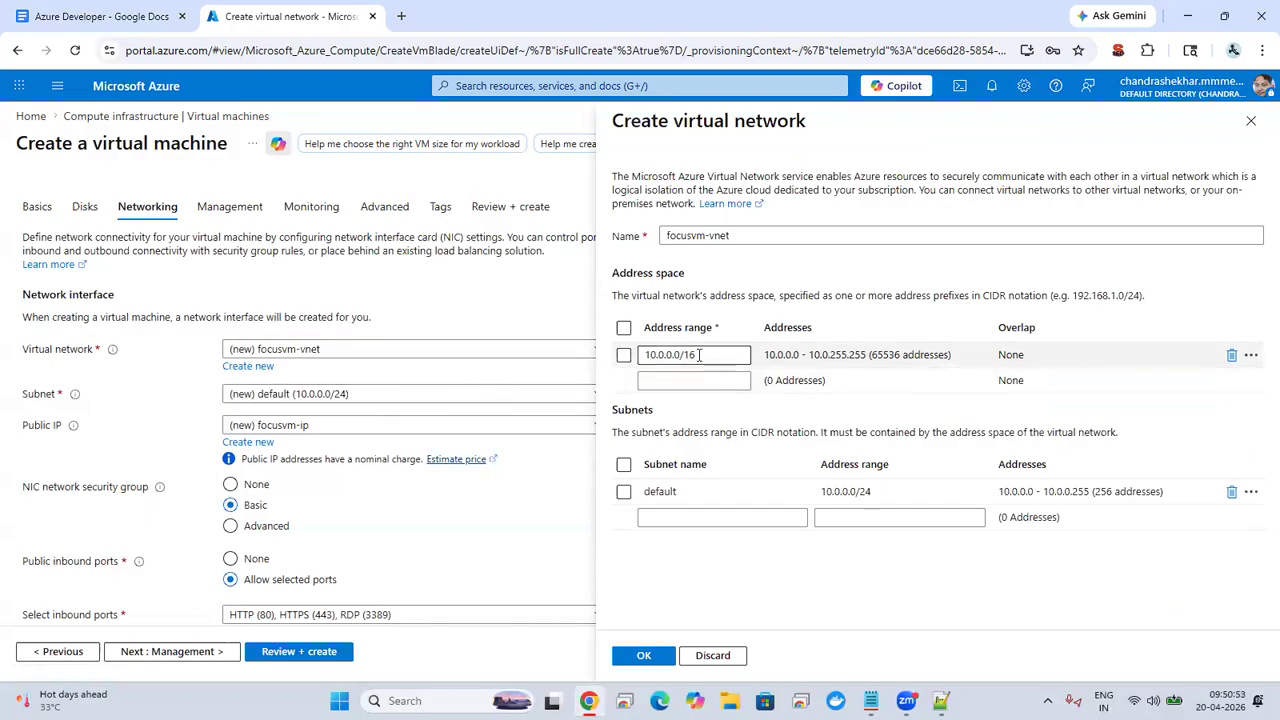
pyautogui.press('BackSpace')
pyautogui.press('BackSpace')
pyautogui.write('24')
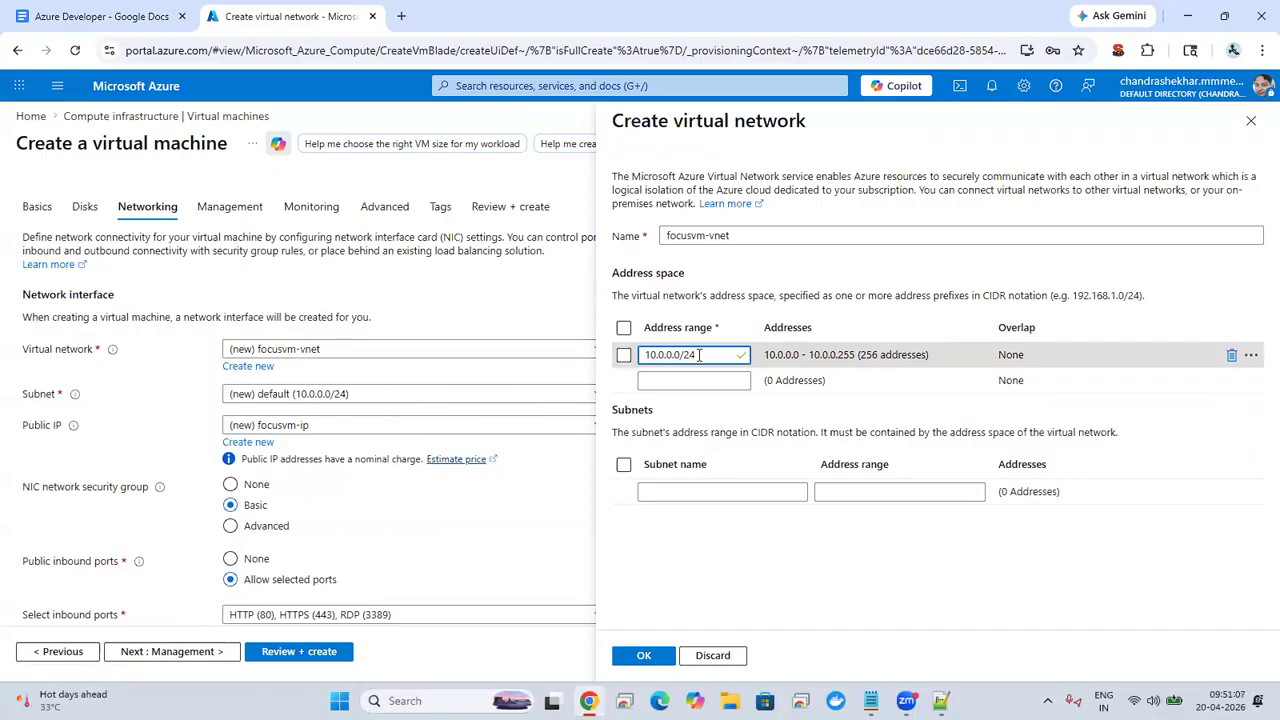
# Step: Try the prefixes /25, /8 and /16 in the virtual network's address range to compare their address counts
pyautogui.press('BackSpace')
pyautogui.press('BackSpace')
pyautogui.write('25')
pyautogui.press('BackSpace')
pyautogui.press('BackSpace')
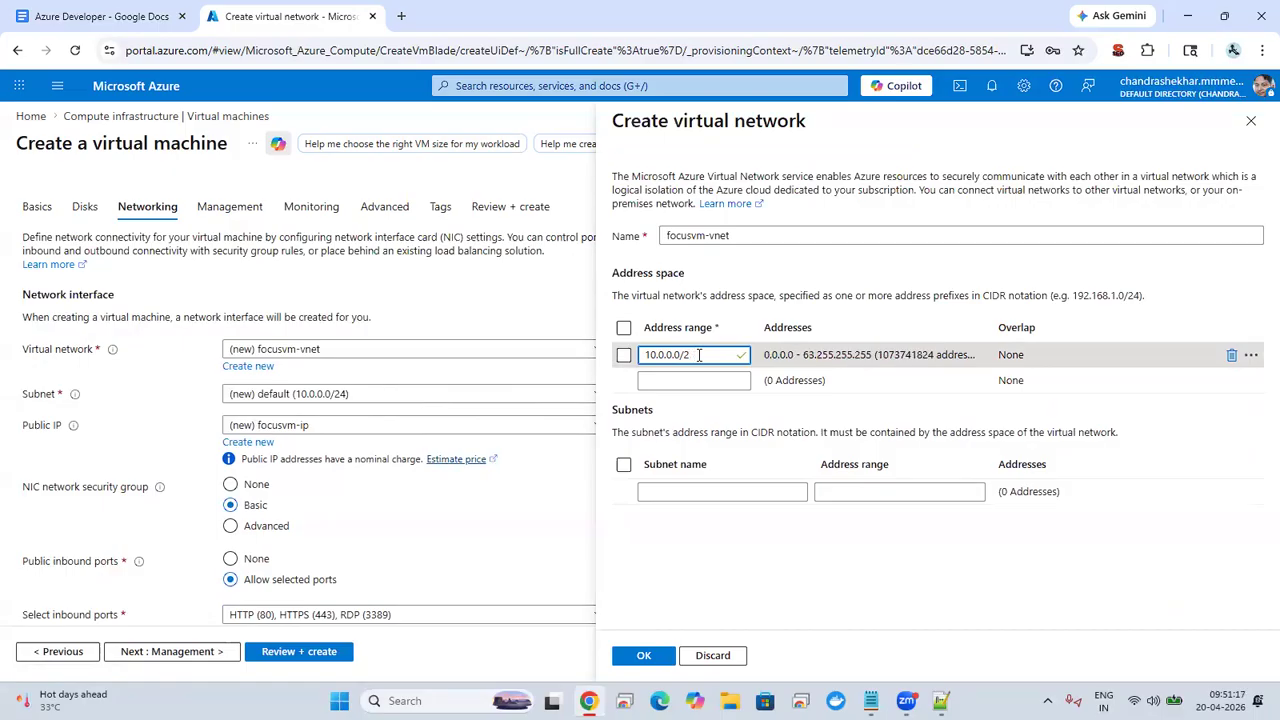
pyautogui.write('8')
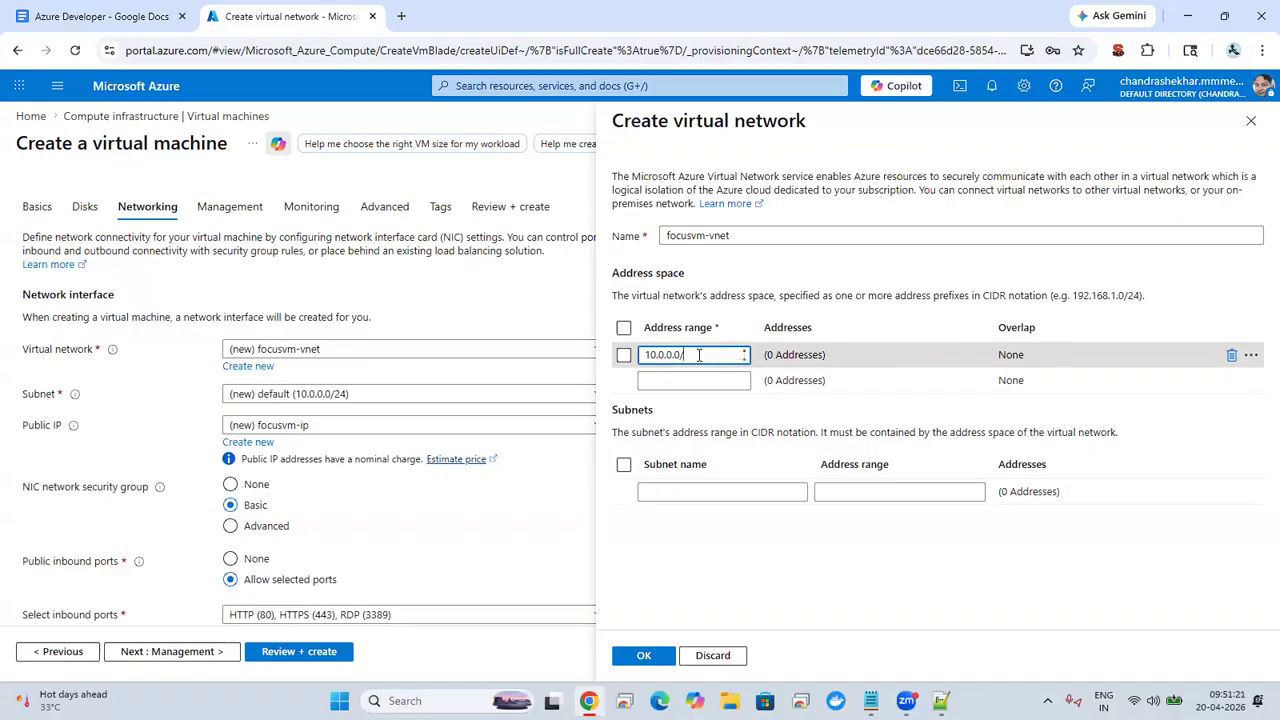
pyautogui.write('8')
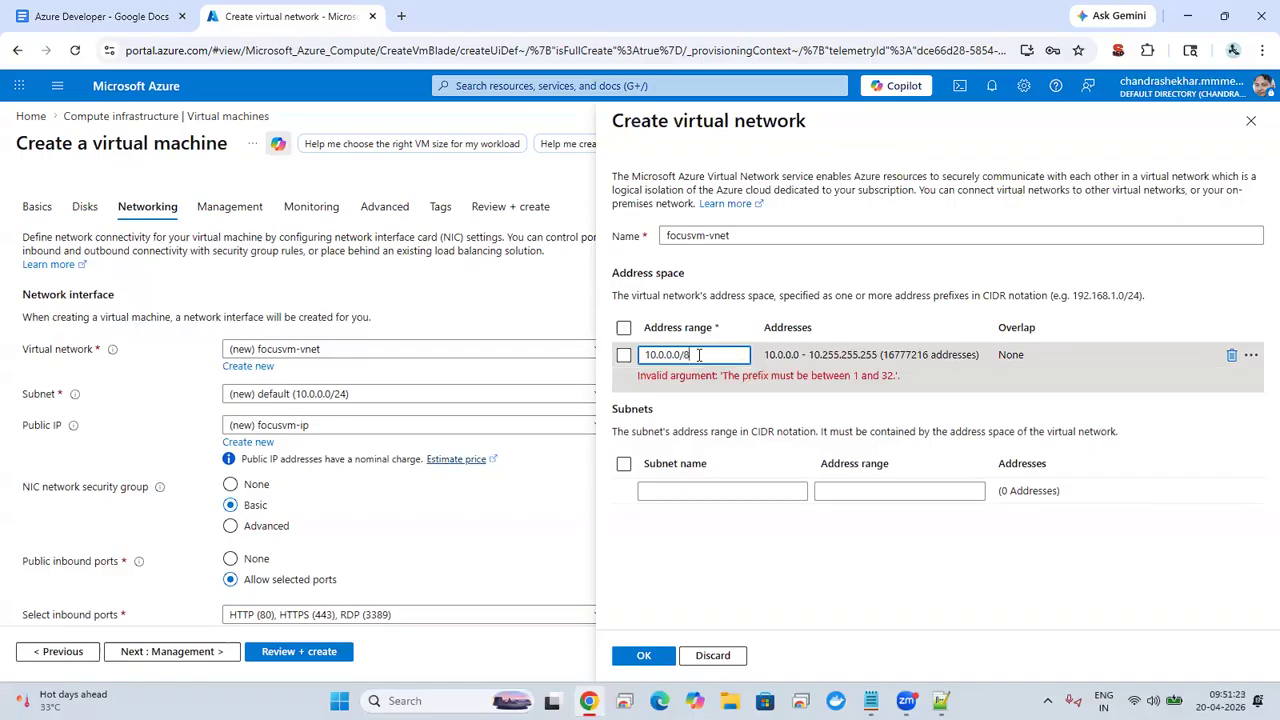
pyautogui.press('BackSpace')
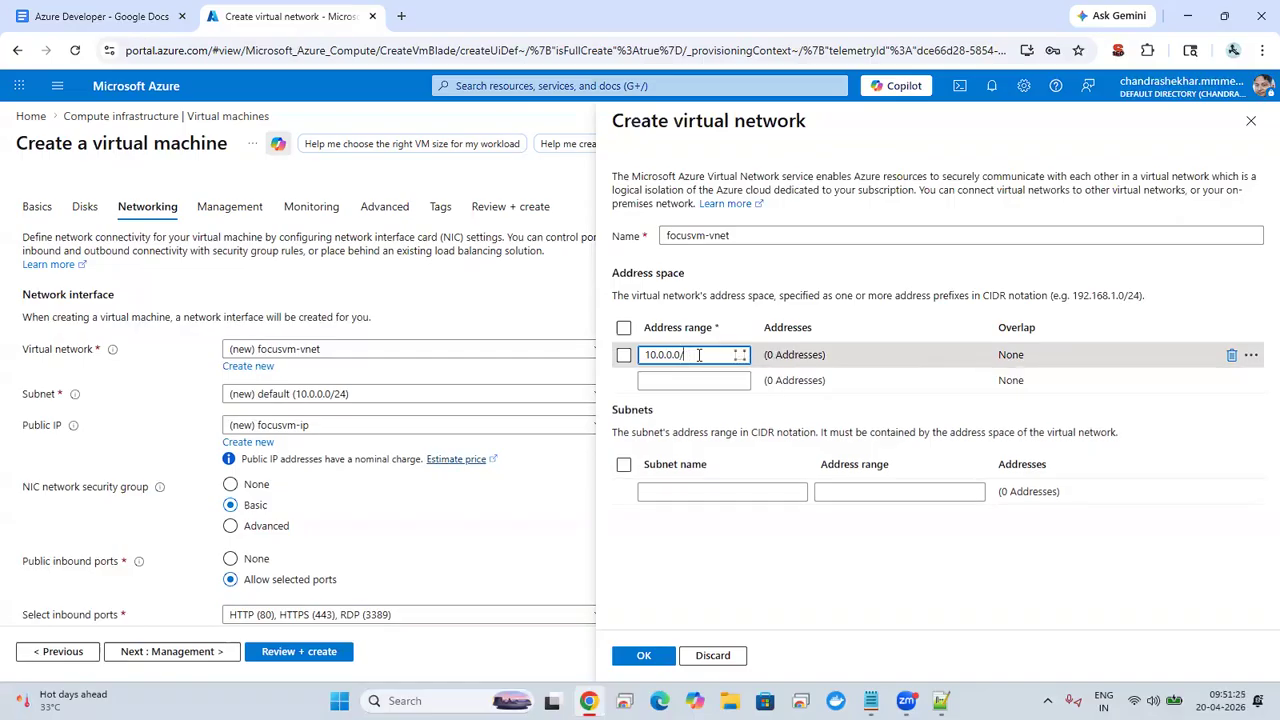
pyautogui.write('16')
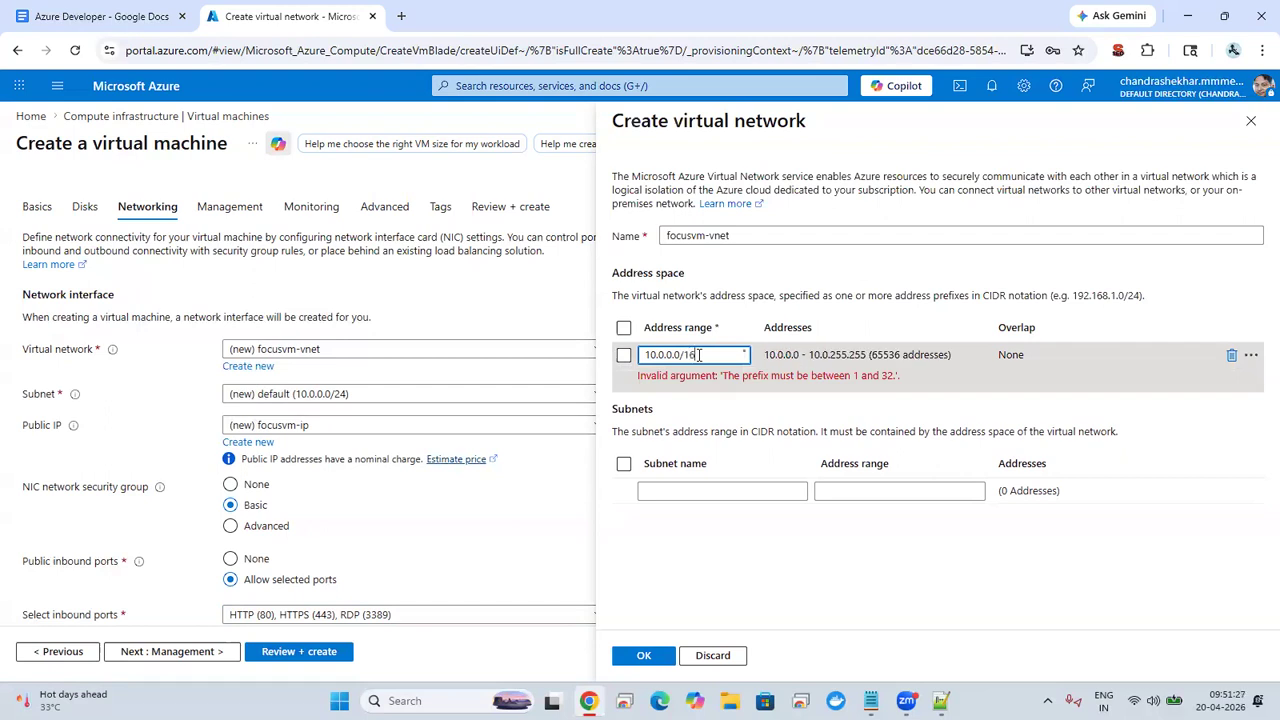
# Step: Try the prefix /32 and the out-of-range prefix /45645 in the virtual network's address range
pyautogui.press('BackSpace')
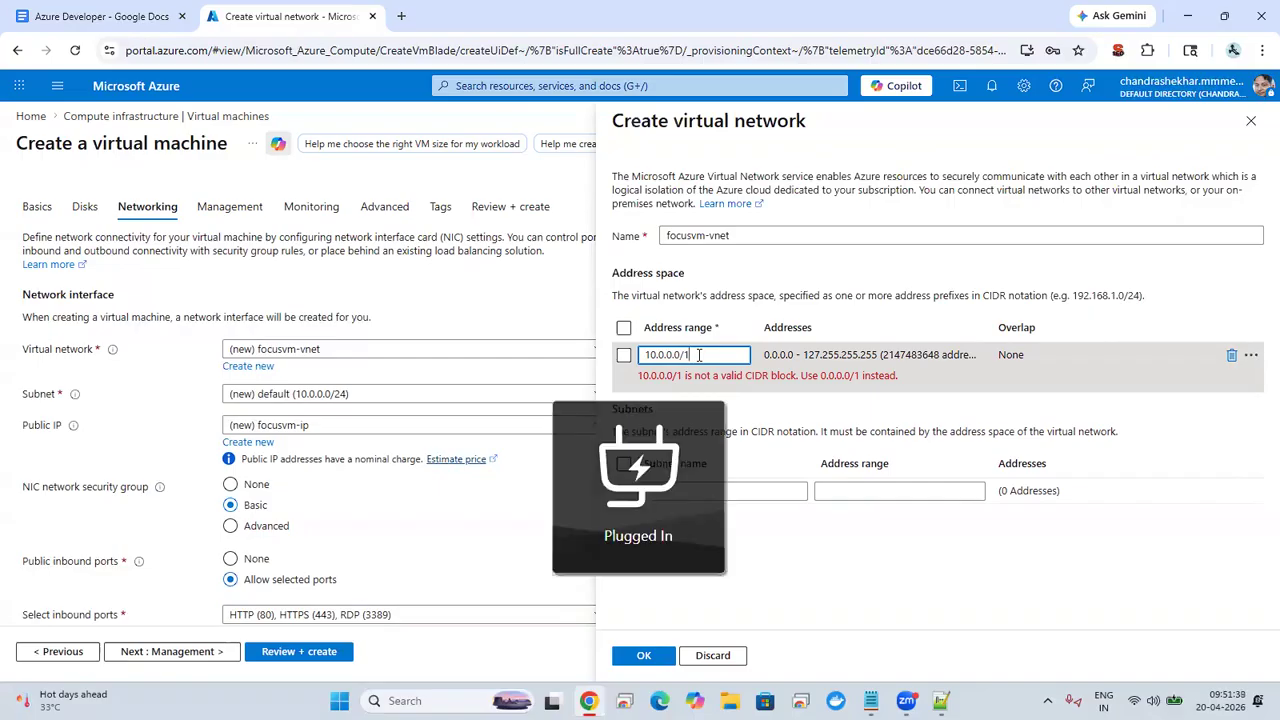
pyautogui.press('BackSpace')
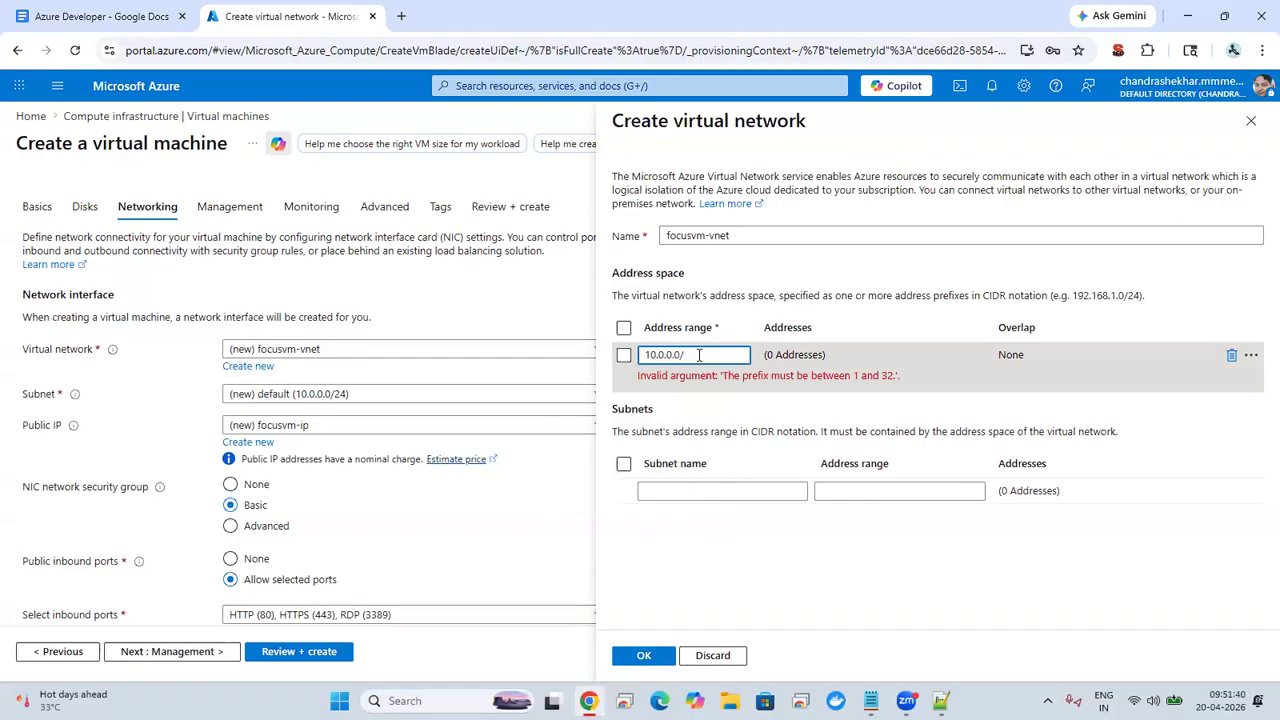
pyautogui.write('3')
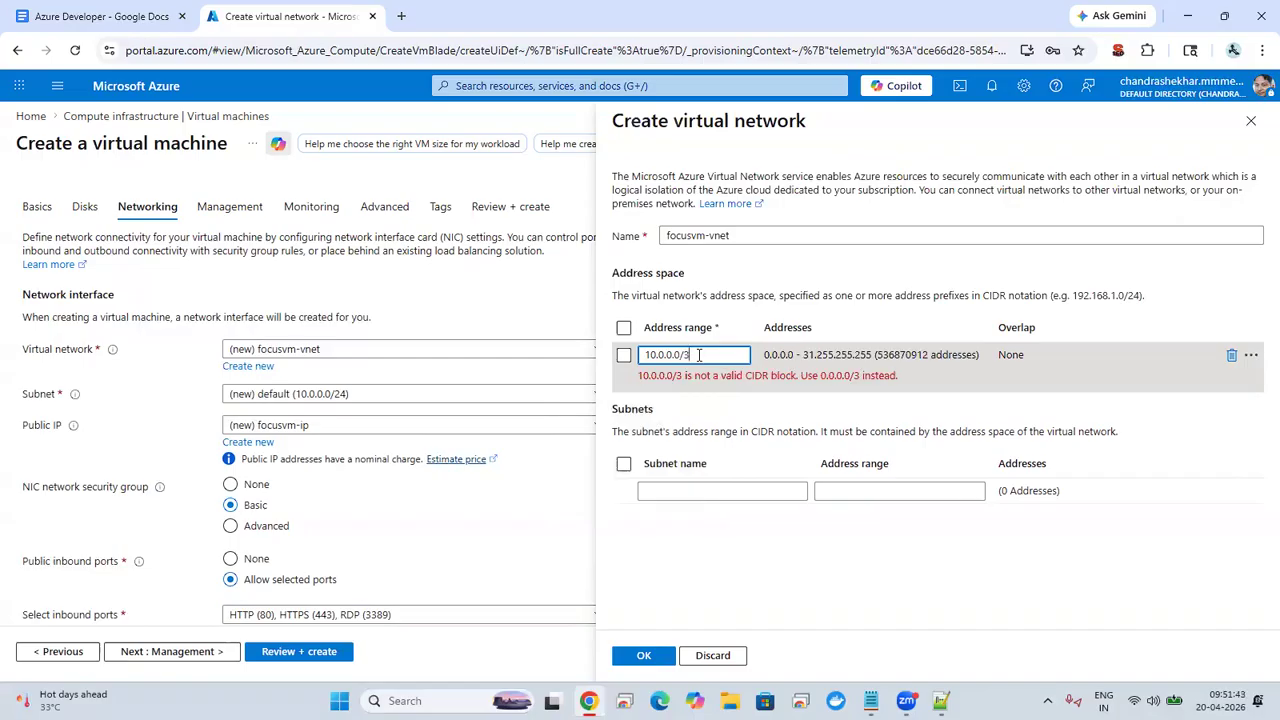
pyautogui.write('2')
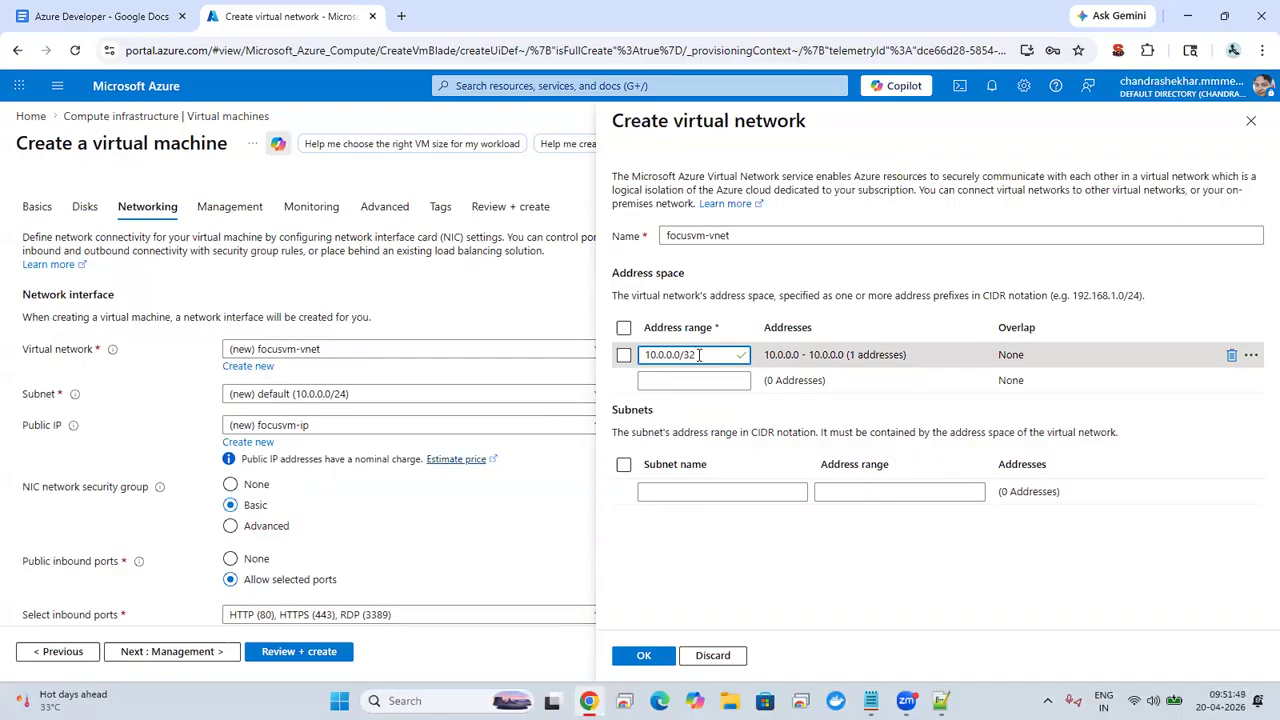
pyautogui.press('BackSpace')
pyautogui.press('BackSpace')
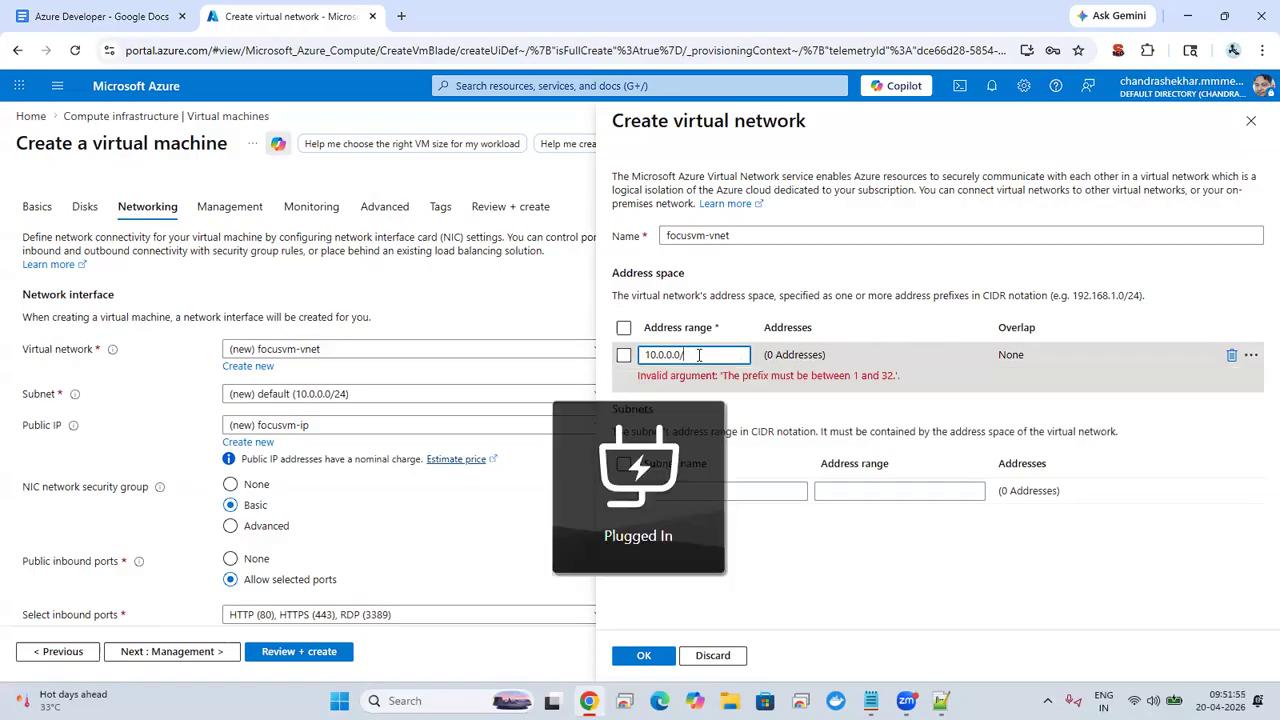
pyautogui.write('45645')
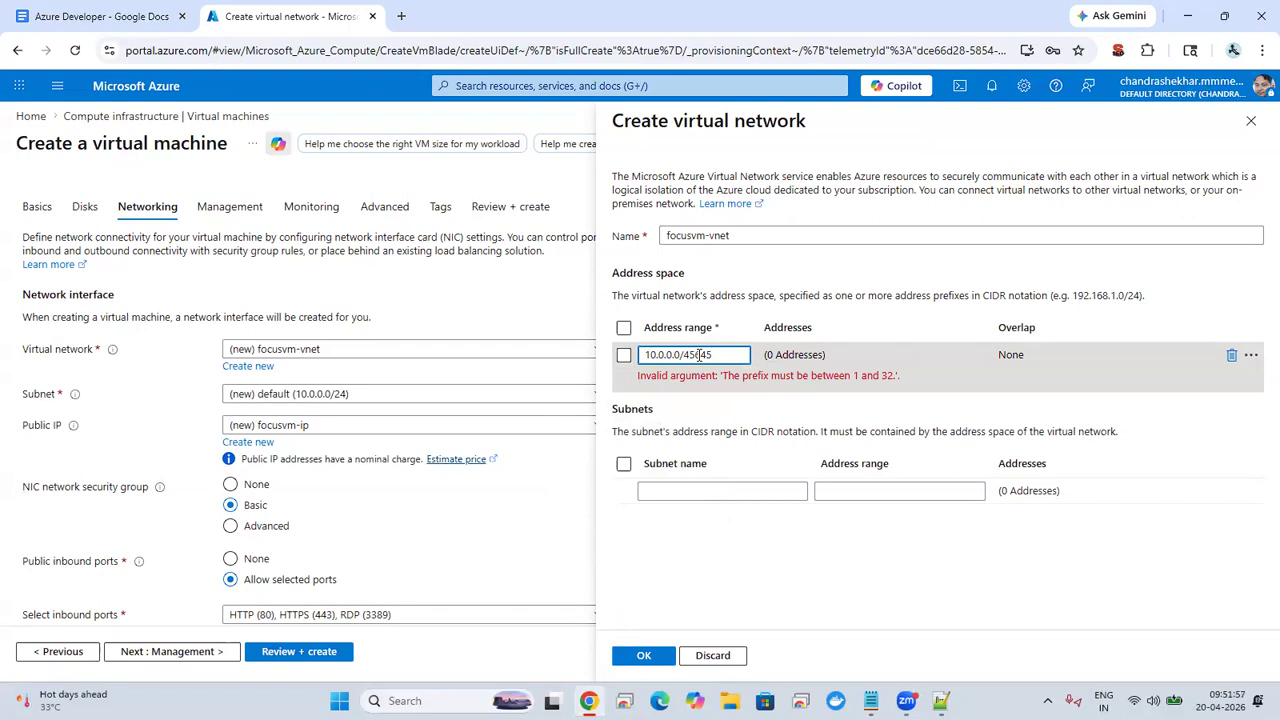
# Step: Try 10.0.0.0/23 as the address range and highlight the end address of the resulting span
pyautogui.press('BackSpace')
pyautogui.press('BackSpace')
pyautogui.press('BackSpace')
pyautogui.press('BackSpace')
pyautogui.press('BackSpace')
pyautogui.write('23')
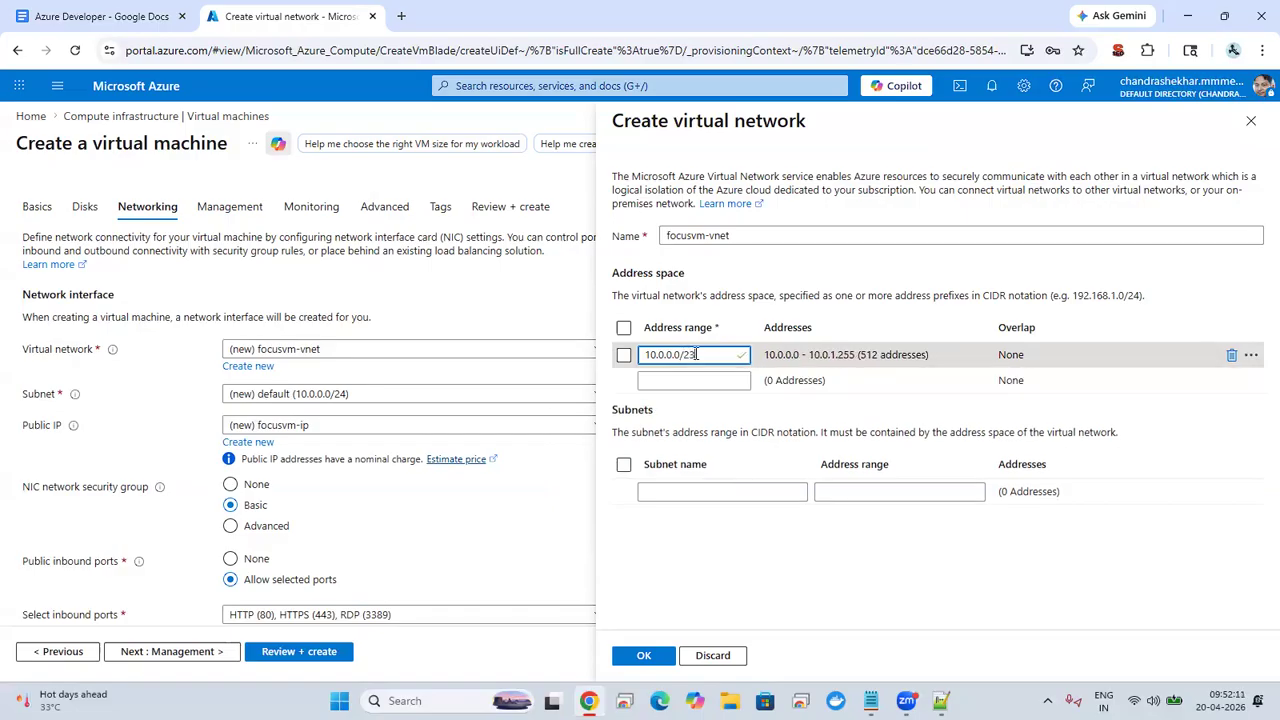
pyautogui.doubleClick(702, 350)
pyautogui.doubleClick(810, 355)
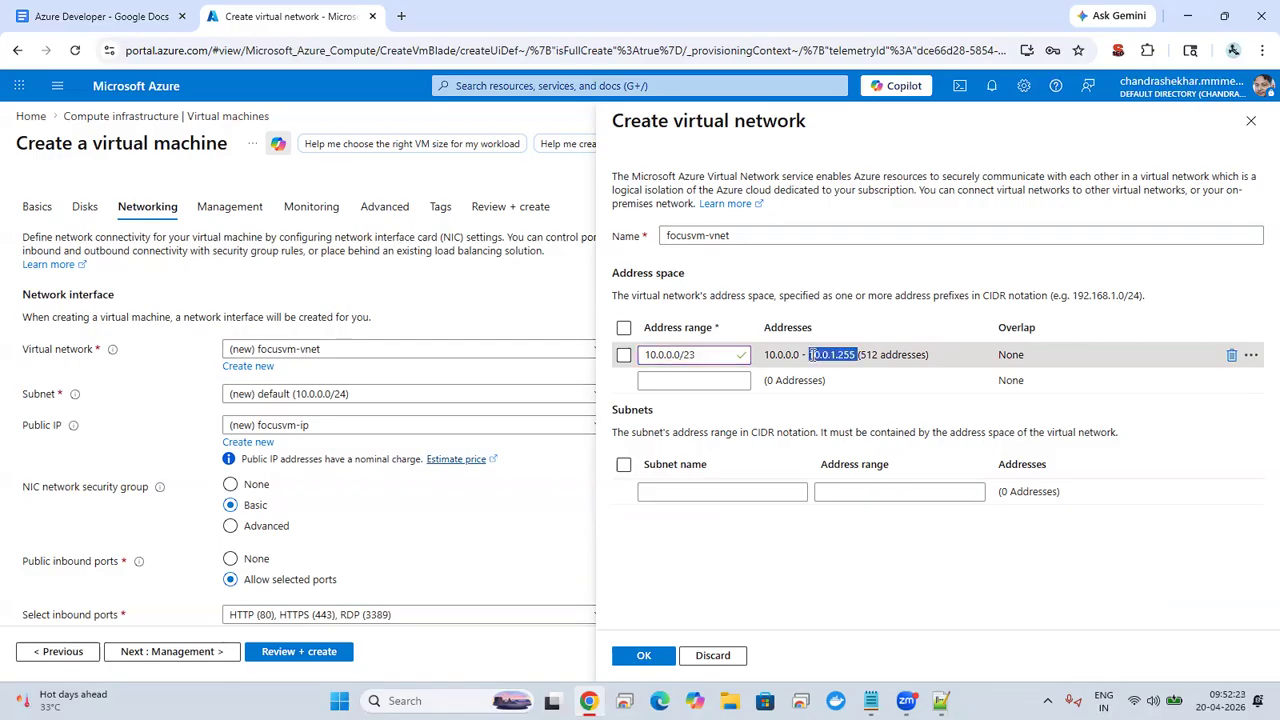
# Step: Set the address range to 10.0.0.0/22 and copy its resulting span and address count for the Notepad++ notes
pyautogui.click(700, 354)
pyautogui.press('BackSpace')
pyautogui.write('2')
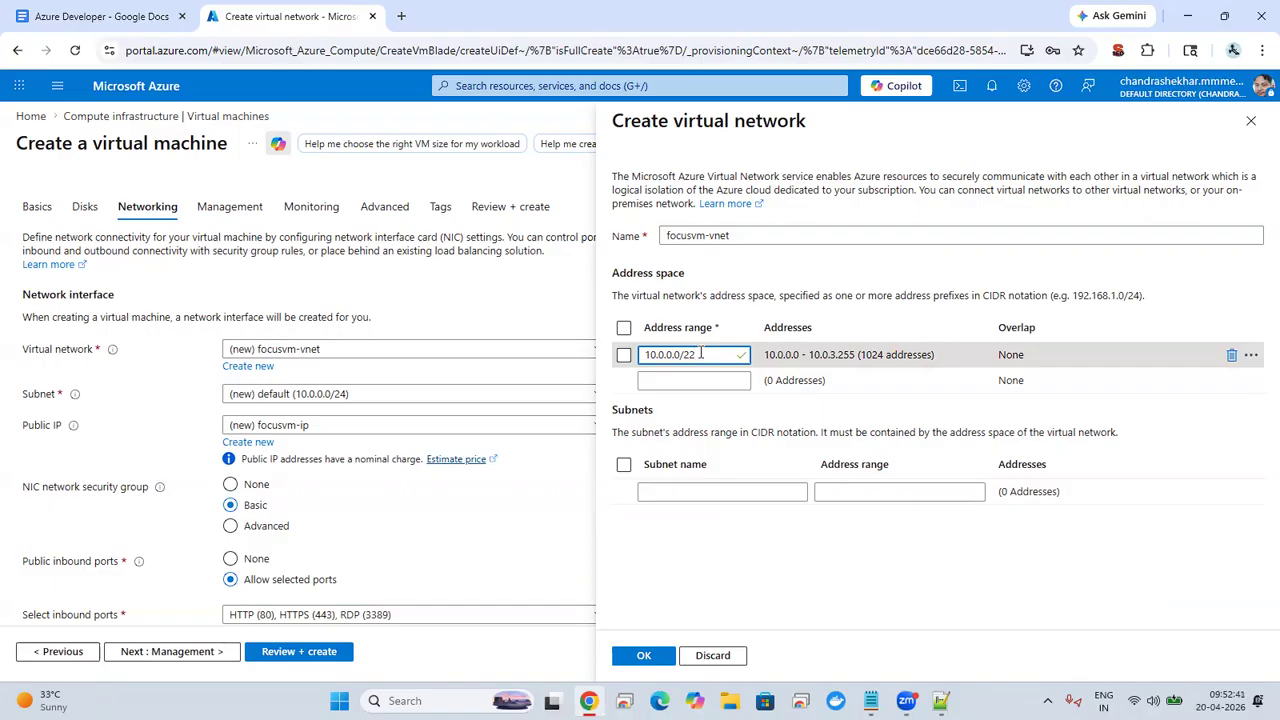
pyautogui.press('BackSpace')
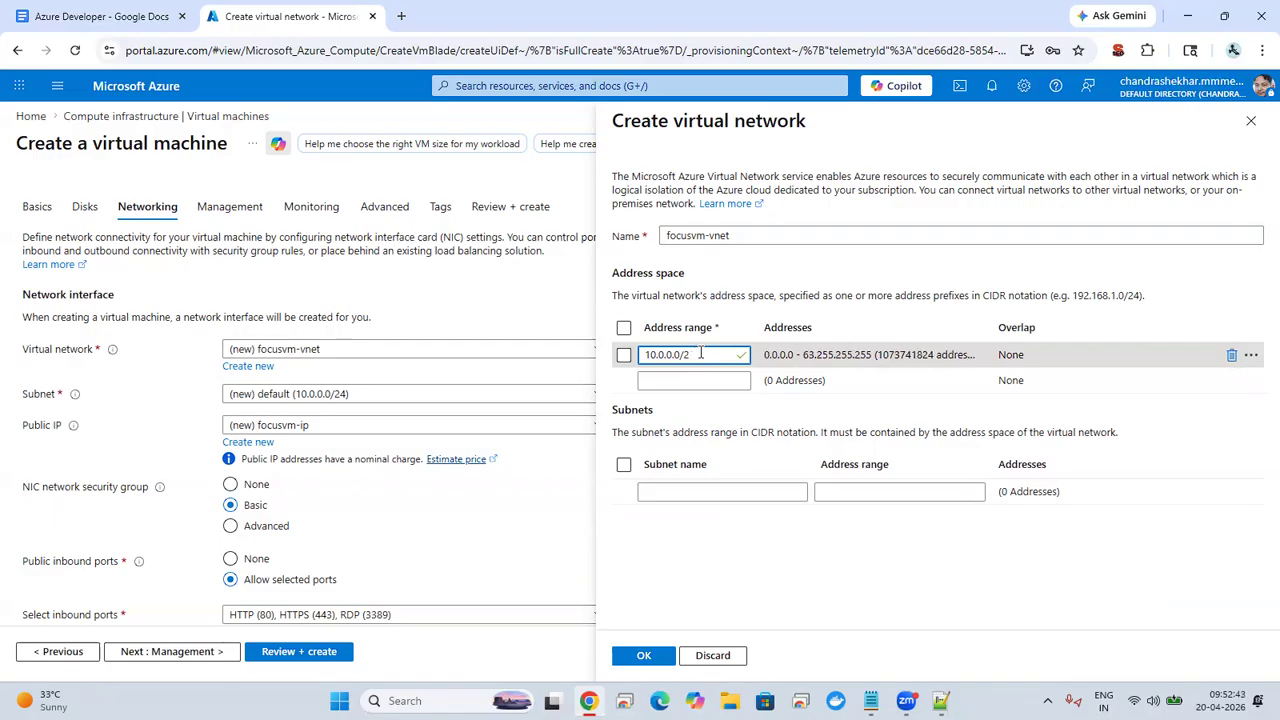
pyautogui.write('2')
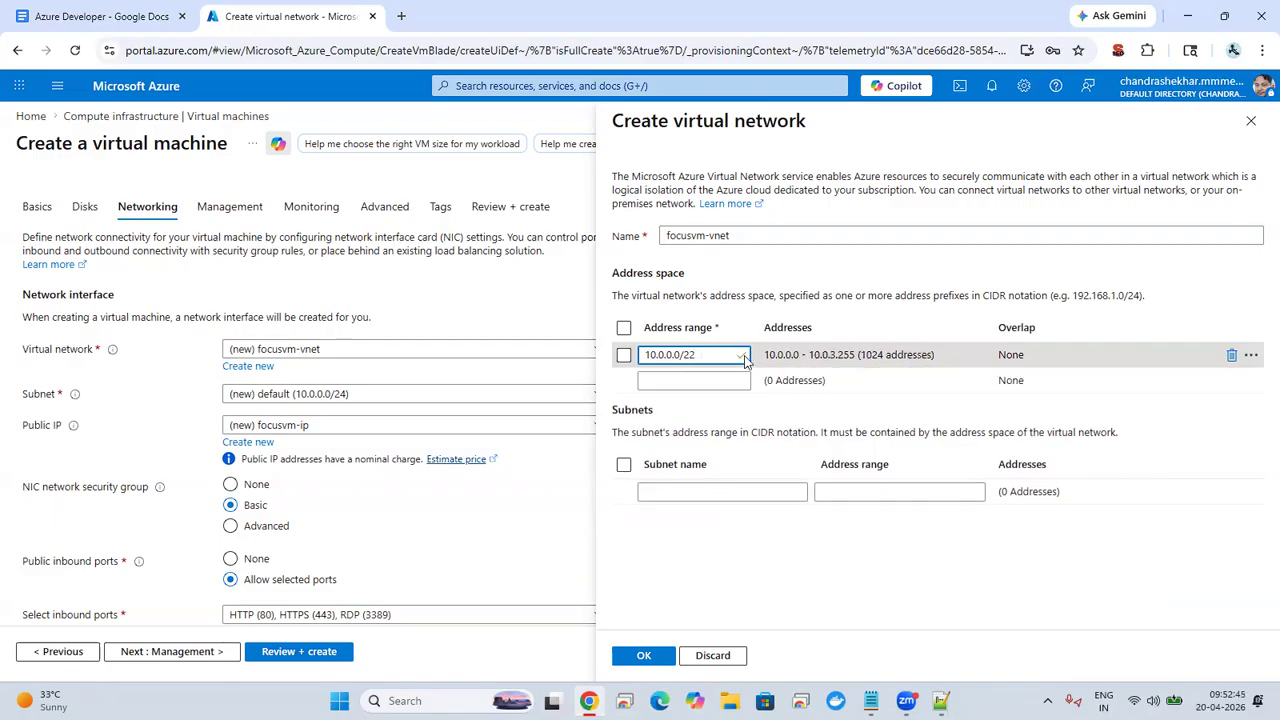
pyautogui.tripleClick(861, 356)
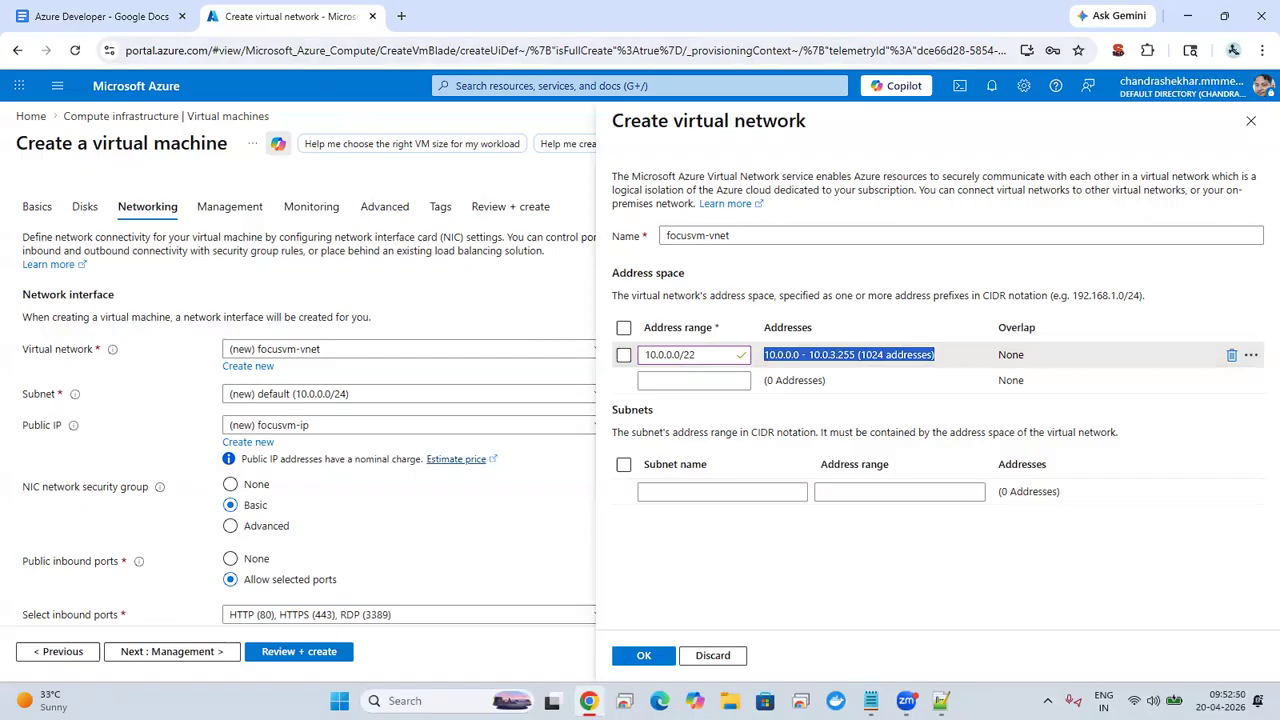
# Step: Set the address range to 10.0.0.0/23, paste its span into the Notepad++ notes and highlight the address count there
pyautogui.click(705, 351)
pyautogui.press('BackSpace')
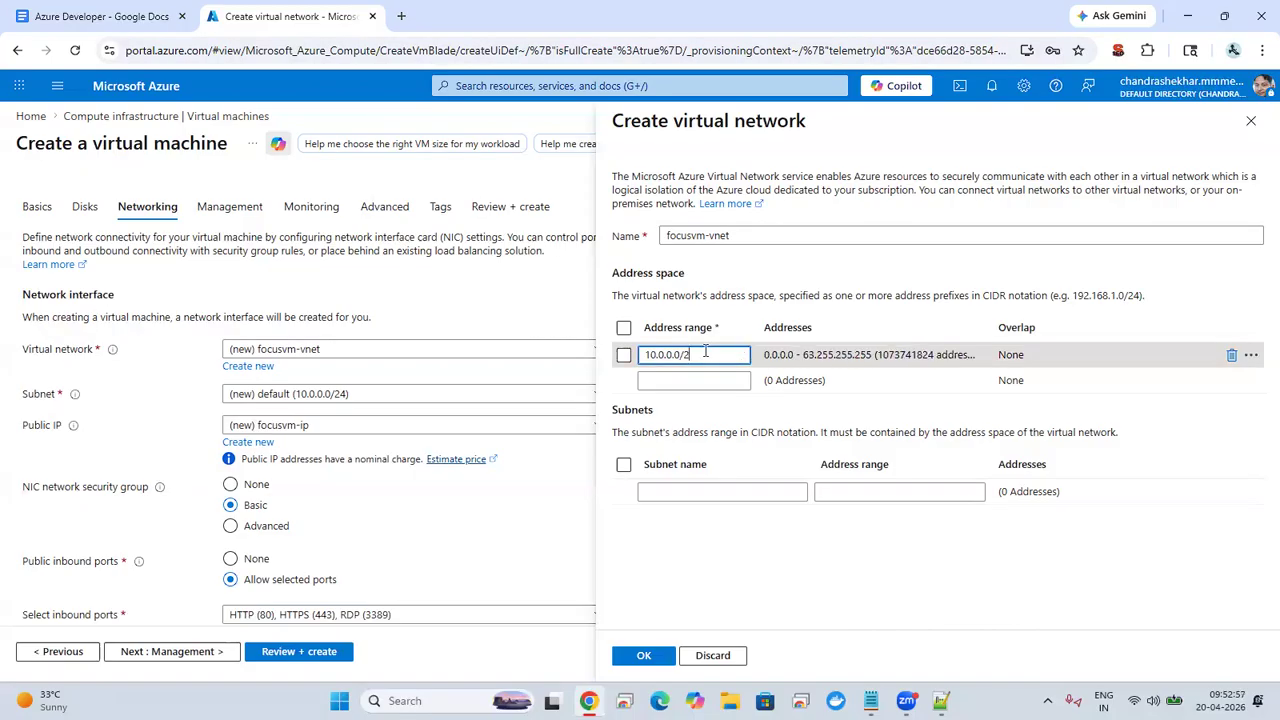
pyautogui.write('3')
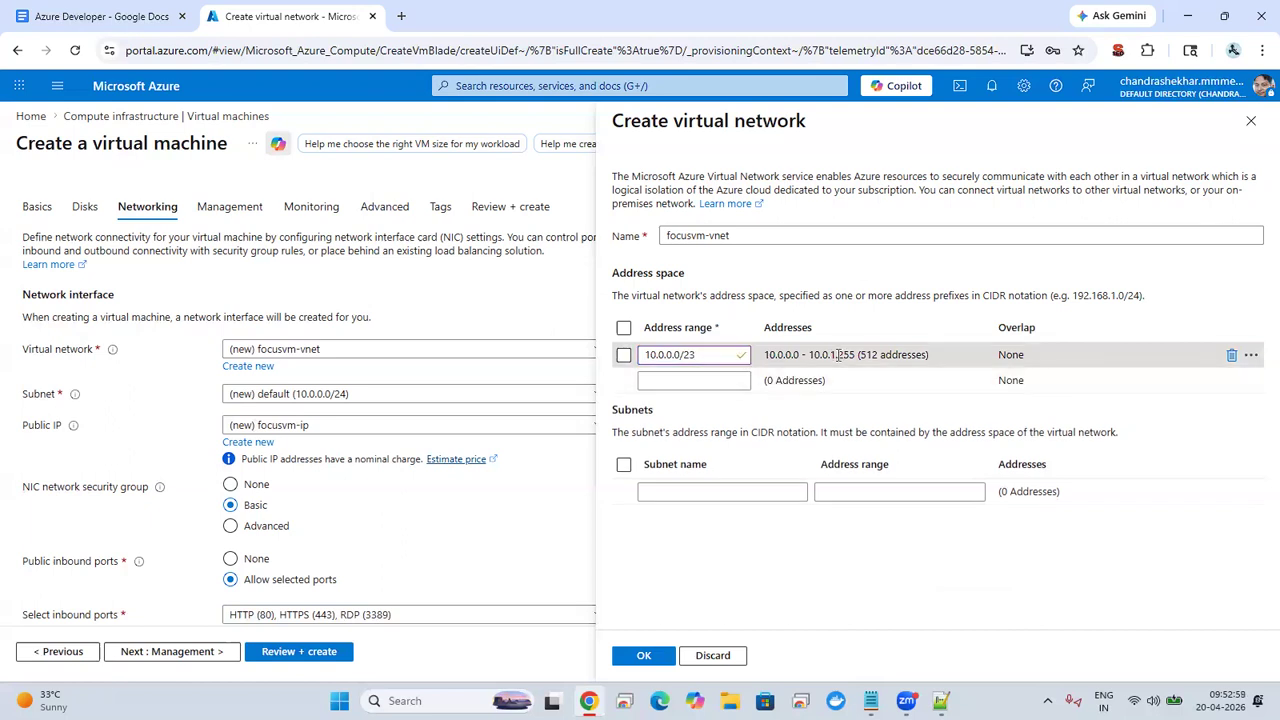
pyautogui.tripleClick(838, 354)
pyautogui.hotkey('ctrl', 'c')
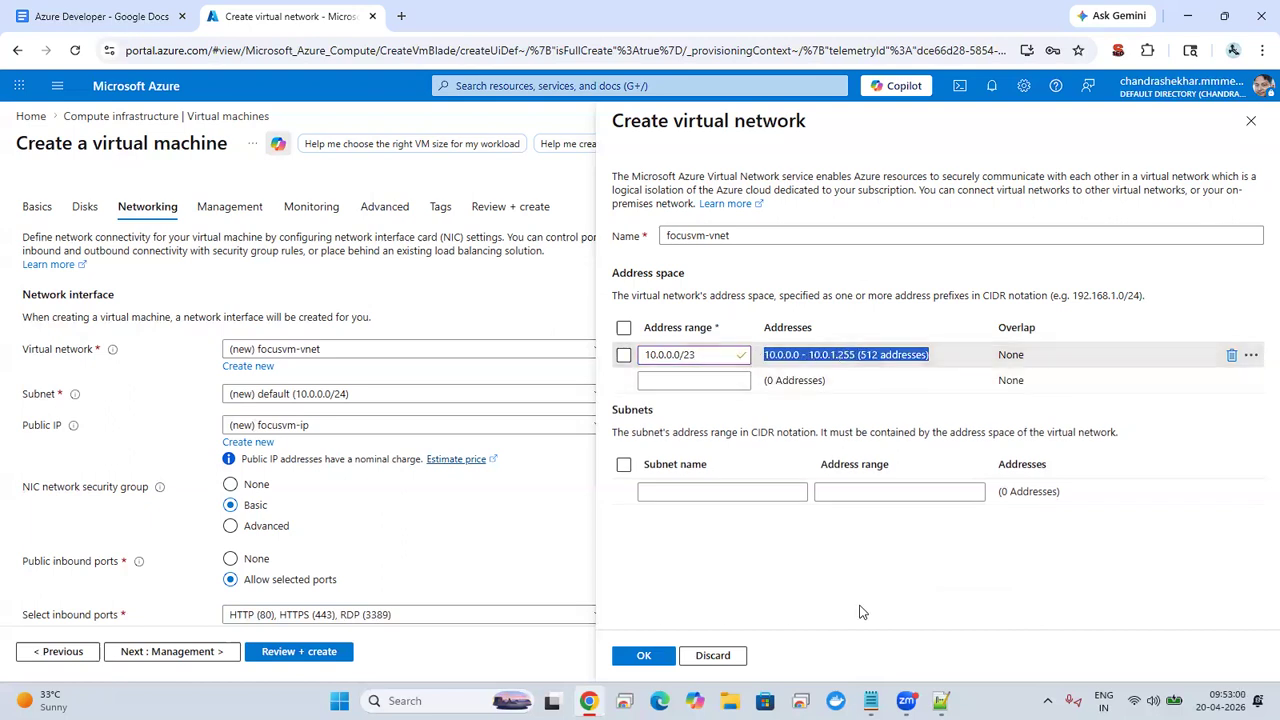
pyautogui.hotkey('alt', 'Tab')
pyautogui.hotkey('ctrl', 'v')
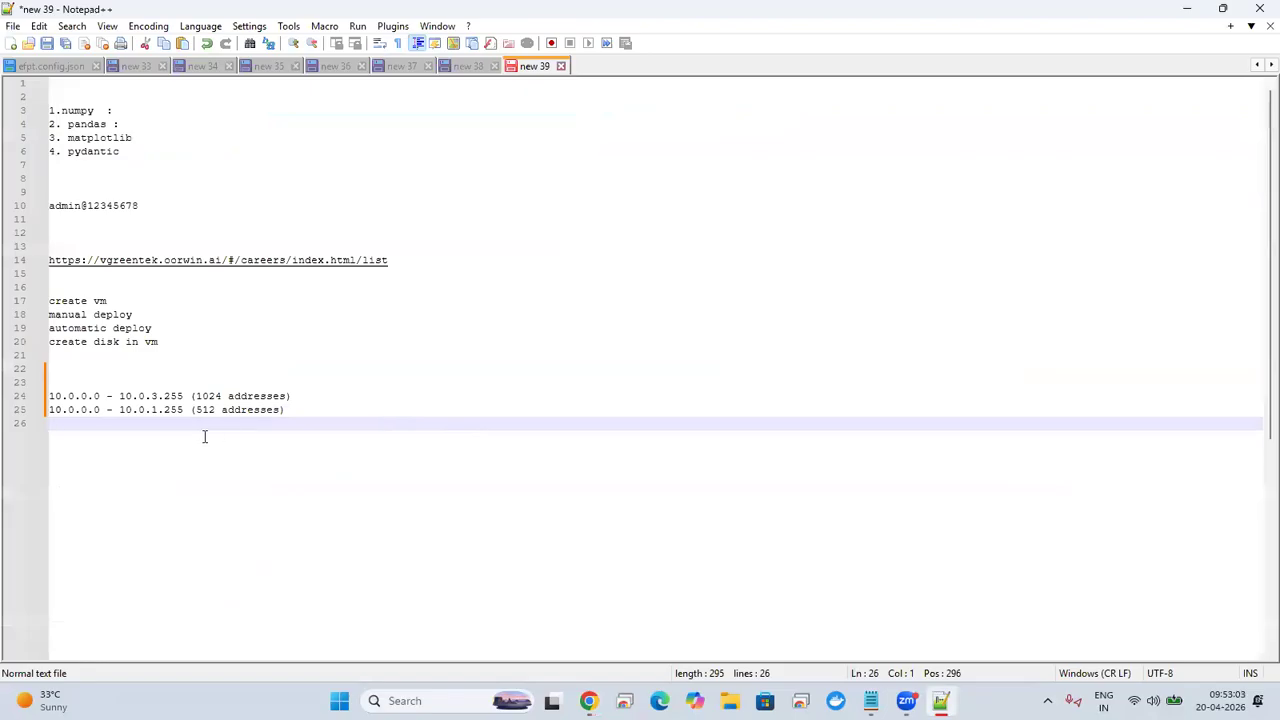
pyautogui.doubleClick(203, 410)
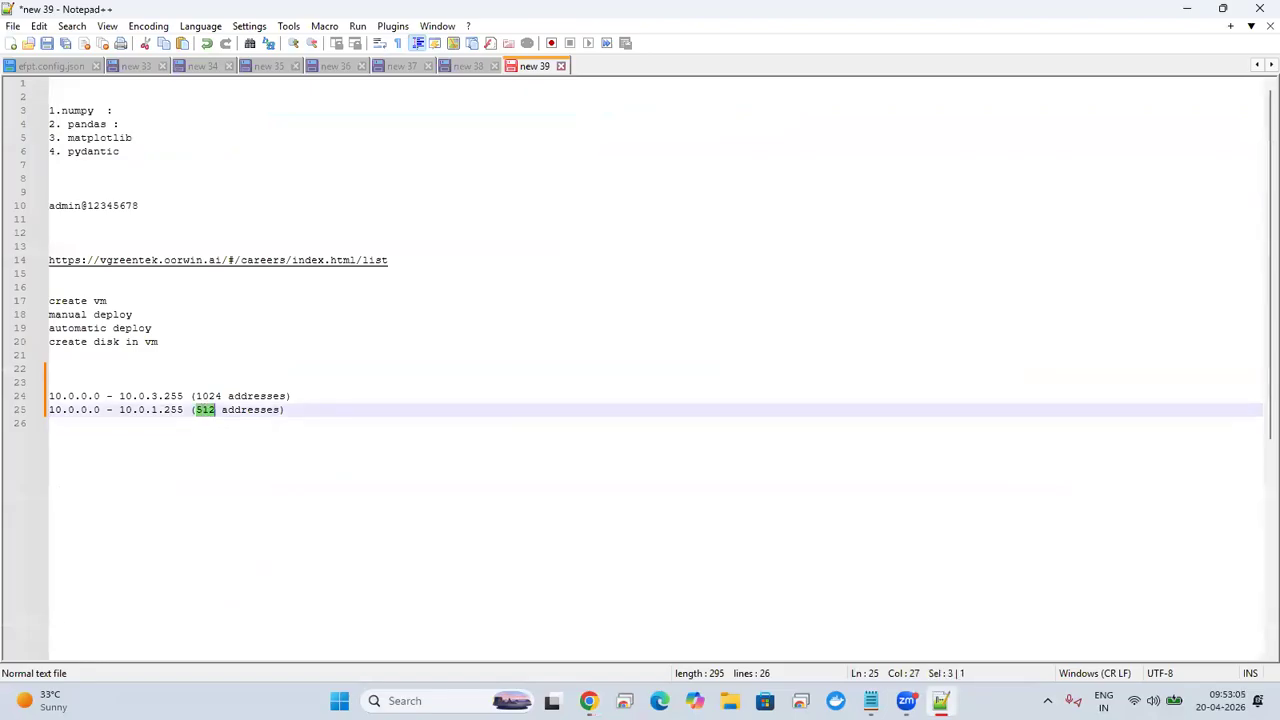
# Step: Switch back to the Azure portal, set the address range to 10.0.0.0/24 and paste its span into the Notepad++ notes
pyautogui.hotkey('alt', 'Tab')
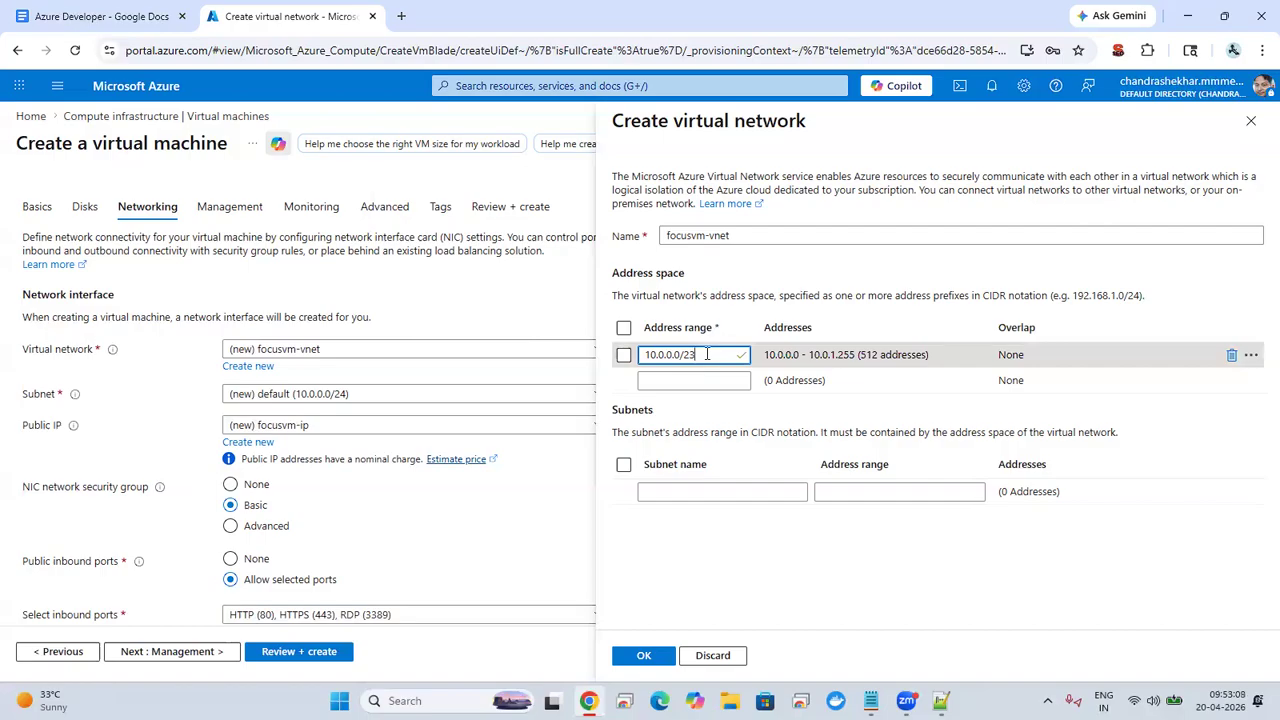
pyautogui.press('BackSpace')
pyautogui.write('4')
pyautogui.tripleClick(832, 355)
pyautogui.hotkey('ctrl', 'c')
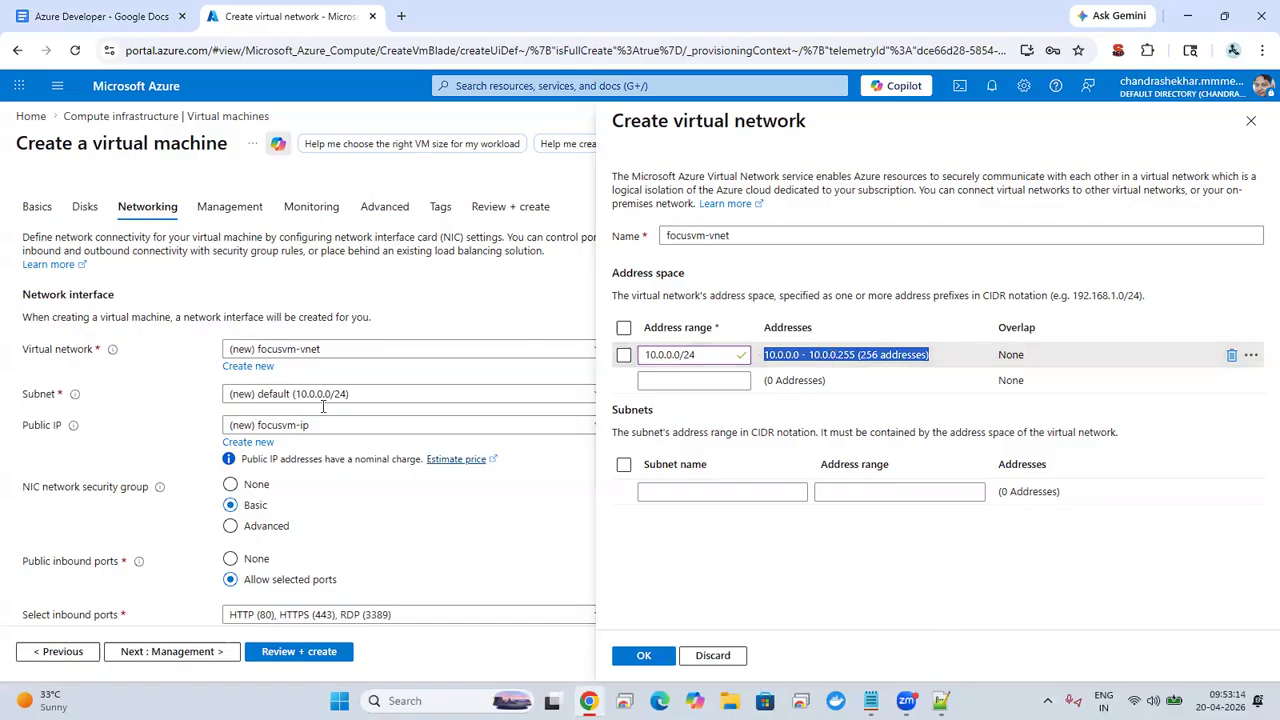
pyautogui.hotkey('alt', 'Tab')
pyautogui.hotkey('ctrl', 'v')
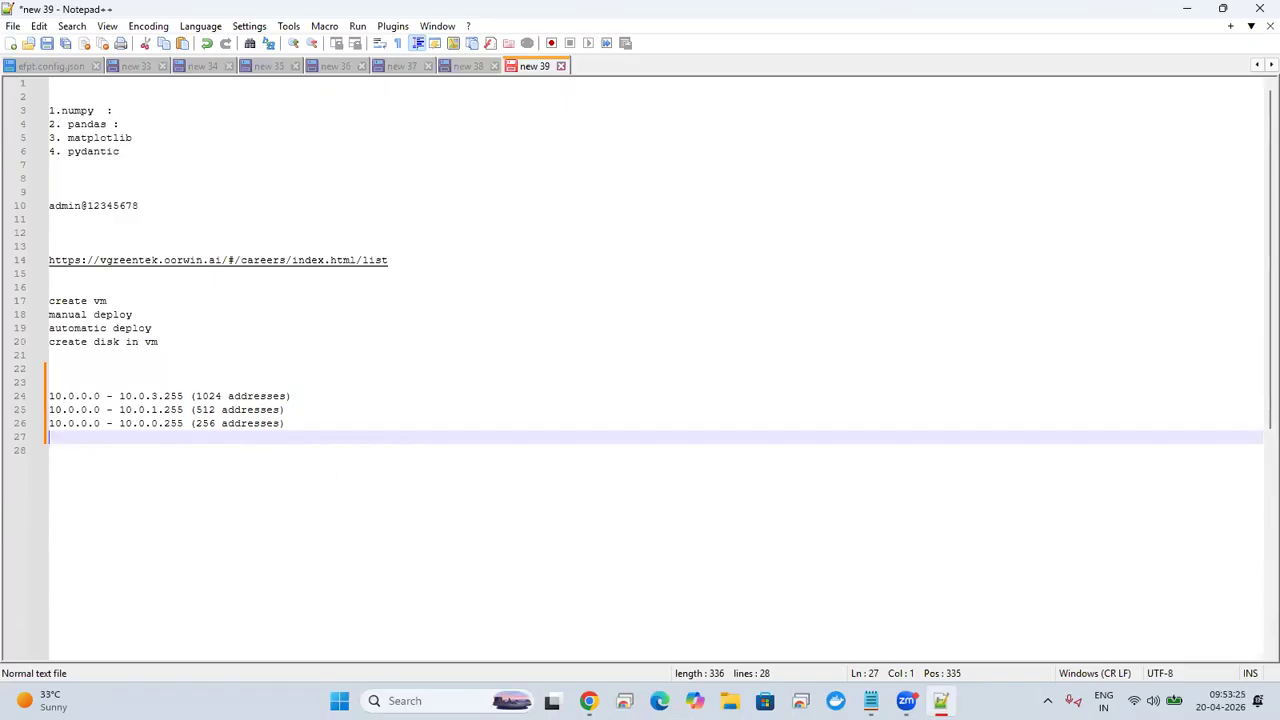
# Step: Switch back to the Azure portal, set the address range to 10.0.0.0/16 and paste its span into the Notepad++ notes
pyautogui.hotkey('alt', 'Tab')
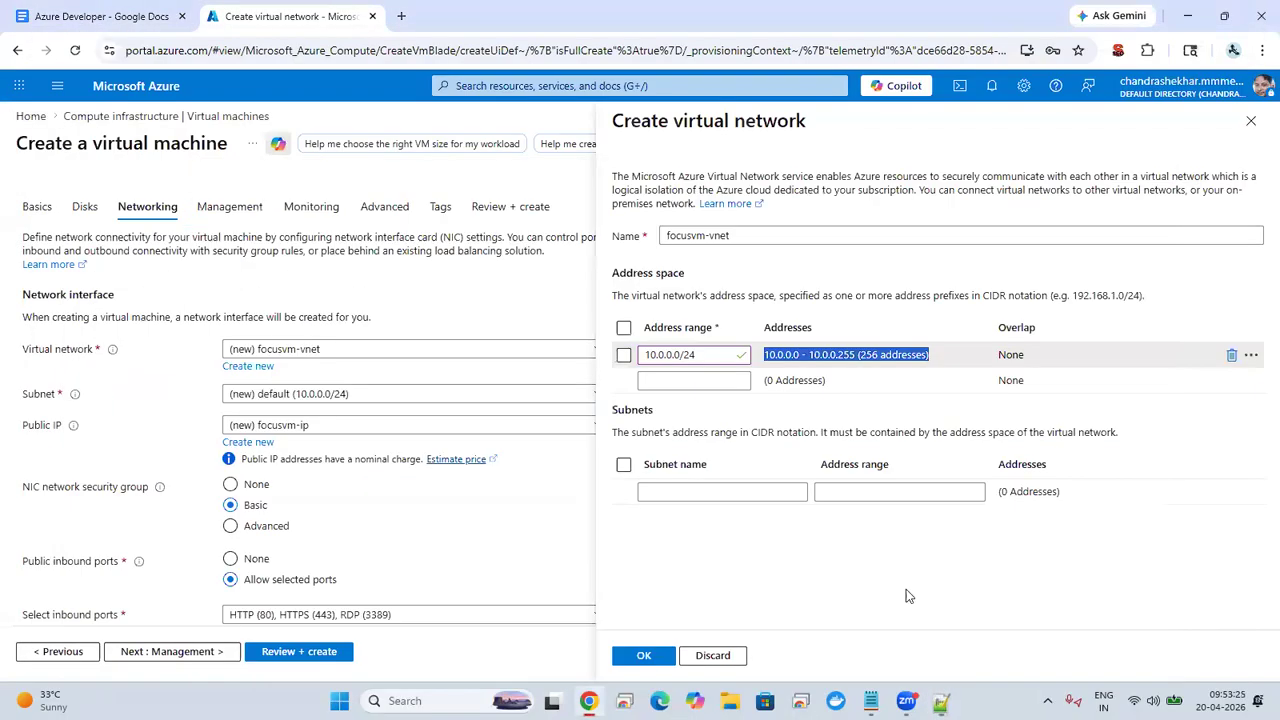
pyautogui.click(722, 354)
pyautogui.press('BackSpace')
pyautogui.press('BackSpace')
pyautogui.write('16')
pyautogui.tripleClick(829, 354)
pyautogui.hotkey('ctrl', 'c')
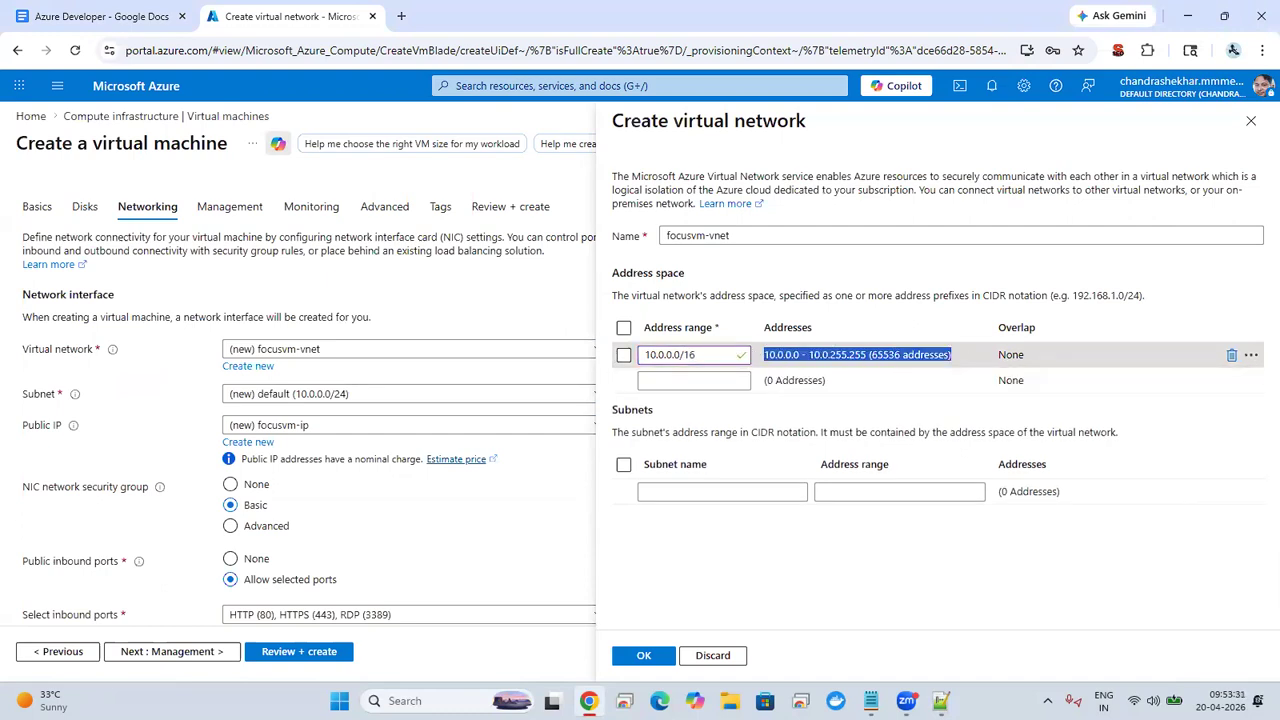
pyautogui.hotkey('alt', 'Tab')
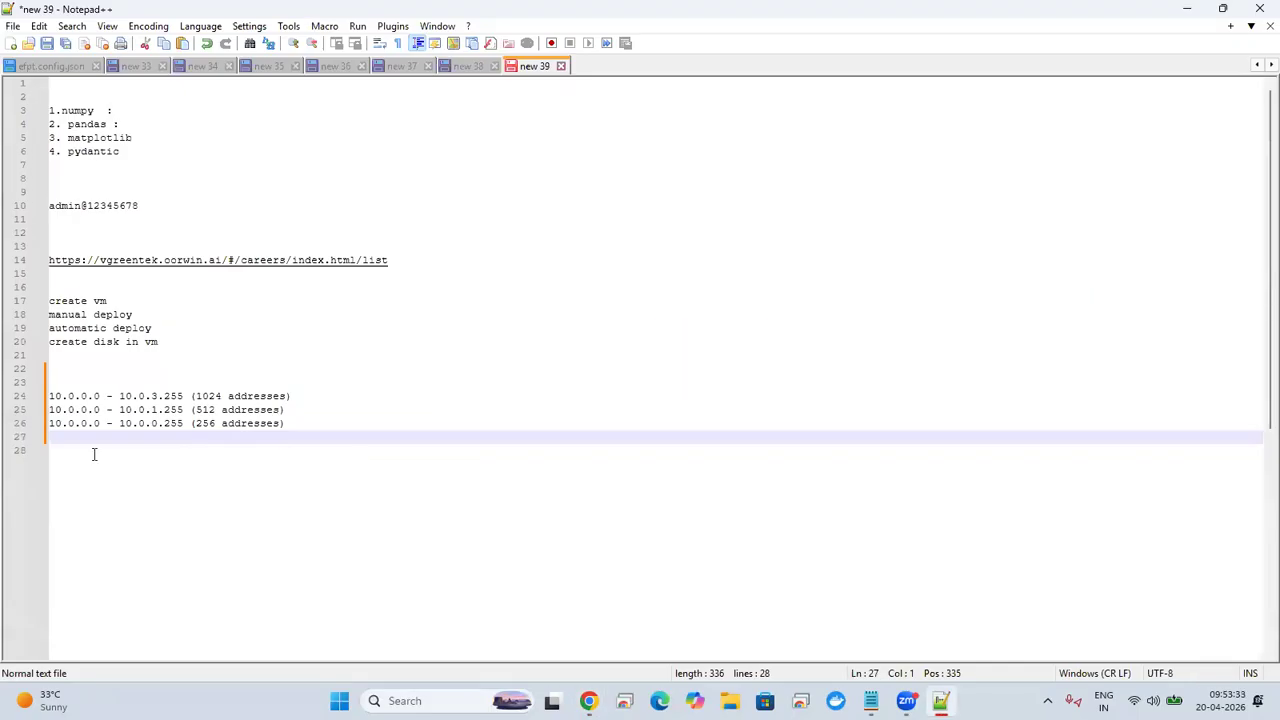
pyautogui.hotkey('ctrl', 'v')
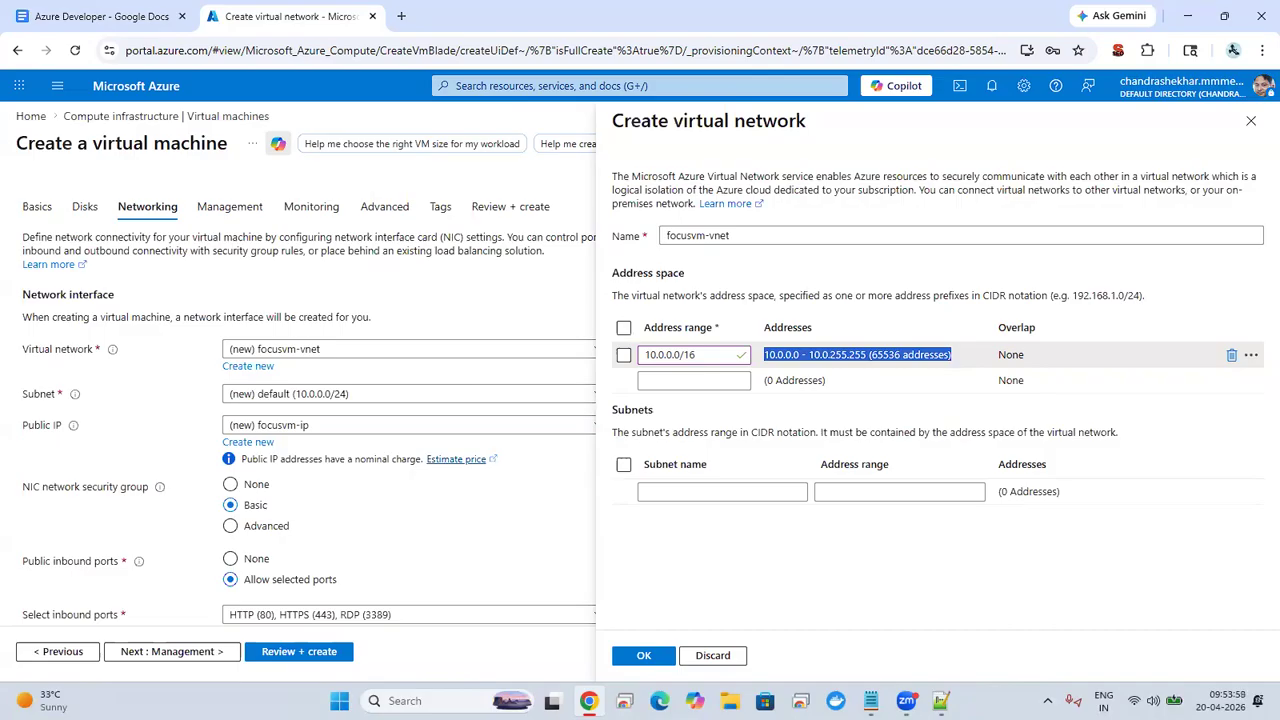
# Step: Try the prefixes /15 and /17 in the virtual network's address range and return it to 10.0.0.0/16
pyautogui.click(702, 355)
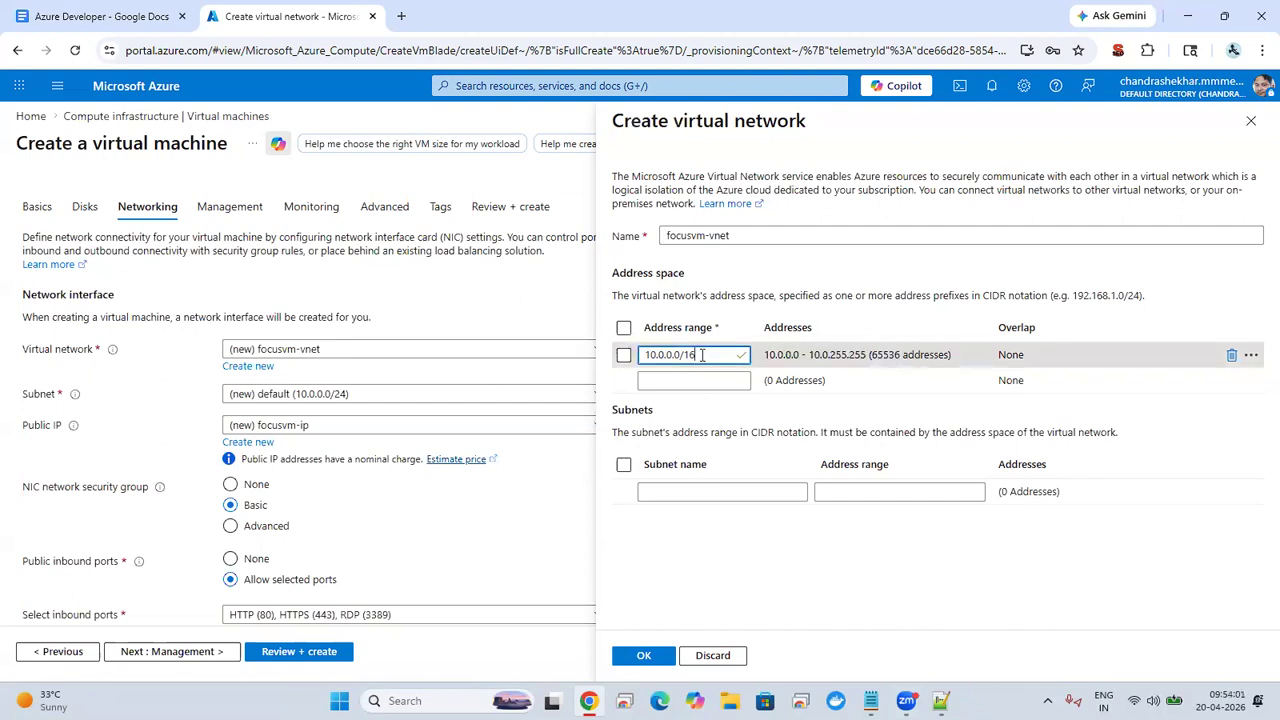
pyautogui.press('BackSpace')
pyautogui.write('5')
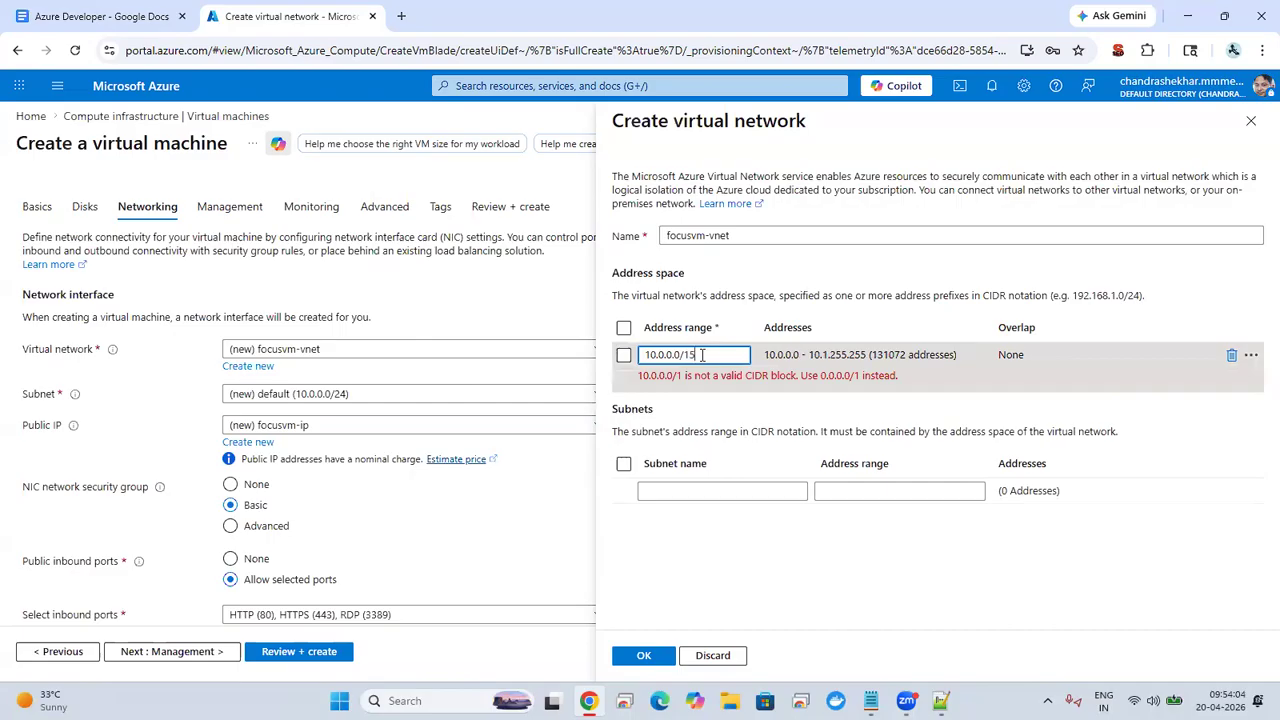
pyautogui.press('BackSpace')
pyautogui.press('BackSpace')
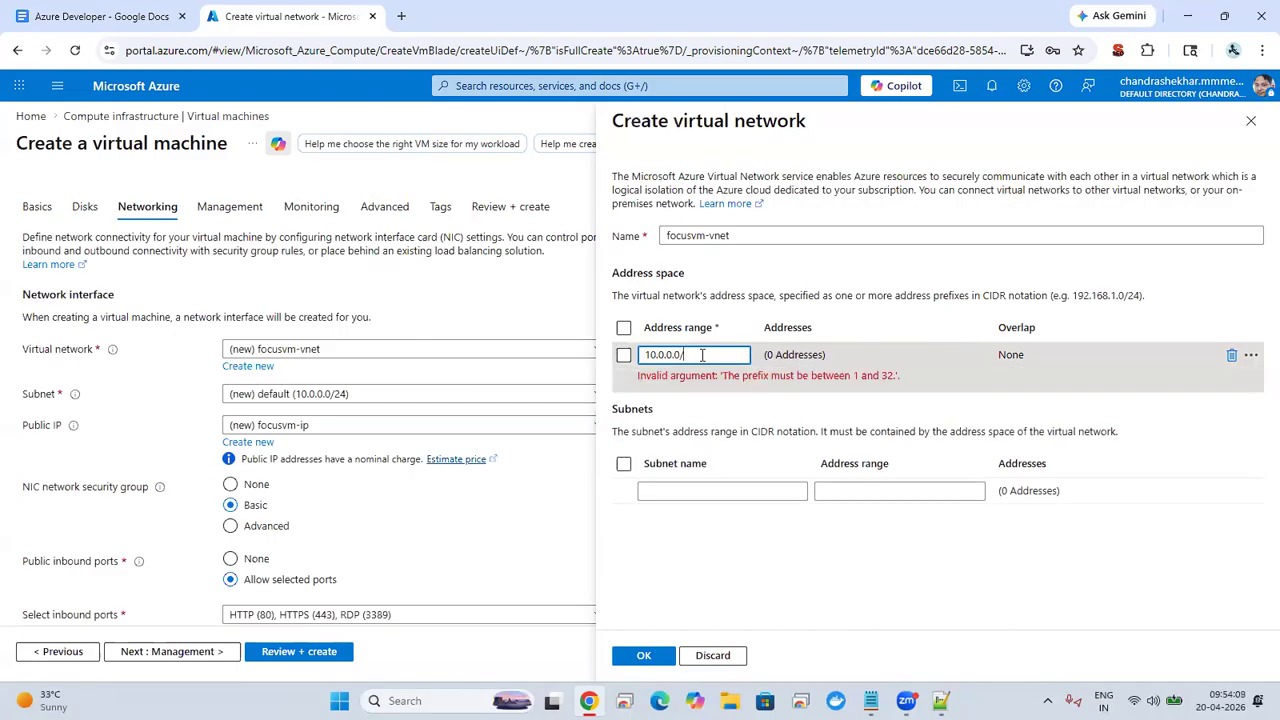
pyautogui.write('17')
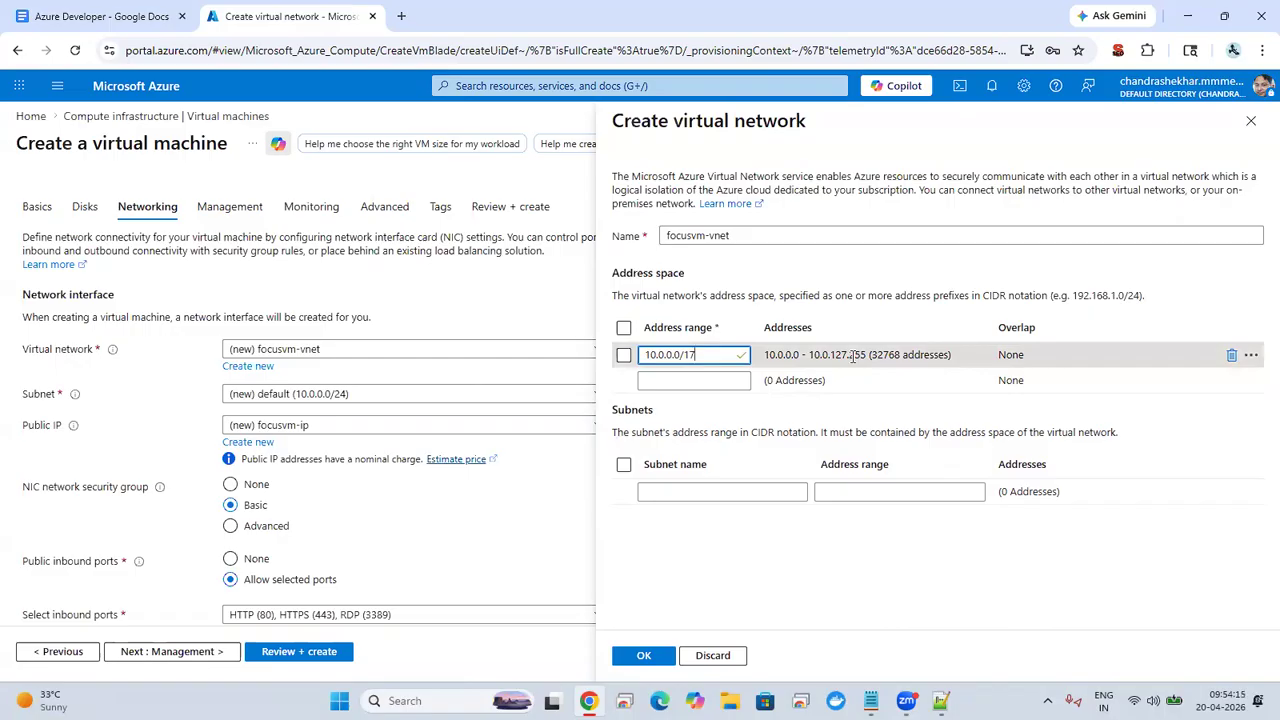
pyautogui.press('BackSpace')
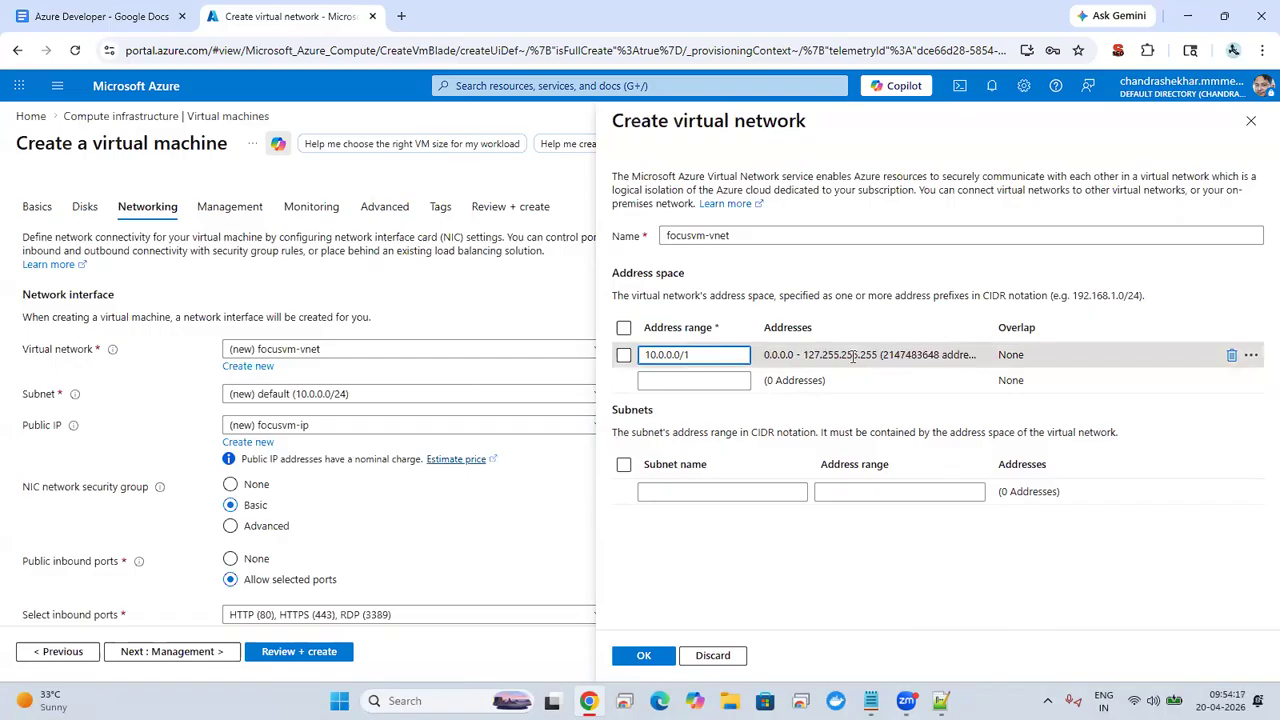
pyautogui.write('6')
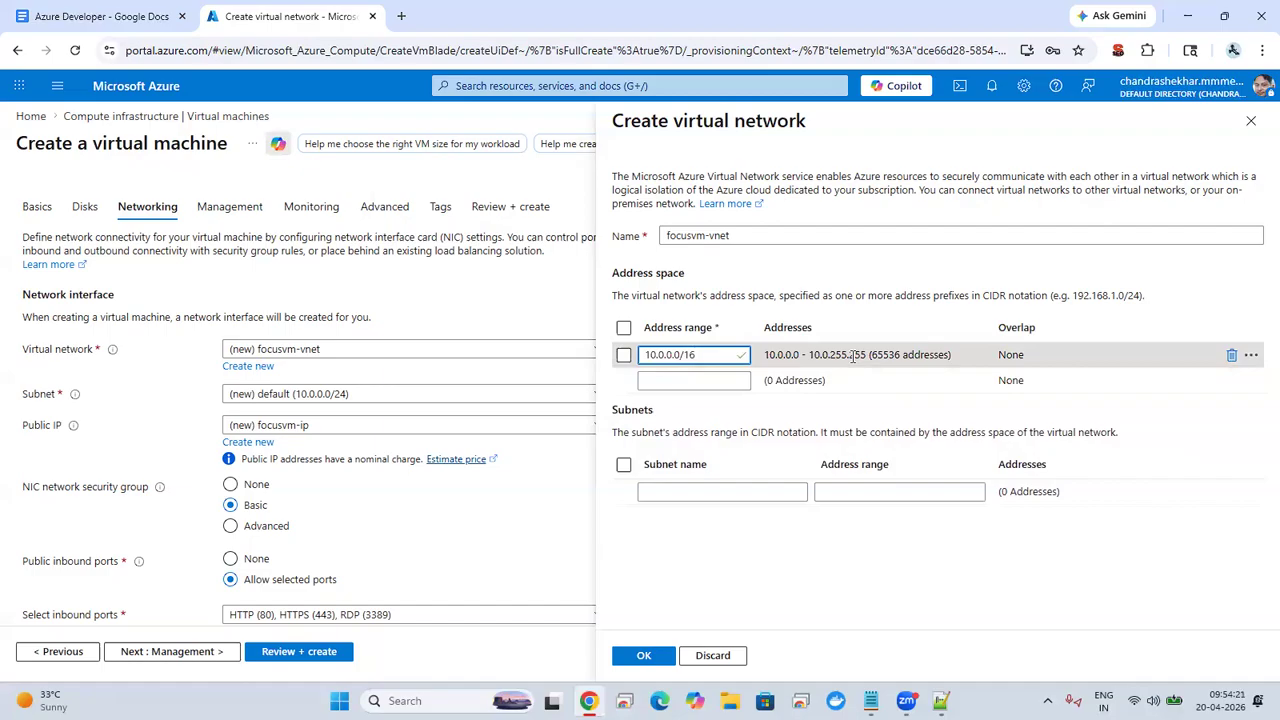
# Step: Try the address range as 10.0.0.0/2 and 0.0.0.0/2, and restore its first octet to 10
pyautogui.press('BackSpace')
pyautogui.press('BackSpace')
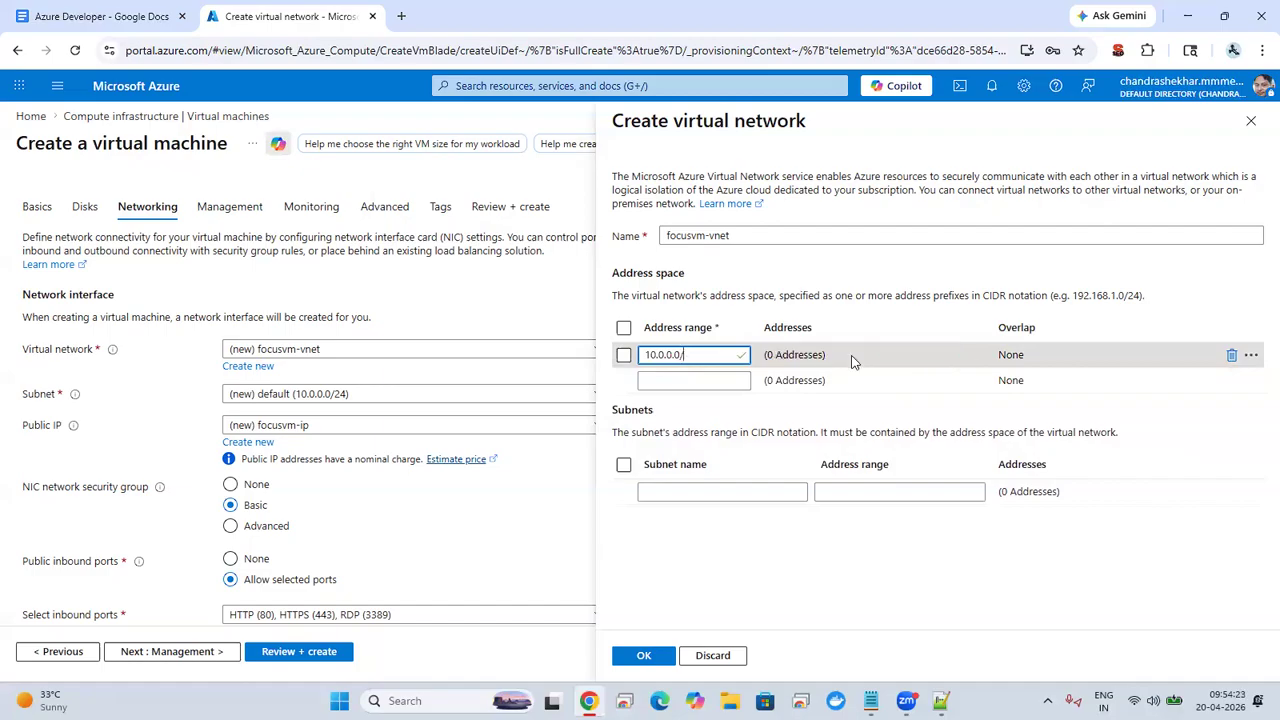
pyautogui.write('2')
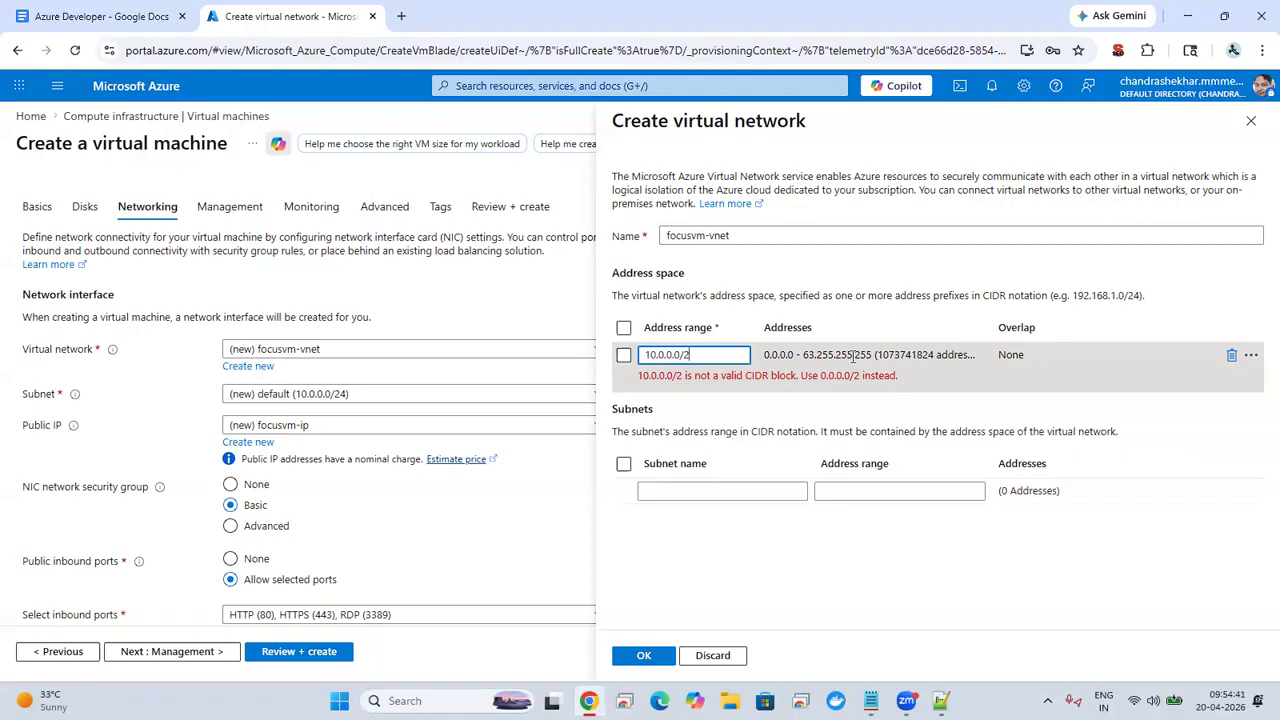
pyautogui.doubleClick(654, 356)
pyautogui.write('0')
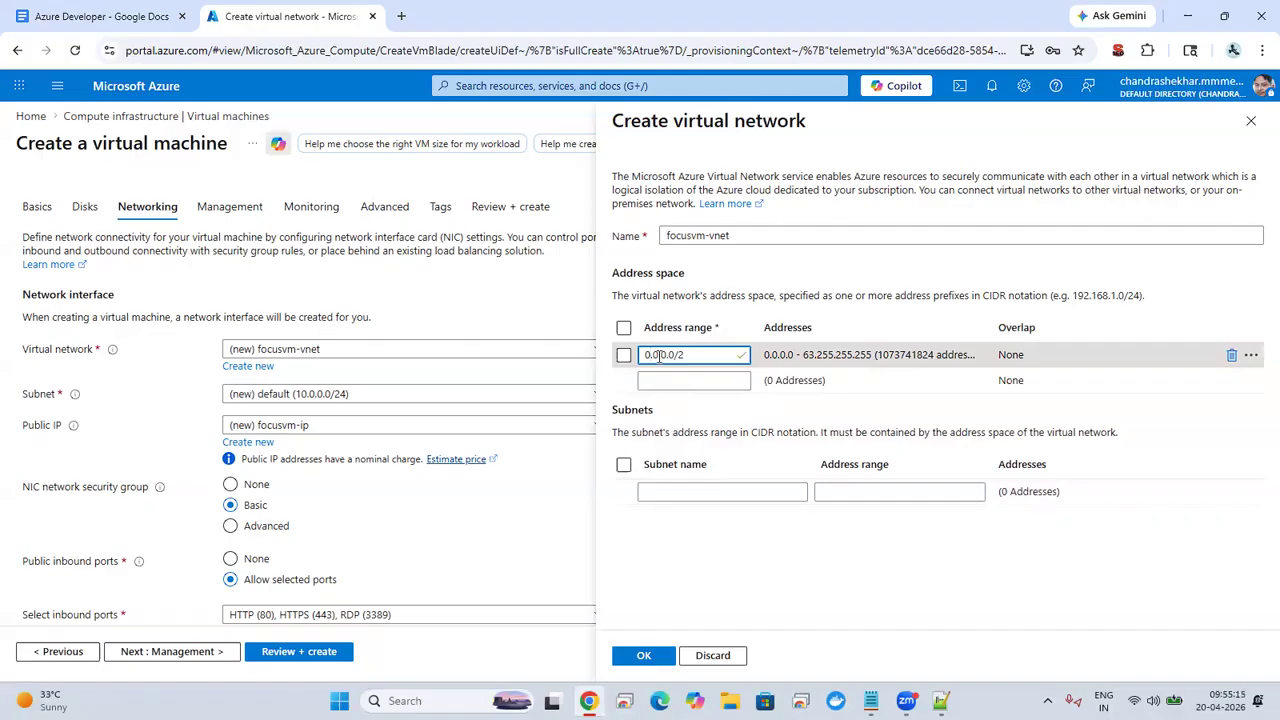
pyautogui.press('BackSpace')
pyautogui.write('10')
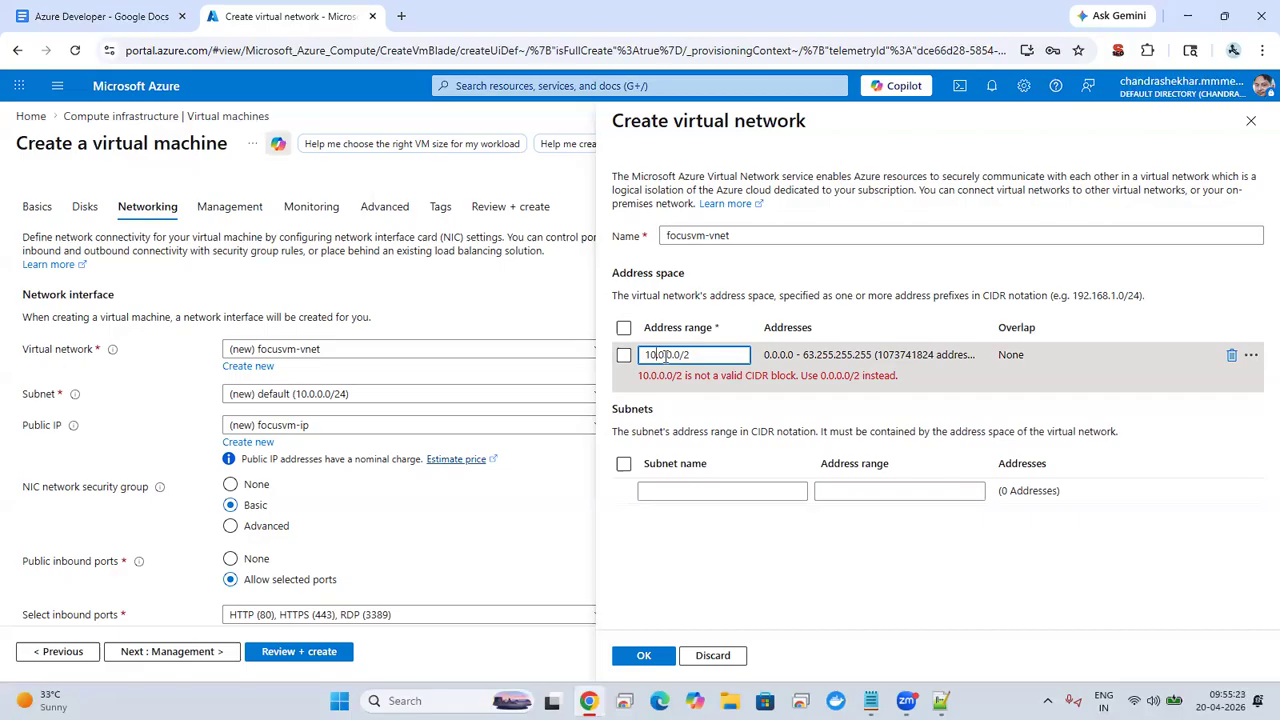
# Step: Set the virtual network's address range to 10.0.0.0/8 to check its span
pyautogui.press('Right')
pyautogui.press('Right')
pyautogui.press('Right')
pyautogui.press('Right')
pyautogui.press('Right')
pyautogui.press('Right')
pyautogui.press('Right')
pyautogui.press('Delete')
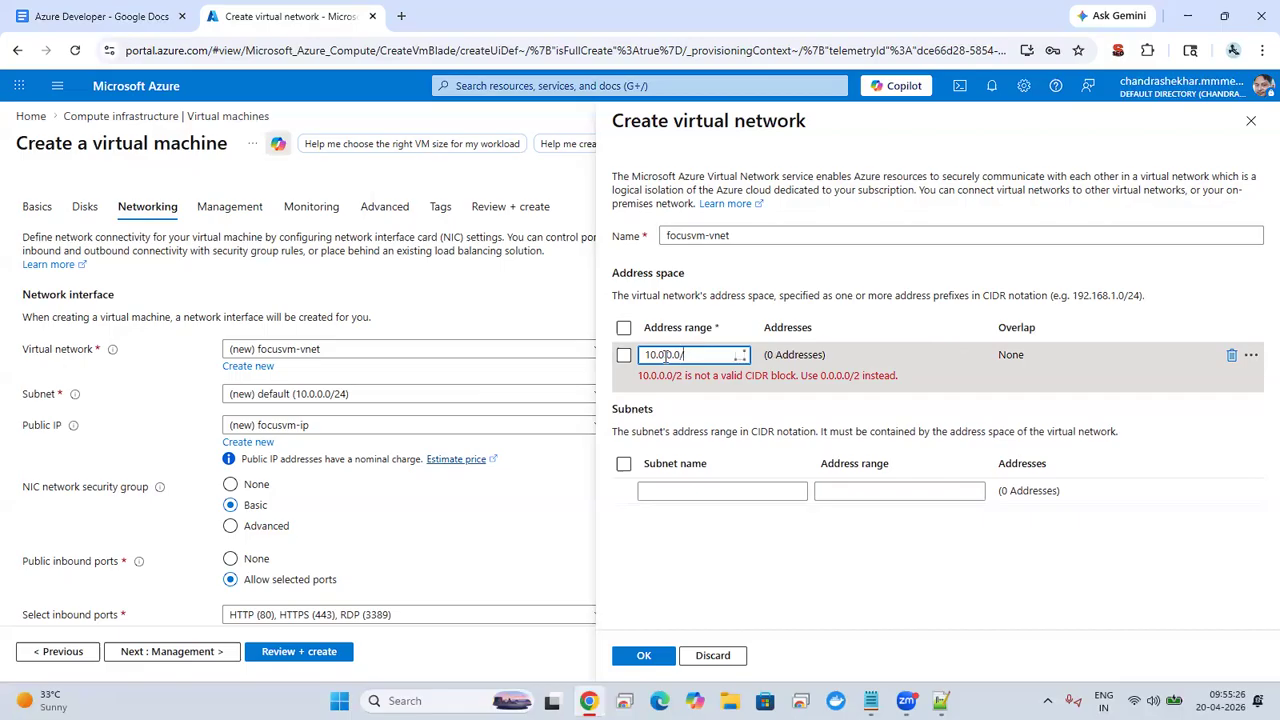
pyautogui.write('8')
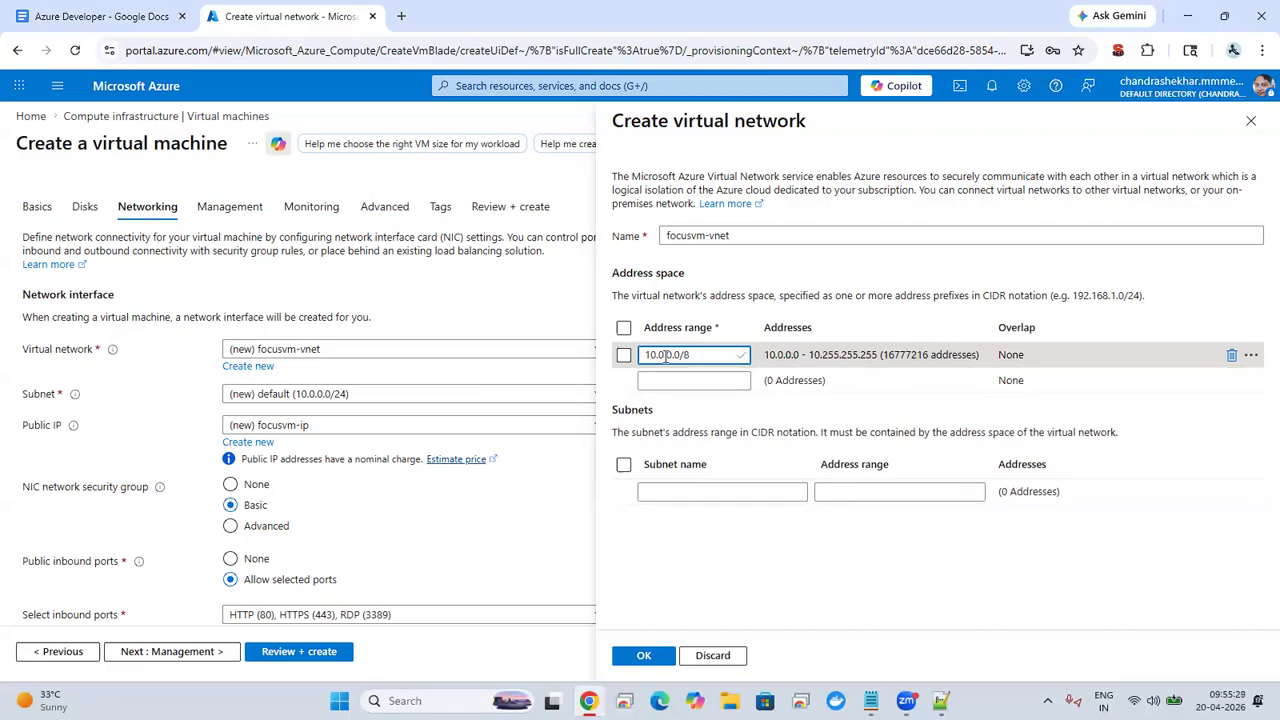
# Step: Compare the prefixes /16, /2 and /32 in the 10.0.0.0 address range
pyautogui.press('BackSpace')
pyautogui.write('16')
pyautogui.press('BackSpace')
pyautogui.press('BackSpace')
pyautogui.write('24')
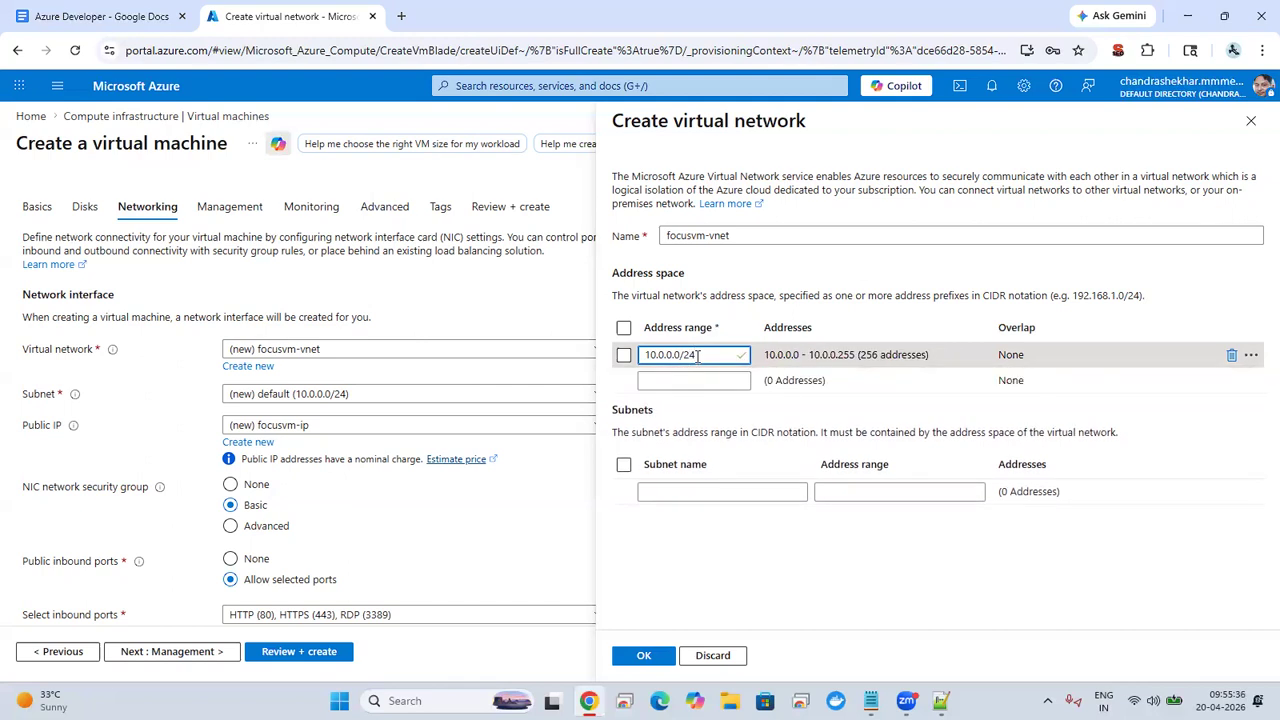
pyautogui.press('BackSpace')
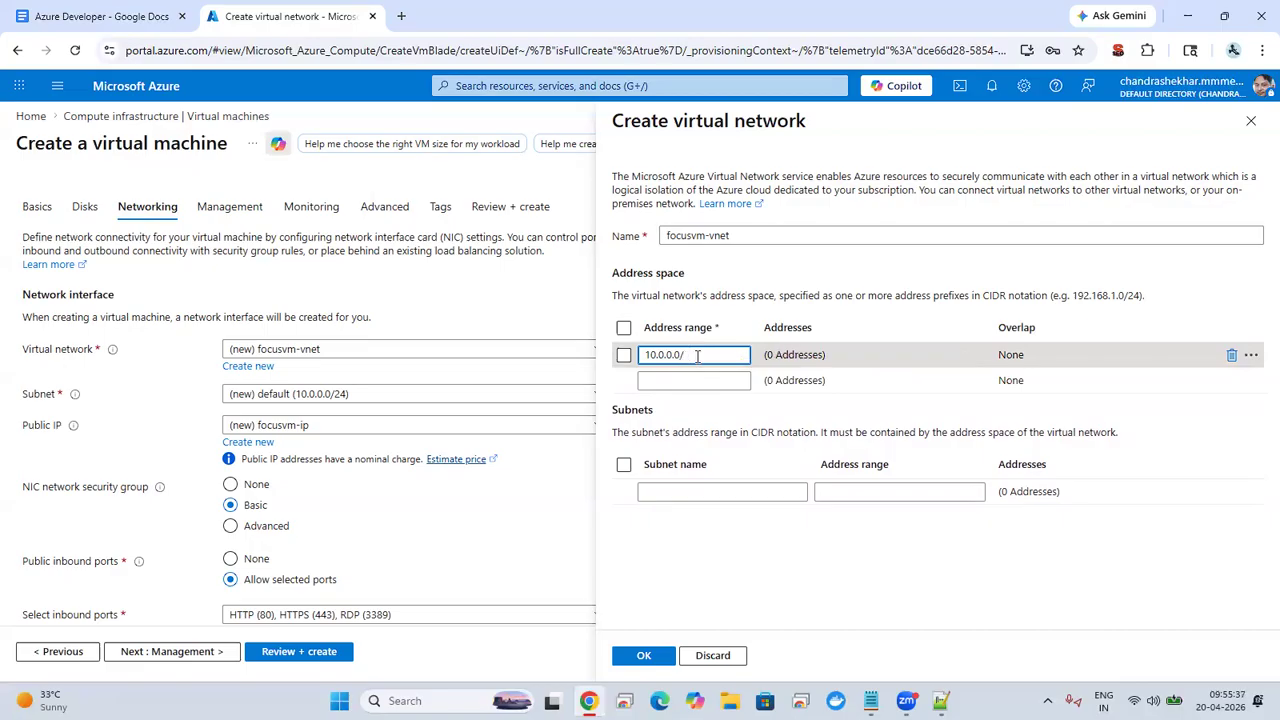
pyautogui.write('32')
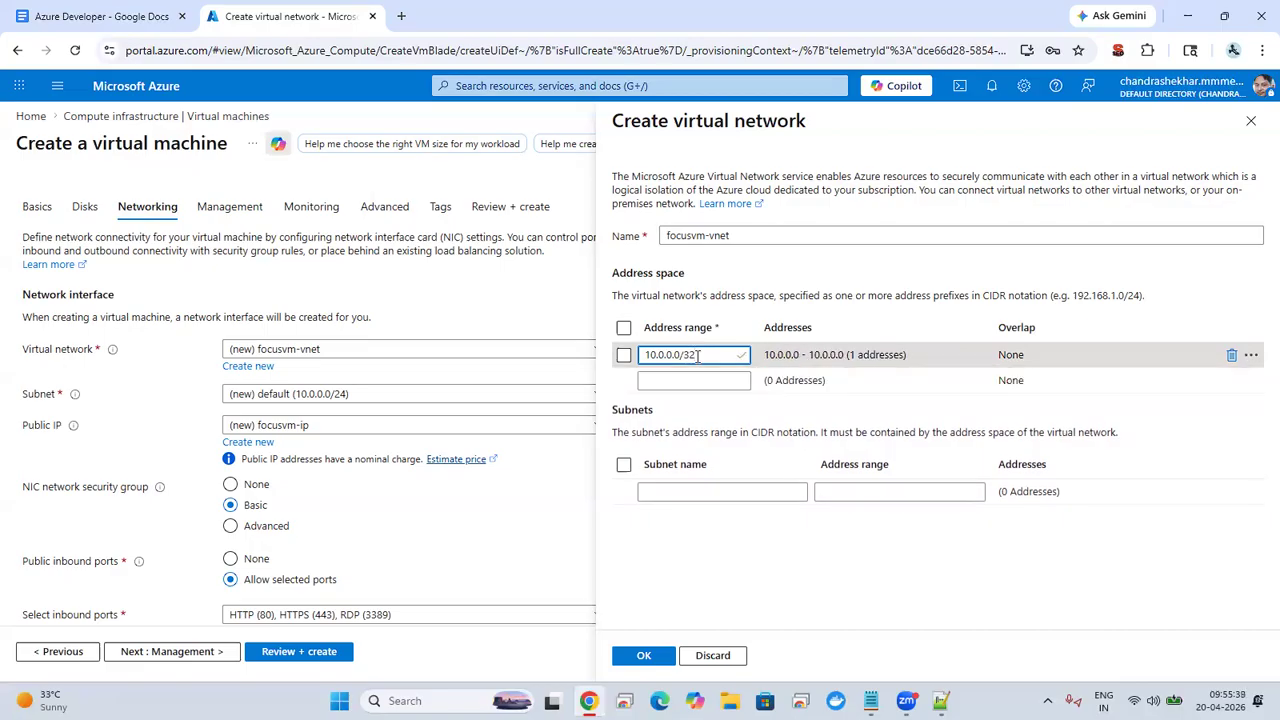
# Step: Try the prefixes /3 and /7 in the address range and set it to 10.0.0.0/24
pyautogui.press('Left')
pyautogui.press('Left')
pyautogui.press('Left')
pyautogui.press('Left')
pyautogui.press('Left')
pyautogui.press('Left')
pyautogui.press('Left')
pyautogui.press('Left')
pyautogui.press('BackSpace')
pyautogui.press('BackSpace')
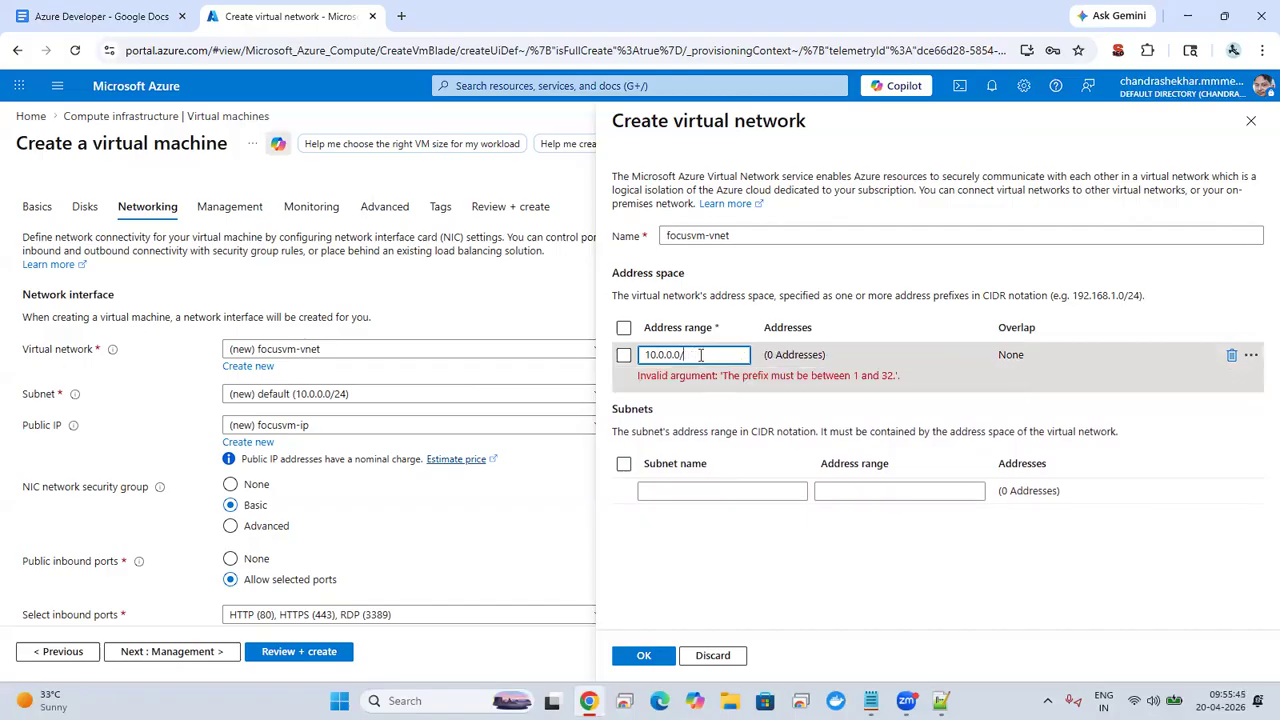
pyautogui.write('3')
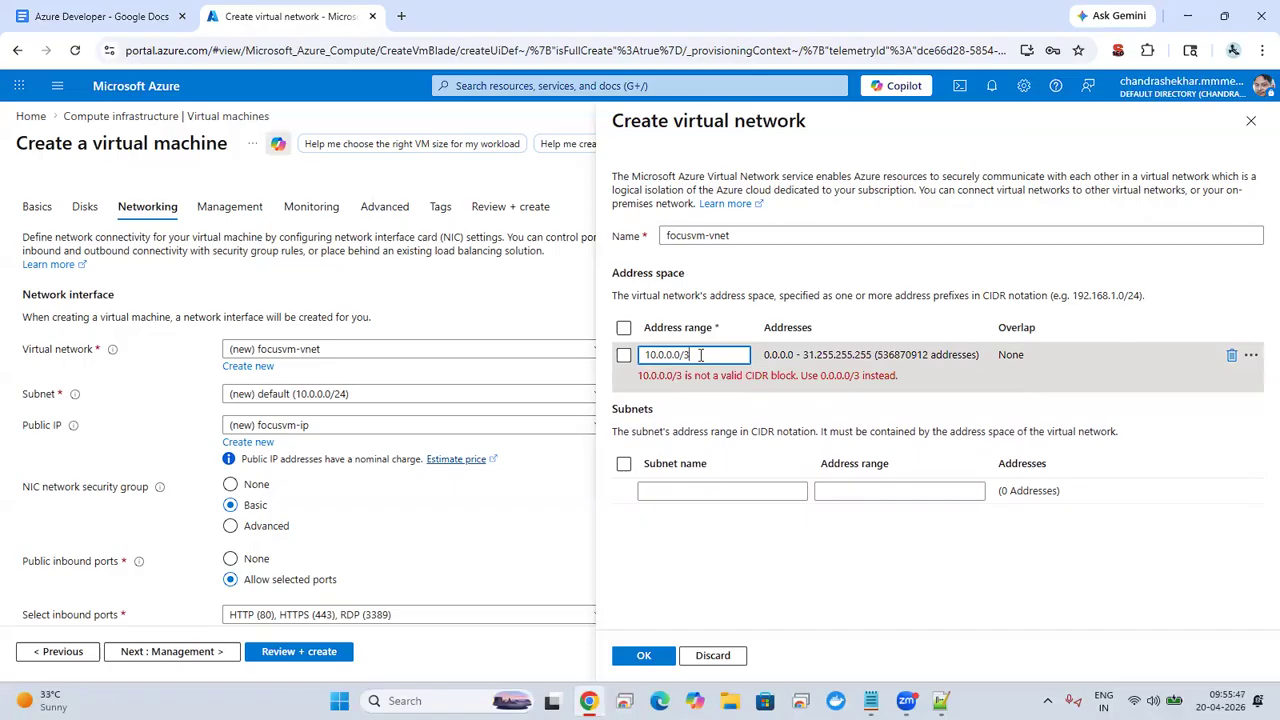
pyautogui.press('BackSpace')
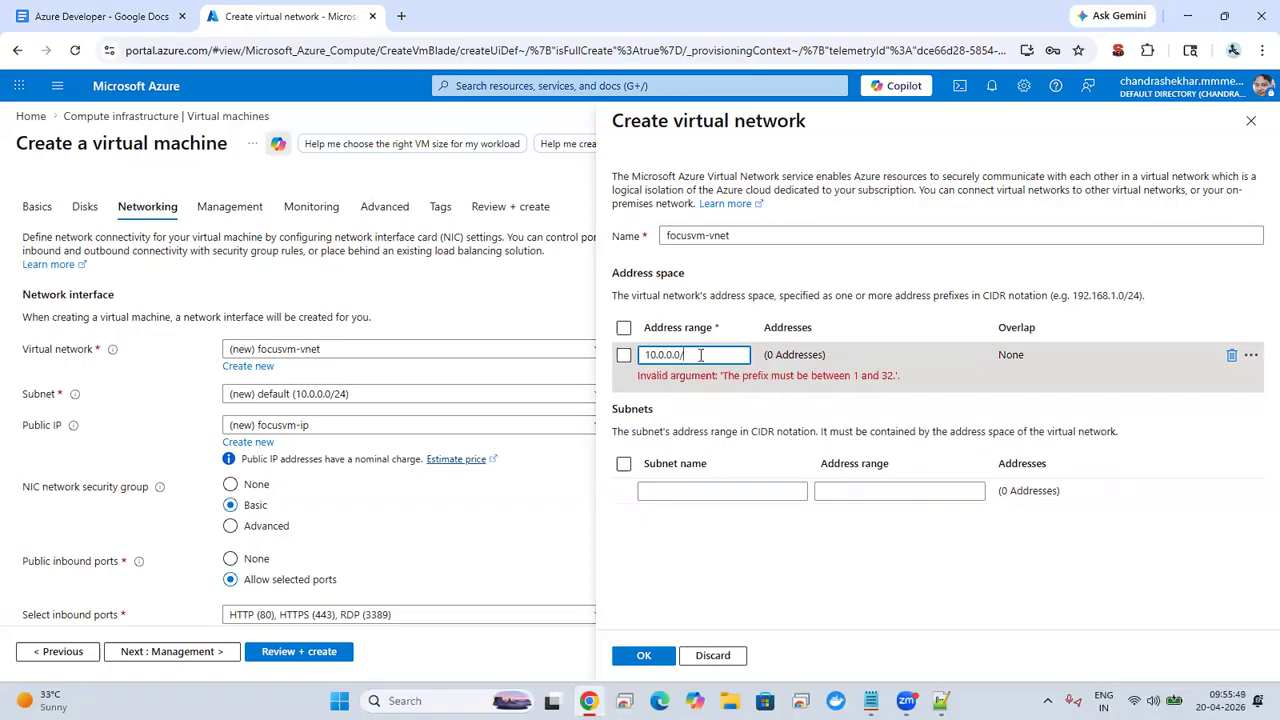
pyautogui.write('7')
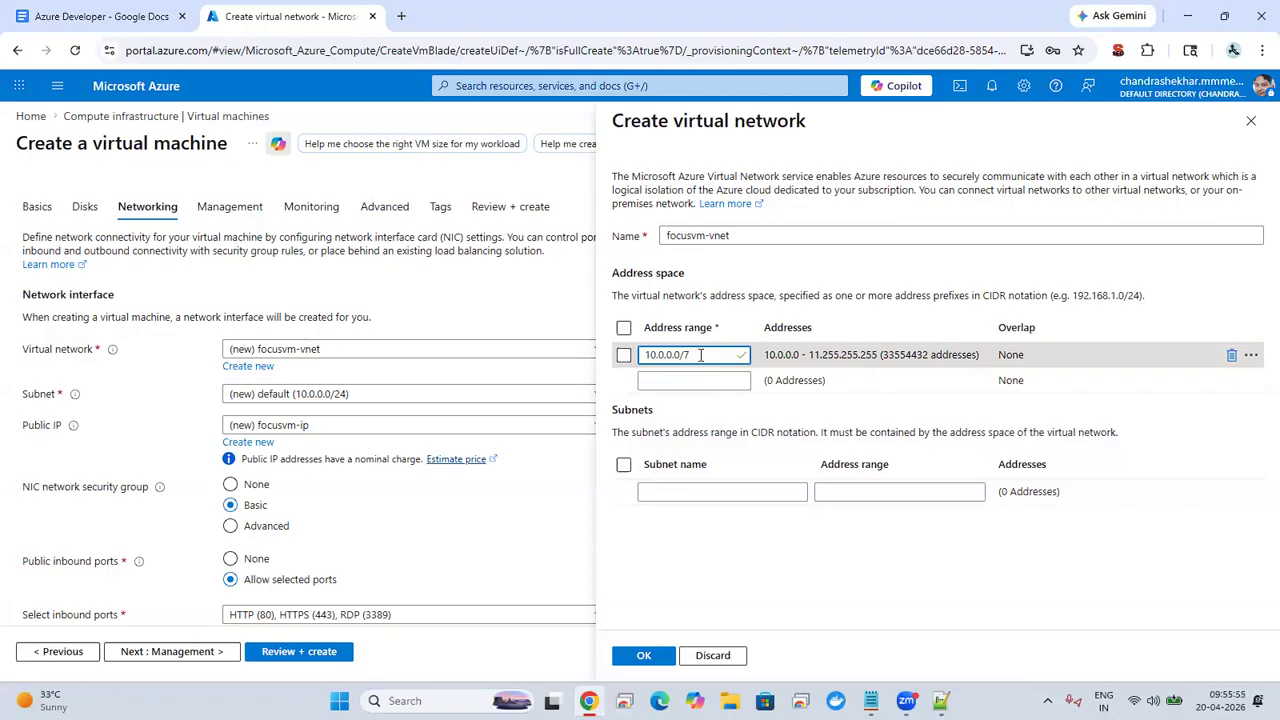
pyautogui.press('BackSpace')
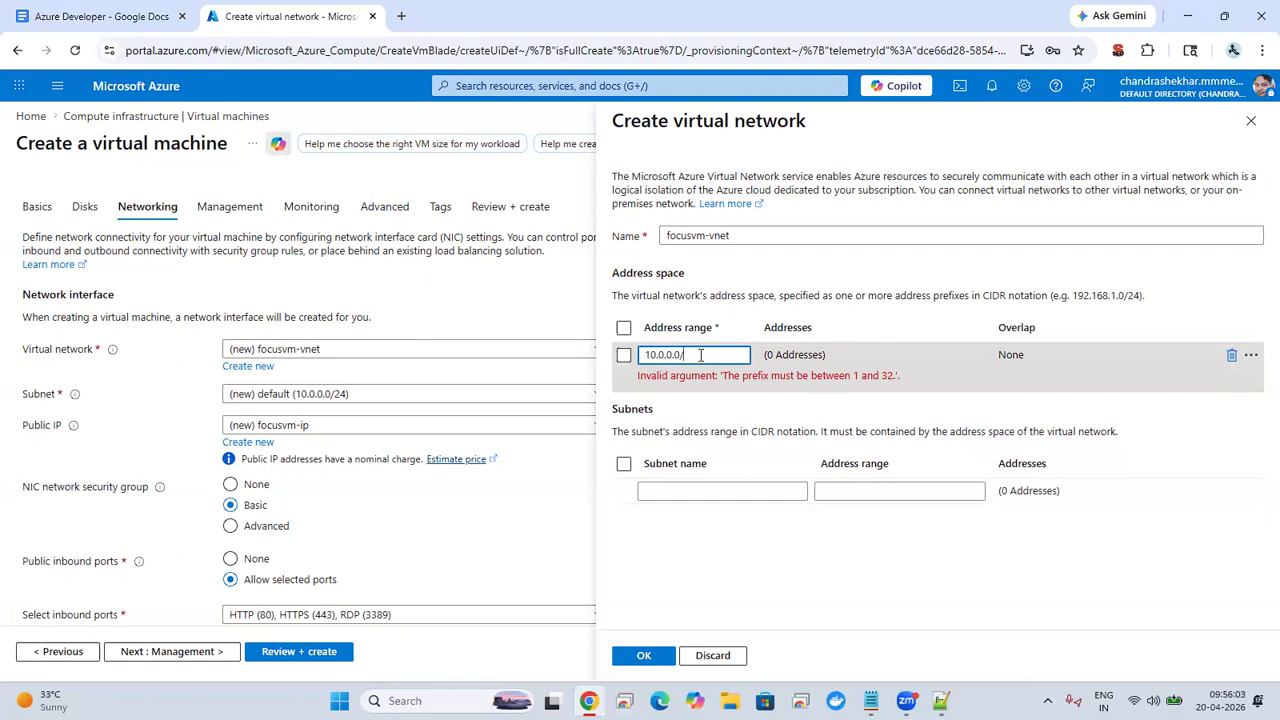
pyautogui.write('24')
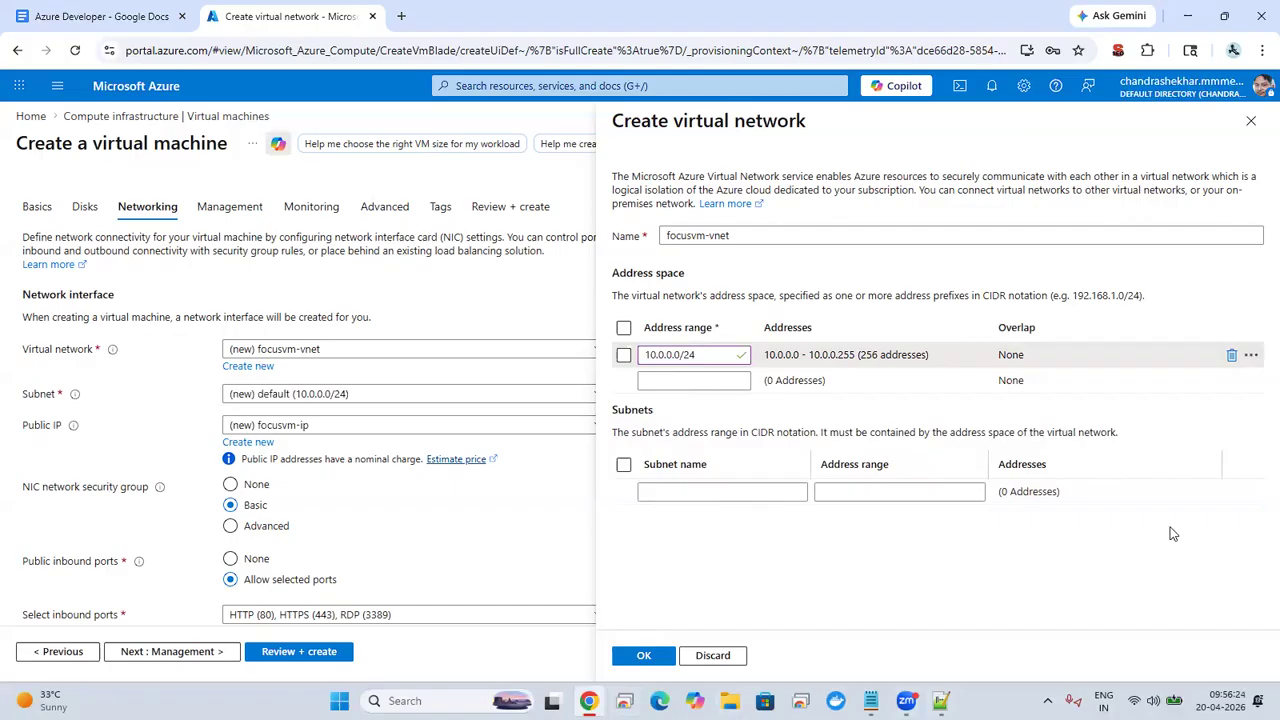
# Step: Discard the virtual network edits and continue from the networking settings to the Management settings
pyautogui.click(713, 655)
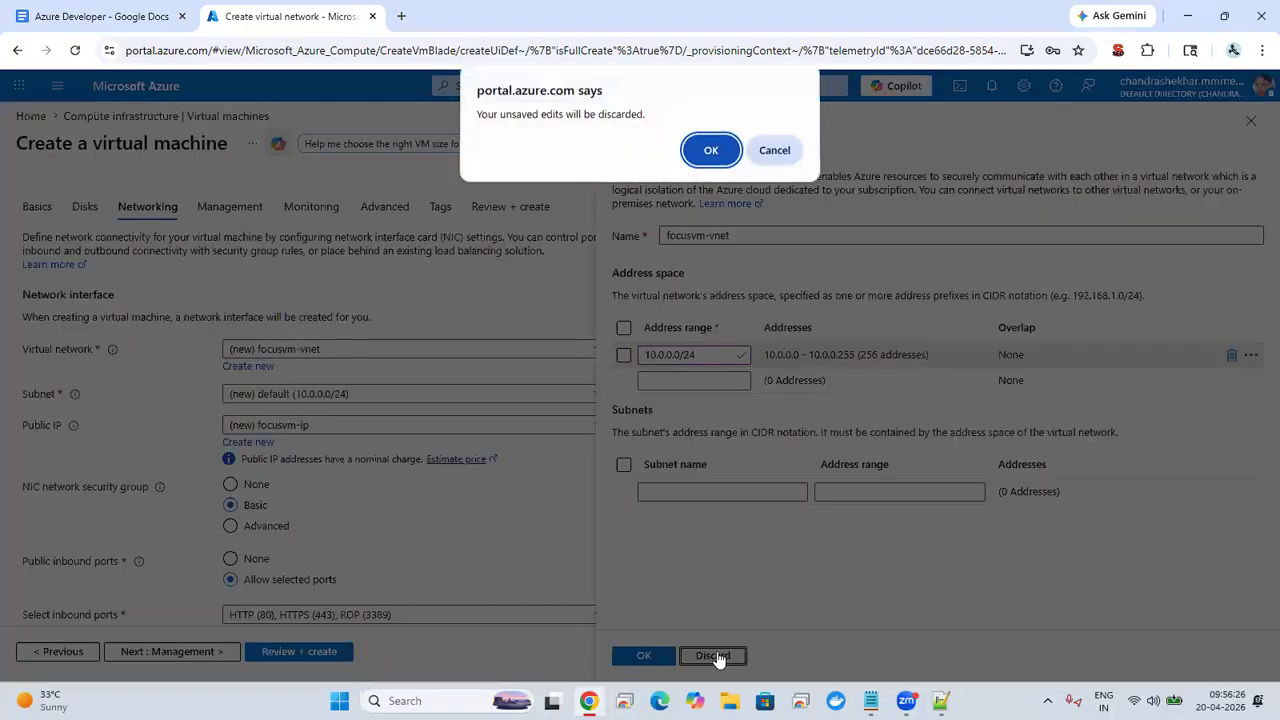
pyautogui.click(728, 166)
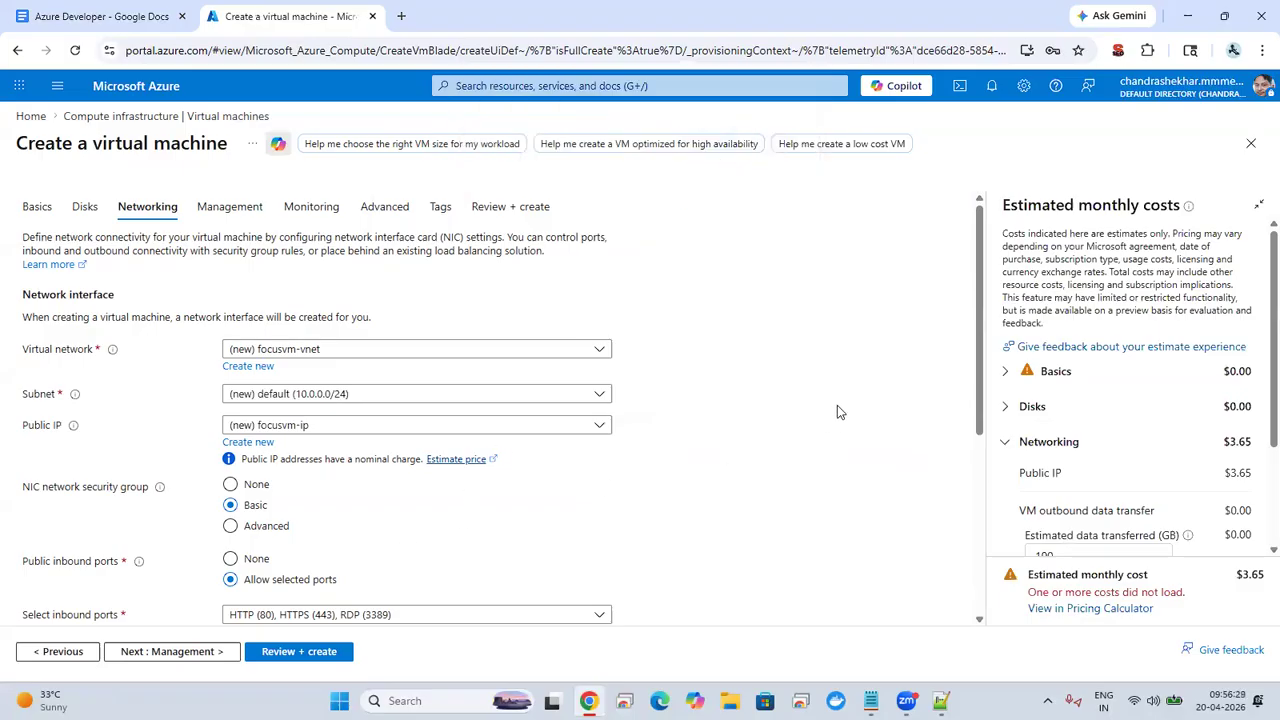
pyautogui.scroll(-3, 923, 520)
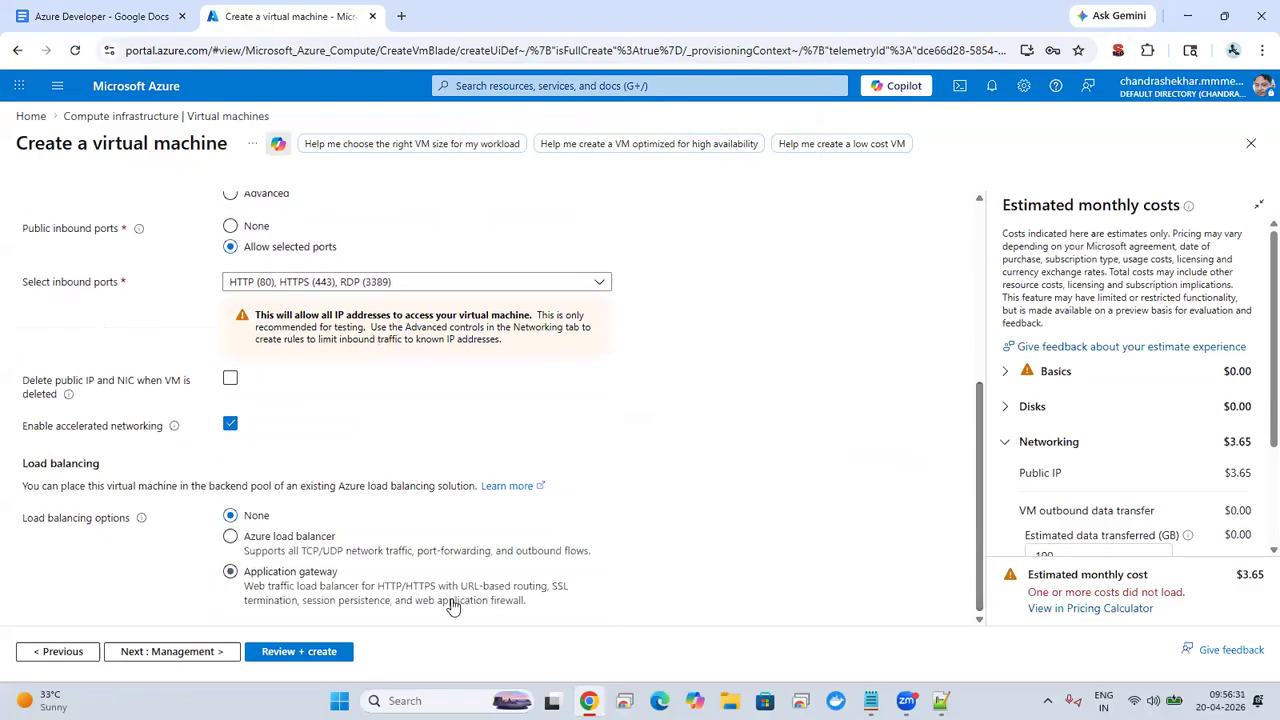
pyautogui.click(178, 653)
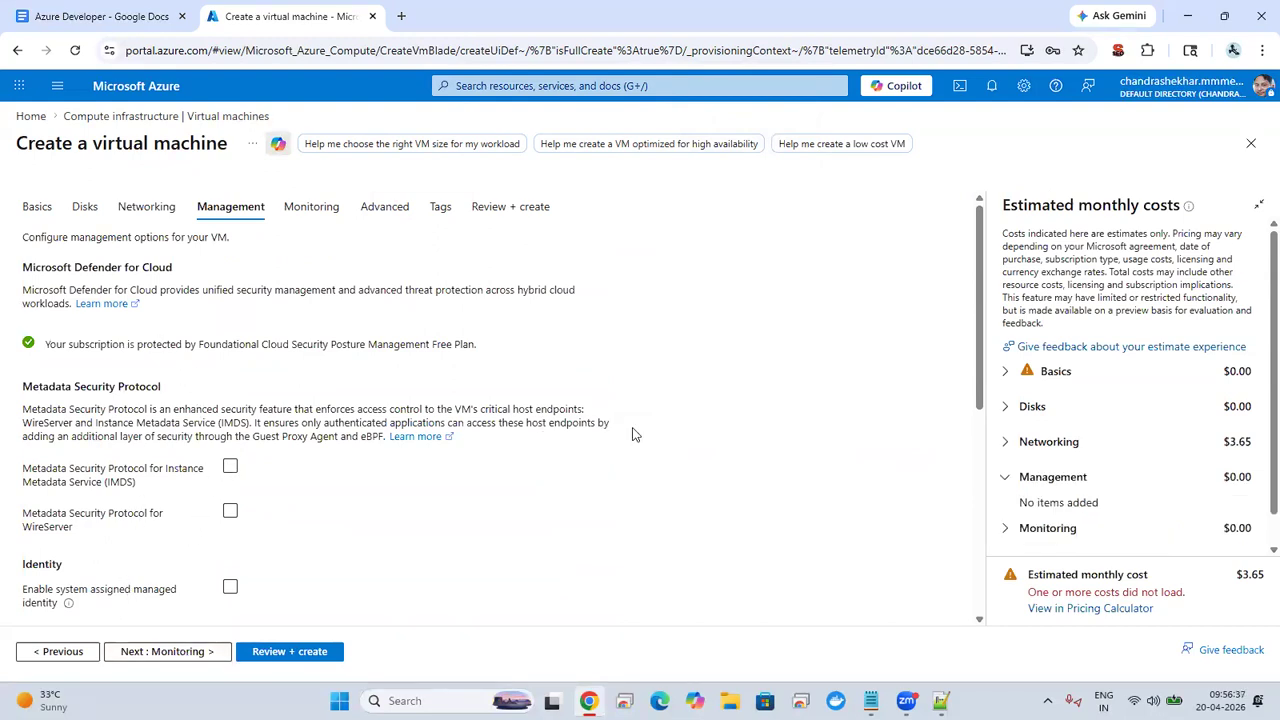
# Step: Review the Management, Monitoring and Advanced settings, keeping their defaults, and continue to the Tags page
pyautogui.moveTo(981, 262); pyautogui.dragTo(953, 468)
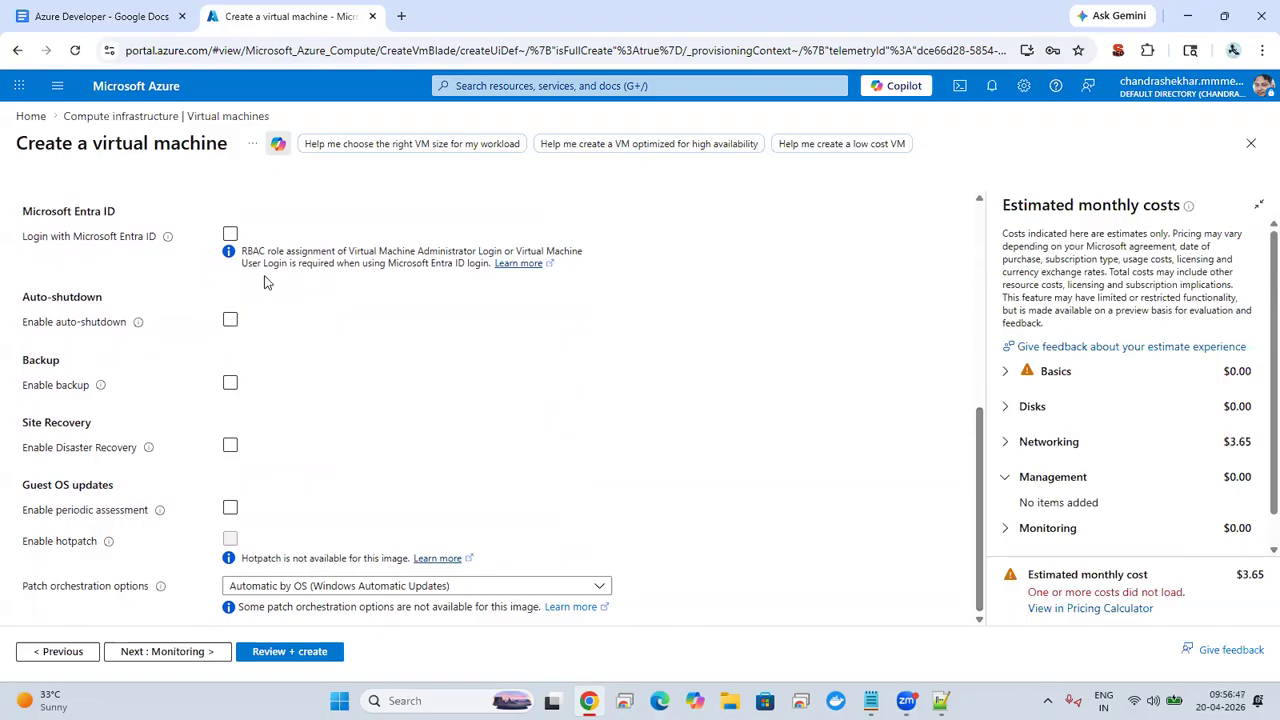
pyautogui.click(239, 592)
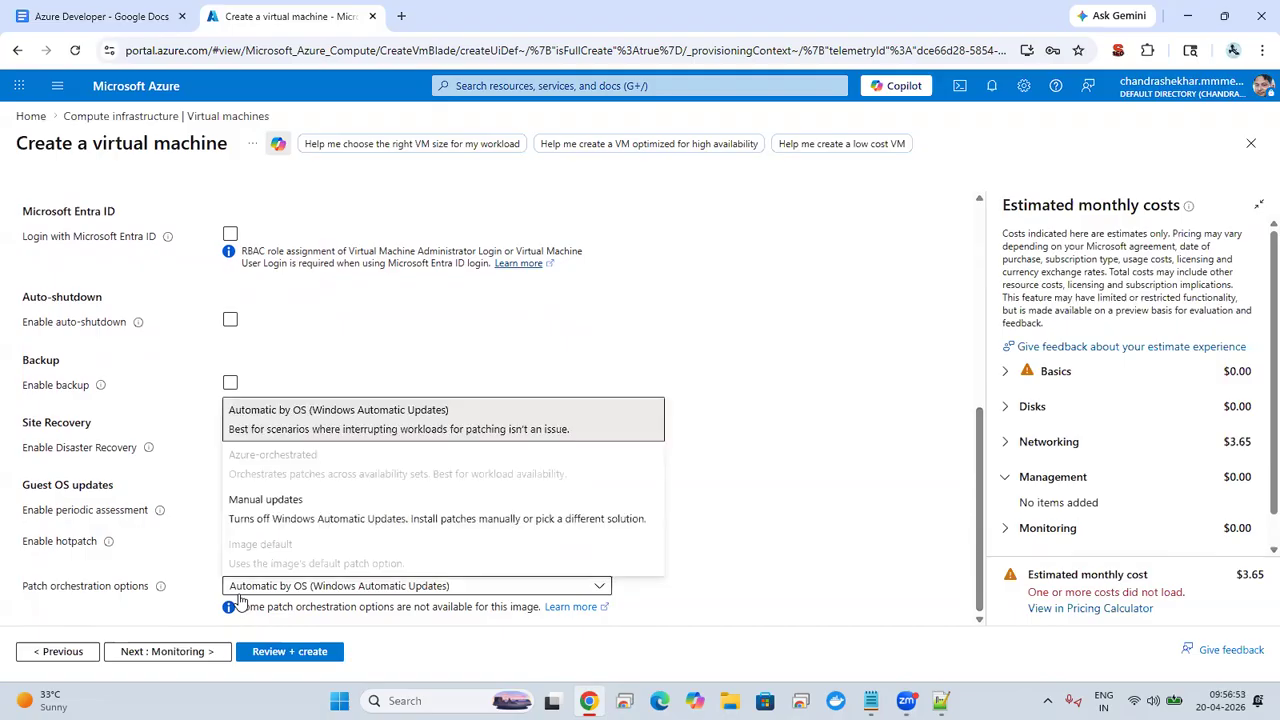
pyautogui.click(174, 650)
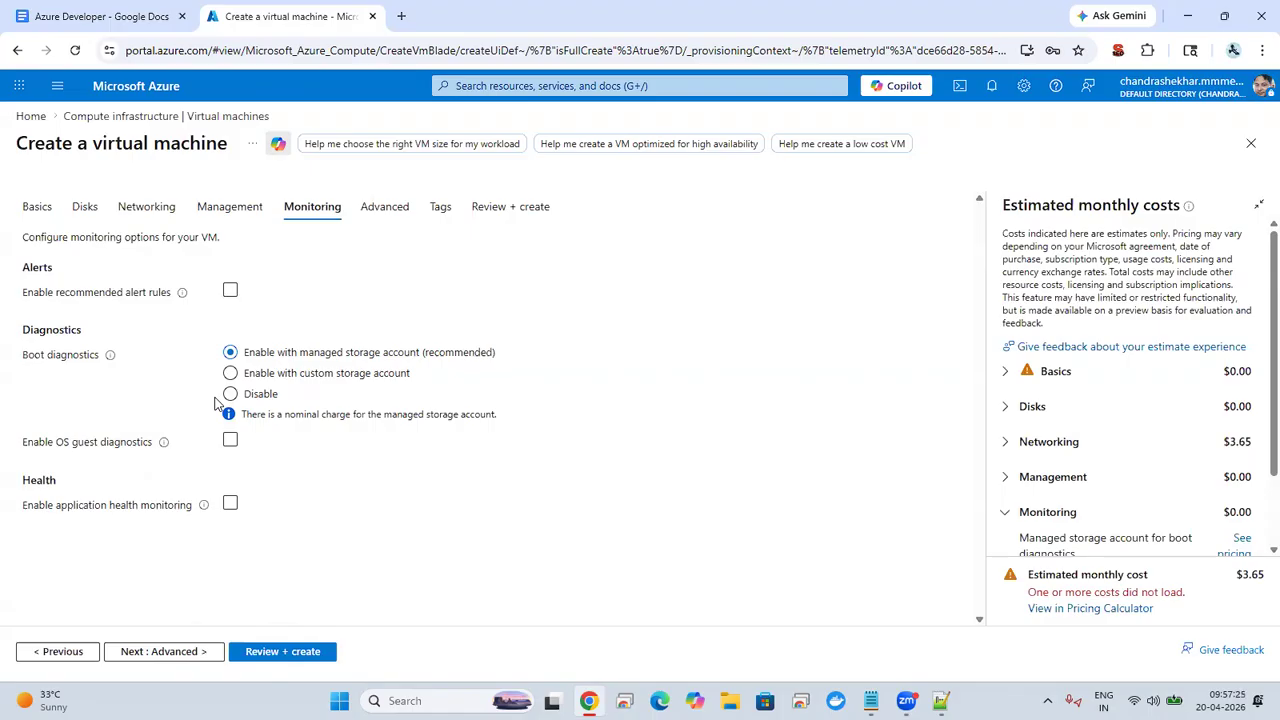
pyautogui.click(188, 655)
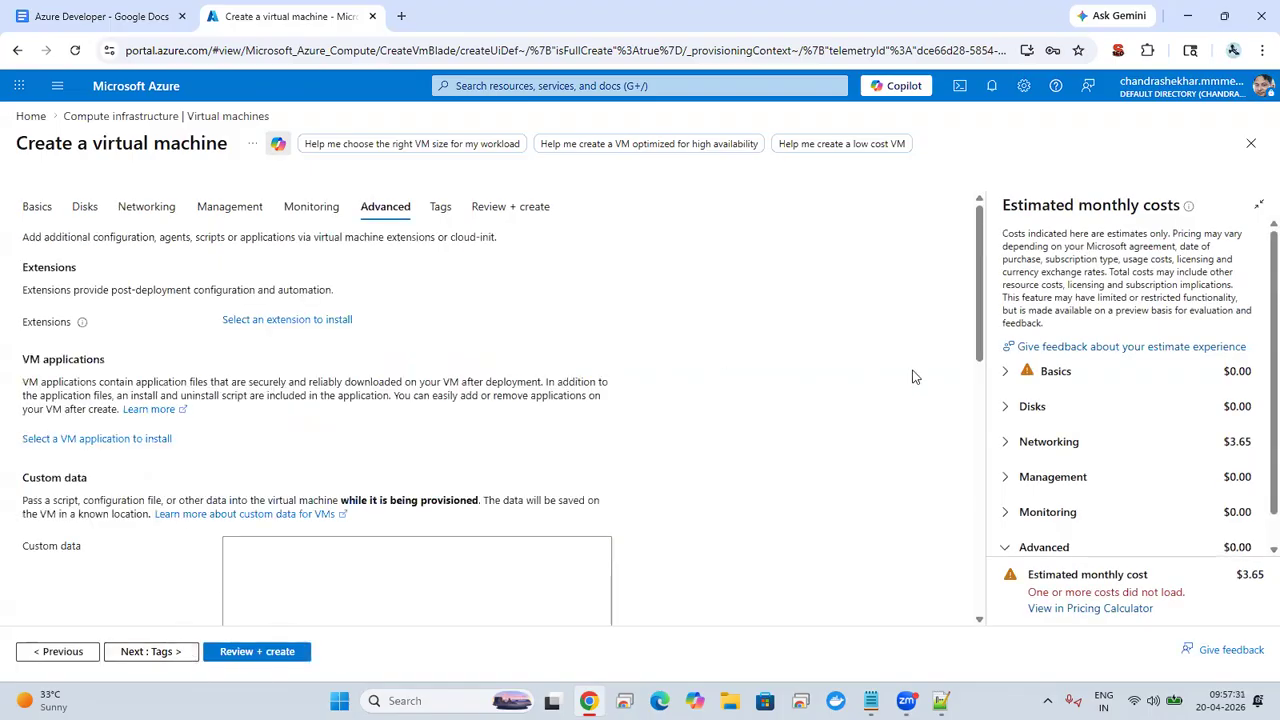
pyautogui.moveTo(983, 228); pyautogui.dragTo(924, 360)
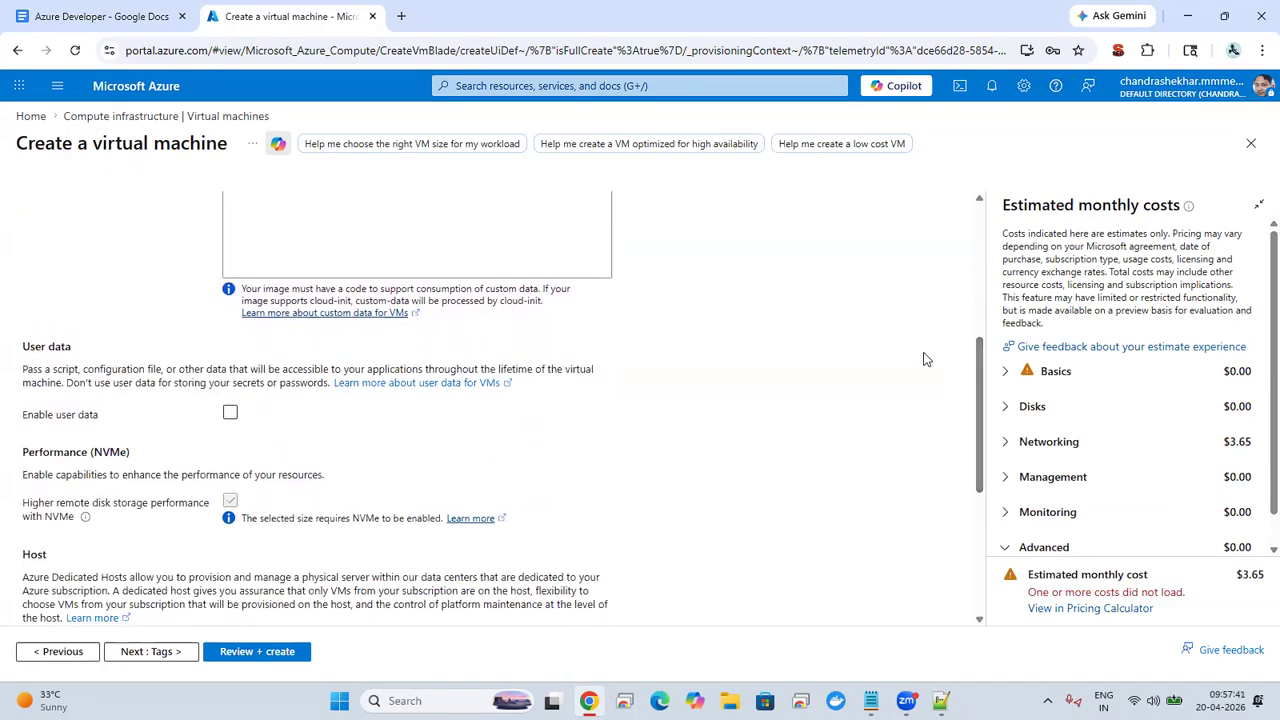
pyautogui.click(135, 658)
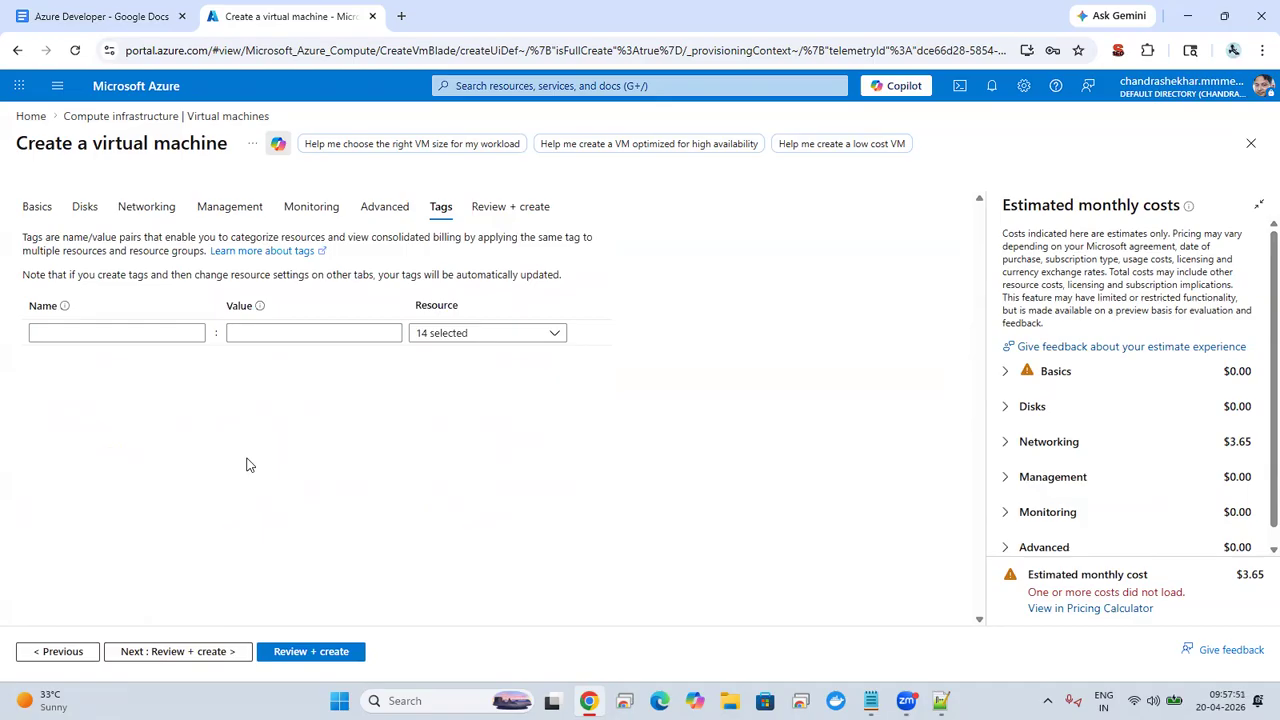
# Step: Add a tag named project1 with the value xyz for all resources
pyautogui.click(122, 334)
pyautogui.write('pro')
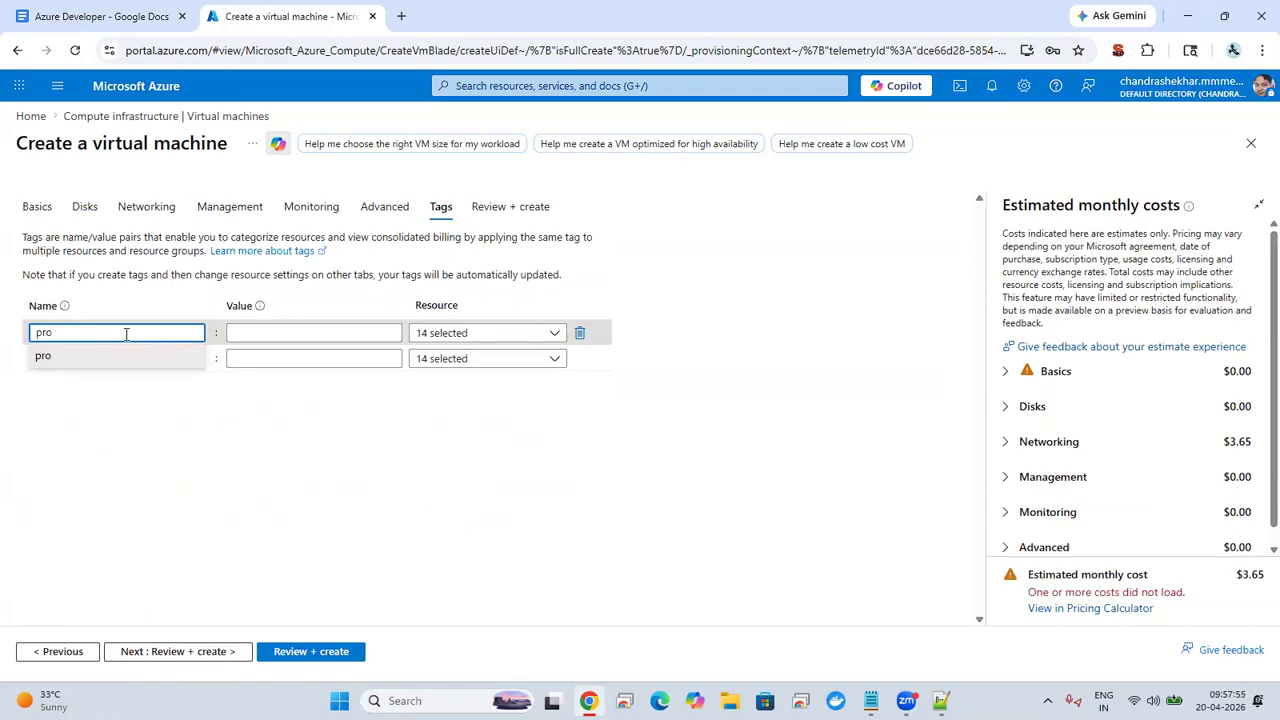
pyautogui.write('ject1')
pyautogui.click(238, 334)
pyautogui.write('x')
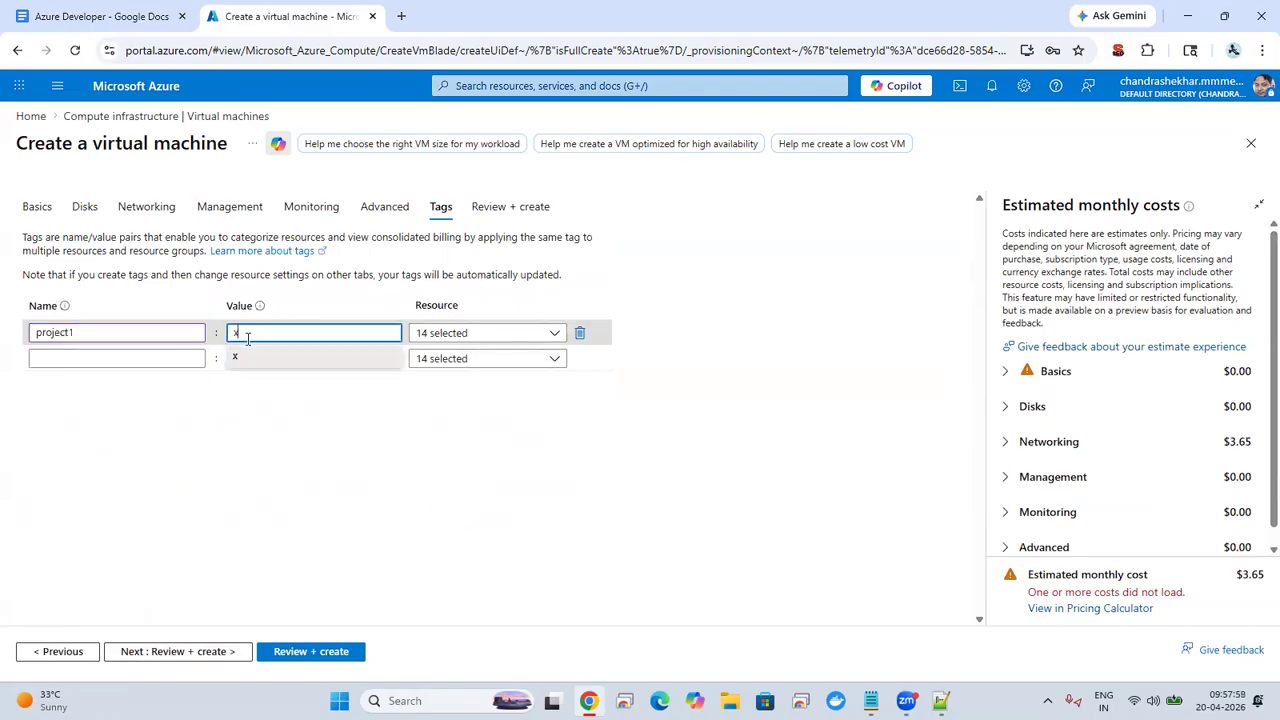
pyautogui.write('yq')
pyautogui.press('BackSpace')
pyautogui.write('z')
# Step: Add a second tag named project with the value abc
pyautogui.click(155, 358)
pyautogui.write('pr')
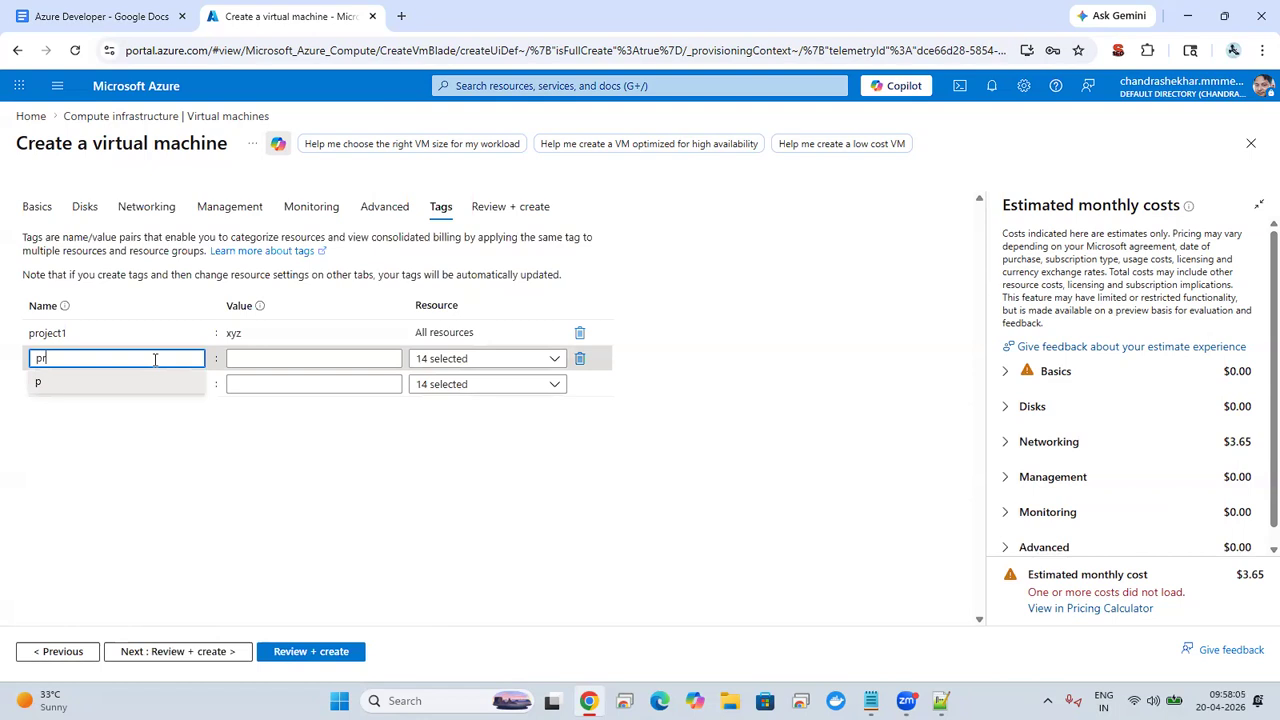
pyautogui.write('oject')
pyautogui.press('Tab')
pyautogui.write('abc')
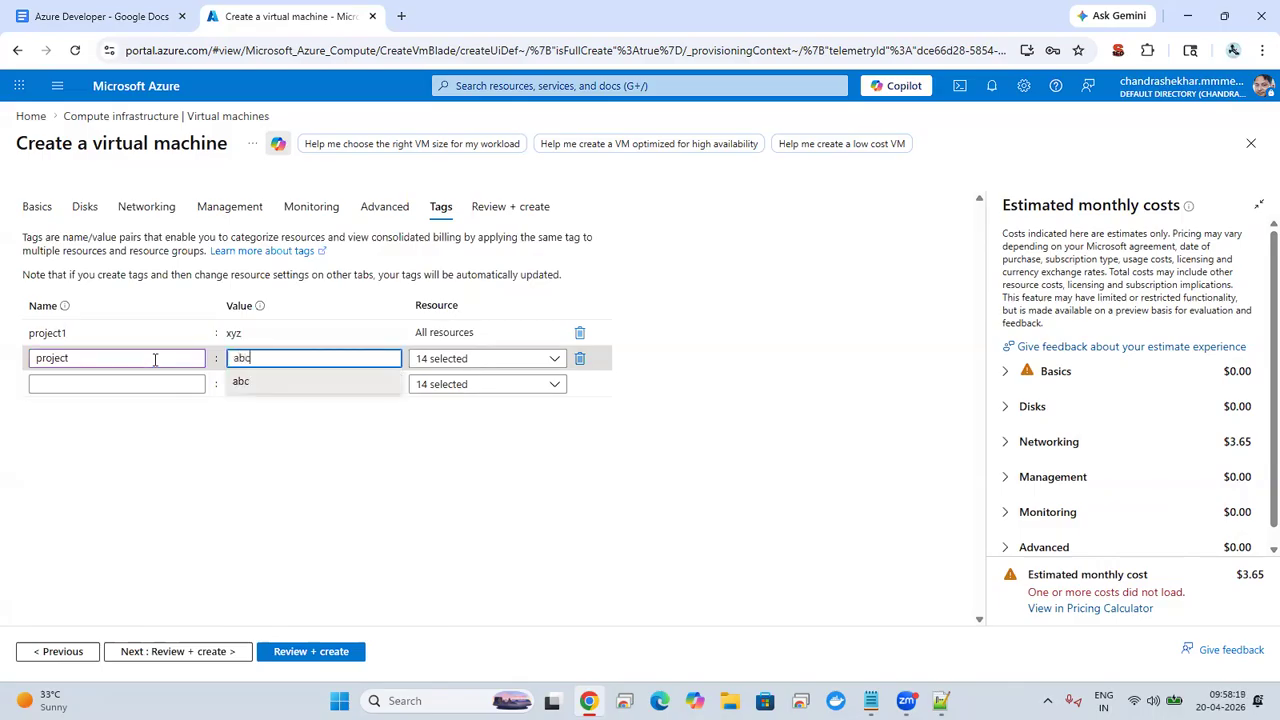
# Step: Validate the virtual machine configuration on the review page and create focusvm
pyautogui.click(277, 501)
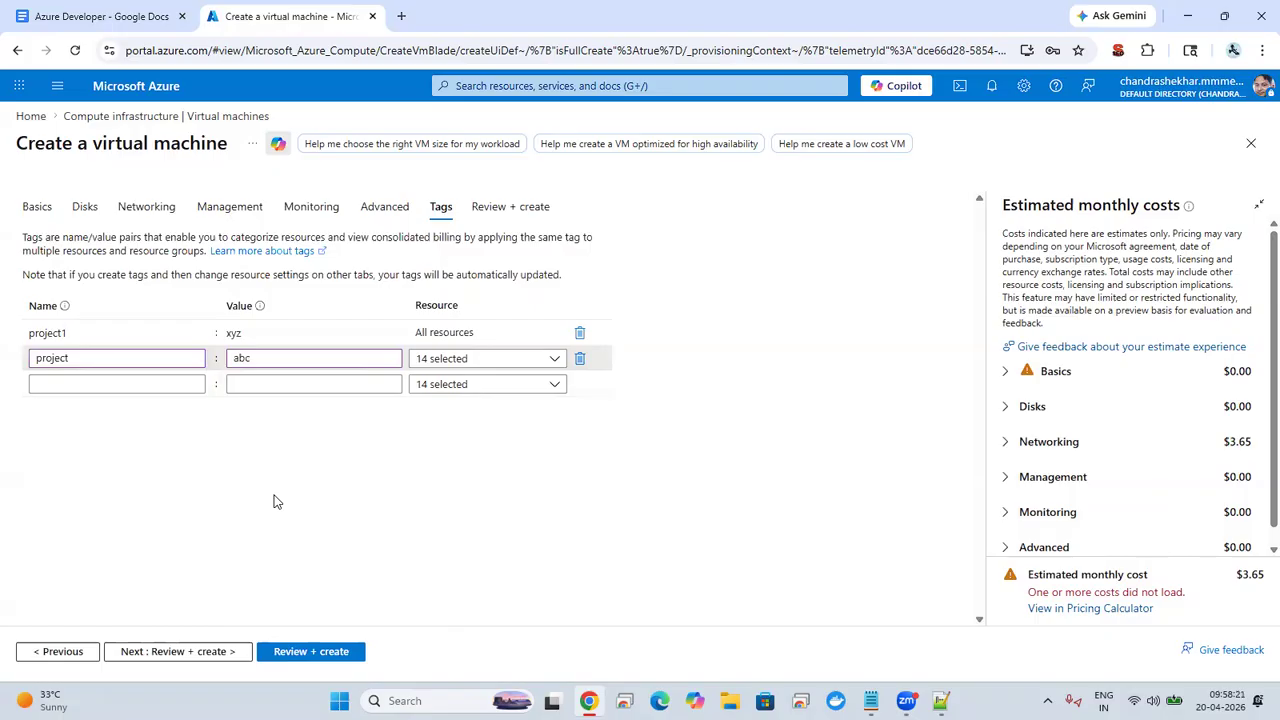
pyautogui.click(288, 661)
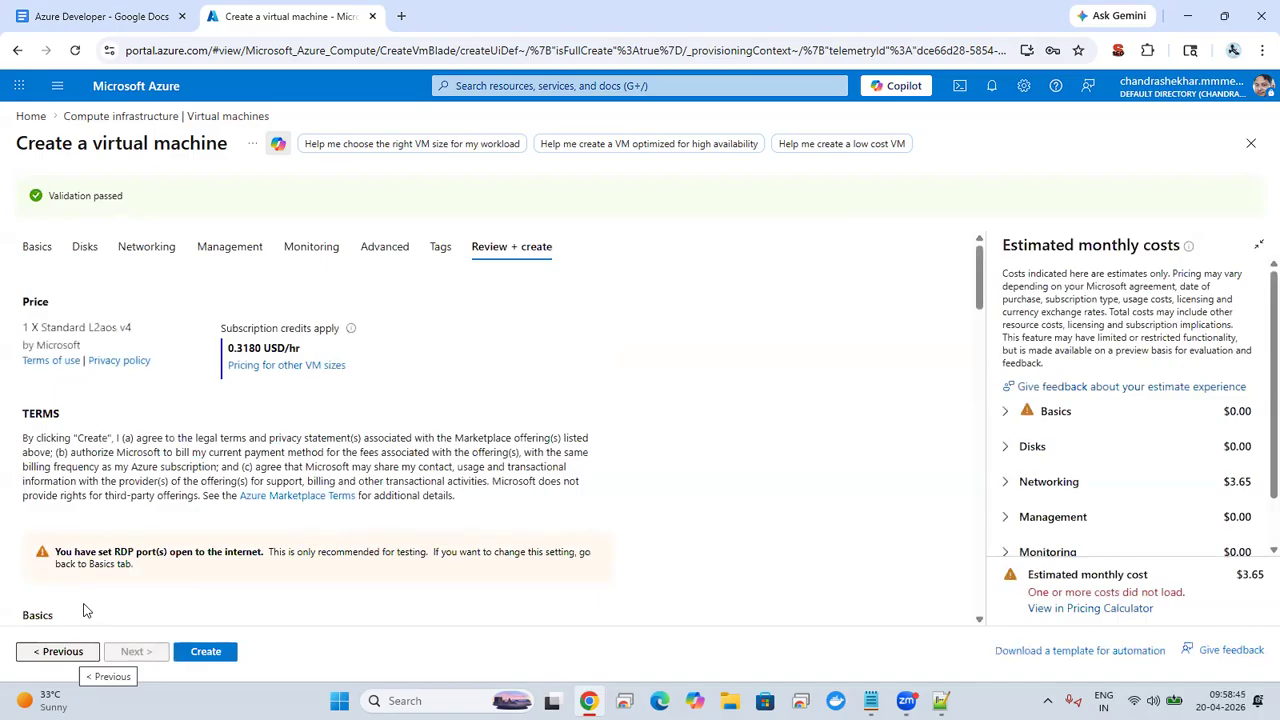
pyautogui.click(212, 652)
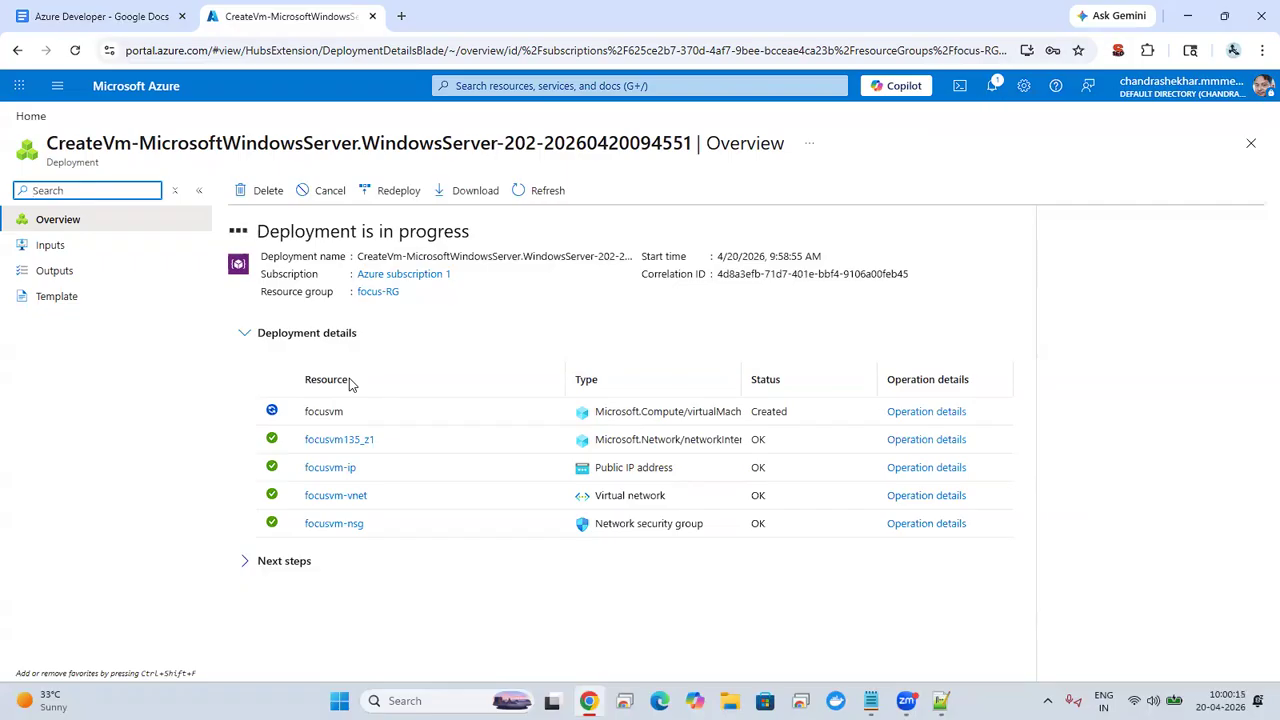
# Step: From the portal home page, bring up Resource Manager's list of all resources
pyautogui.click(29, 118)
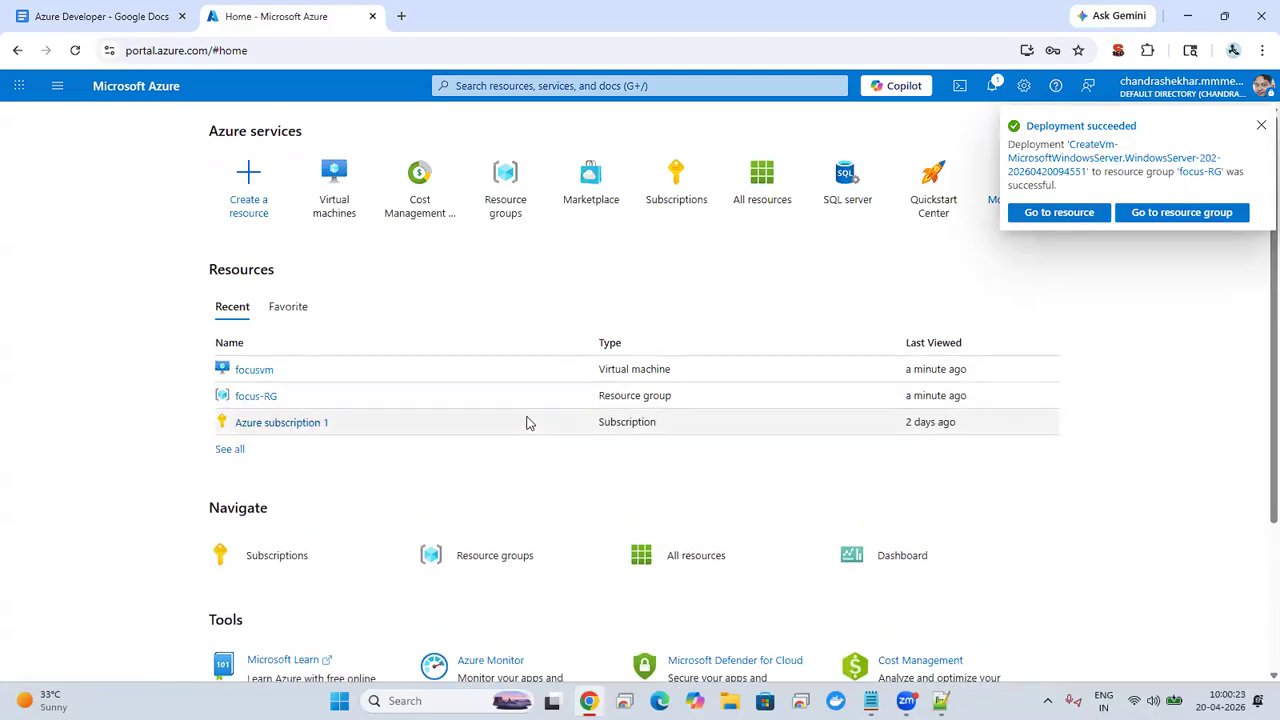
pyautogui.click(222, 452)
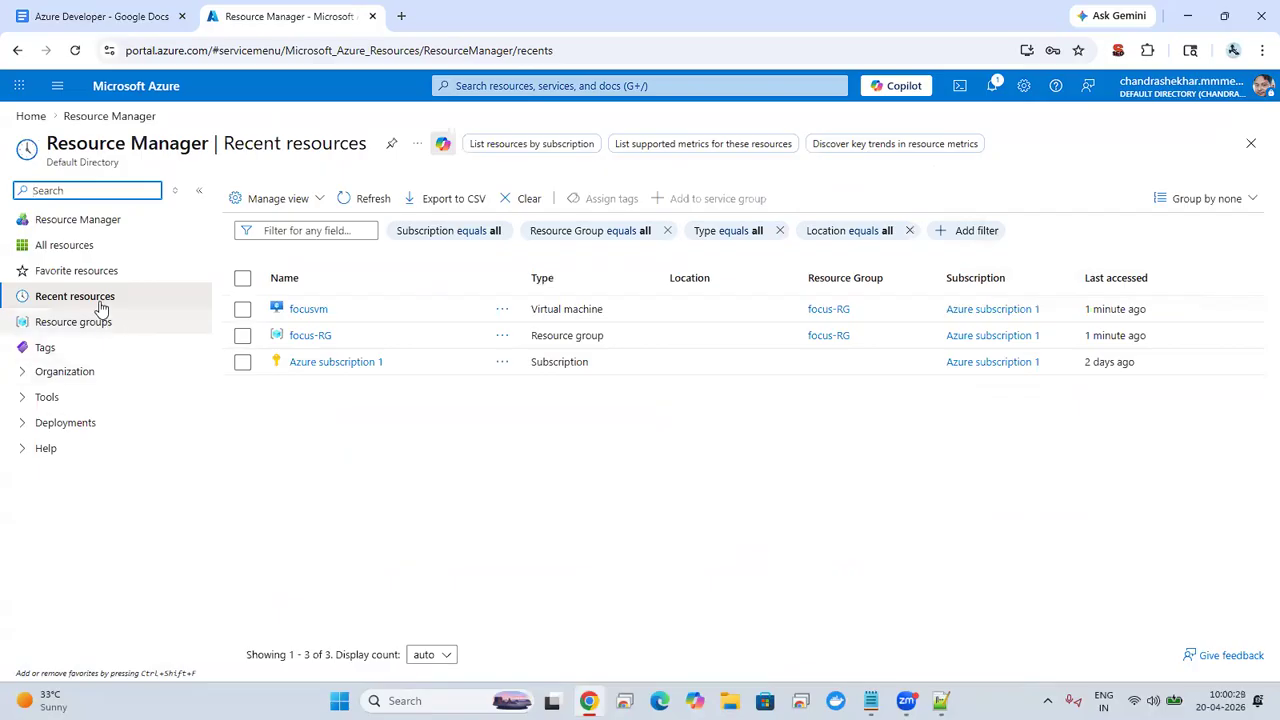
pyautogui.click(69, 226)
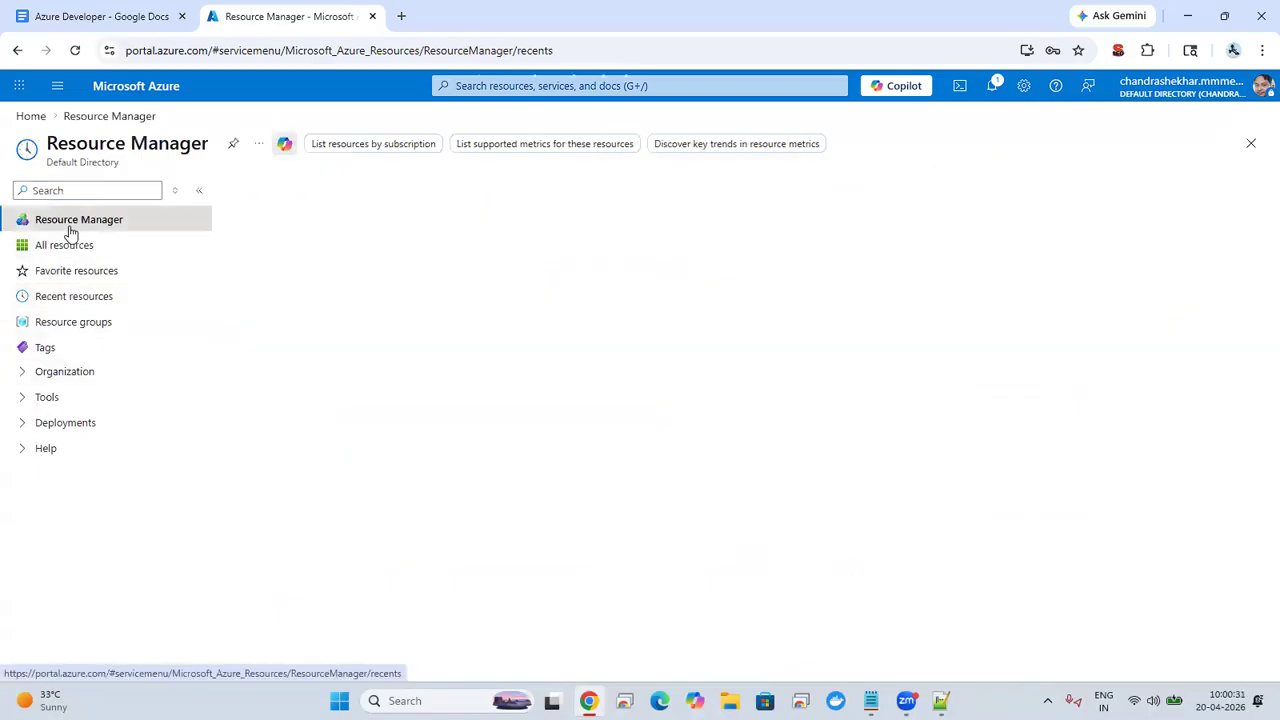
pyautogui.click(67, 249)
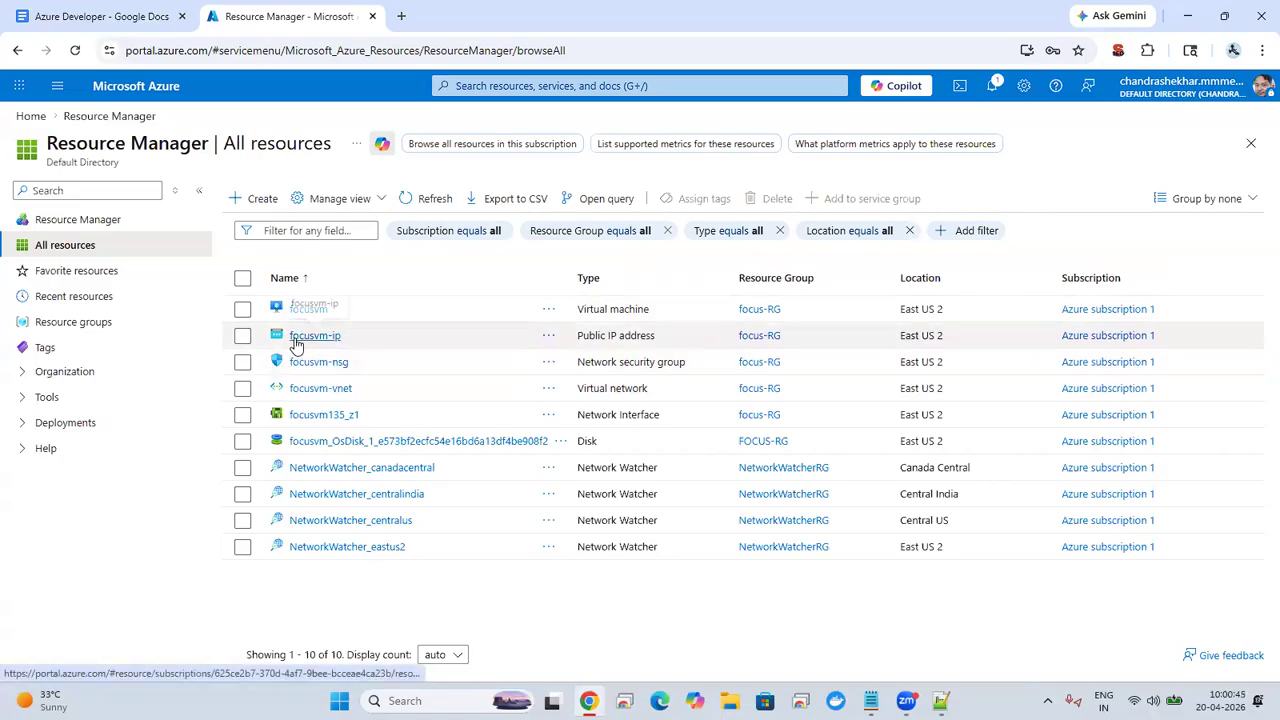
# Step: Examine the overview of the focusvm-vnet virtual network and the overview of the focusvm virtual machine
pyautogui.click(308, 388)
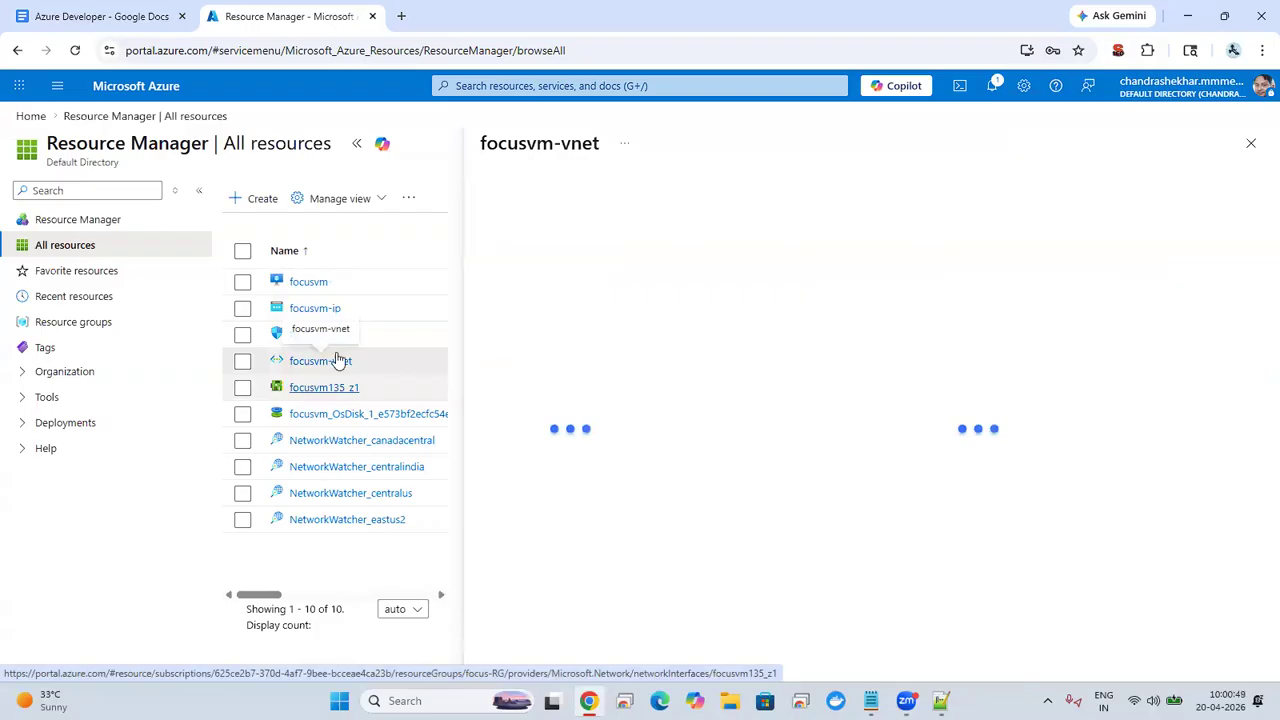
pyautogui.click(311, 278)
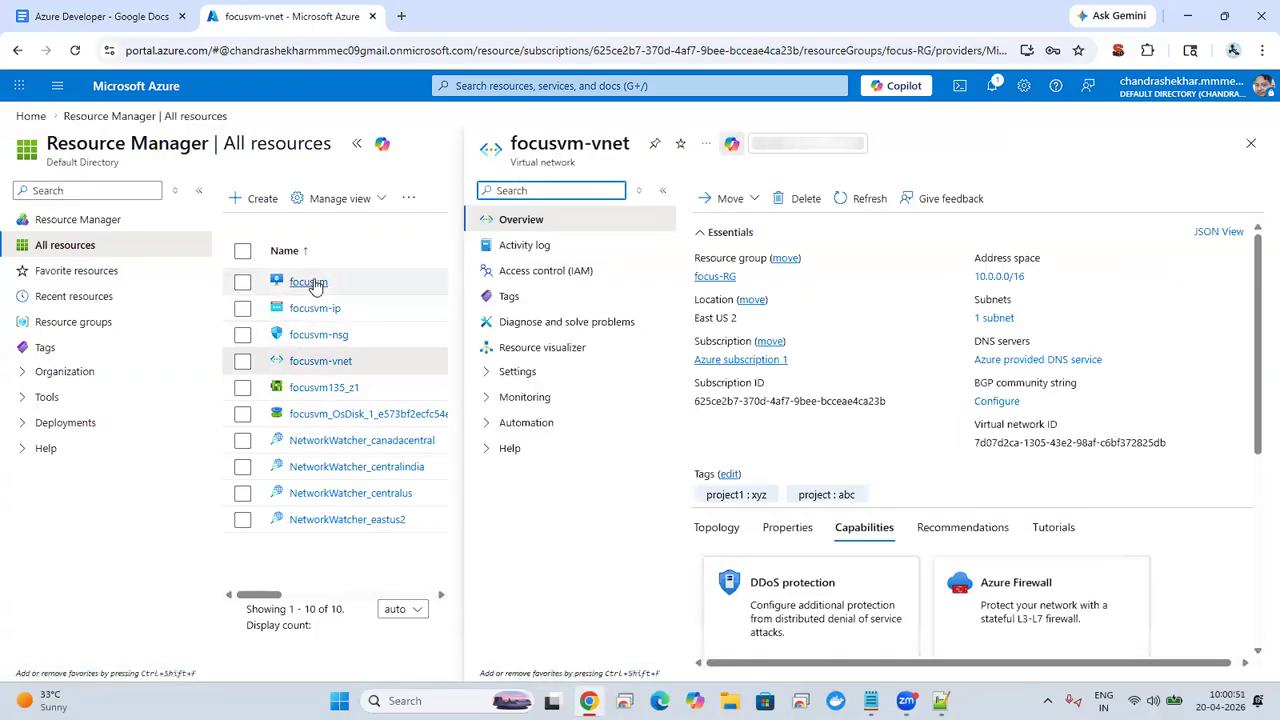
pyautogui.click(309, 283)
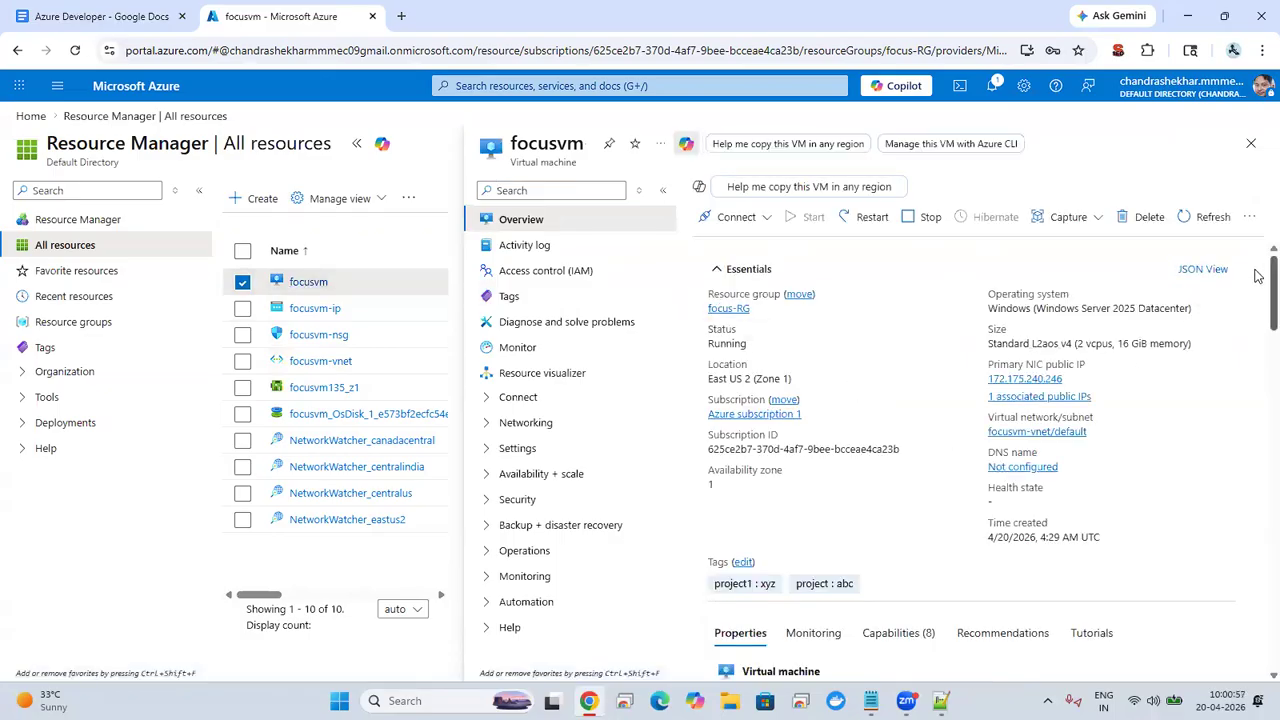
pyautogui.moveTo(1257, 271)
pyautogui.mouseDown()
pyautogui.moveTo(1257, 493)
pyautogui.moveTo(1255, 292)
pyautogui.mouseUp()
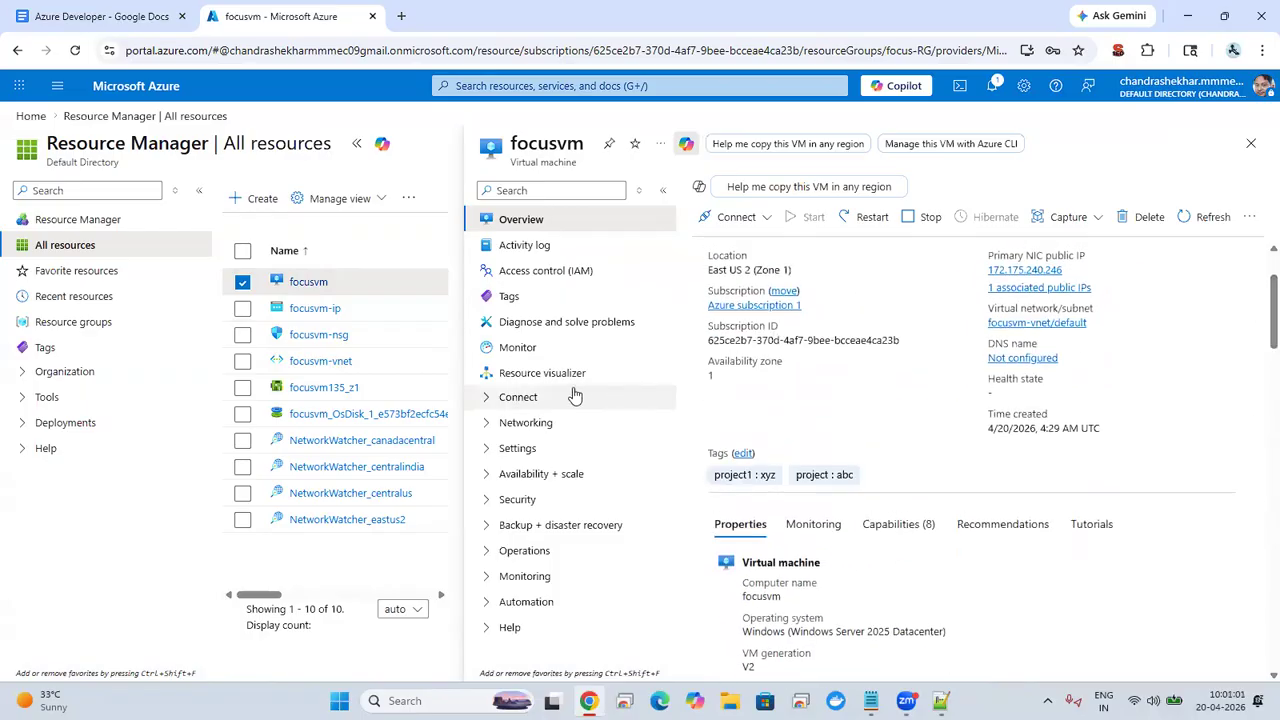
# Step: Open focusvm's Connect page, collapse the panes beside it, and download the RDP file without opening the connection
pyautogui.click(490, 399)
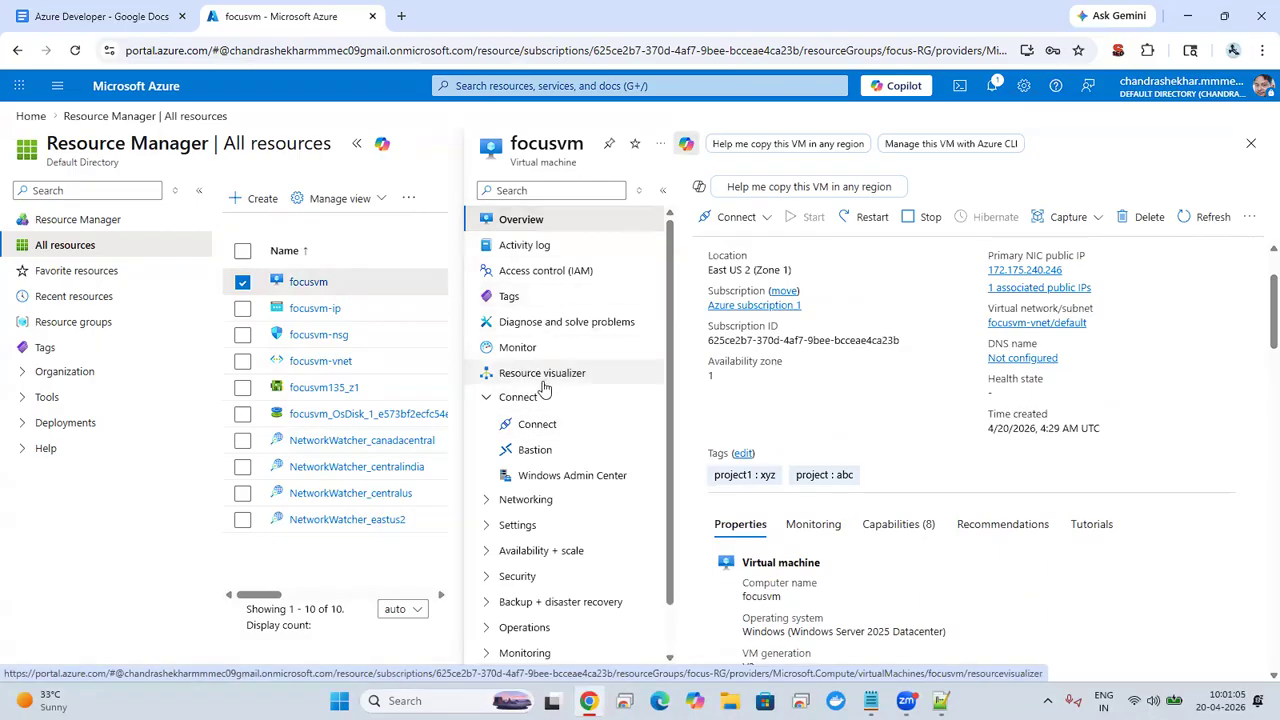
pyautogui.click(536, 424)
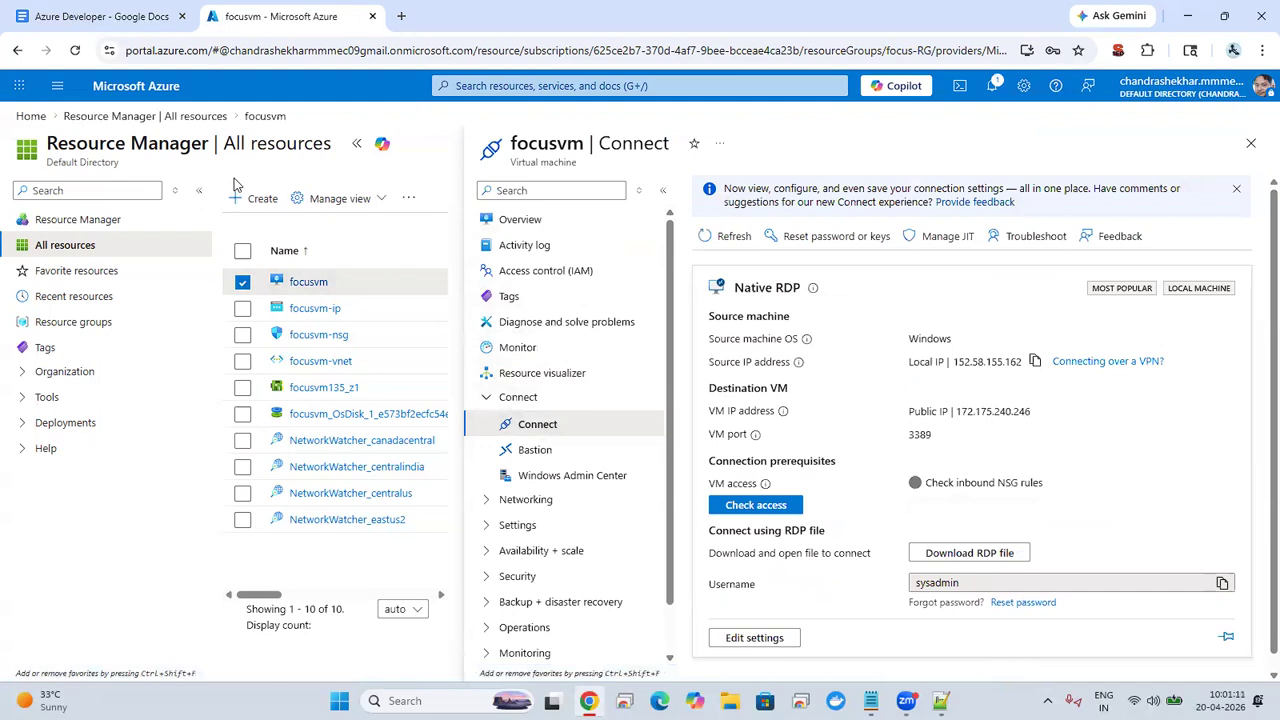
pyautogui.click(199, 192)
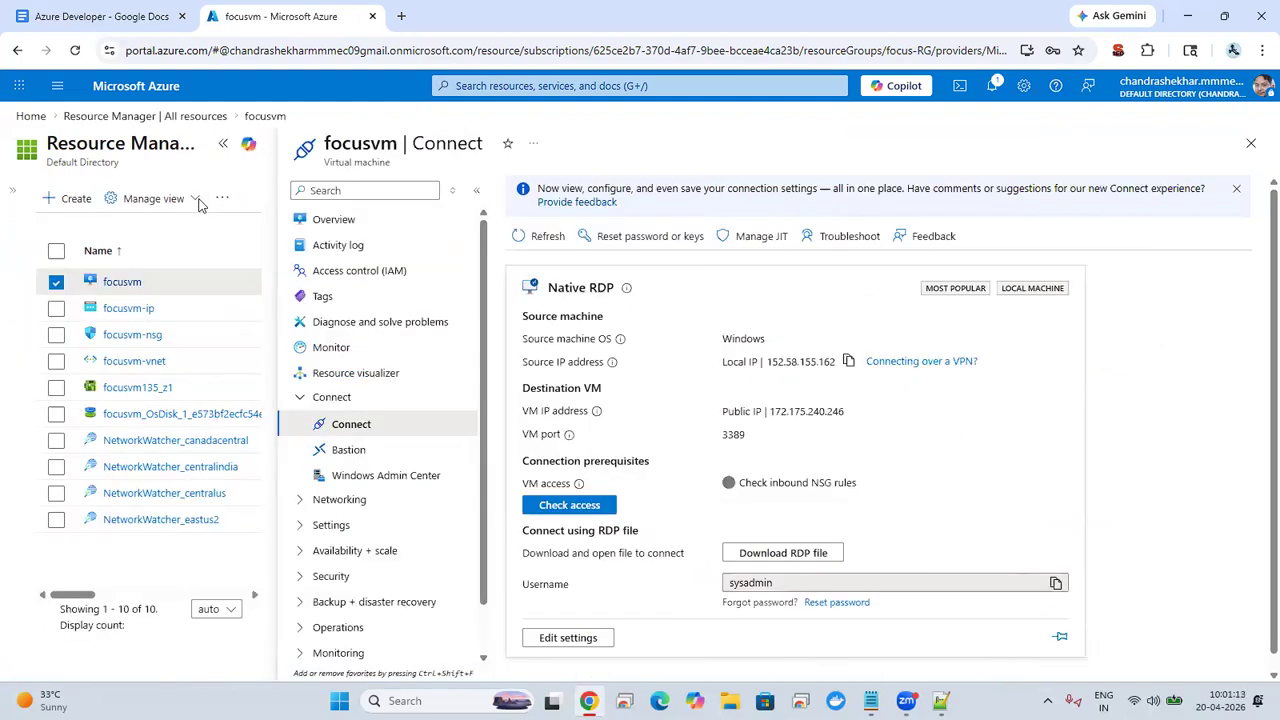
pyautogui.click(222, 142)
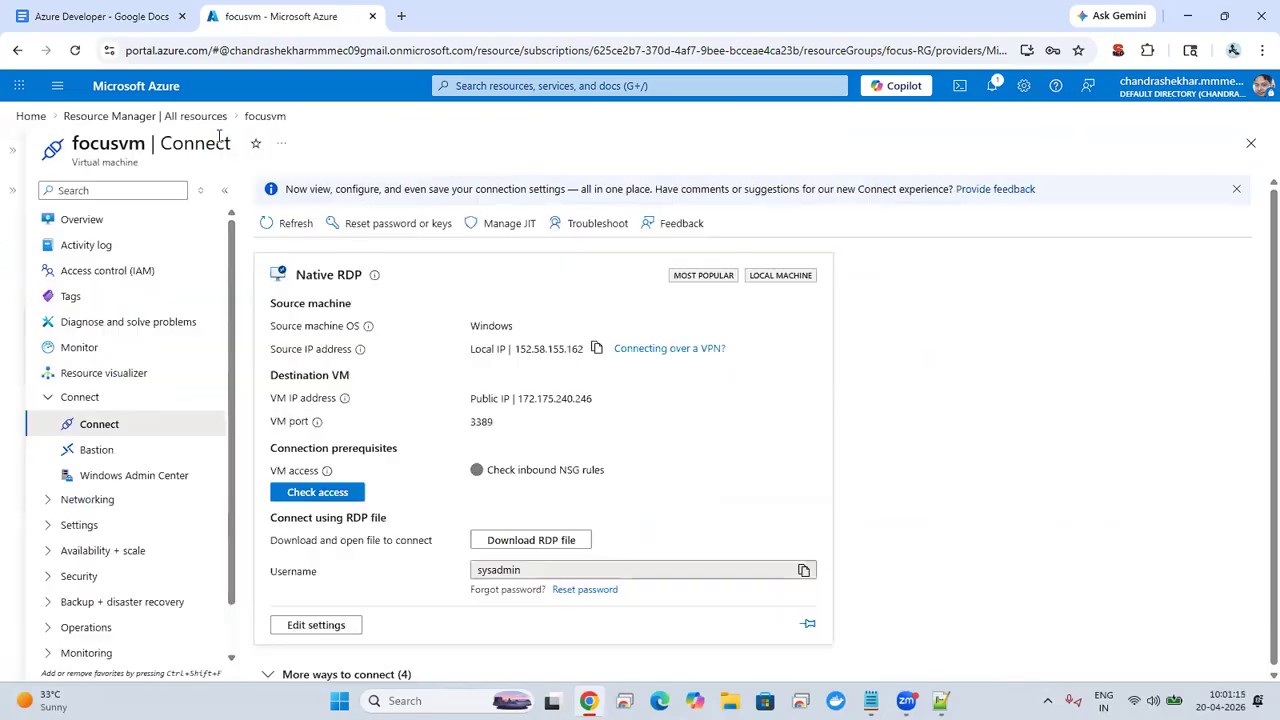
pyautogui.click(515, 546)
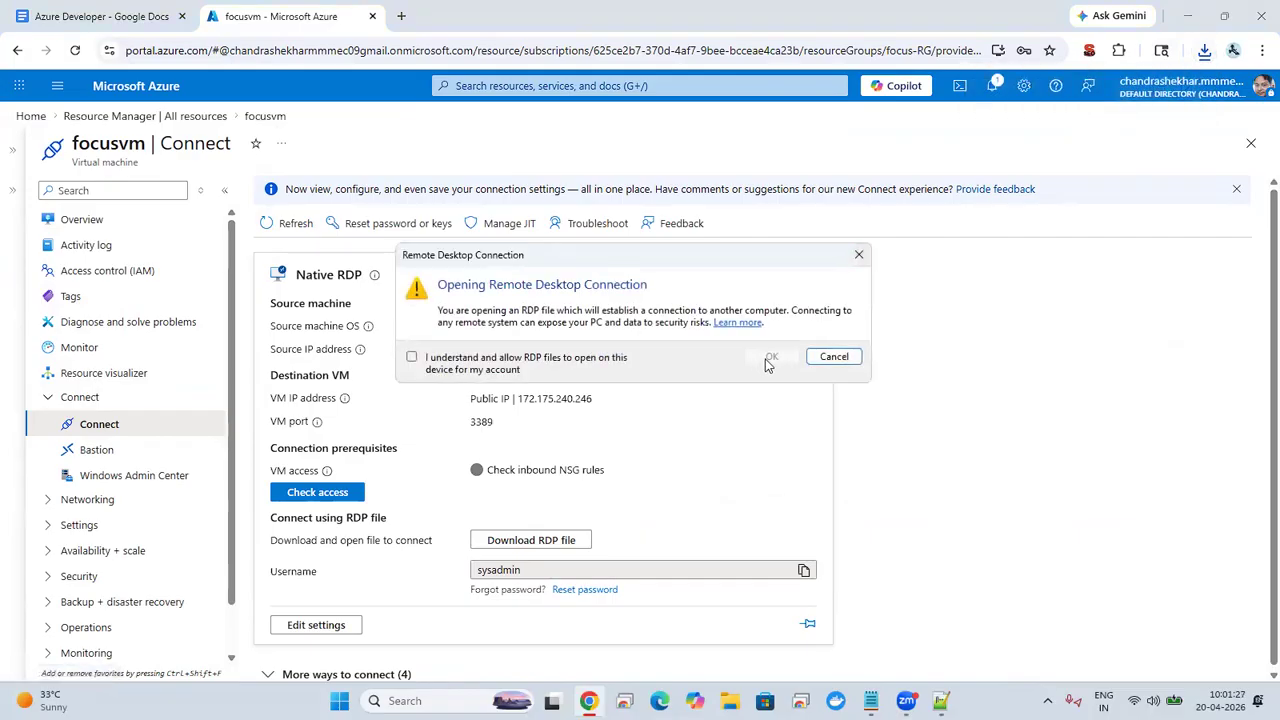
pyautogui.click(830, 357)
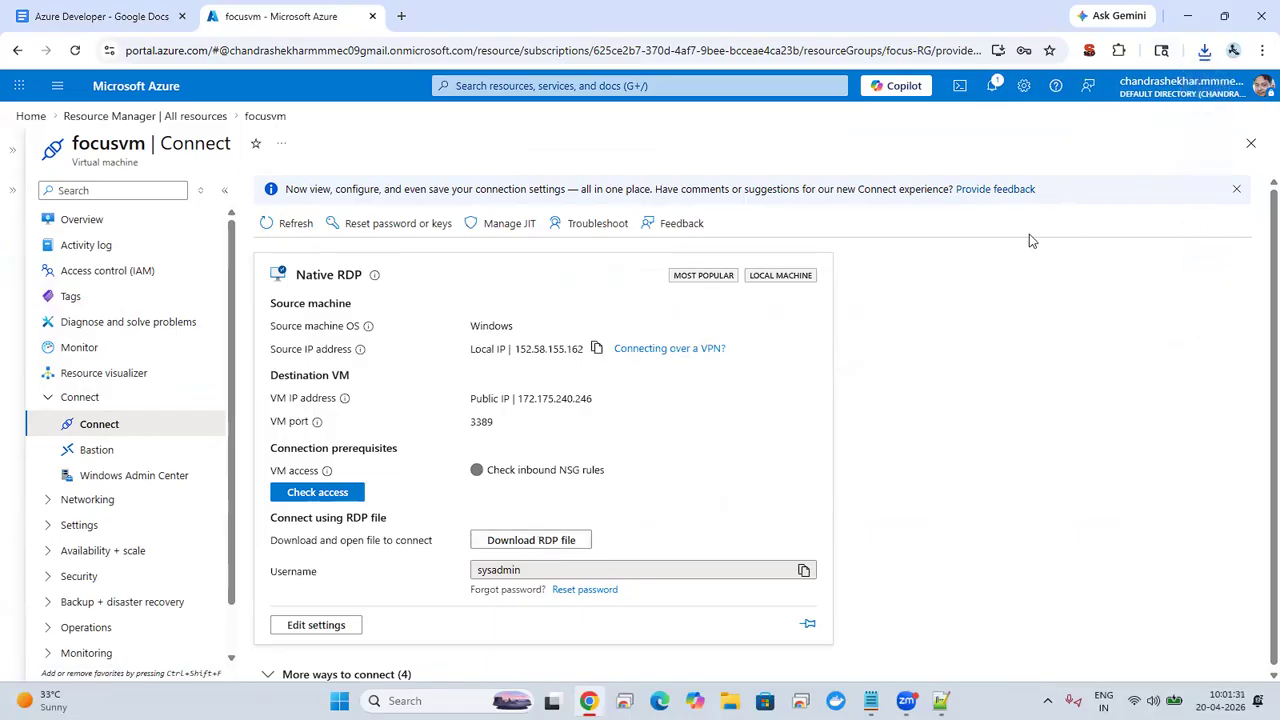
# Step: Open the downloaded focusvm (7).rdp, allow RDP files to open on this device, and connect to the remote computer
pyautogui.click(1204, 50)
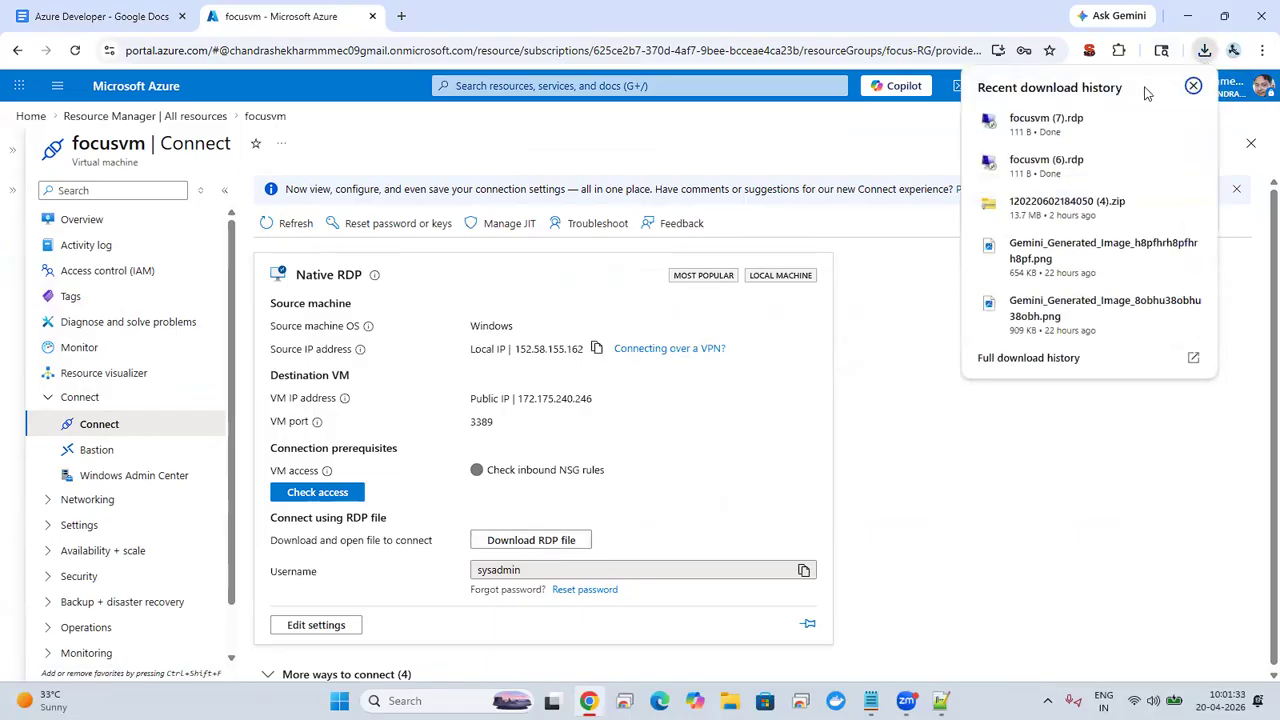
pyautogui.click(1077, 124)
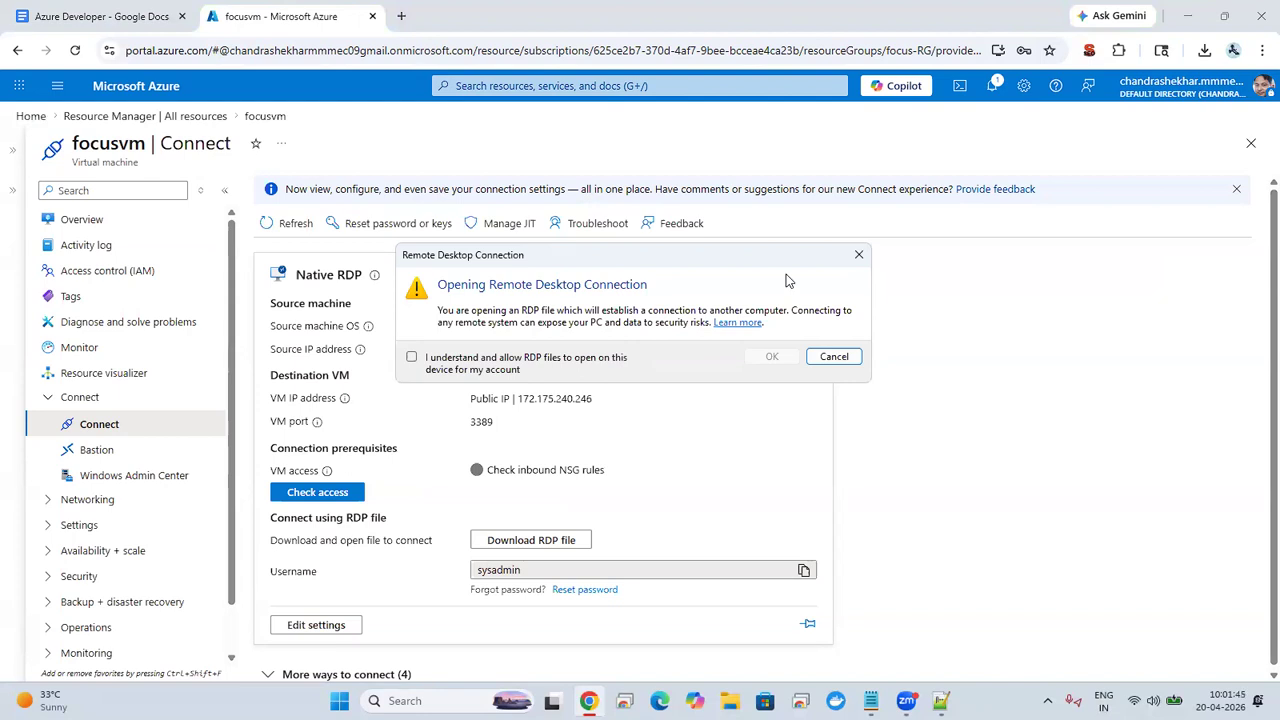
pyautogui.click(565, 364)
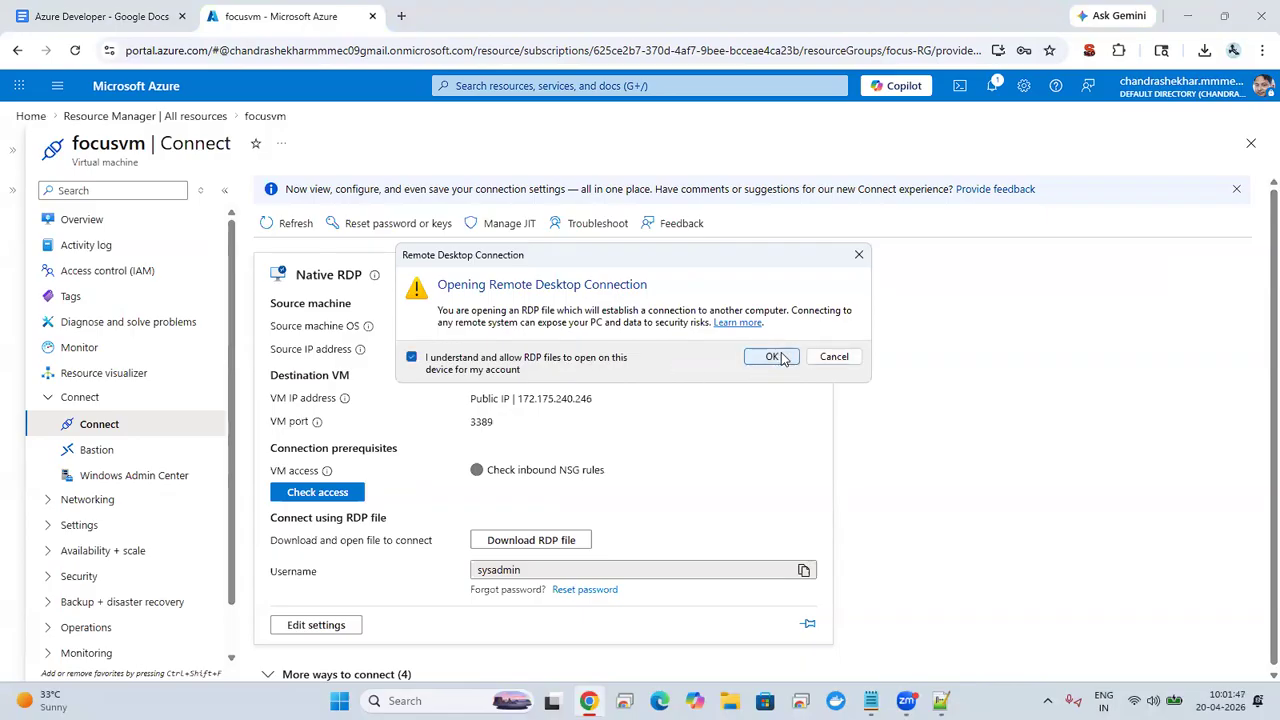
pyautogui.click(775, 357)
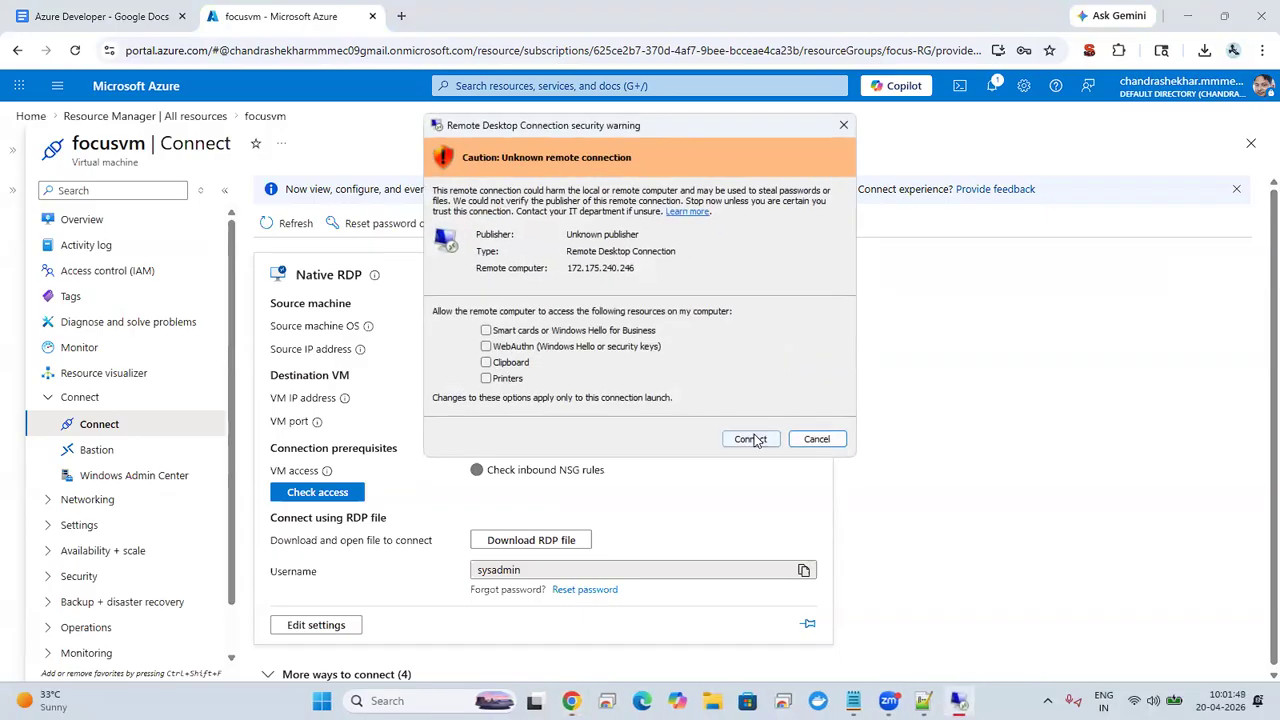
pyautogui.click(750, 439)
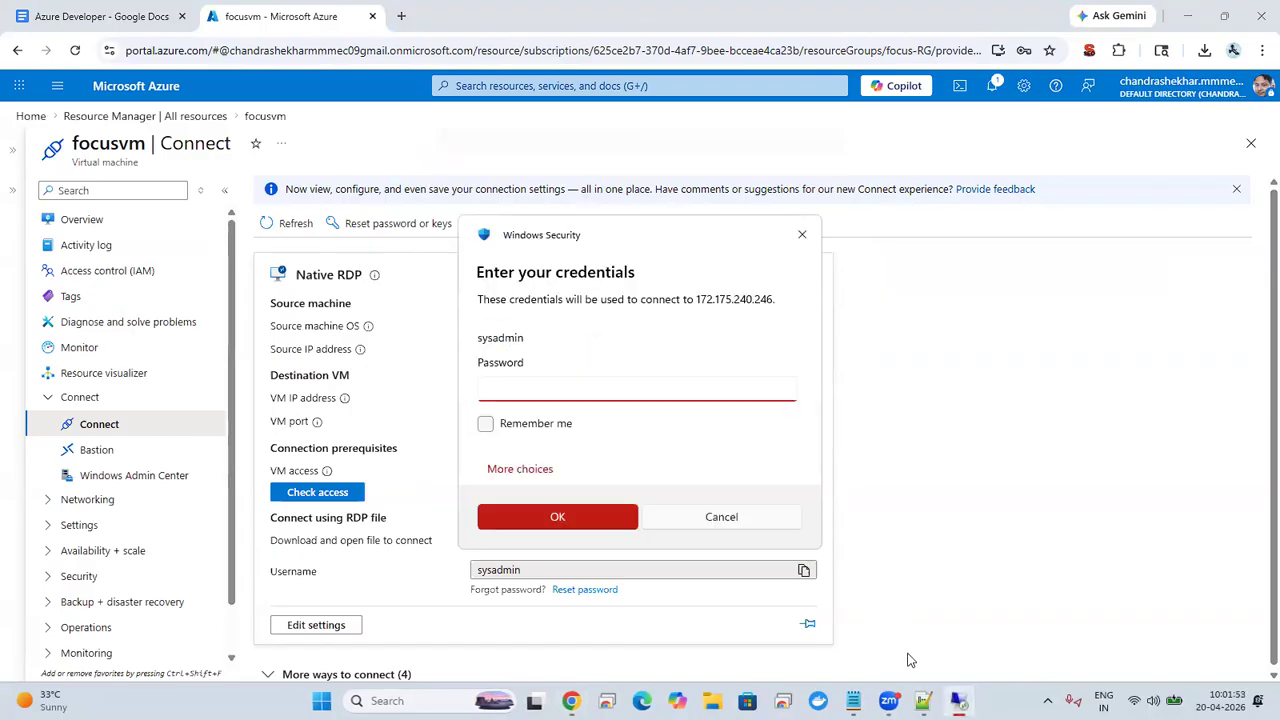
# Step: Copy the administrator password from the Notepad++ notes, enter it in the remote desktop password field, and connect despite the certificate warning
pyautogui.hotkey('alt', 'Tab')
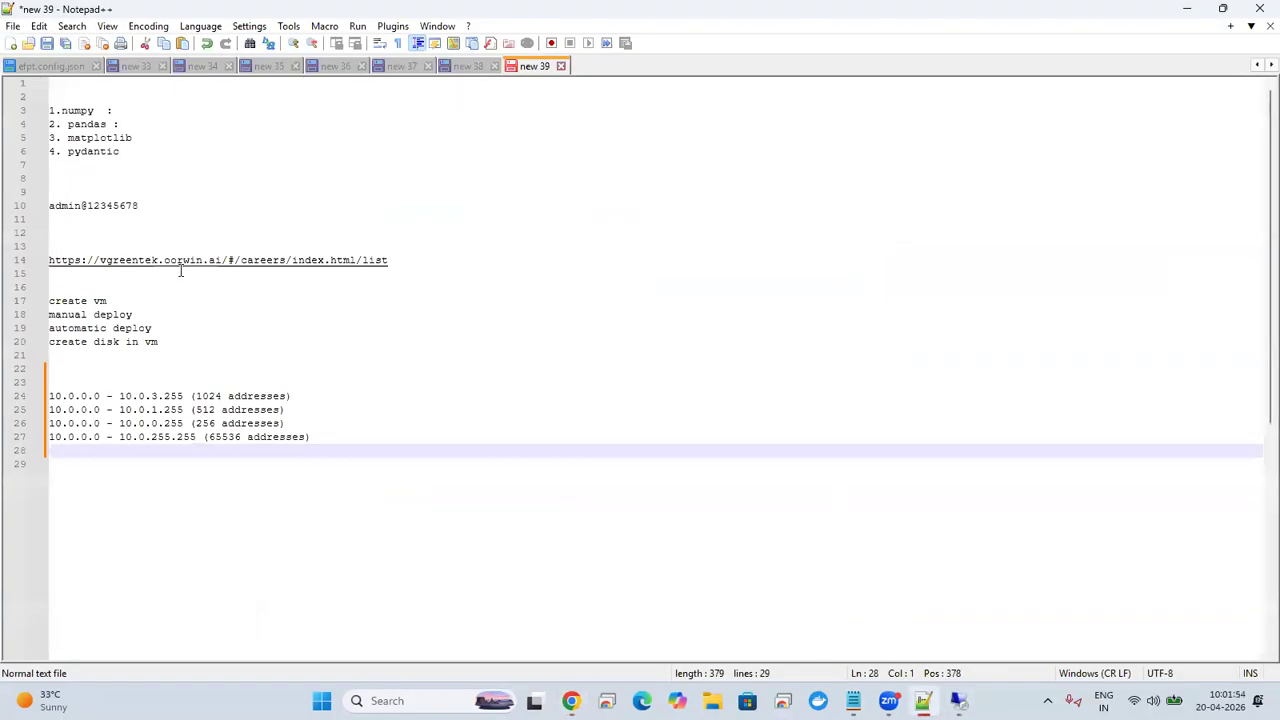
pyautogui.click(85, 210)
pyautogui.moveTo(49, 207); pyautogui.dragTo(143, 206)
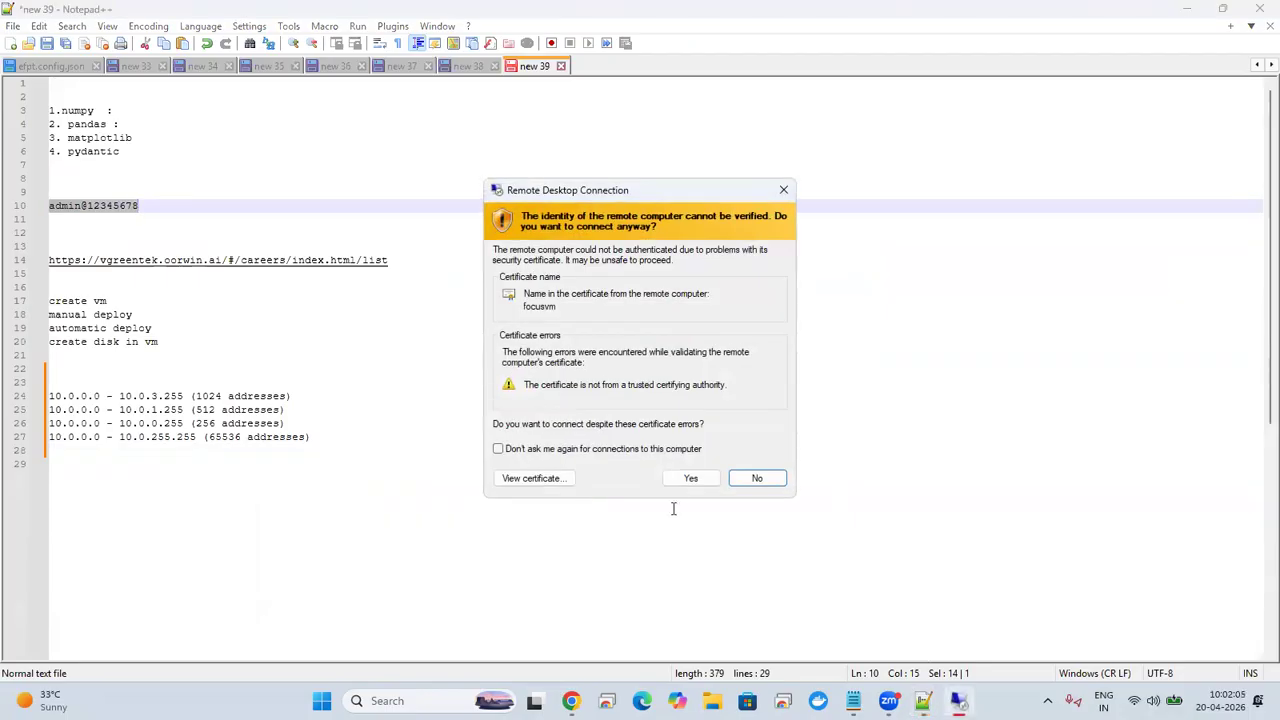
pyautogui.click(688, 478)
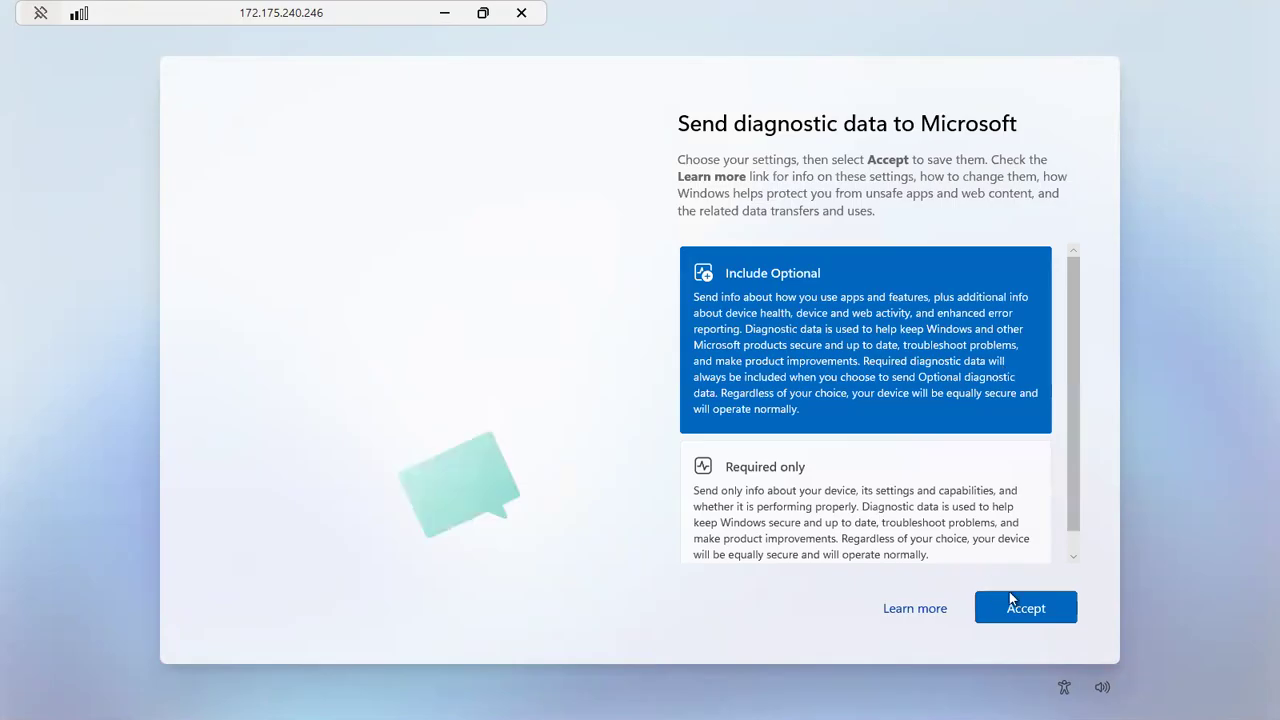
# Step: Accept the Include Optional diagnostic data setting on the server and dismiss the Server Manager pop-up
pyautogui.click(1045, 614)
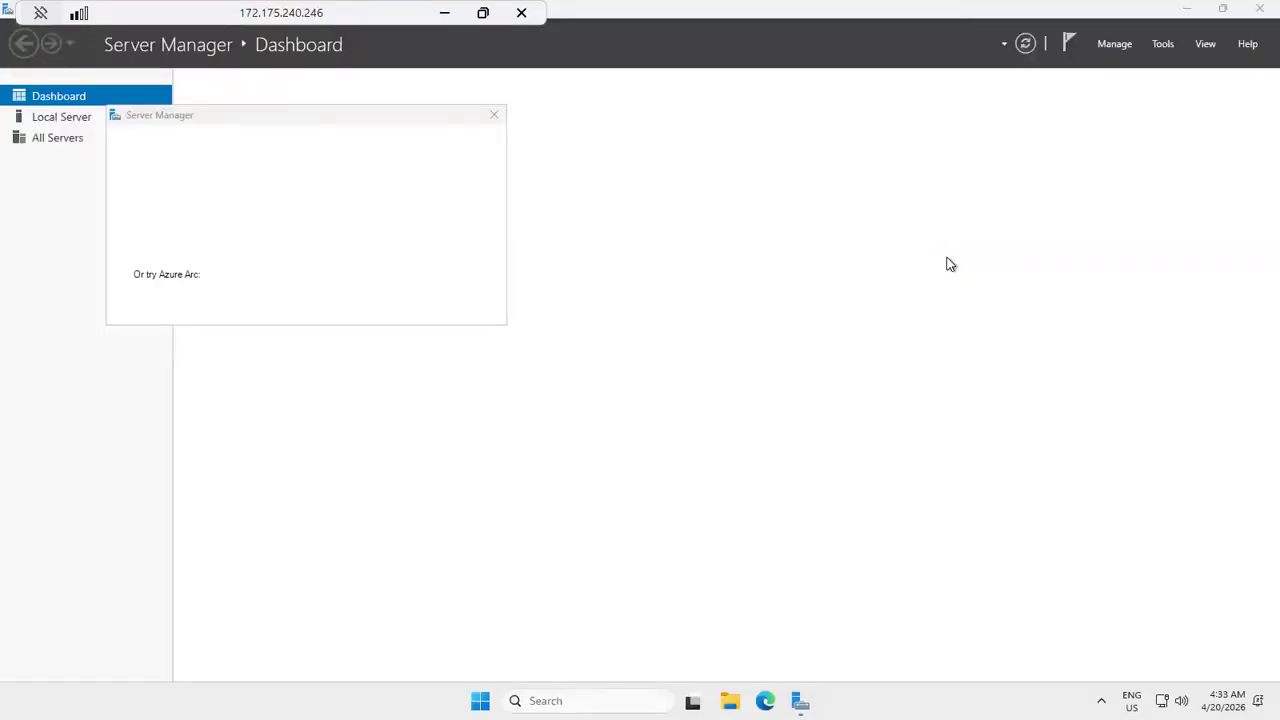
pyautogui.click(494, 118)
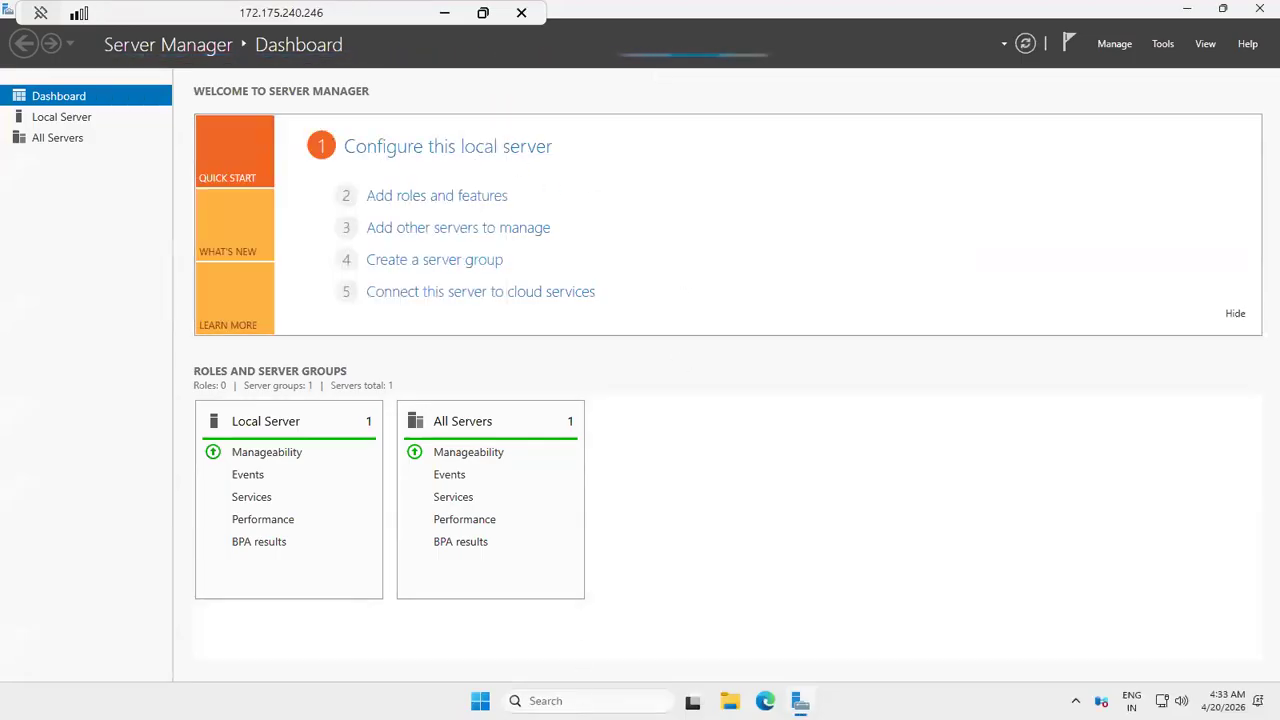
# Step: Search the remote server for PowerShell and run Windows PowerShell as administrator
pyautogui.click(588, 701)
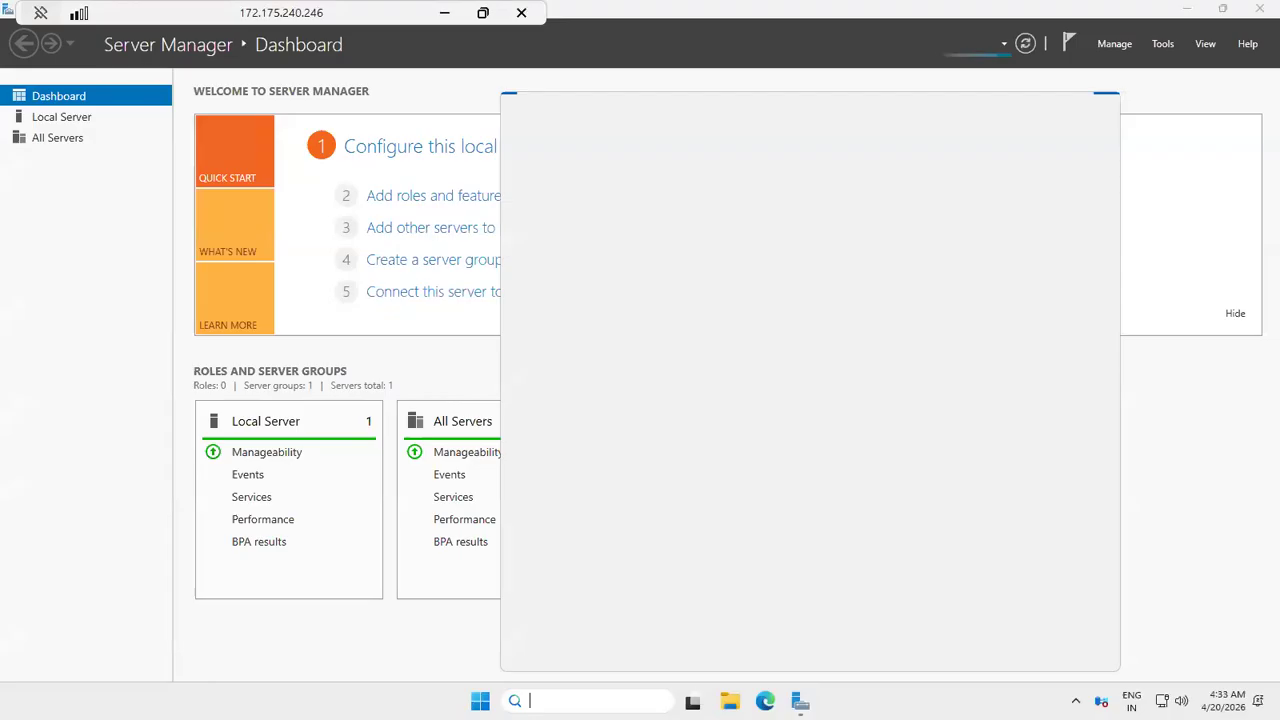
pyautogui.write('iis')
pyautogui.press('BackSpace')
pyautogui.press('BackSpace')
pyautogui.press('BackSpace')
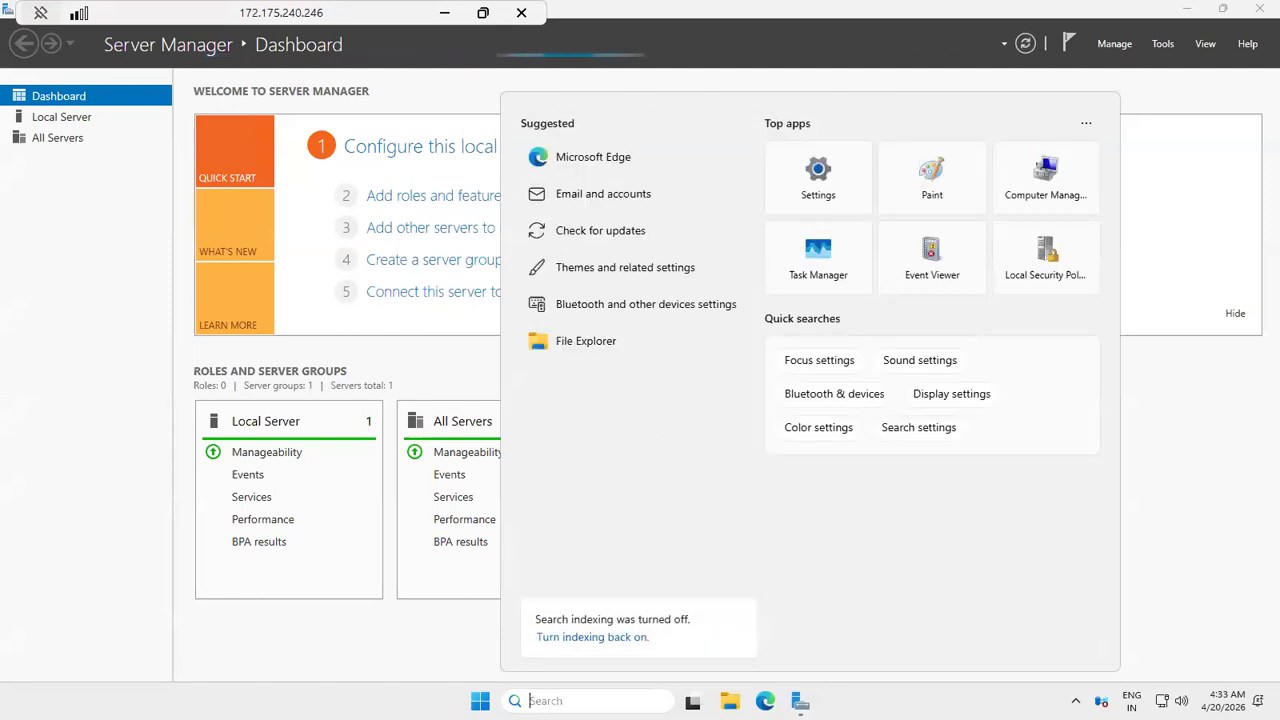
pyautogui.write('p')
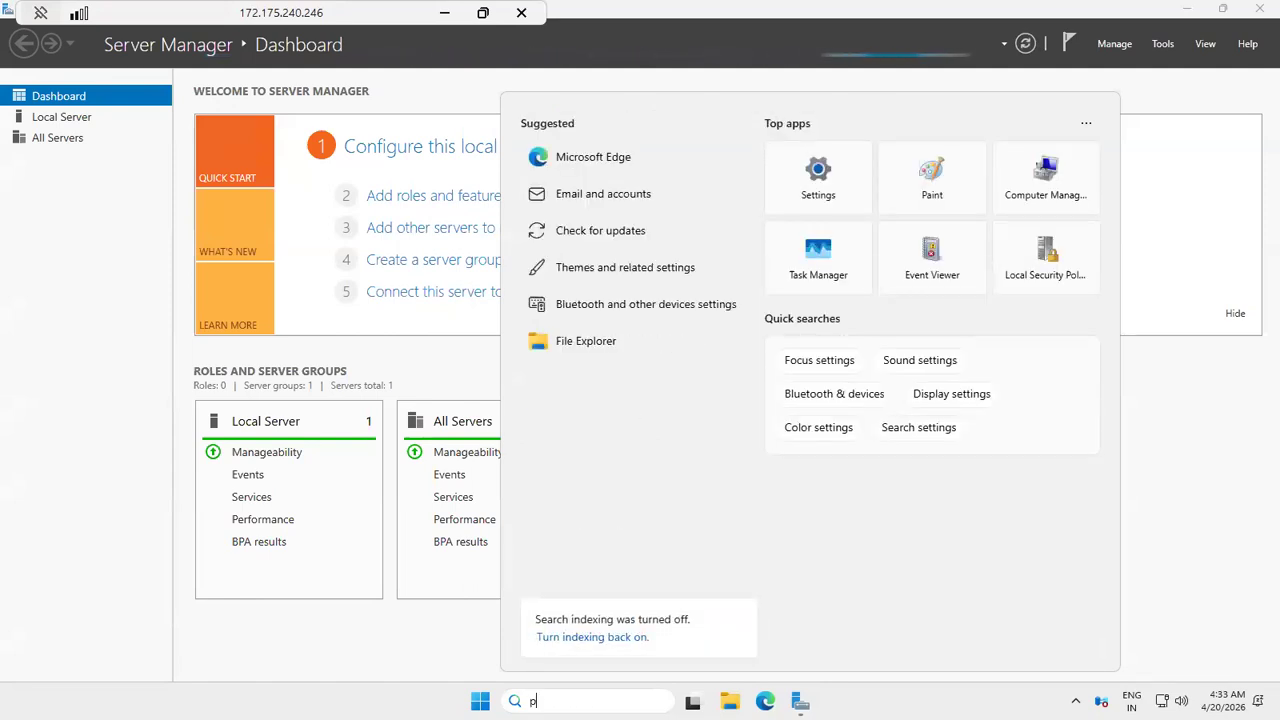
pyautogui.write('owersell')
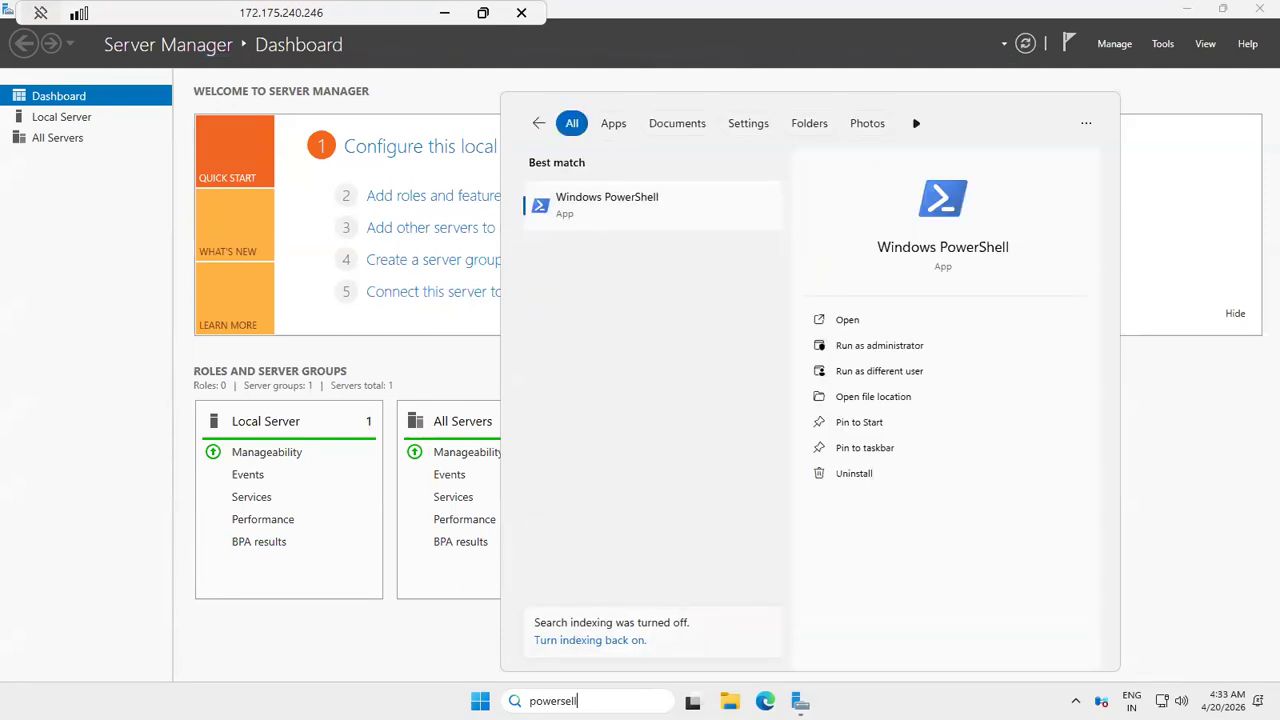
pyautogui.click(908, 350)
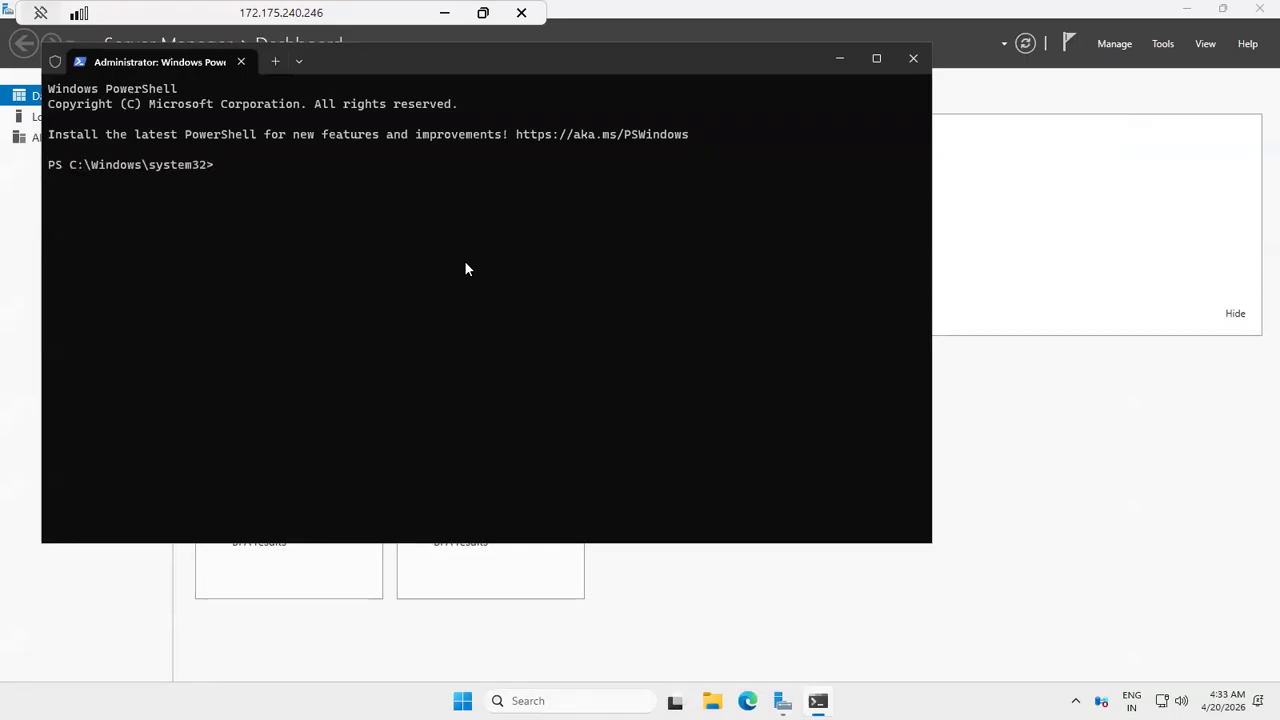
# Step: Install the IIS web server by running Install-WindowsFeature -name Web-Server -IncludeManagementTools
pyautogui.write('Install')
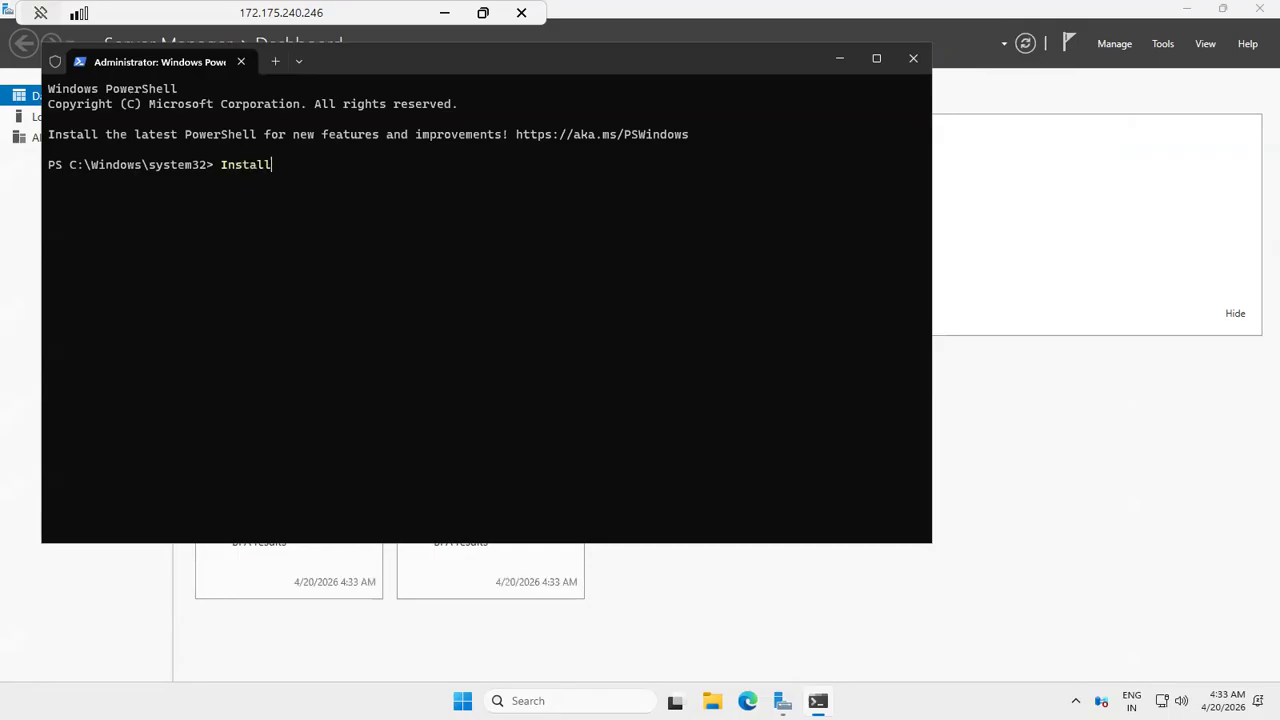
pyautogui.write('-Window')
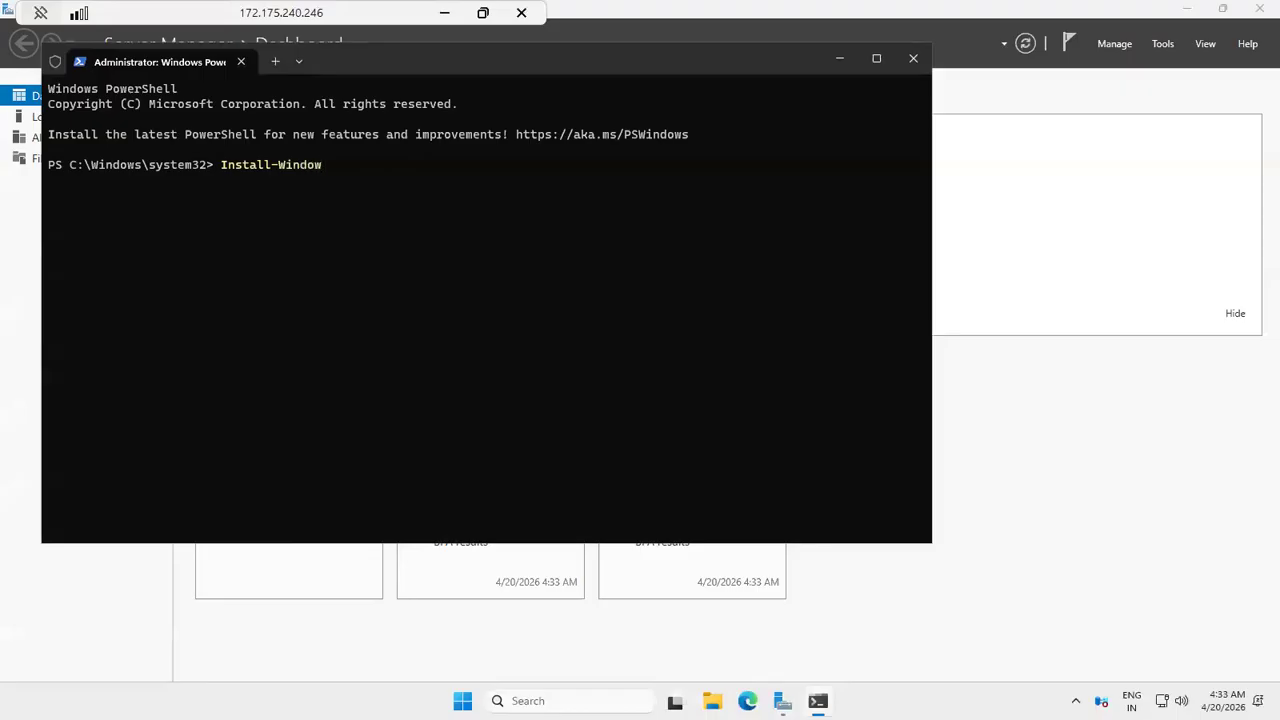
pyautogui.write('sFeature')
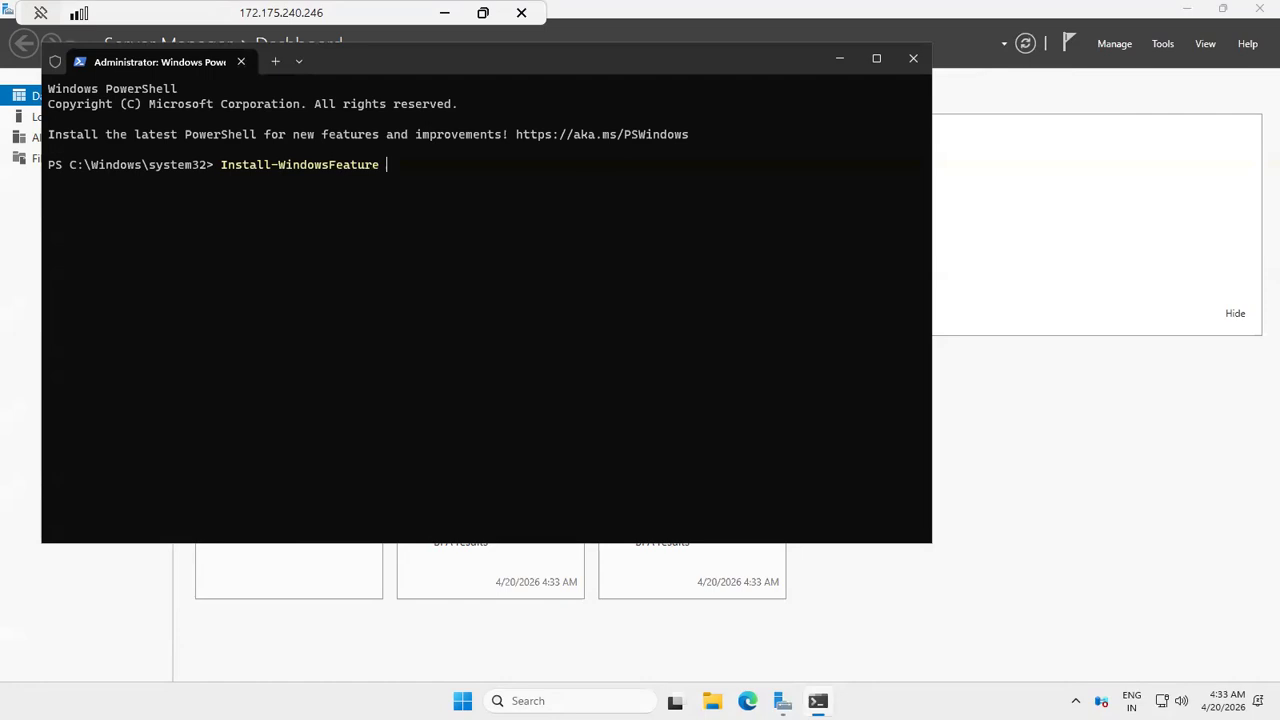
pyautogui.write(' -name -')
pyautogui.press('BackSpace')
pyautogui.write('Web-Server -IncludeManagement')
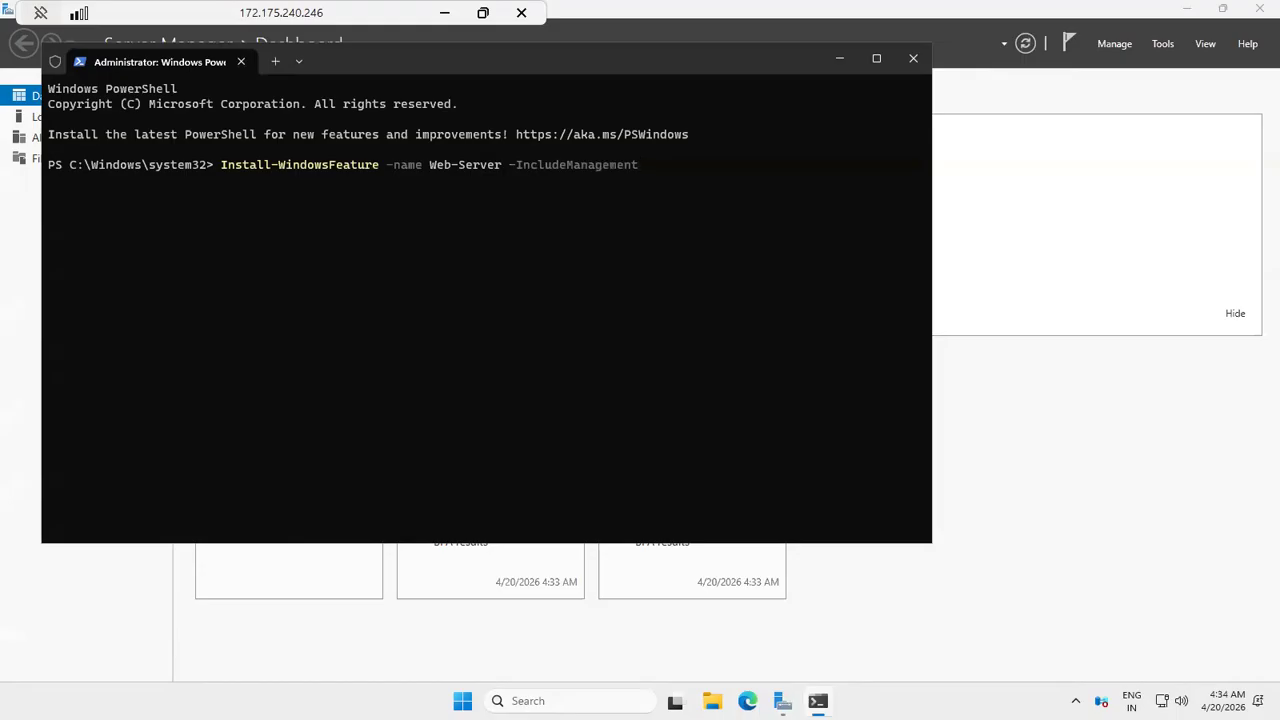
pyautogui.write('Tools')
pyautogui.press('Return')
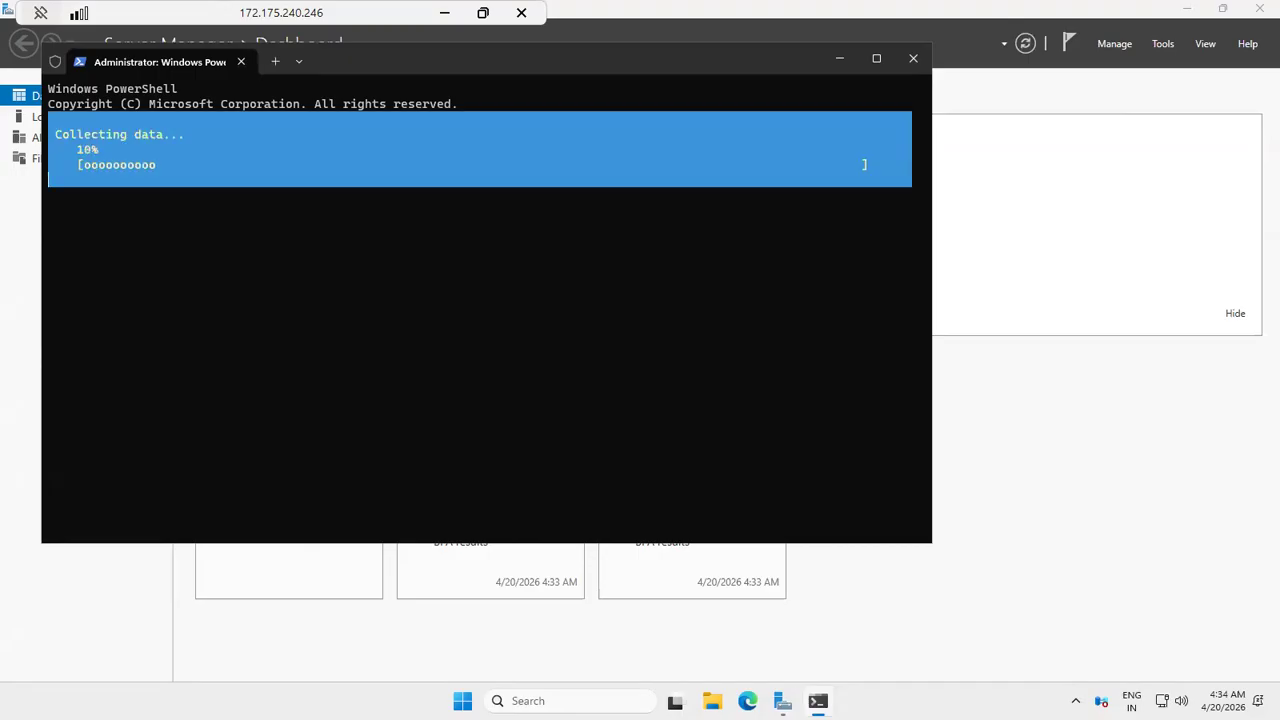
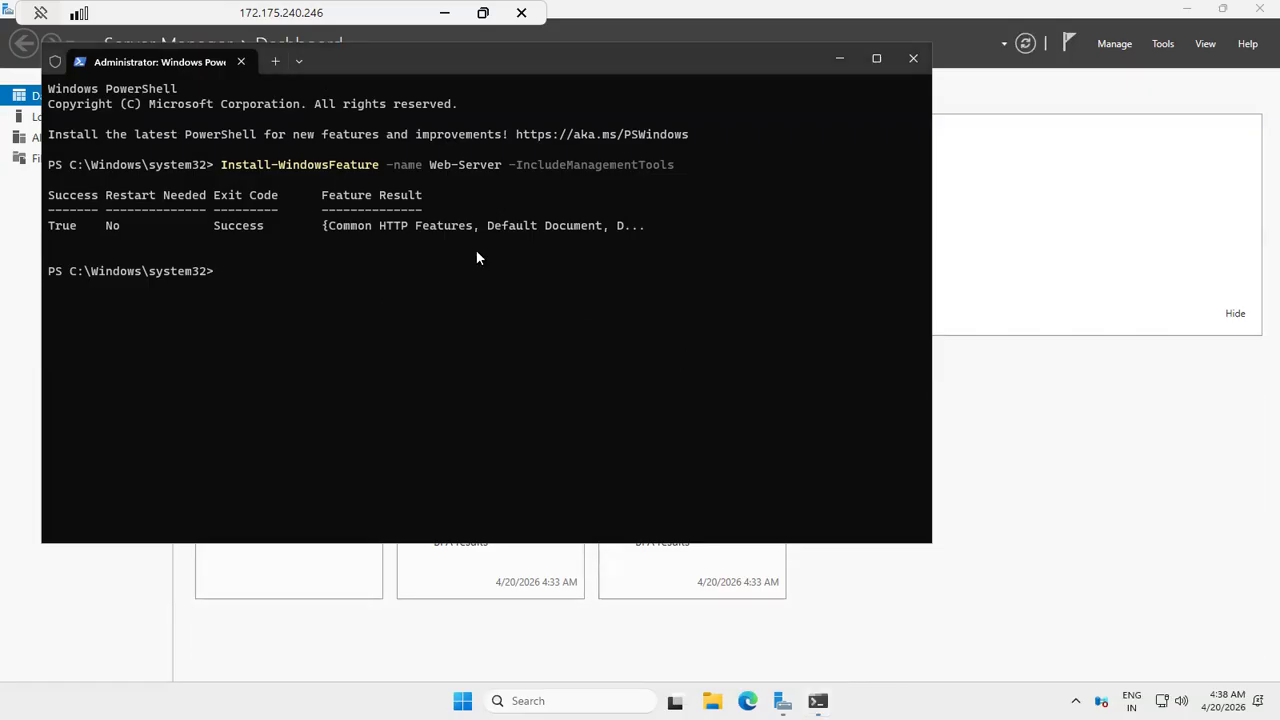
# Step: Browse to C:\inetpub\wwwroot on the remote server and delete the iisstart PNG file
pyautogui.press('super+e')
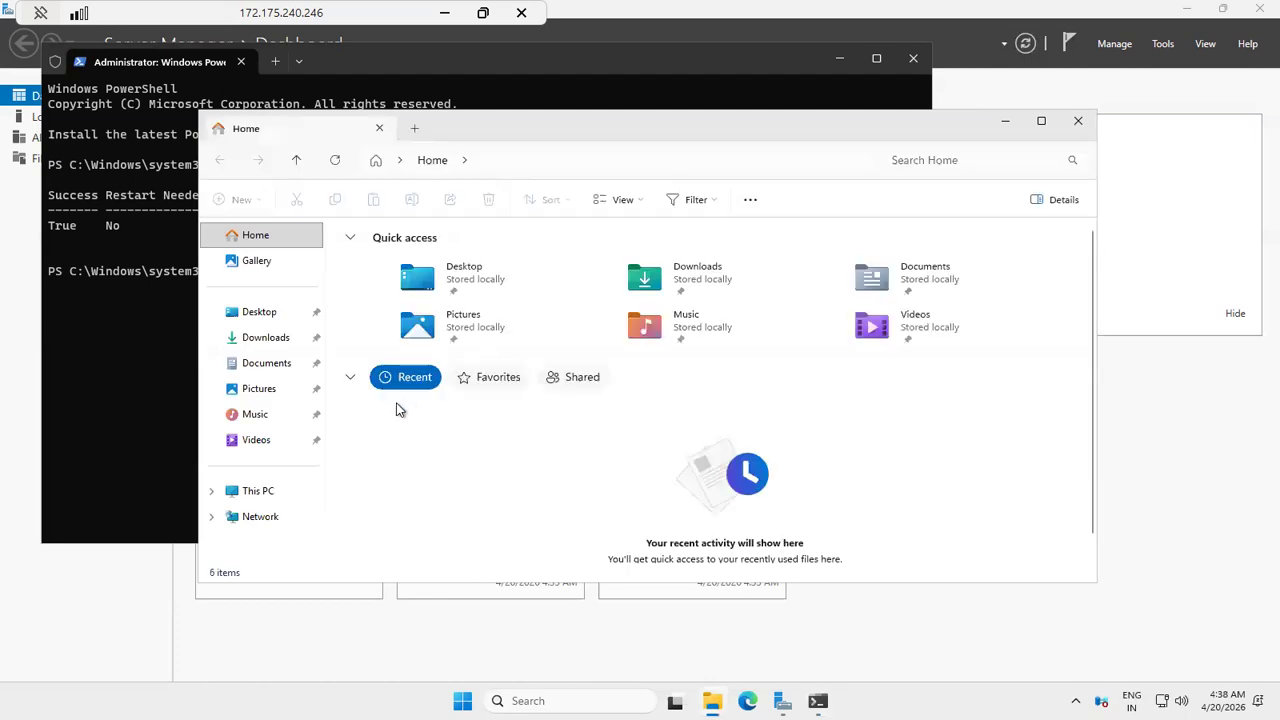
pyautogui.click(257, 491)
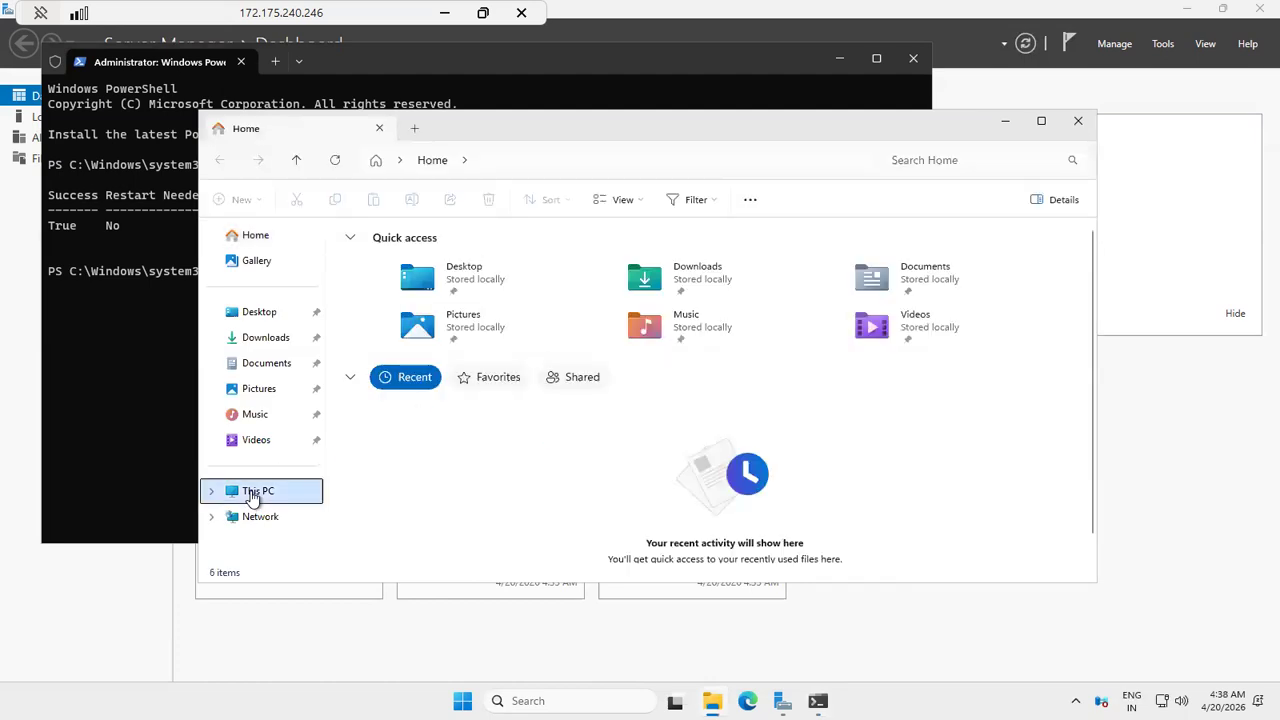
pyautogui.doubleClick(435, 260)
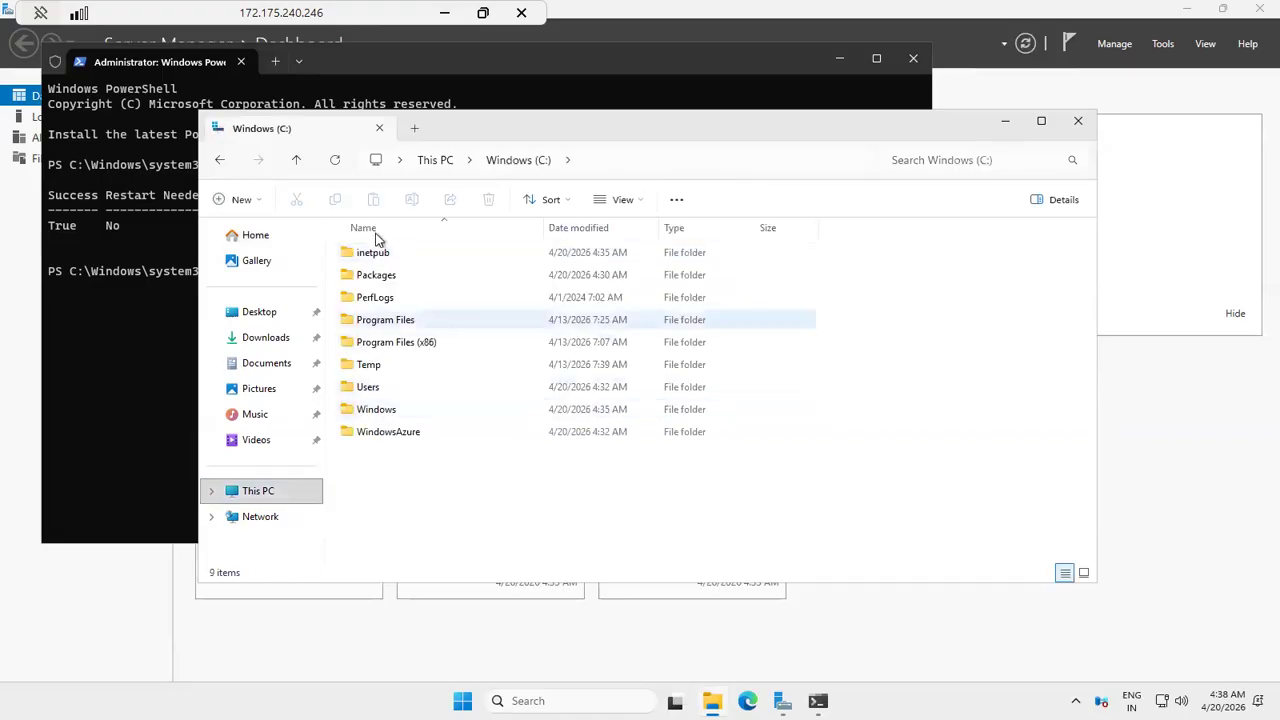
pyautogui.doubleClick(387, 258)
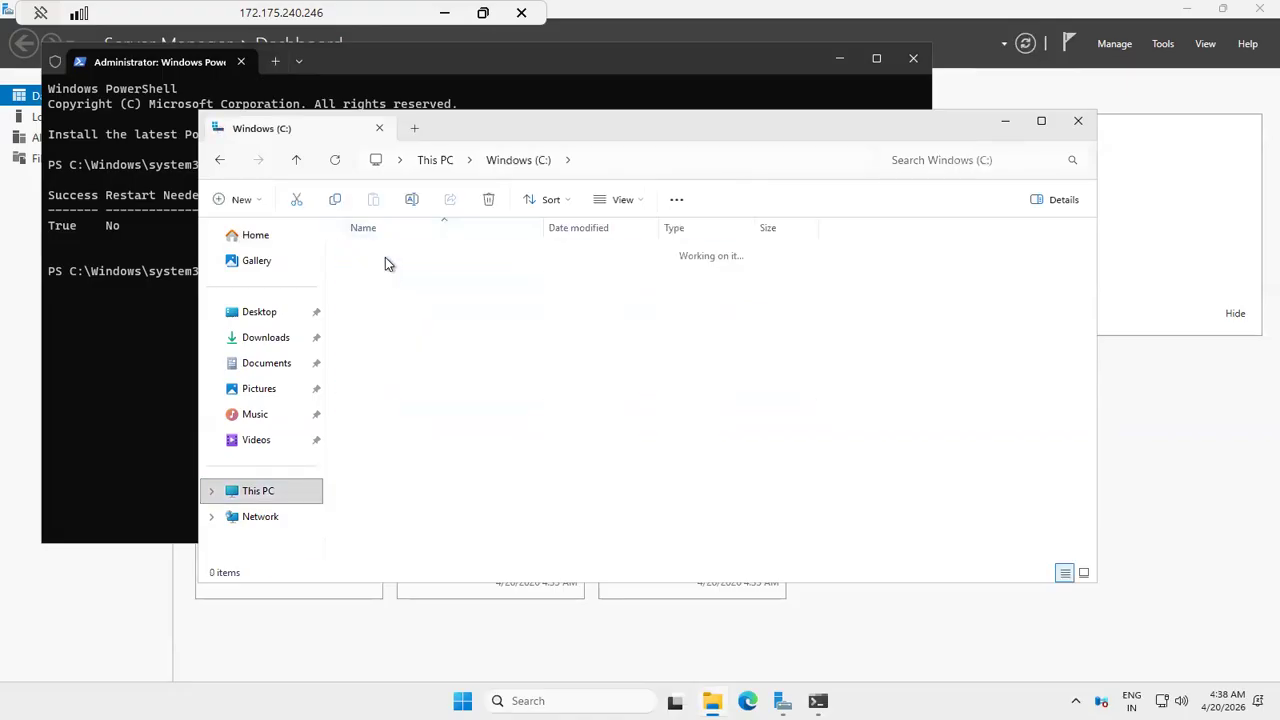
pyautogui.doubleClick(386, 366)
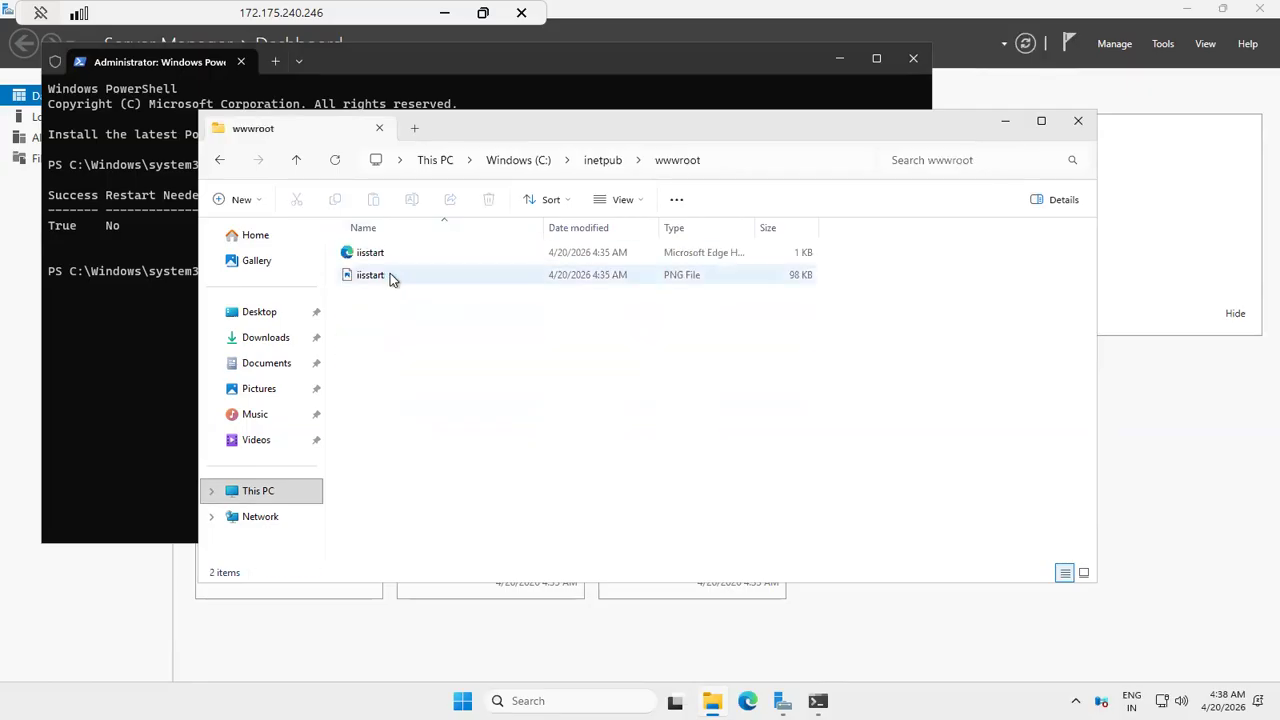
pyautogui.click(390, 273)
pyautogui.press('Delete')
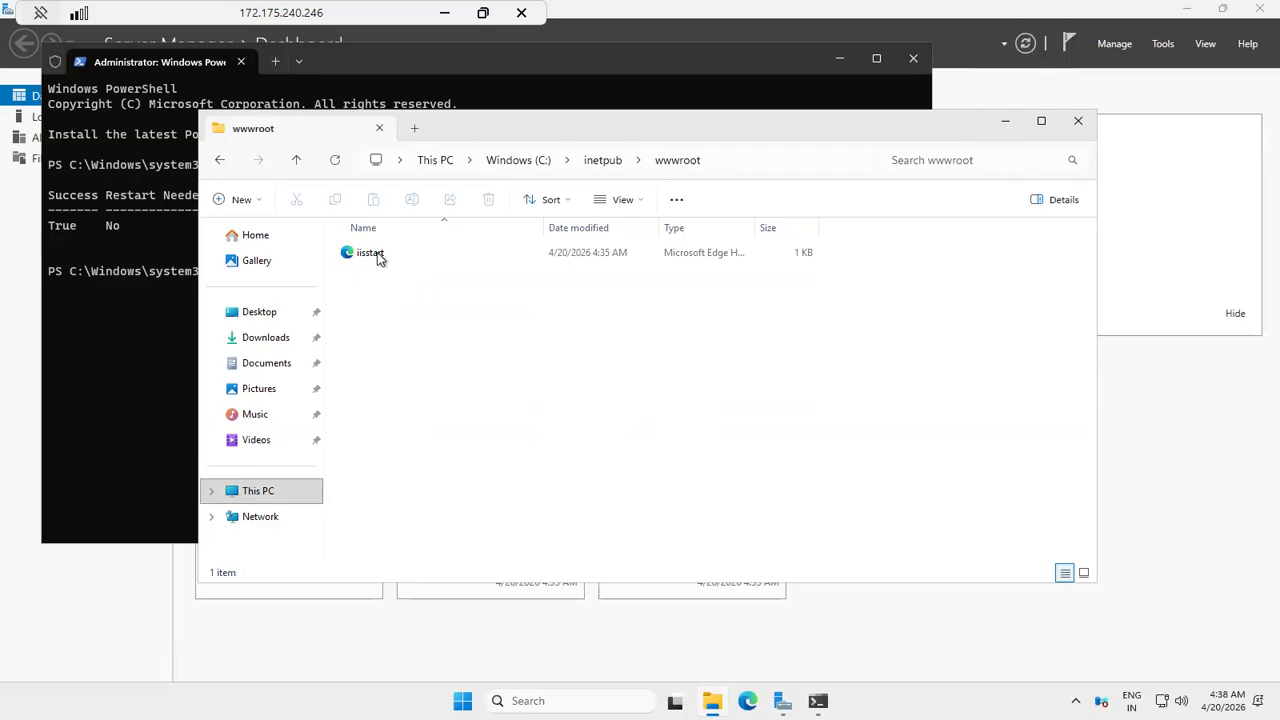
# Step: Open the iisstart HTML file in Notepad and clear its entire content
pyautogui.click(378, 256)
pyautogui.rightClick(377, 252)
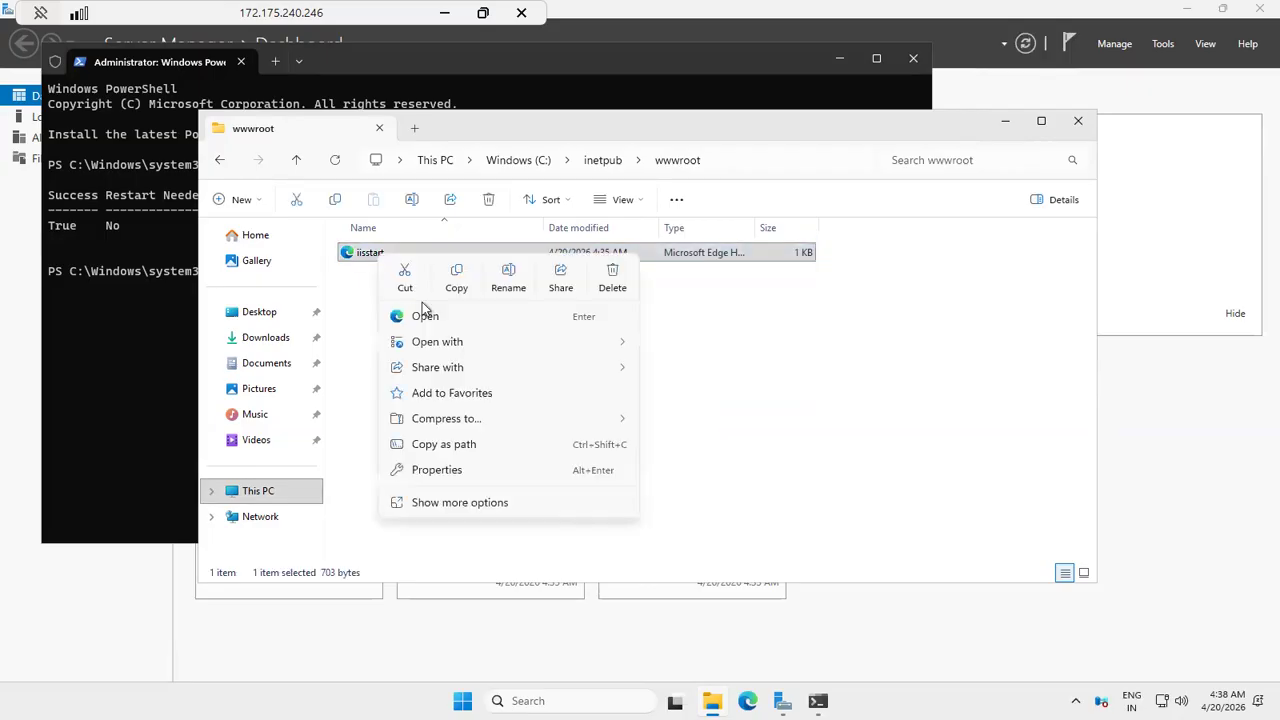
pyautogui.moveTo(562, 345)
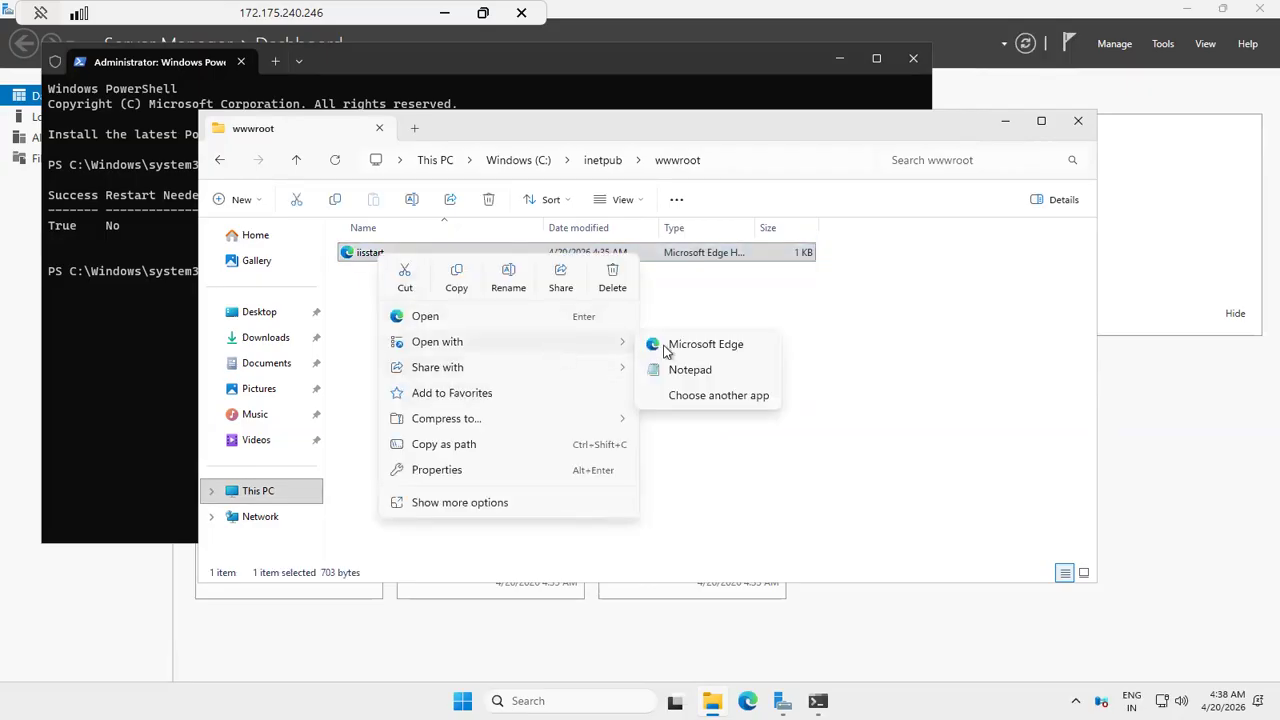
pyautogui.click(698, 374)
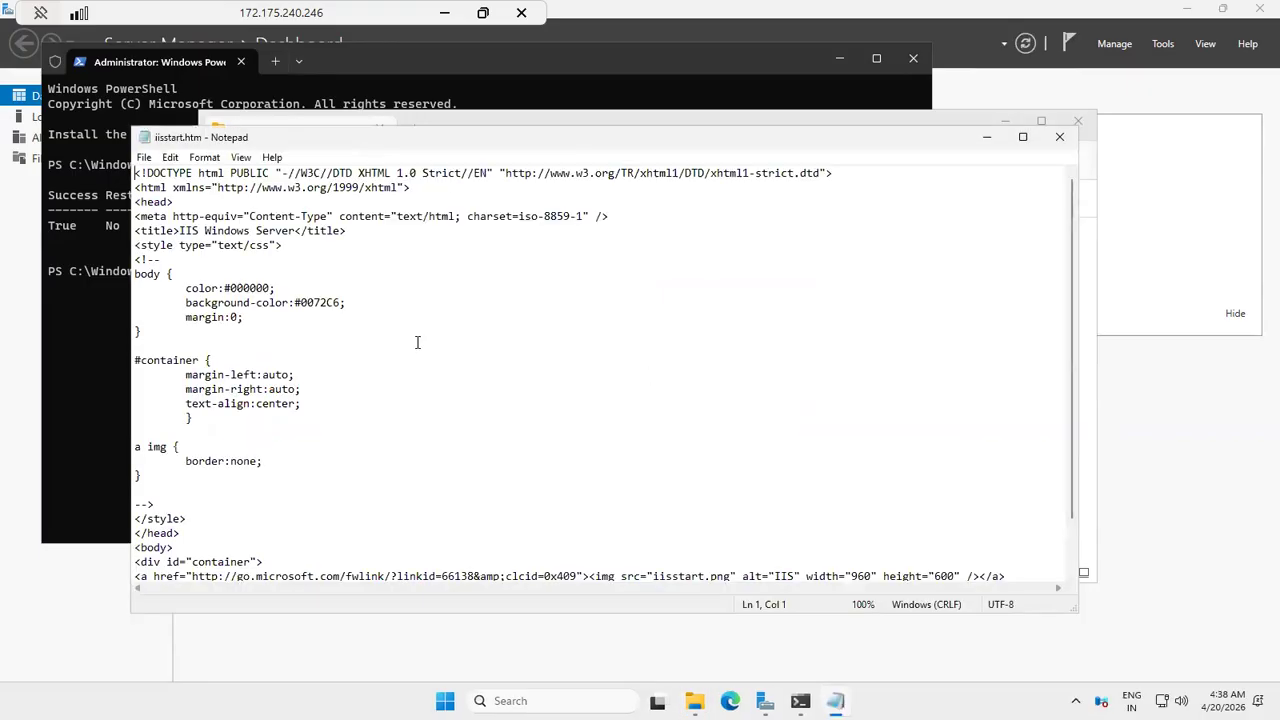
pyautogui.hotkey('ctrl', 'a')
pyautogui.press('Delete')
# Step: Write <h1>my vm </h1> as the content of iisstart.htm, save the file, and close Notepad
pyautogui.write('<h')
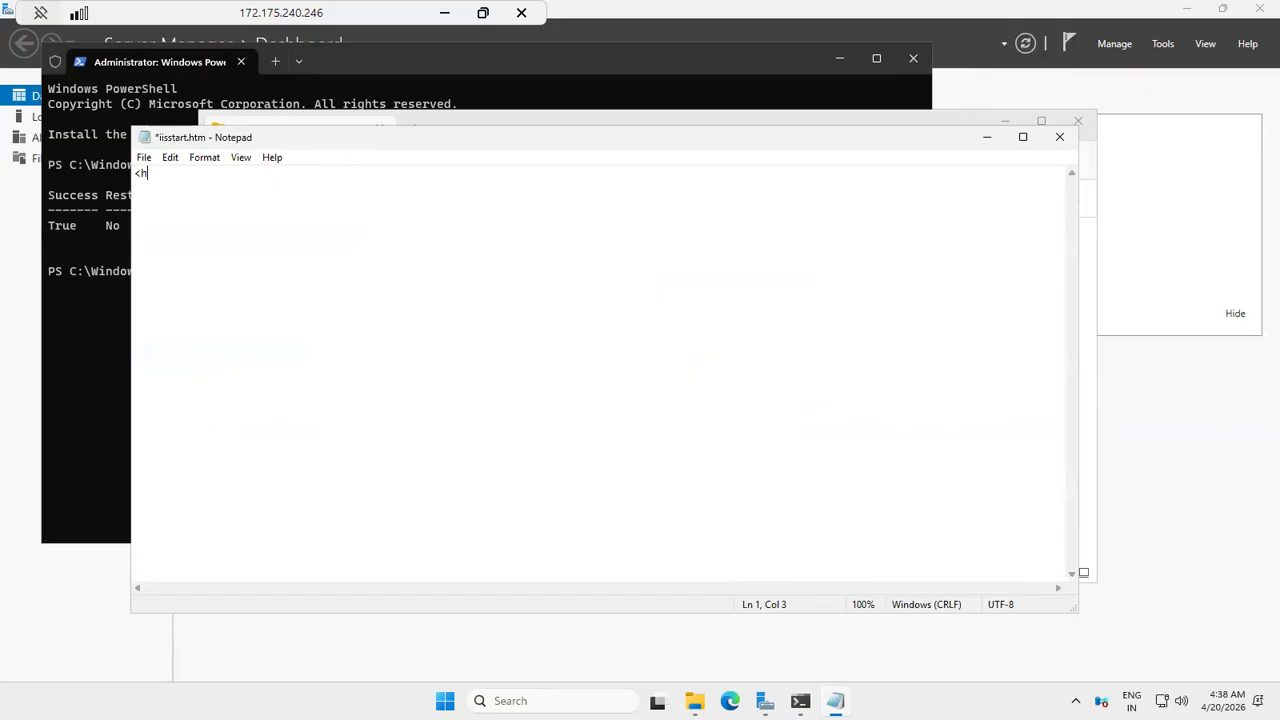
pyautogui.write('1>my vm </')
pyautogui.press('BackSpace')
pyautogui.write('/h1>')
pyautogui.hotkey('ctrl', 's')
pyautogui.click(1060, 137)
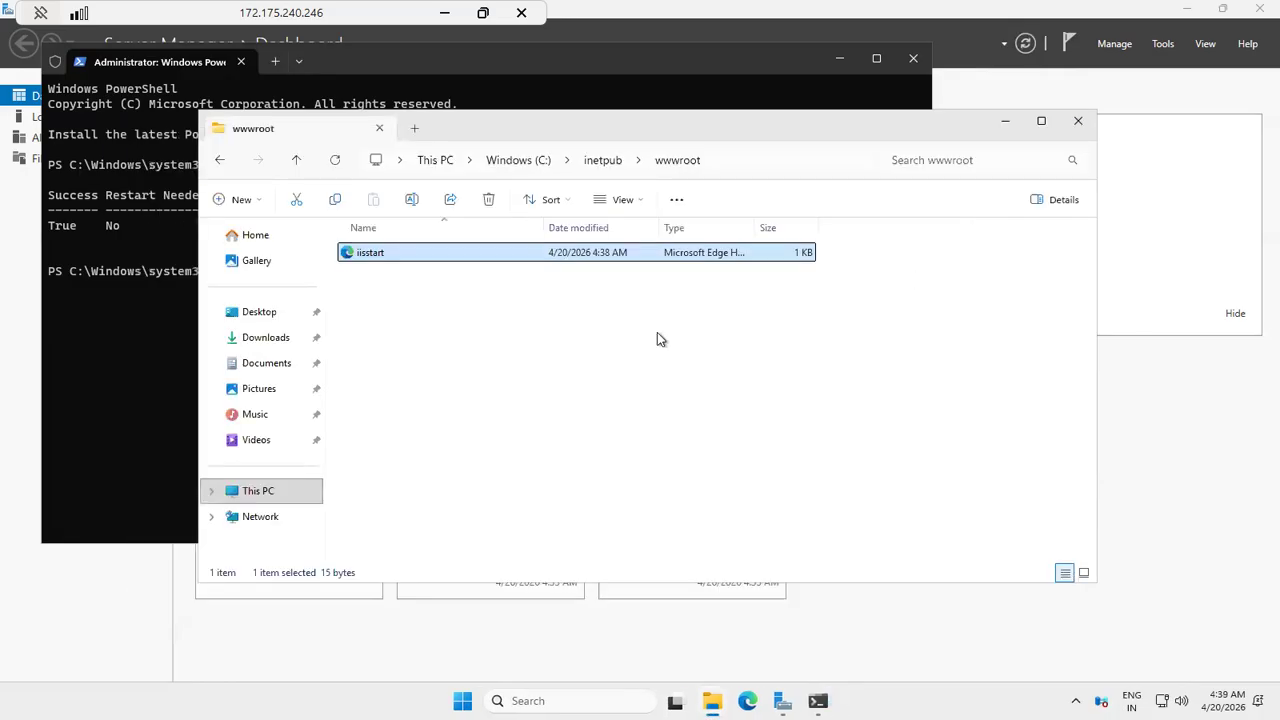
# Step: Search the remote server for iis and open Internet Information Services (IIS) Manager
pyautogui.click(442, 14)
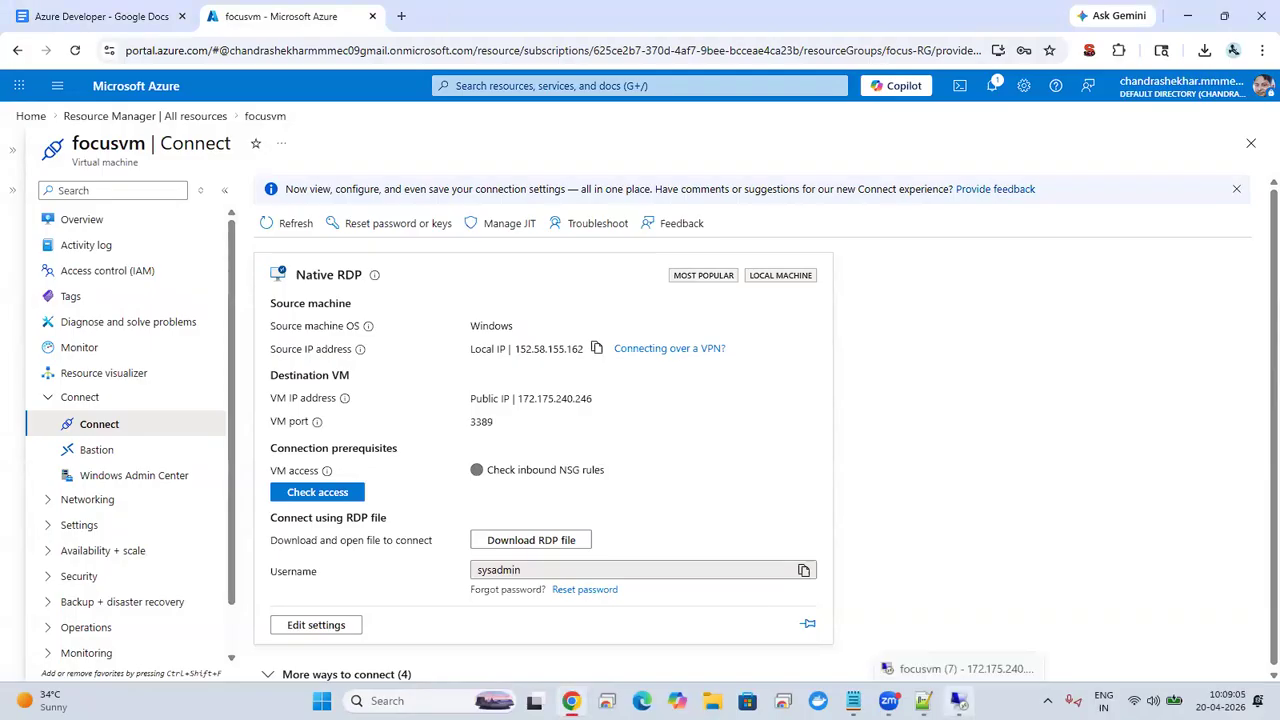
pyautogui.click(957, 700)
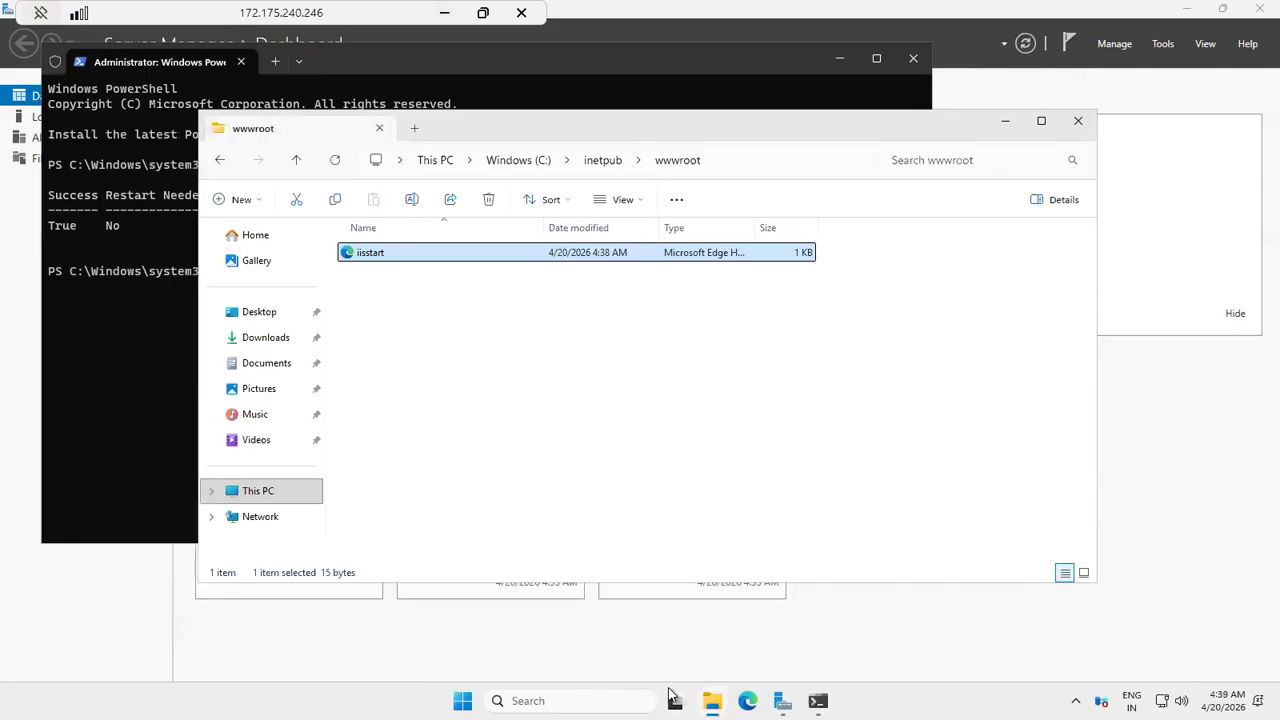
pyautogui.click(560, 700)
pyautogui.write('iis')
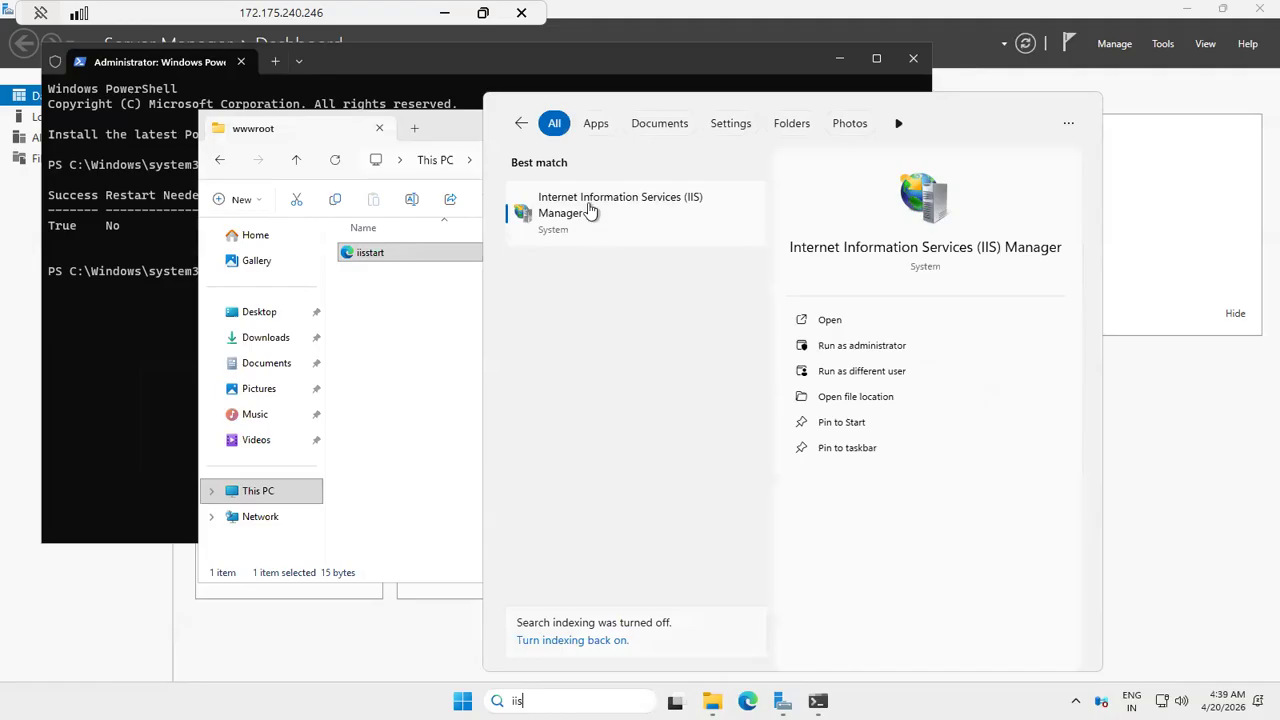
pyautogui.click(589, 206)
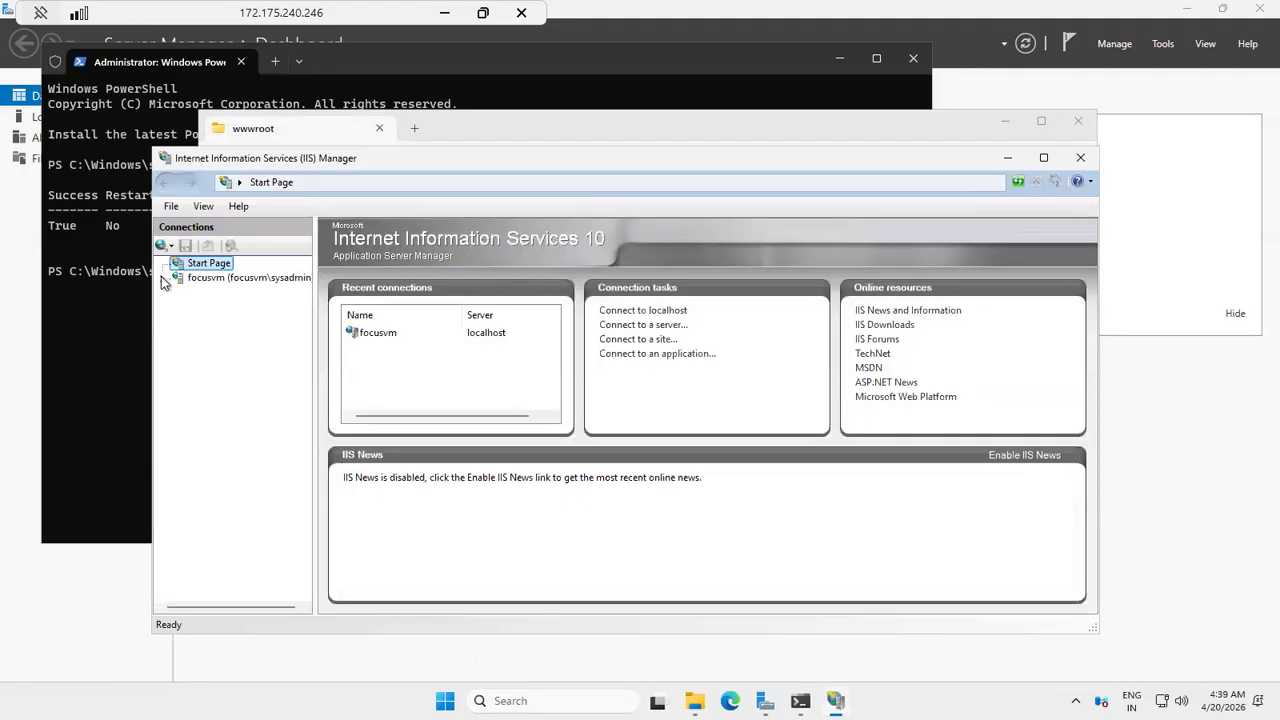
# Step: Restart the Default Web Site under the focusvm server's sites
pyautogui.click(220, 277)
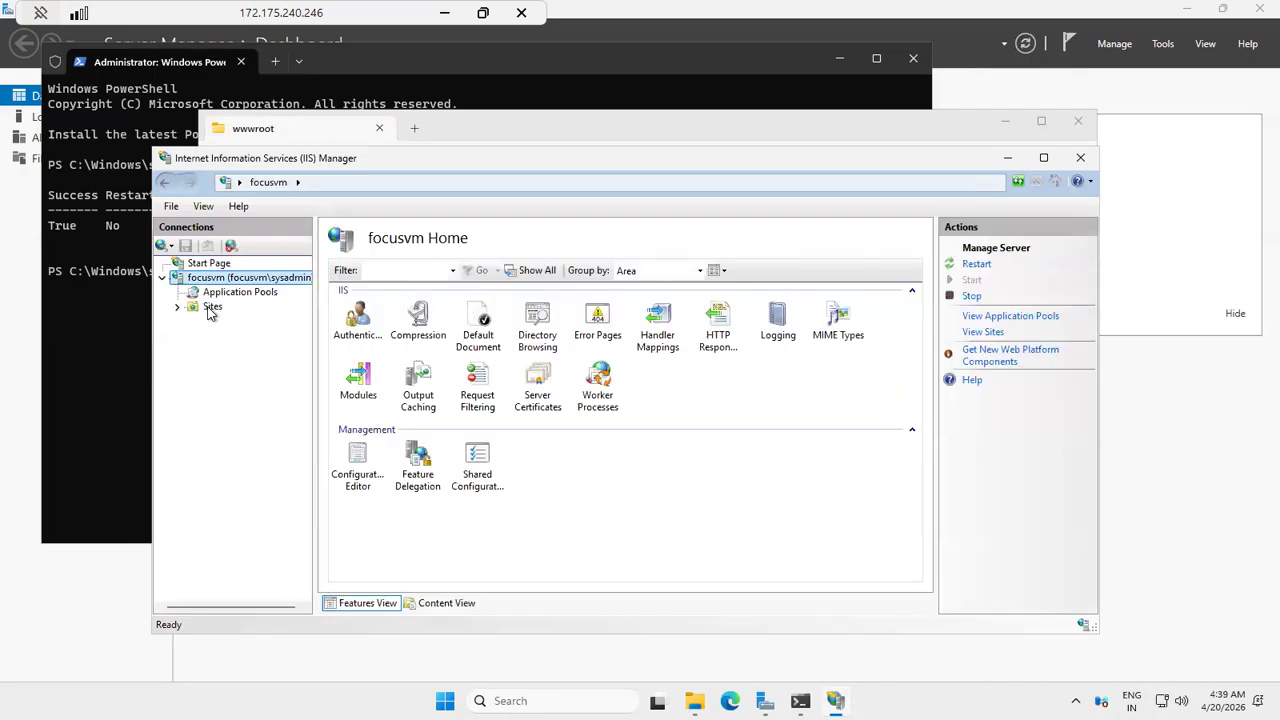
pyautogui.click(211, 308)
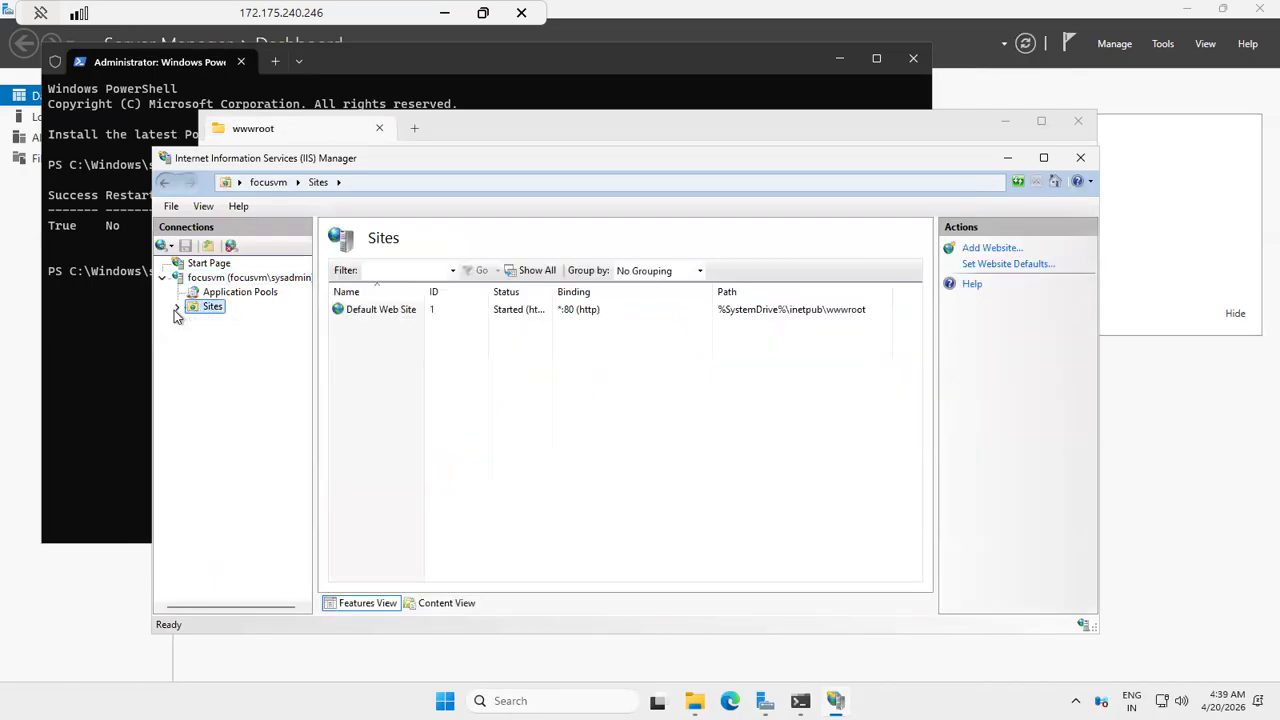
pyautogui.click(235, 321)
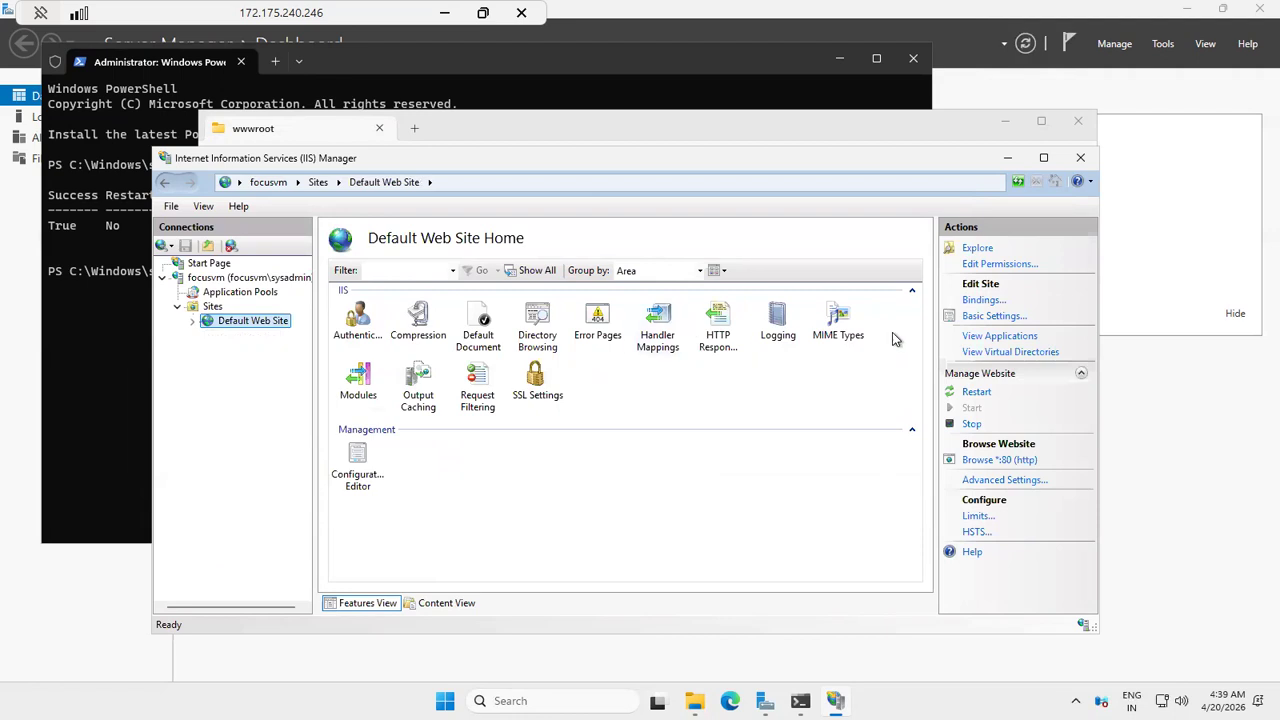
pyautogui.click(977, 393)
pyautogui.click(975, 424)
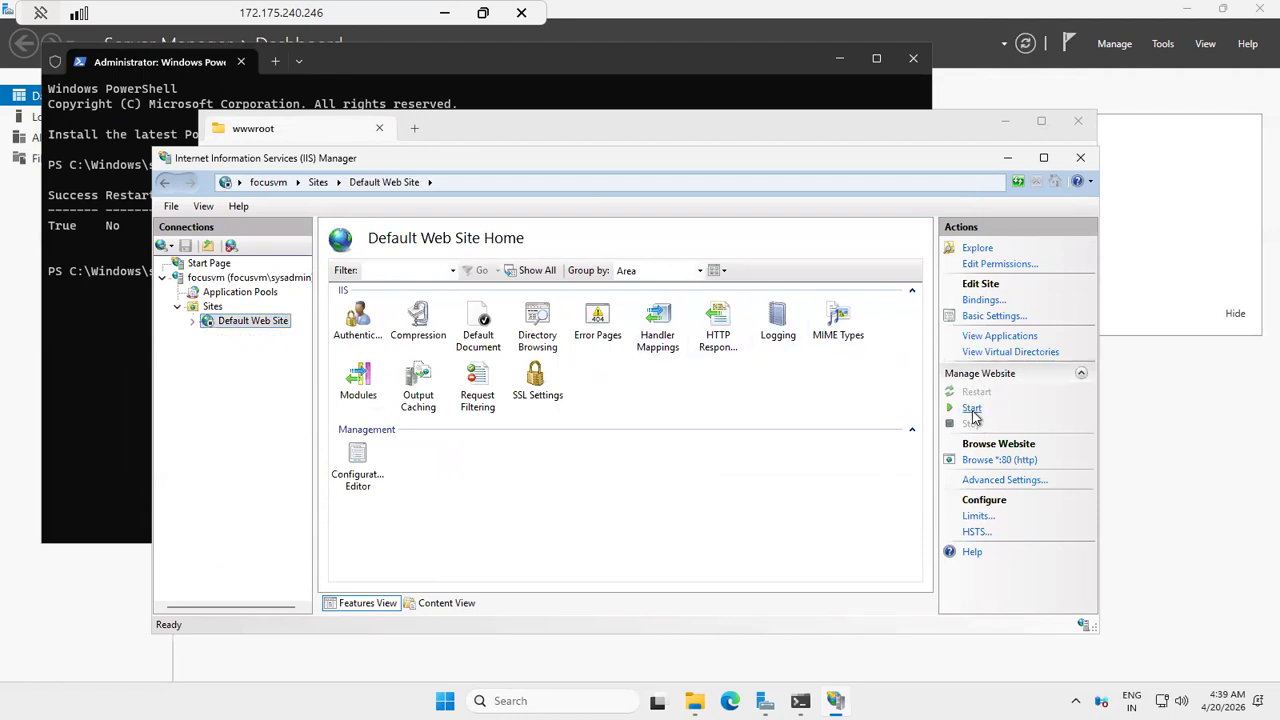
# Step: Copy the VM's public IP address from the Azure Connect page and load it in a new browser tab to check the web page
pyautogui.click(444, 12)
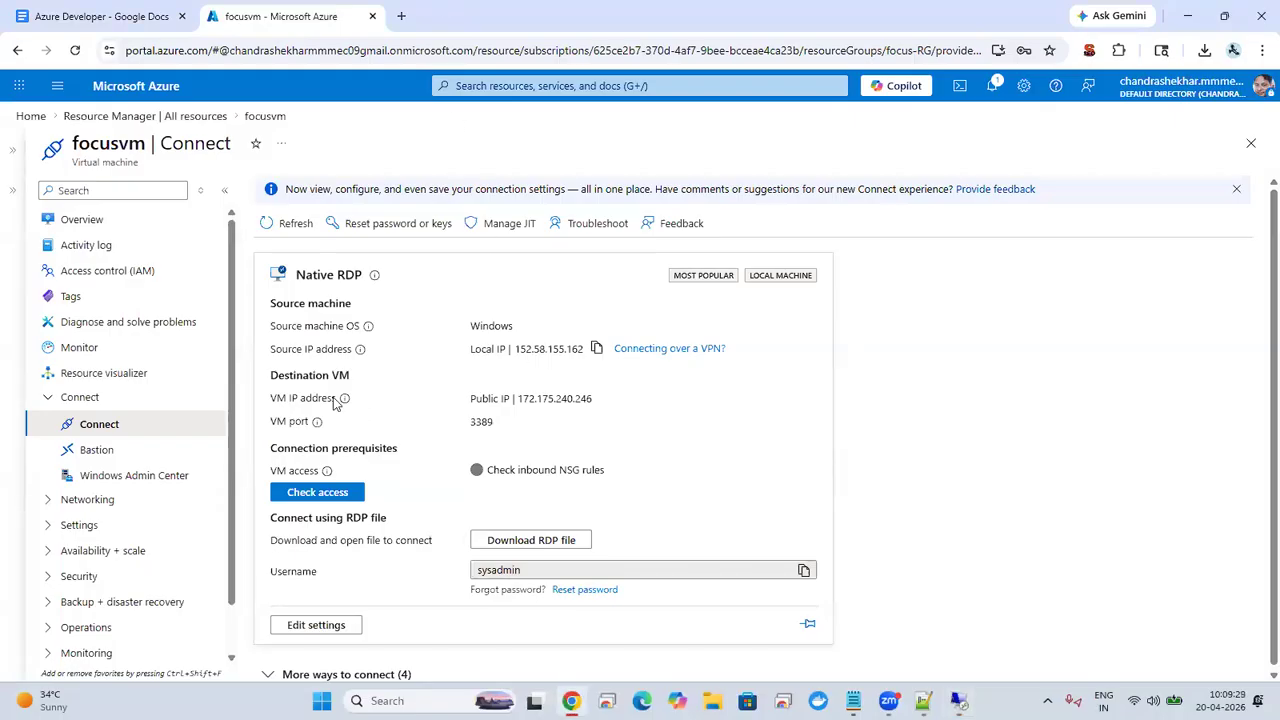
pyautogui.tripleClick(496, 399)
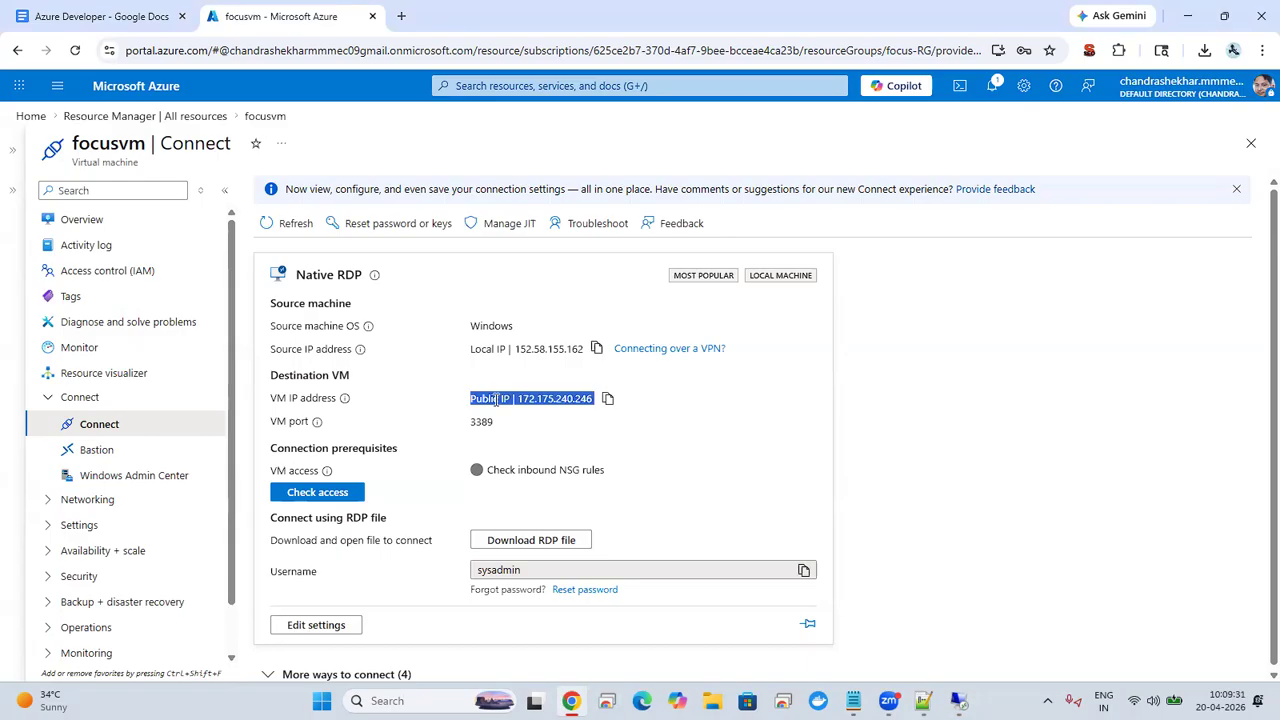
pyautogui.click(505, 418)
pyautogui.click(608, 399)
pyautogui.click(401, 17)
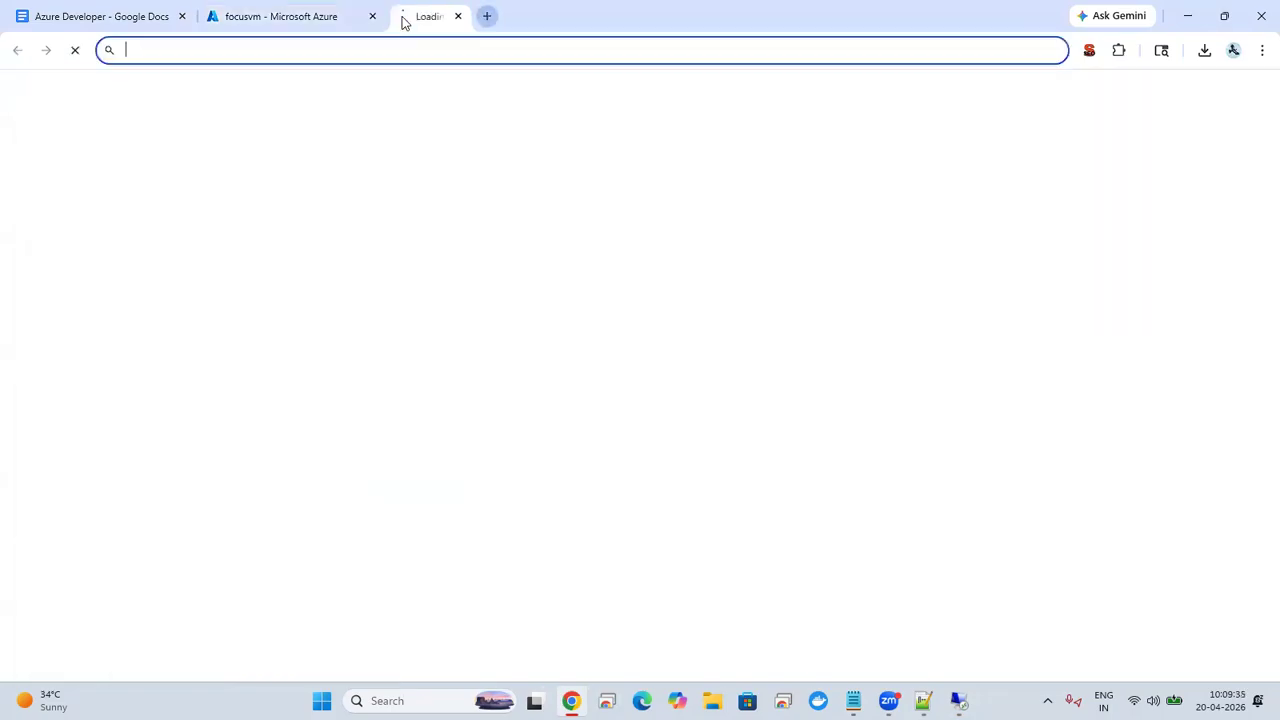
pyautogui.hotkey('ctrl', 'v')
pyautogui.press('Return')
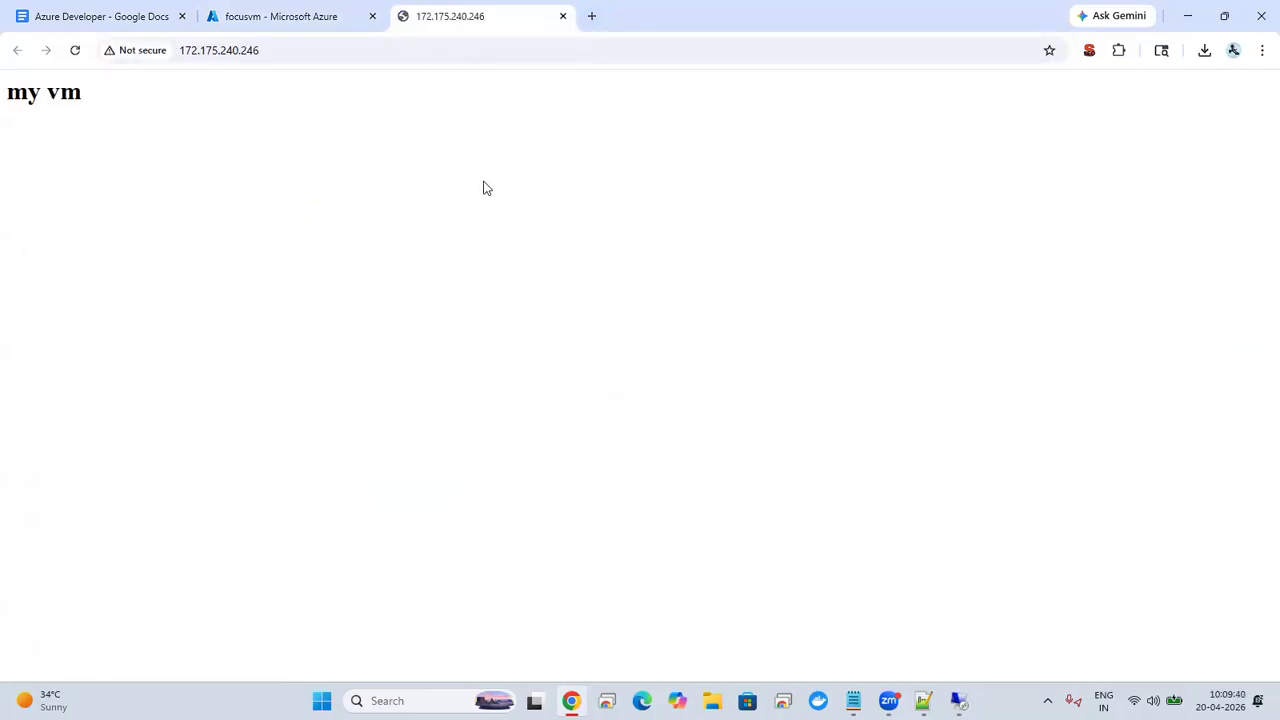
pyautogui.tripleClick(49, 104)
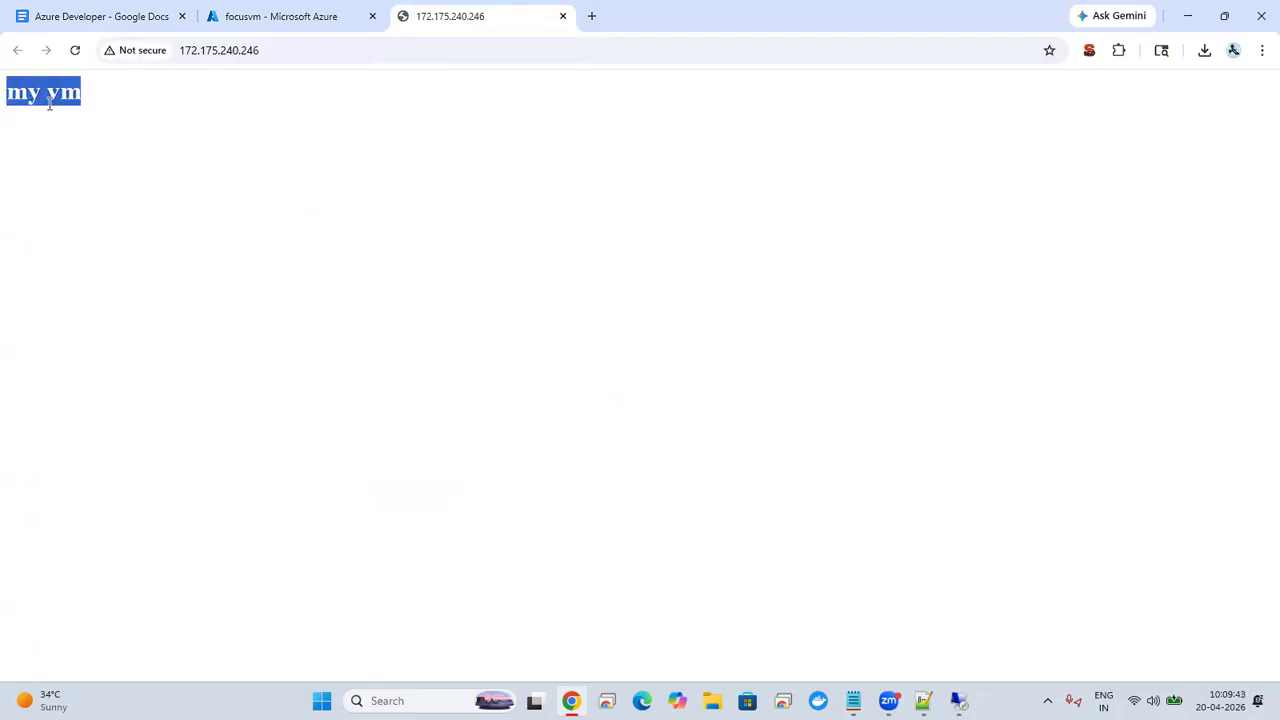
pyautogui.click(336, 212)
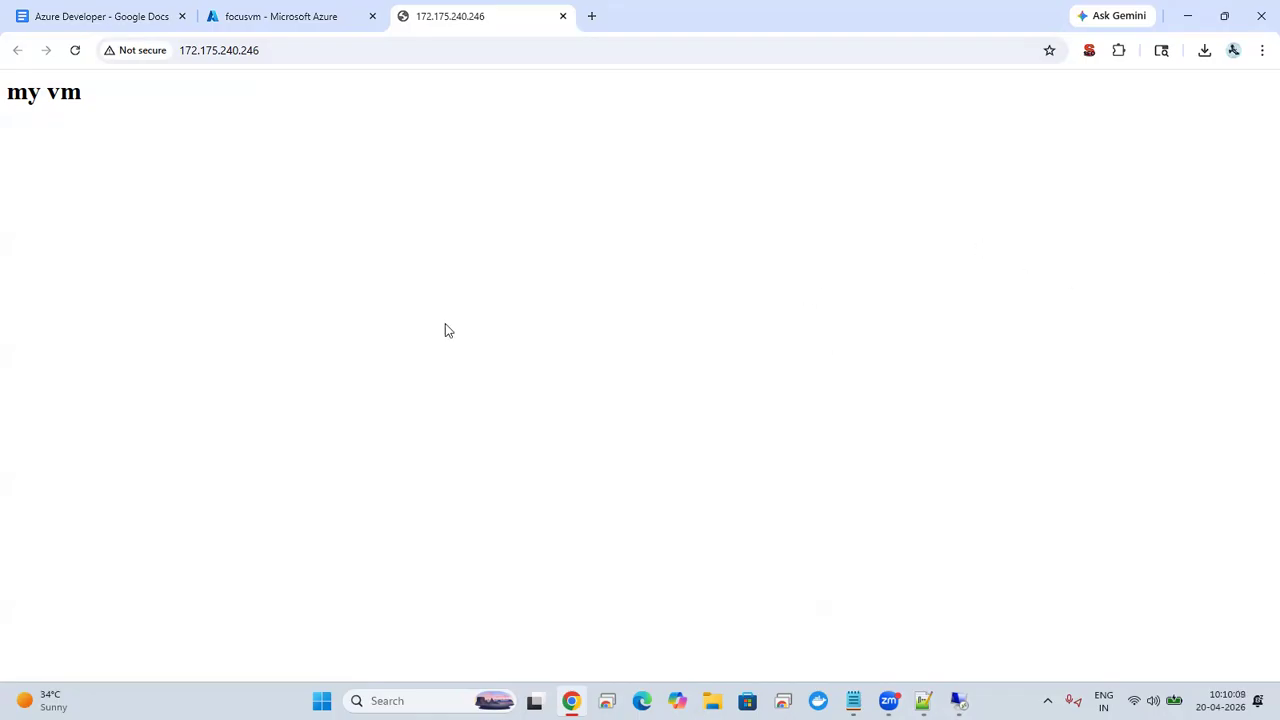
# Step: Search the local computer for visual and open the recent solution Webapp5April.slnx in Visual Studio
pyautogui.click(412, 701)
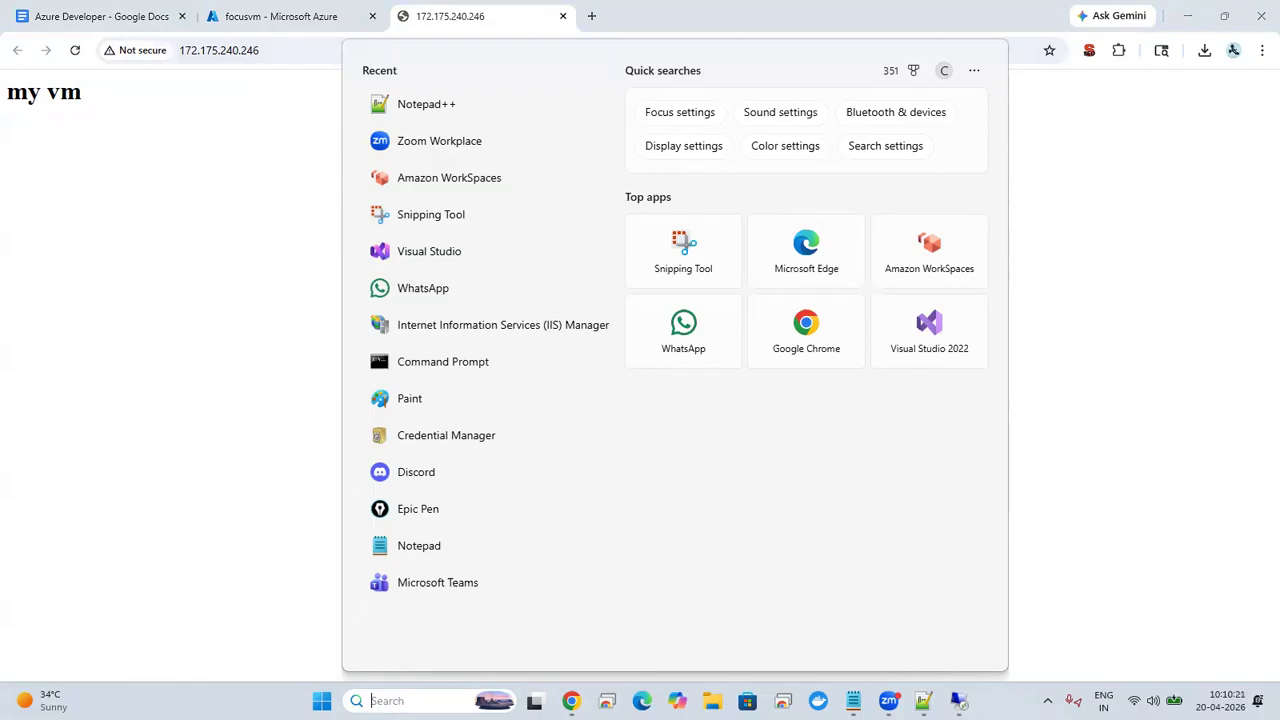
pyautogui.write('visual')
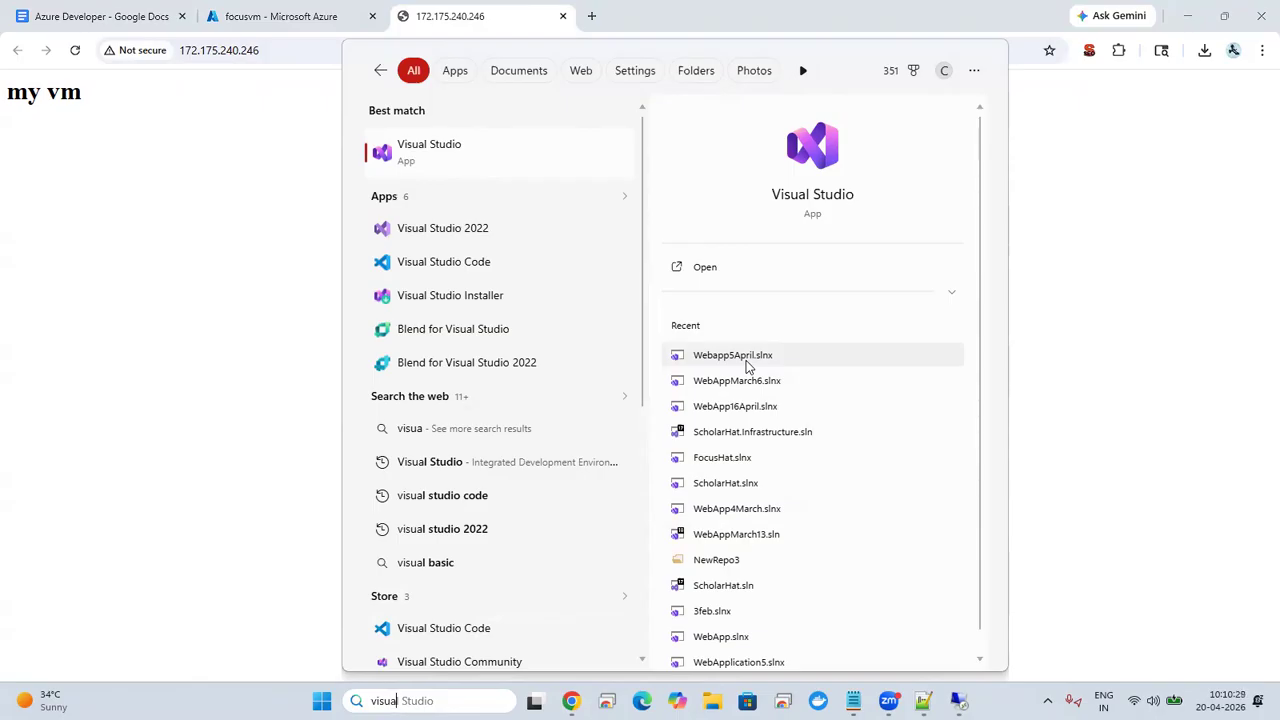
pyautogui.click(746, 366)
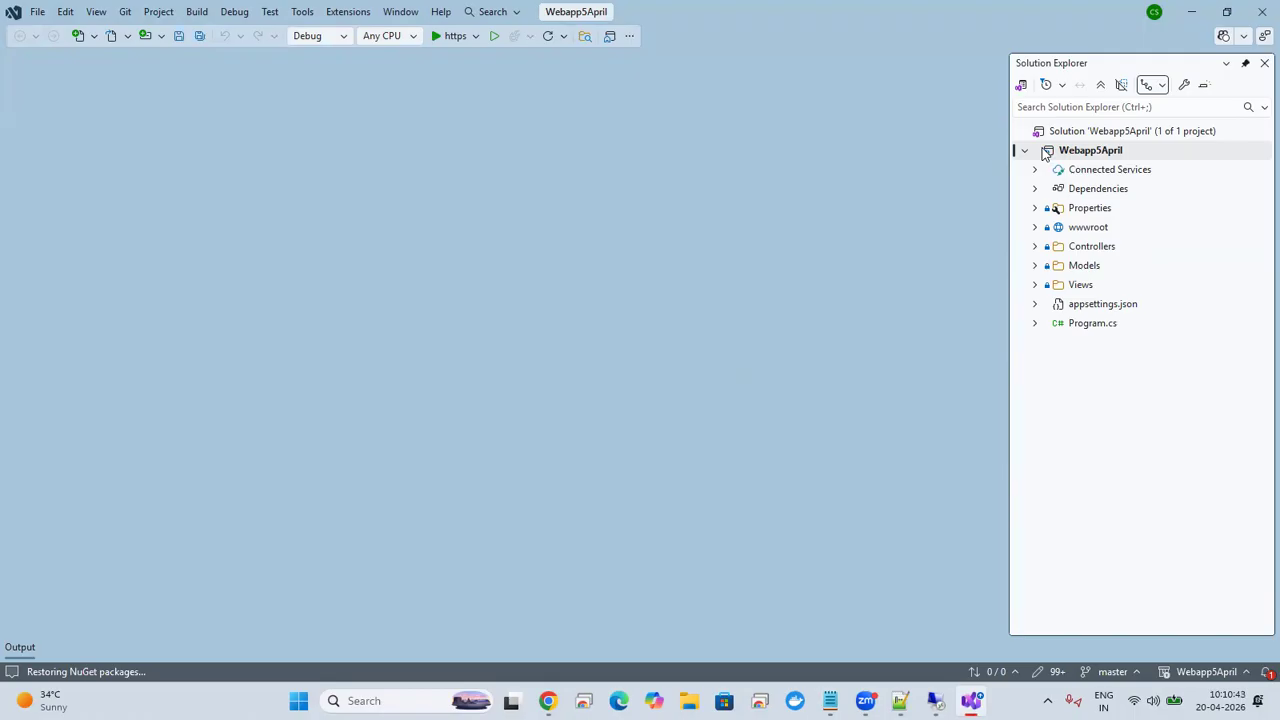
pyautogui.click(1035, 247)
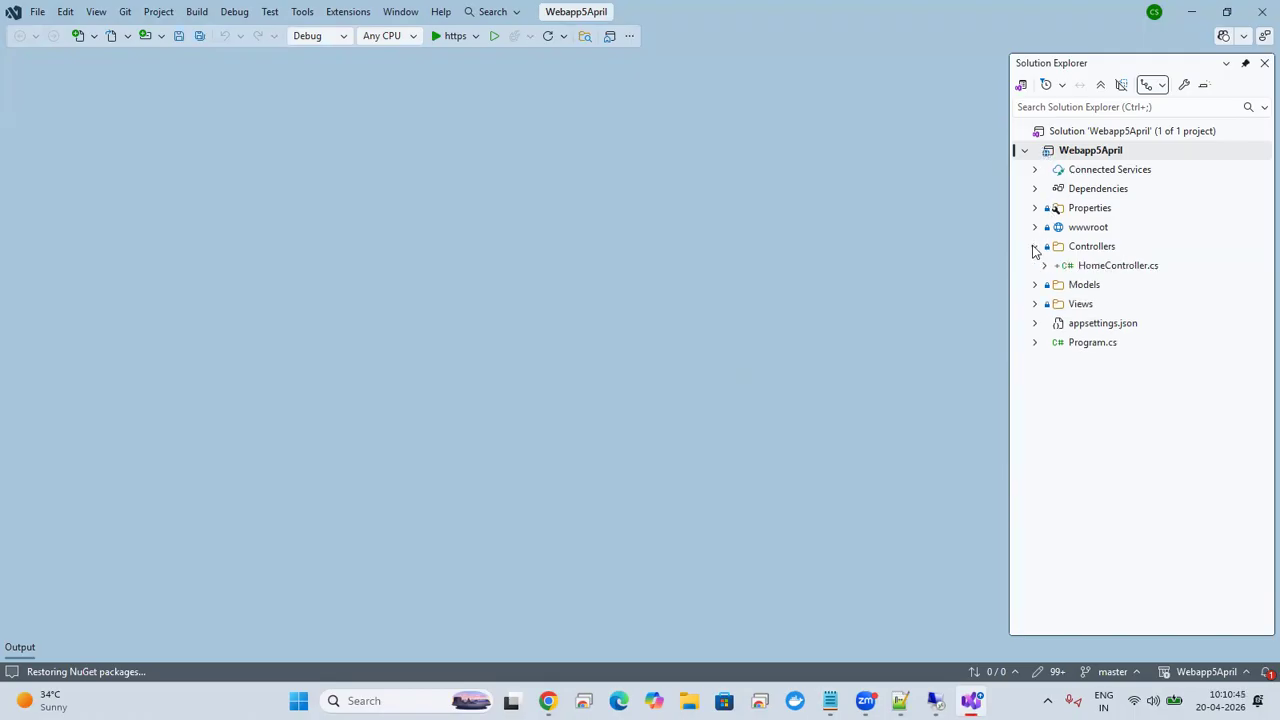
pyautogui.click(1035, 247)
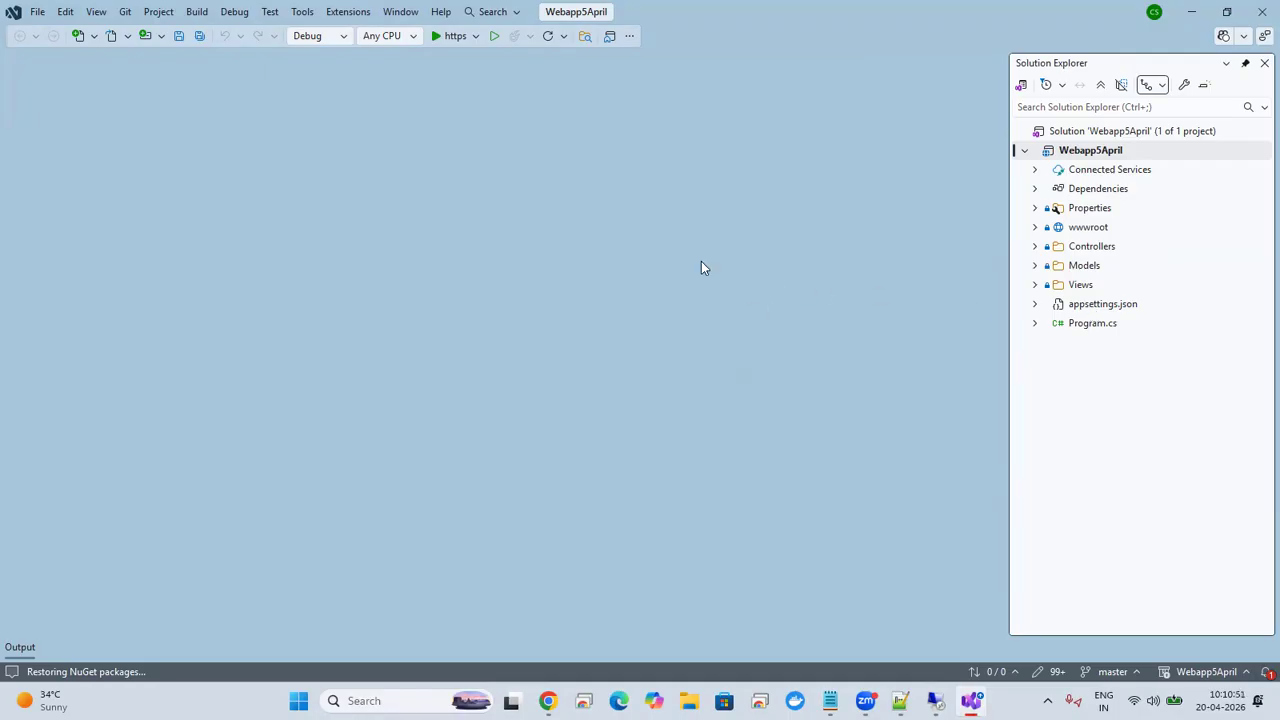
pyautogui.rightClick(1047, 160)
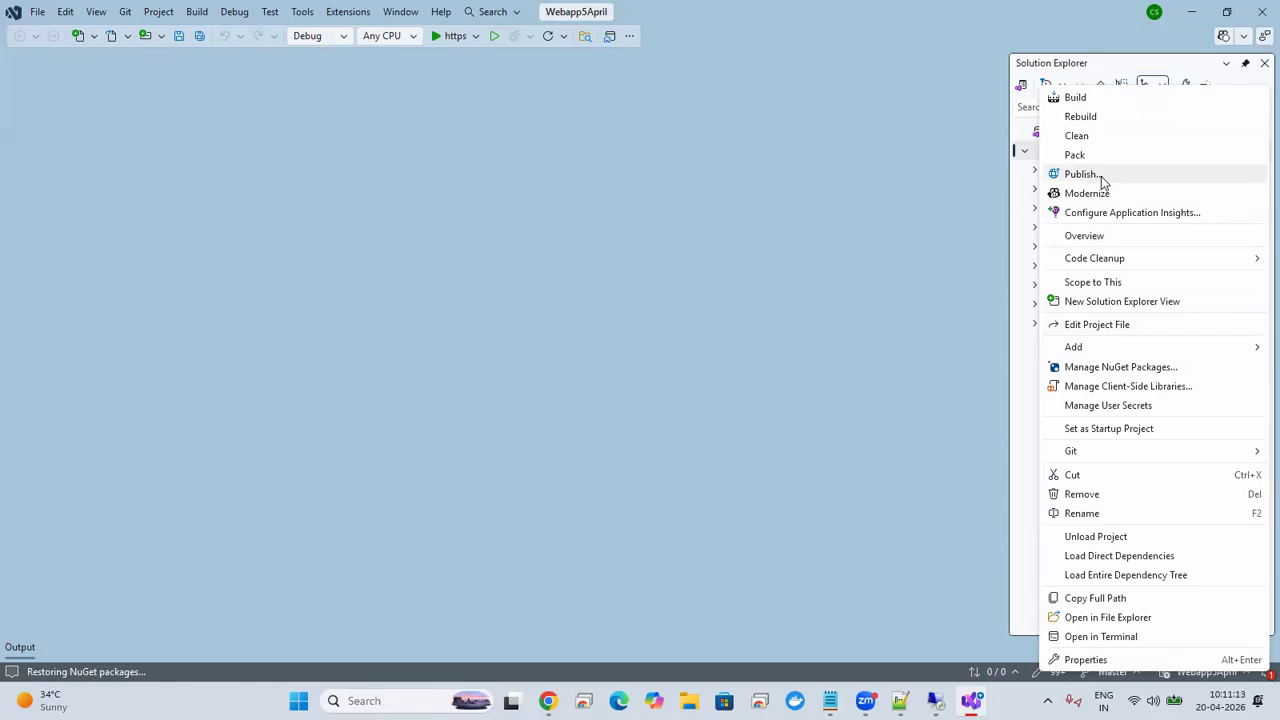
pyautogui.click(855, 238)
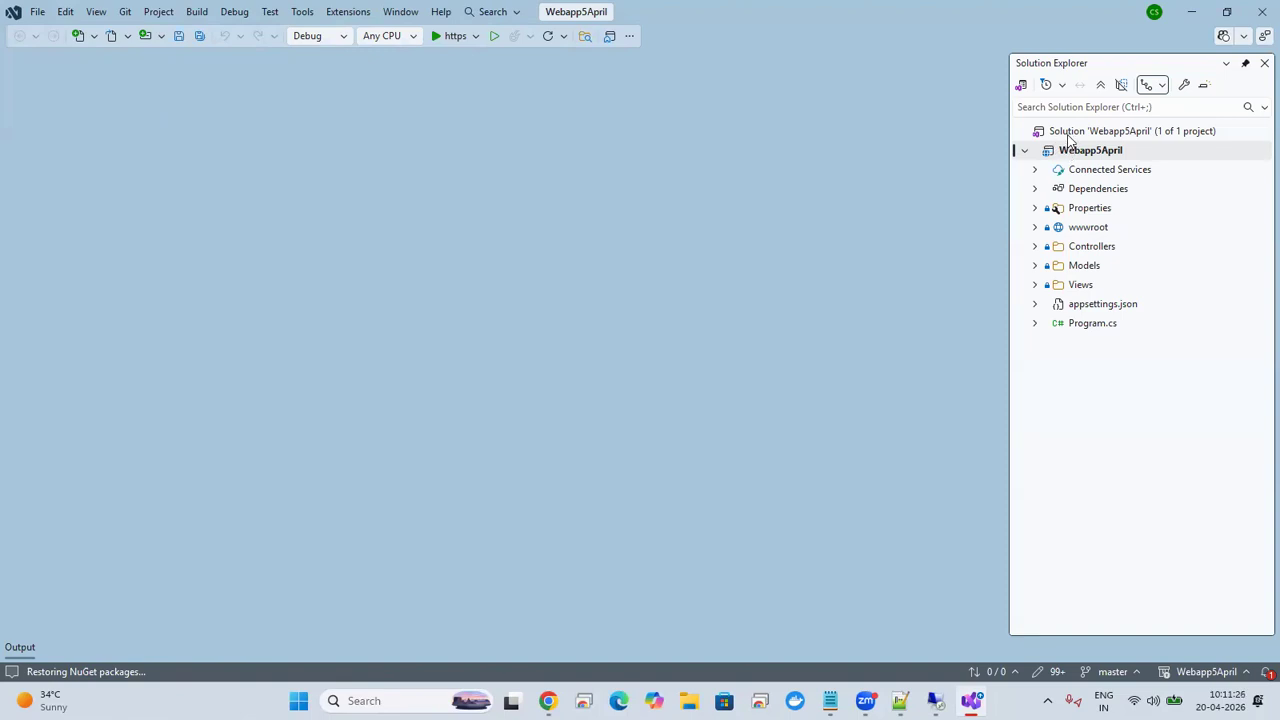
pyautogui.press('F2')
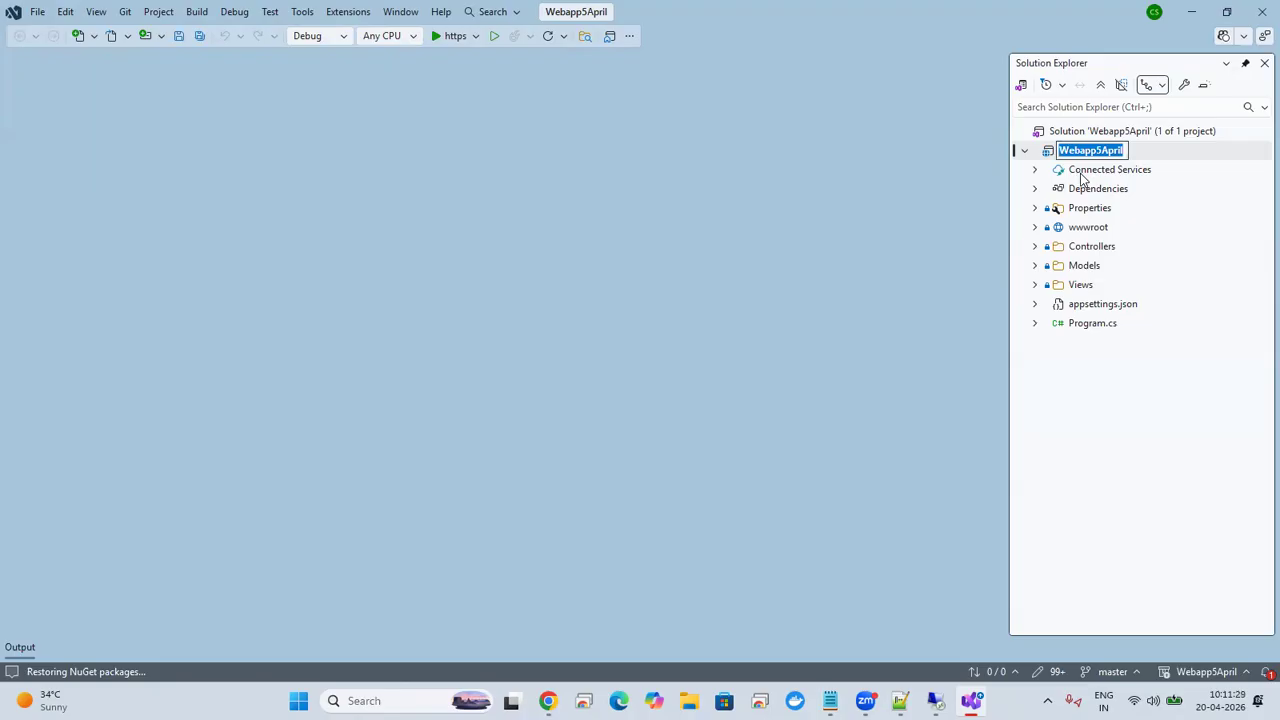
pyautogui.click(1049, 155)
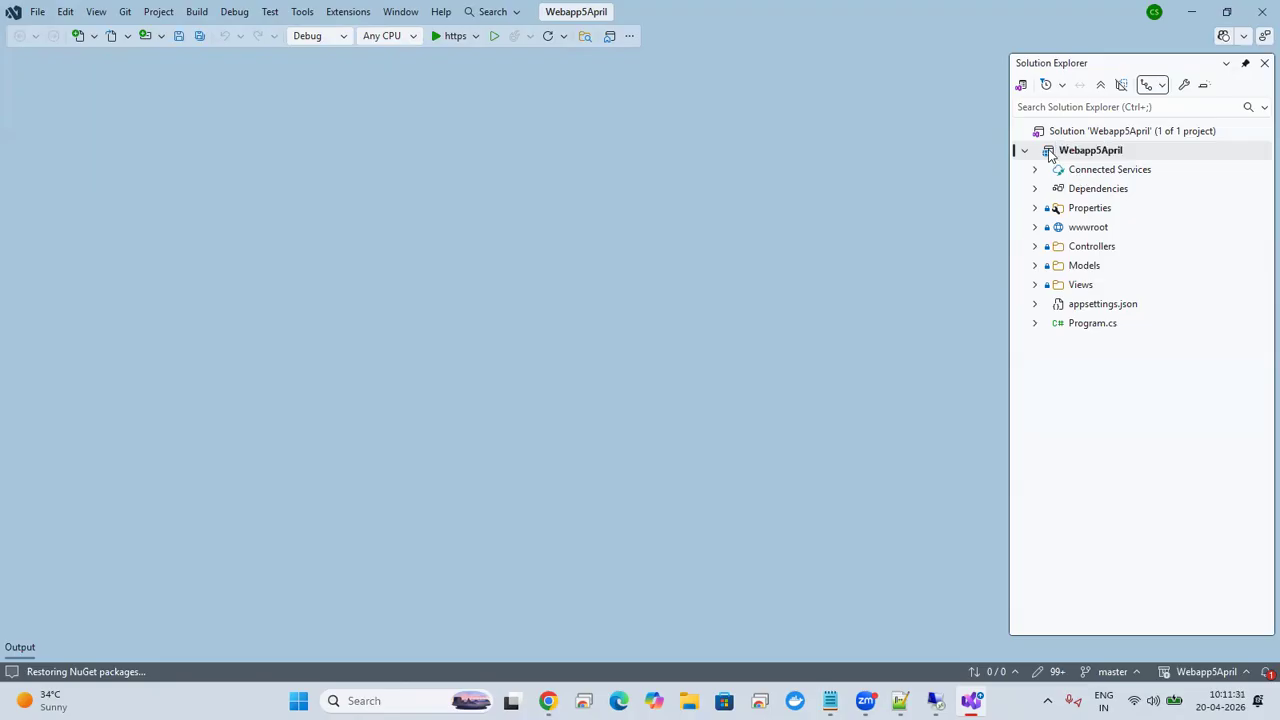
pyautogui.click(1072, 136)
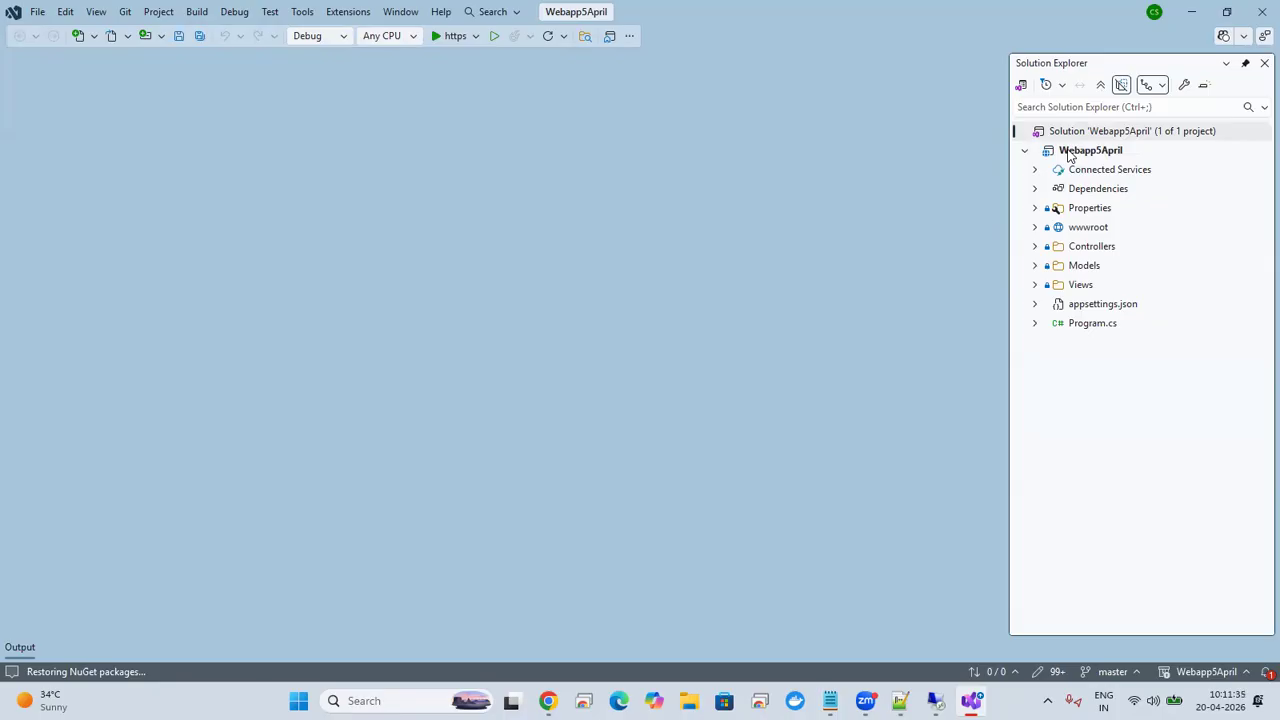
# Step: Create a new folder publish profile for the Webapp5April project with the location bin\Release\net10.0\publish\
pyautogui.click(1068, 155)
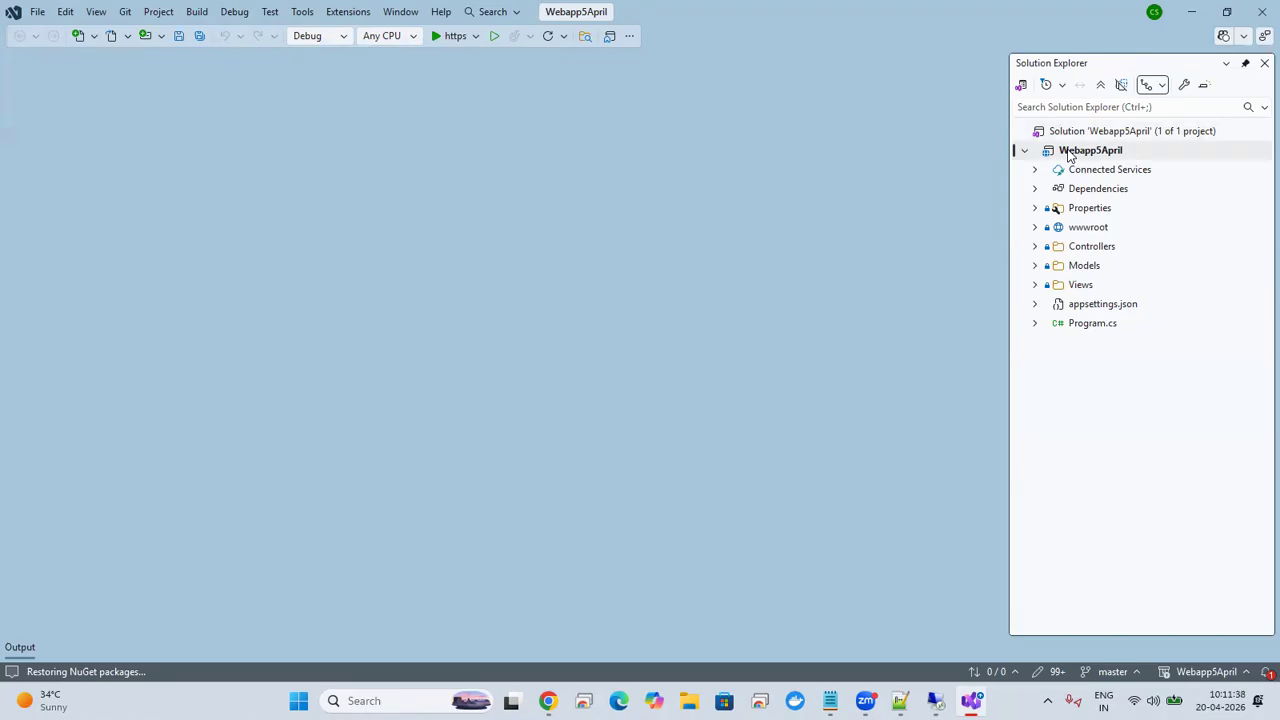
pyautogui.rightClick(1068, 155)
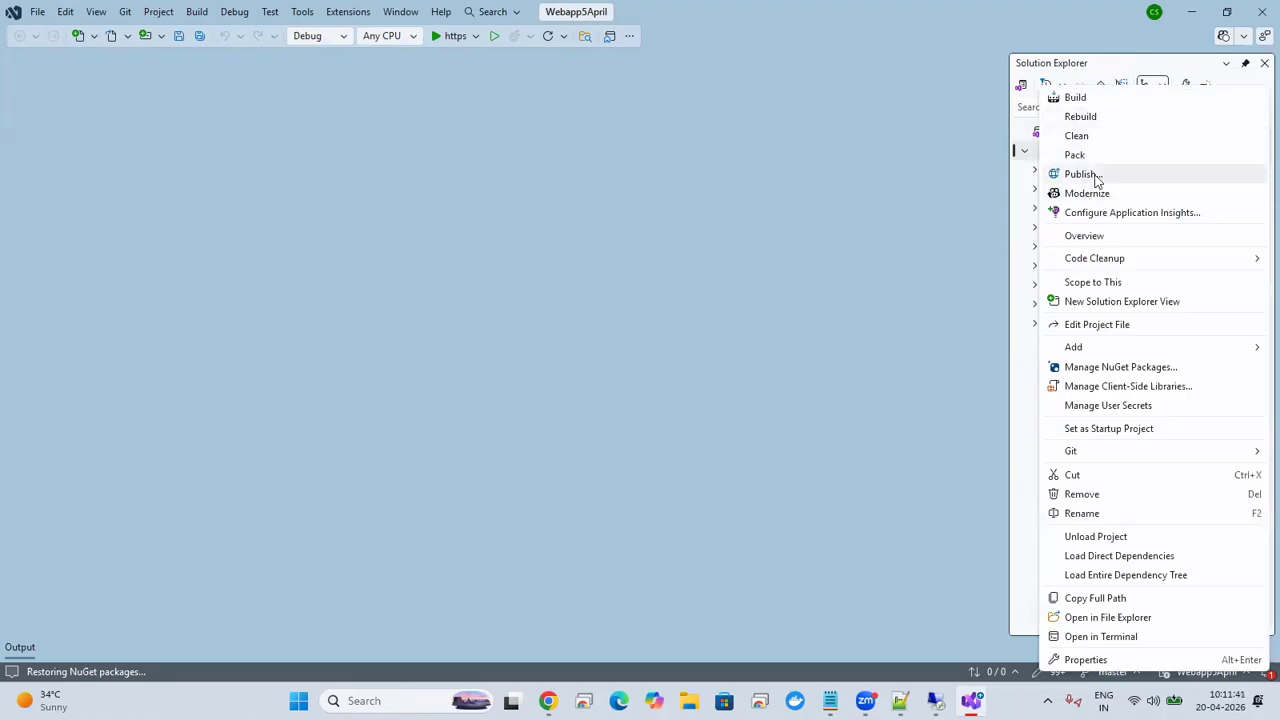
pyautogui.click(1082, 174)
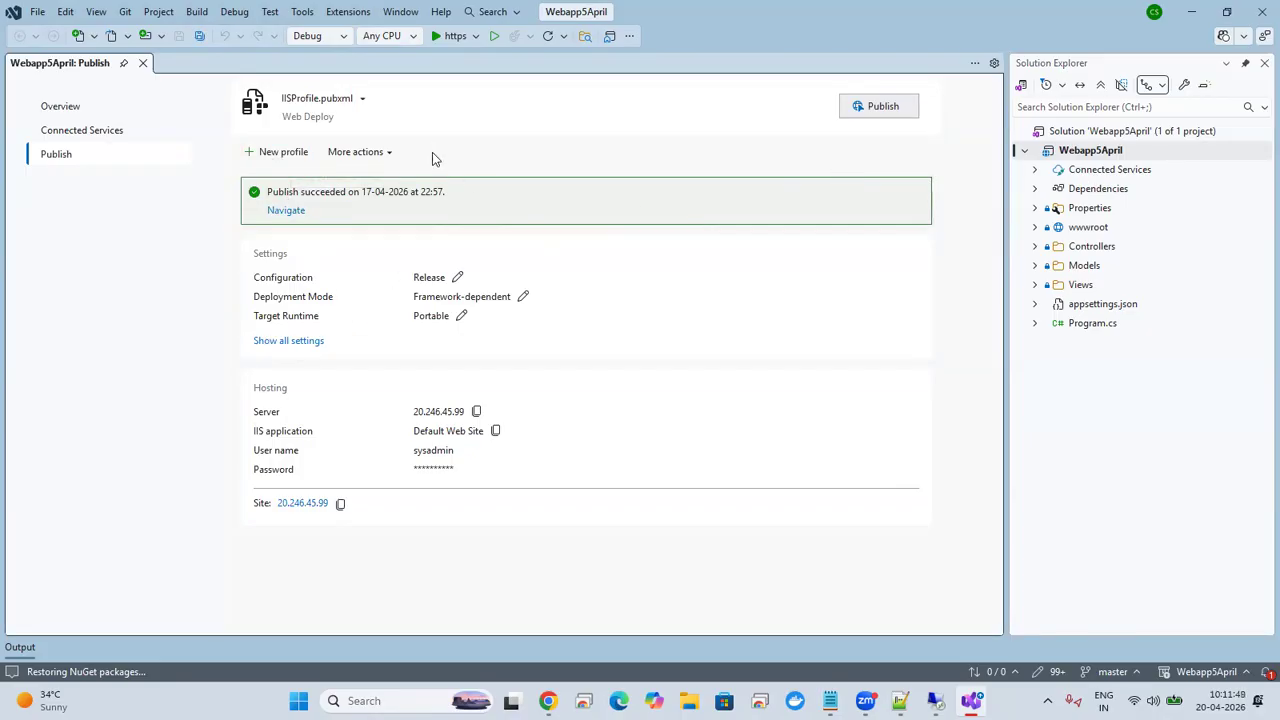
pyautogui.click(356, 153)
pyautogui.click(276, 156)
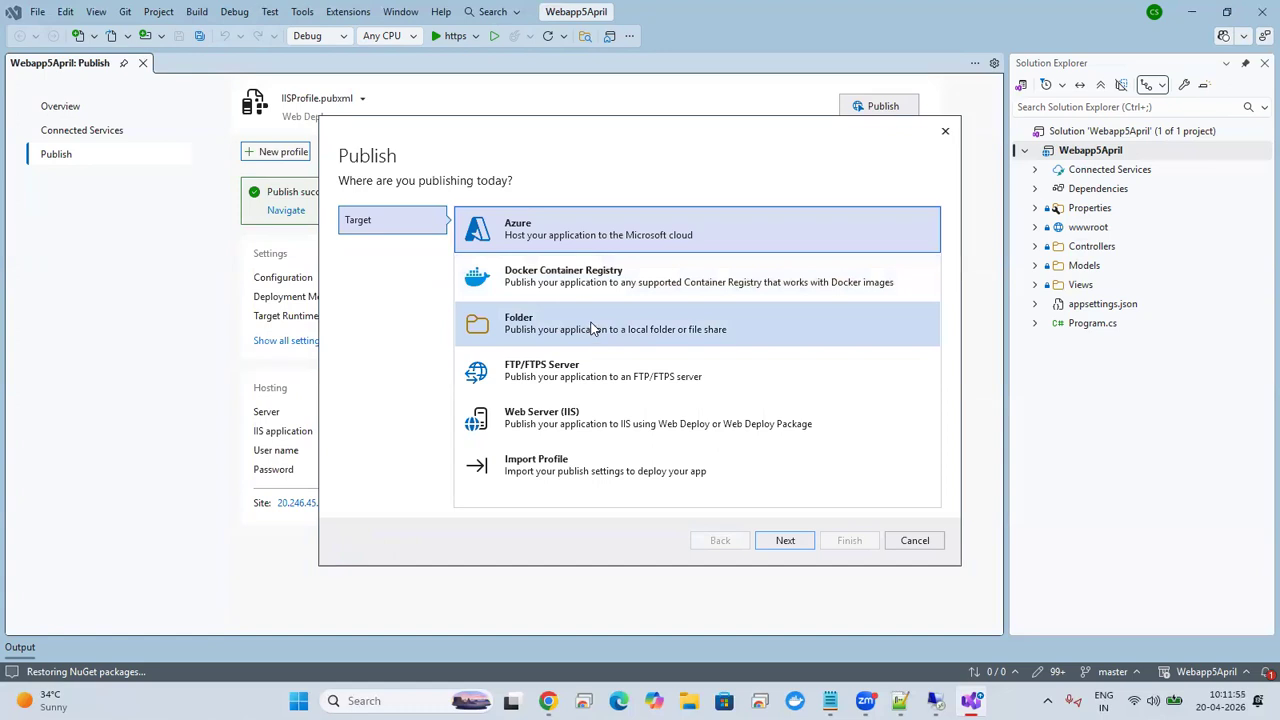
pyautogui.click(650, 328)
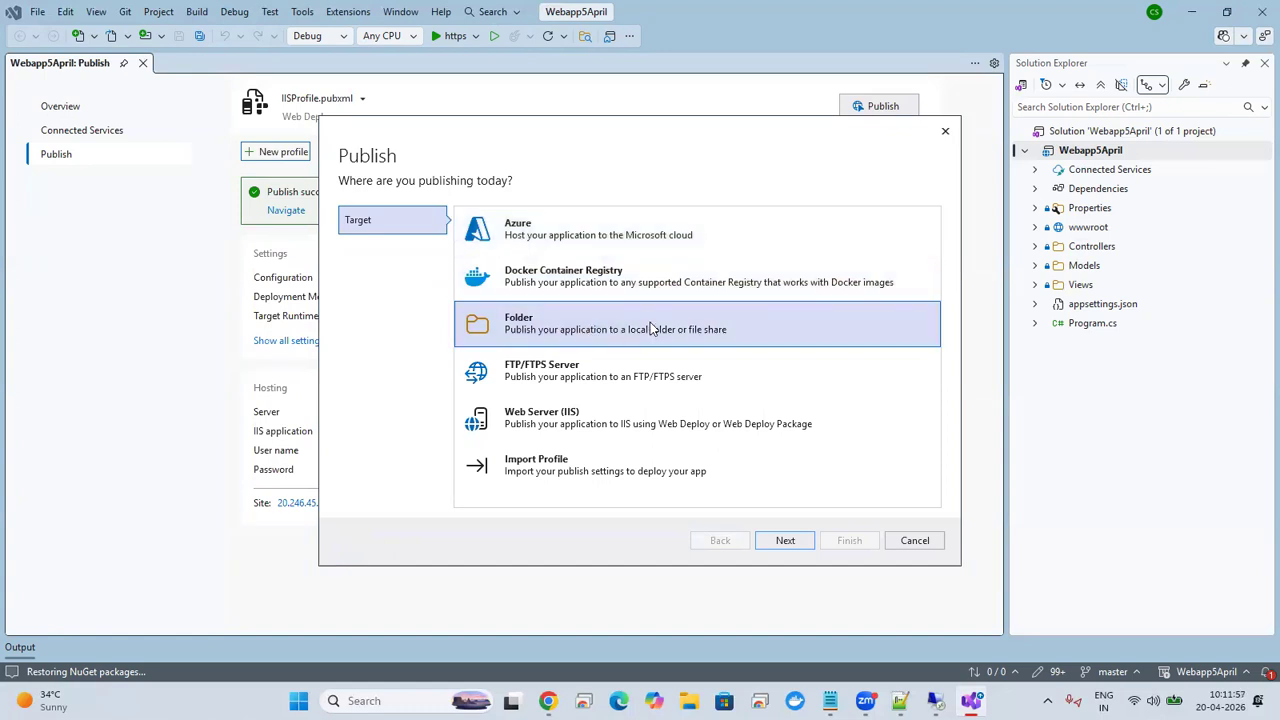
pyautogui.click(786, 540)
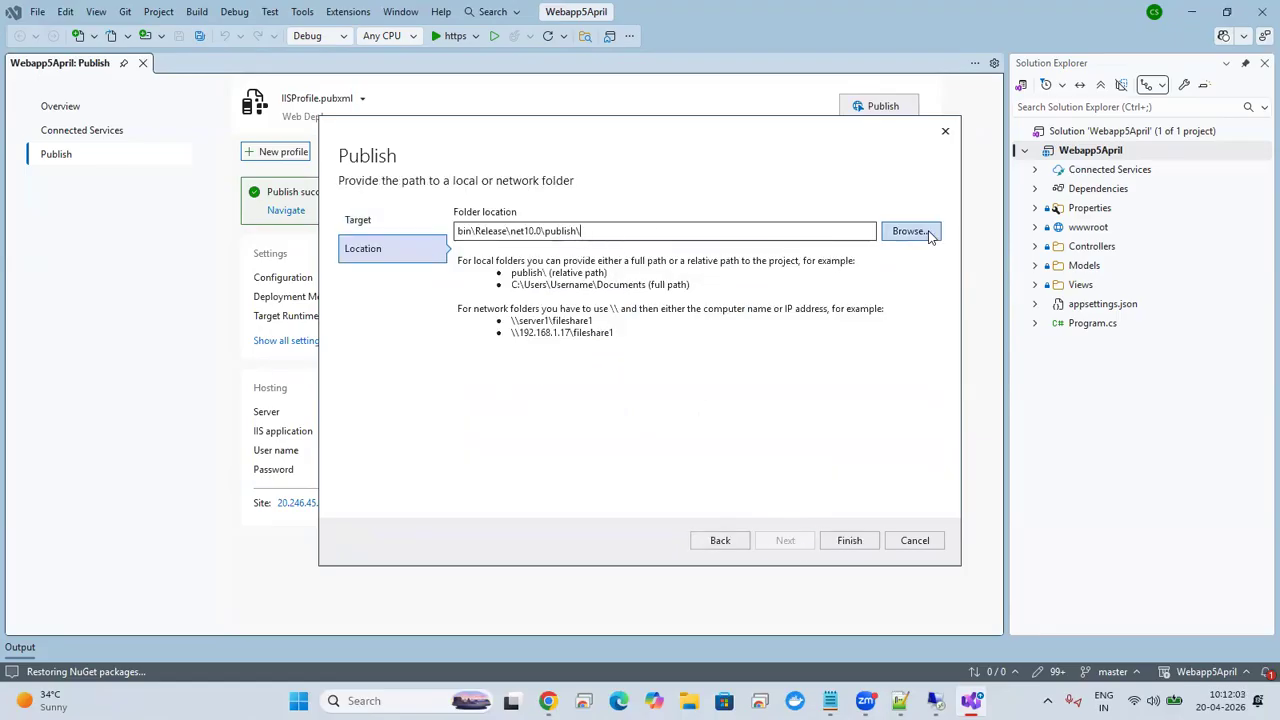
pyautogui.click(849, 543)
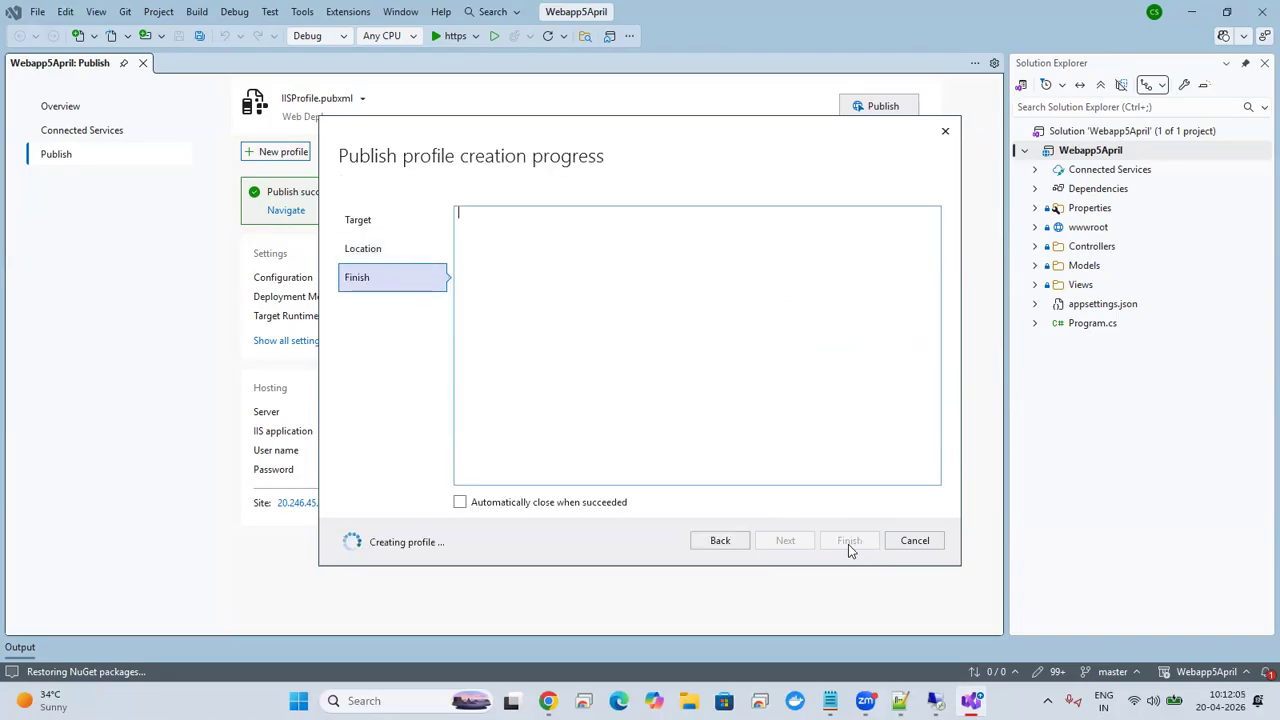
pyautogui.click(849, 541)
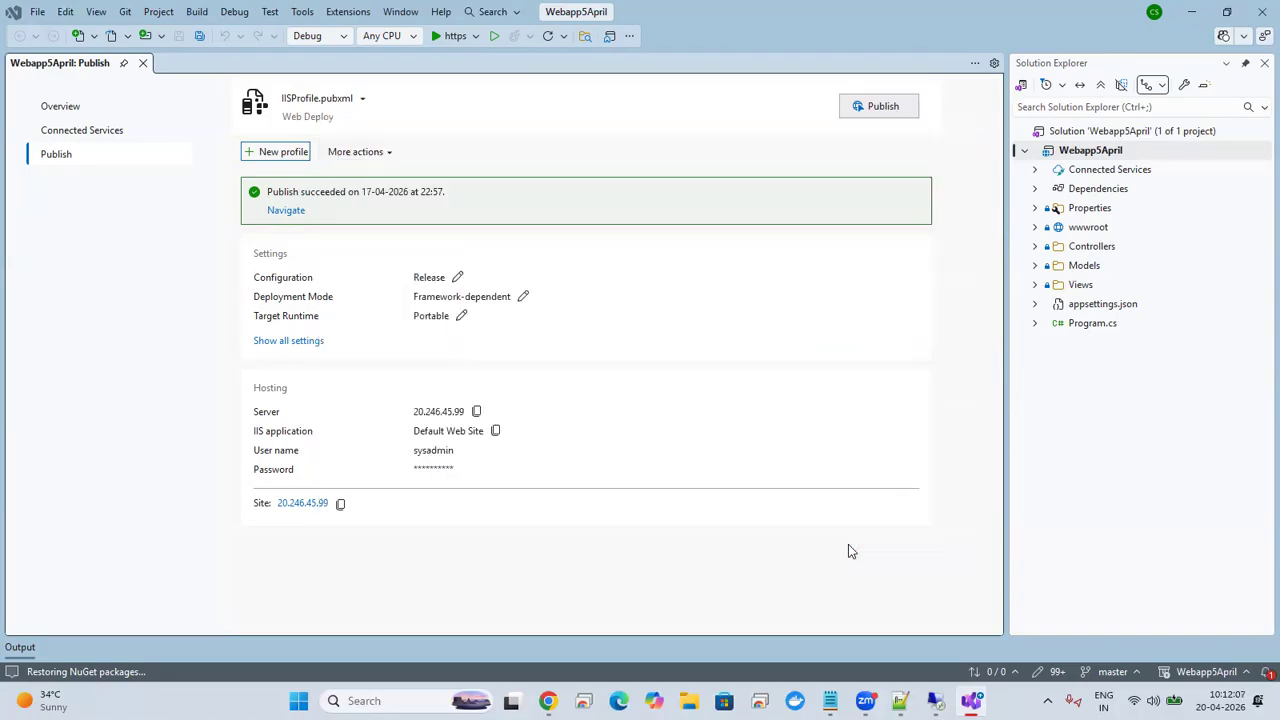
# Step: Publish Webapp5April with the new folder profile and open the published output folder
pyautogui.click(883, 108)
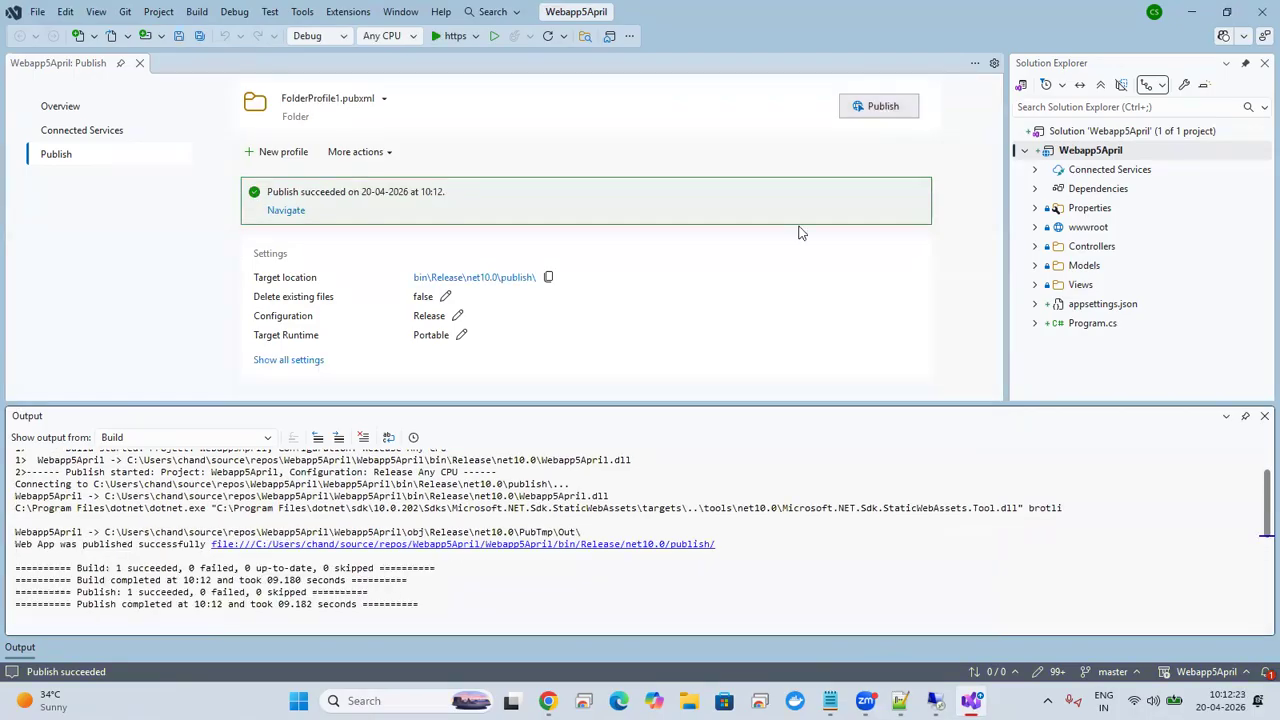
pyautogui.keyDown('ctrl'); pyautogui.click(575, 545); pyautogui.keyUp('ctrl')
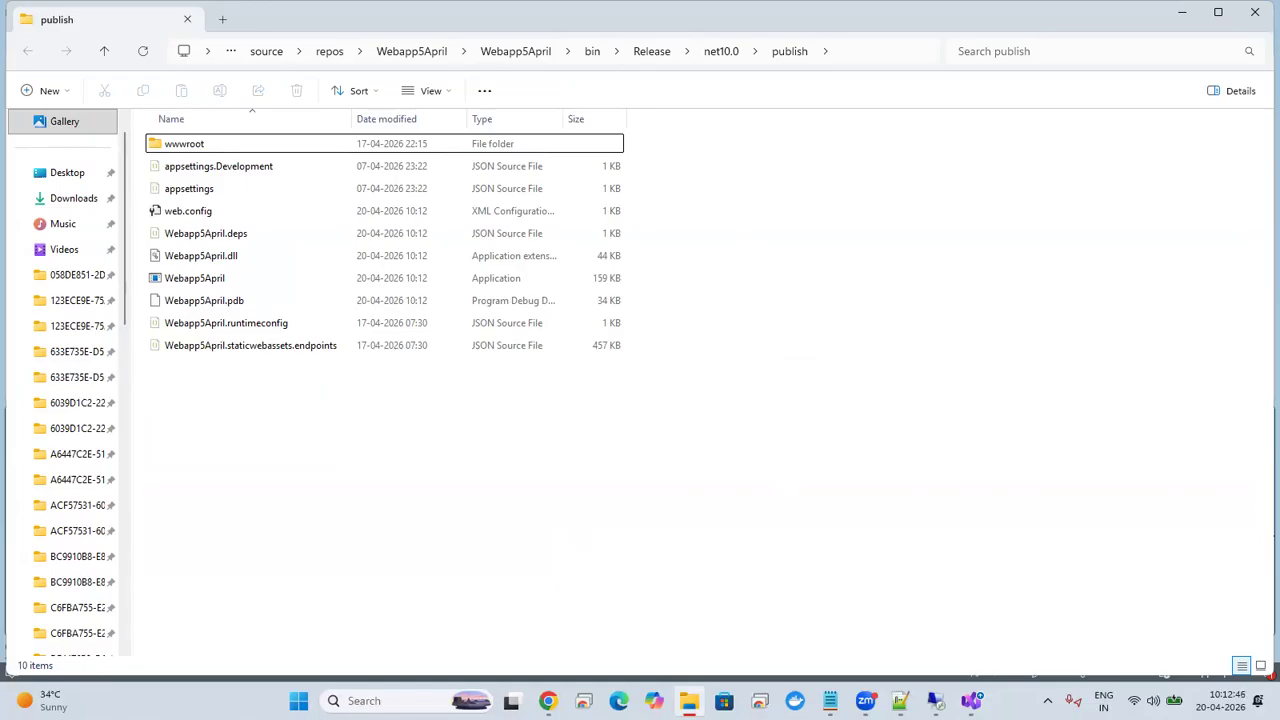
pyautogui.click(619, 701)
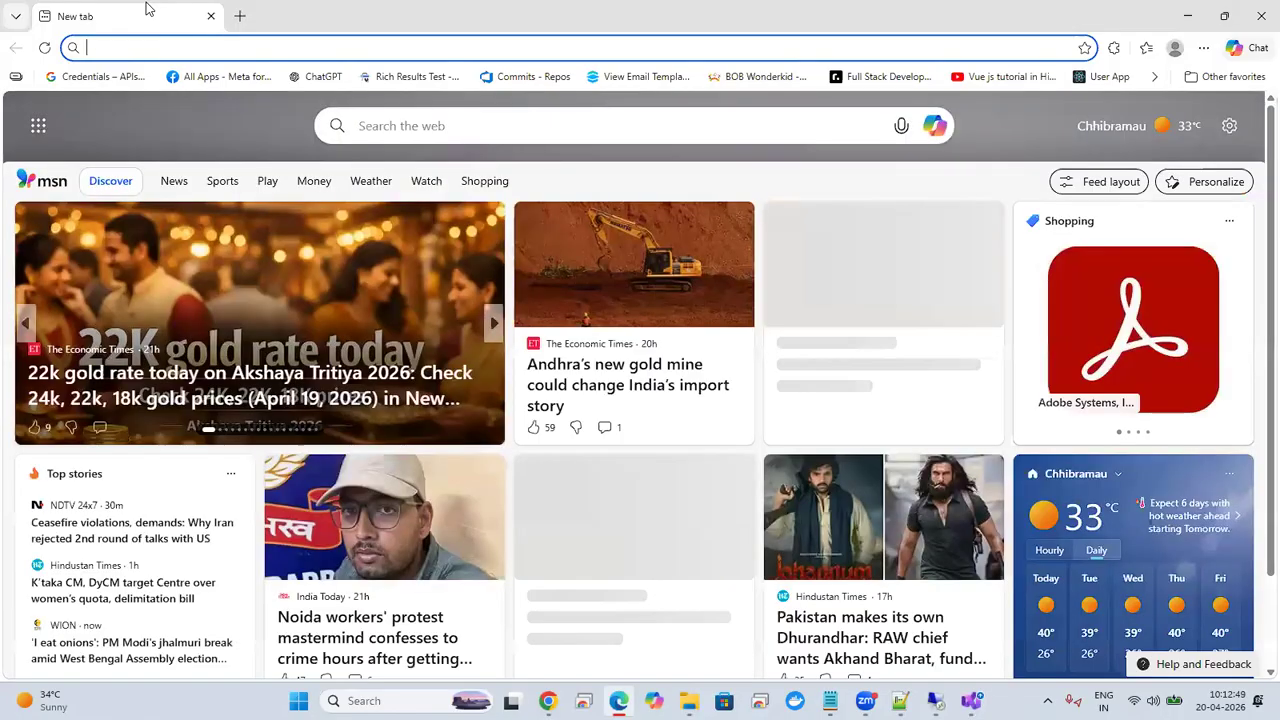
pyautogui.click(209, 18)
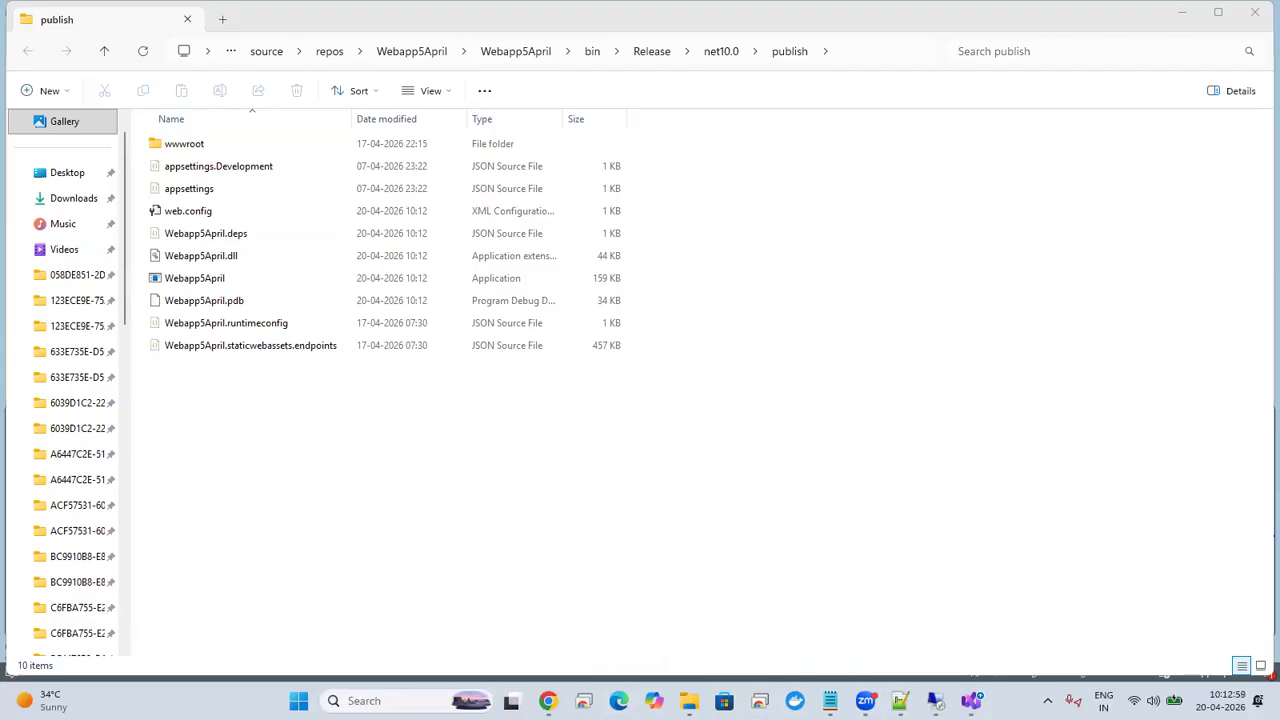
pyautogui.click(620, 700)
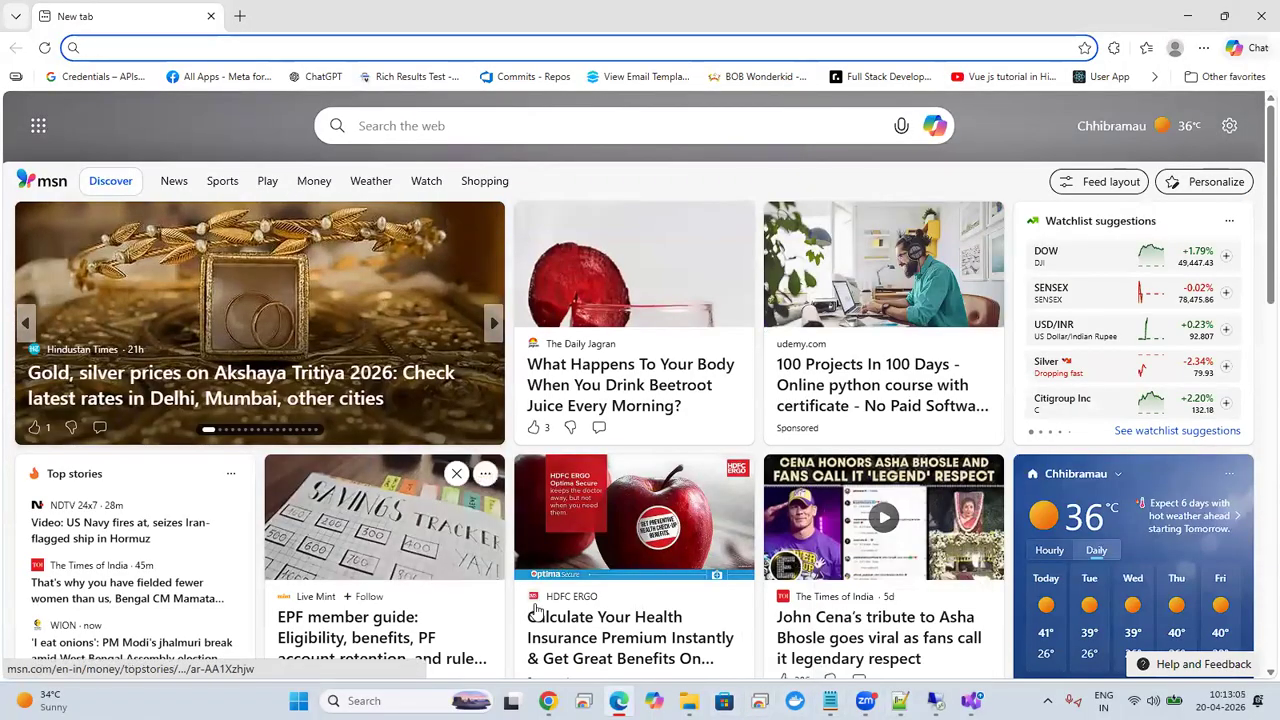
# Step: Switch to the Azure Developer document in Chrome and examine the Microsoft Azure Platform diagram comparing On Premises, IaaS, PaaS and SaaS
pyautogui.click(549, 702)
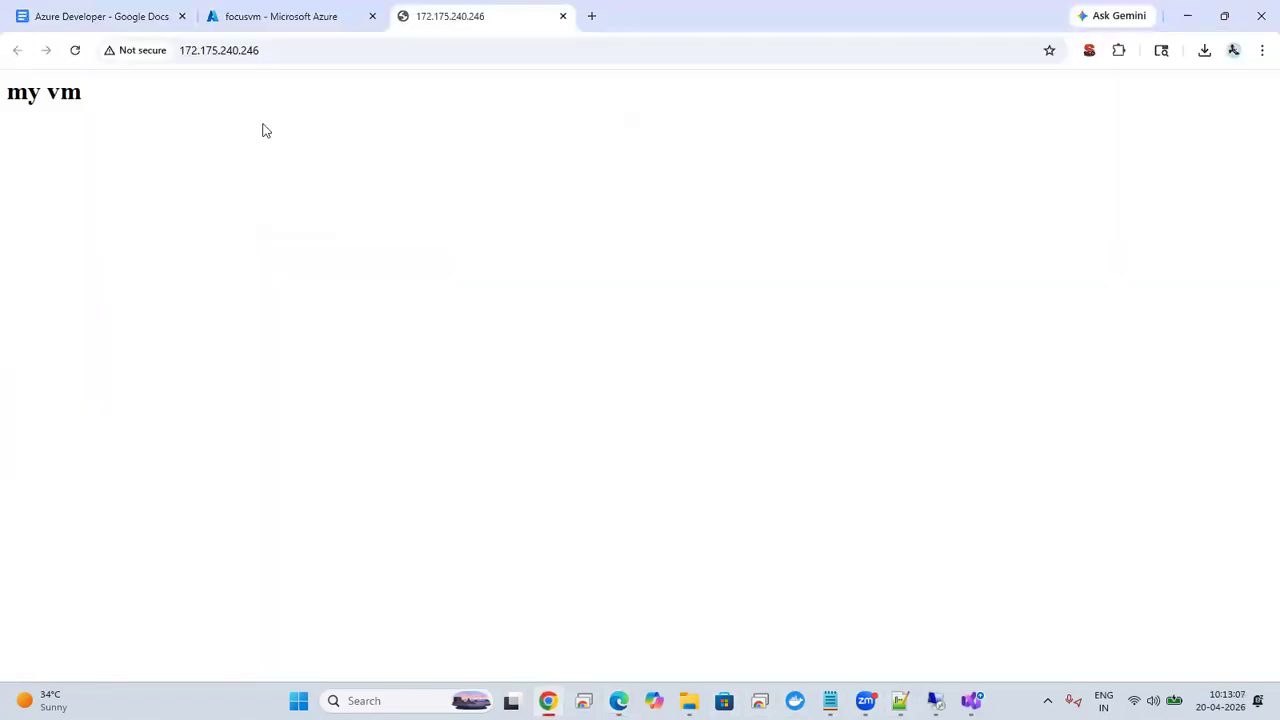
pyautogui.click(115, 8)
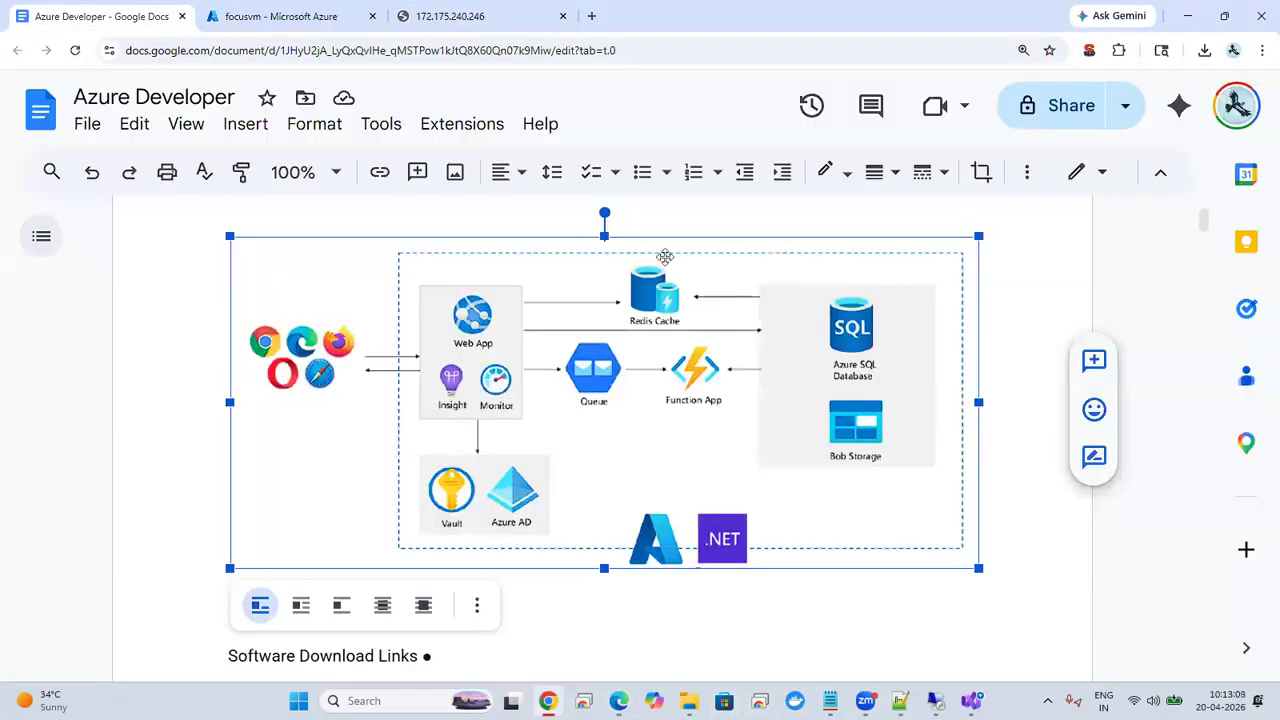
pyautogui.moveTo(1204, 221); pyautogui.dragTo(1175, 273)
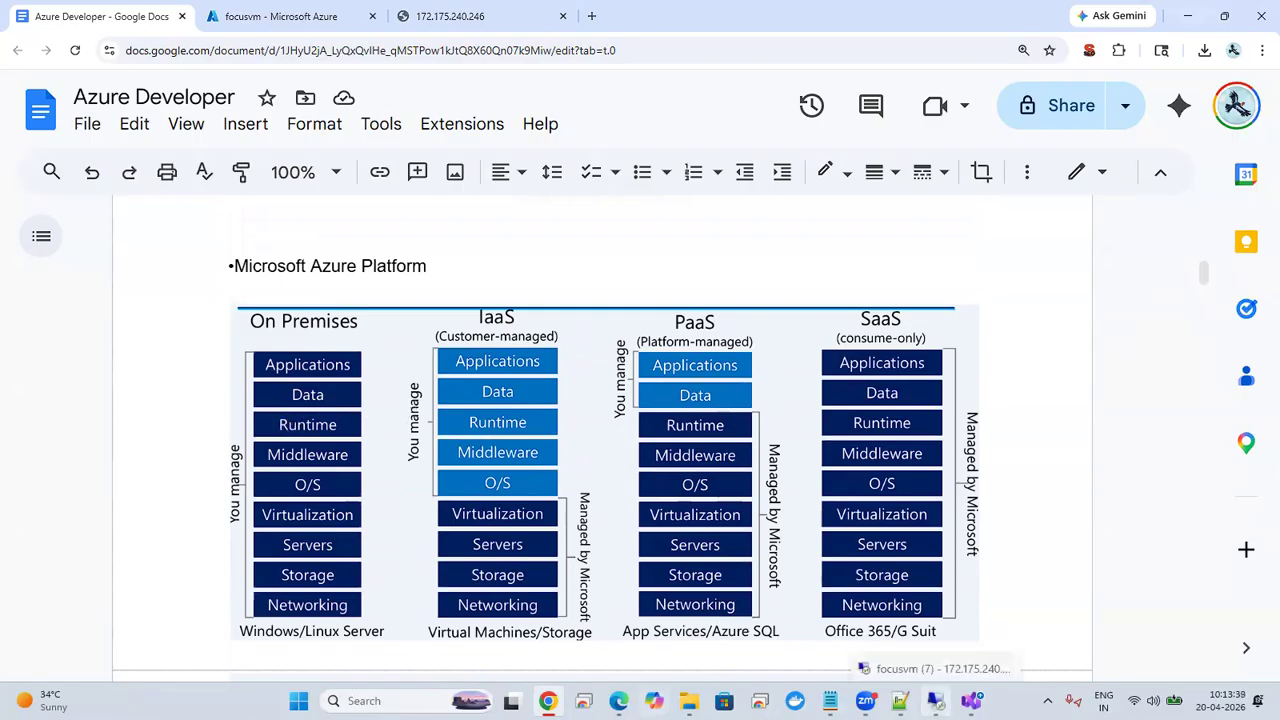
# Step: Switch to the focusvm remote session and complete Microsoft Edge's first-run setup there without personal or Google data
pyautogui.click(935, 700)
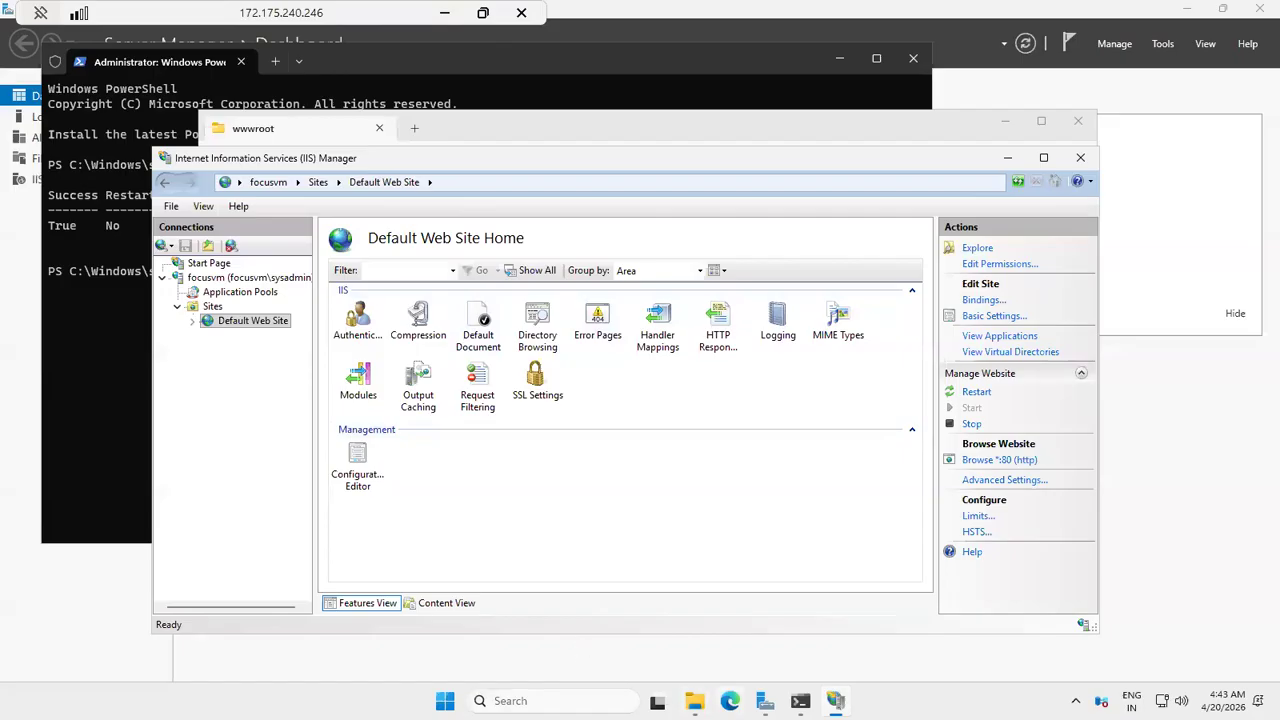
pyautogui.click(730, 701)
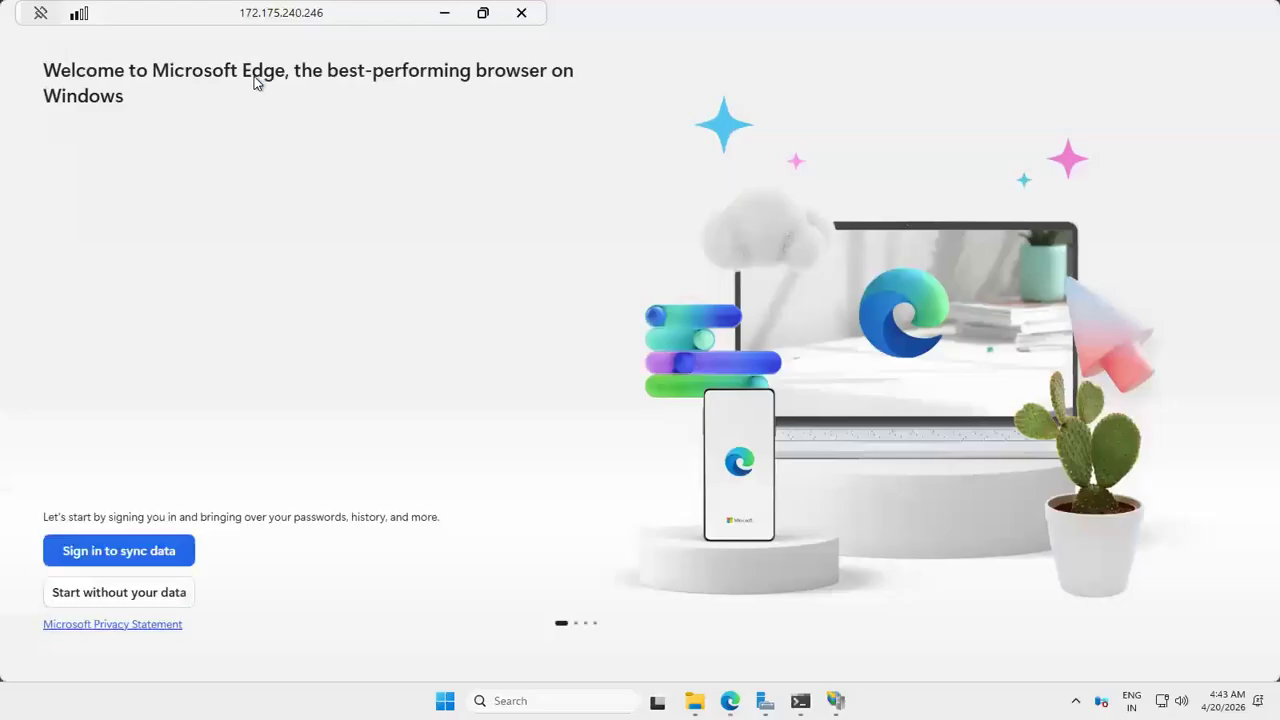
pyautogui.click(120, 592)
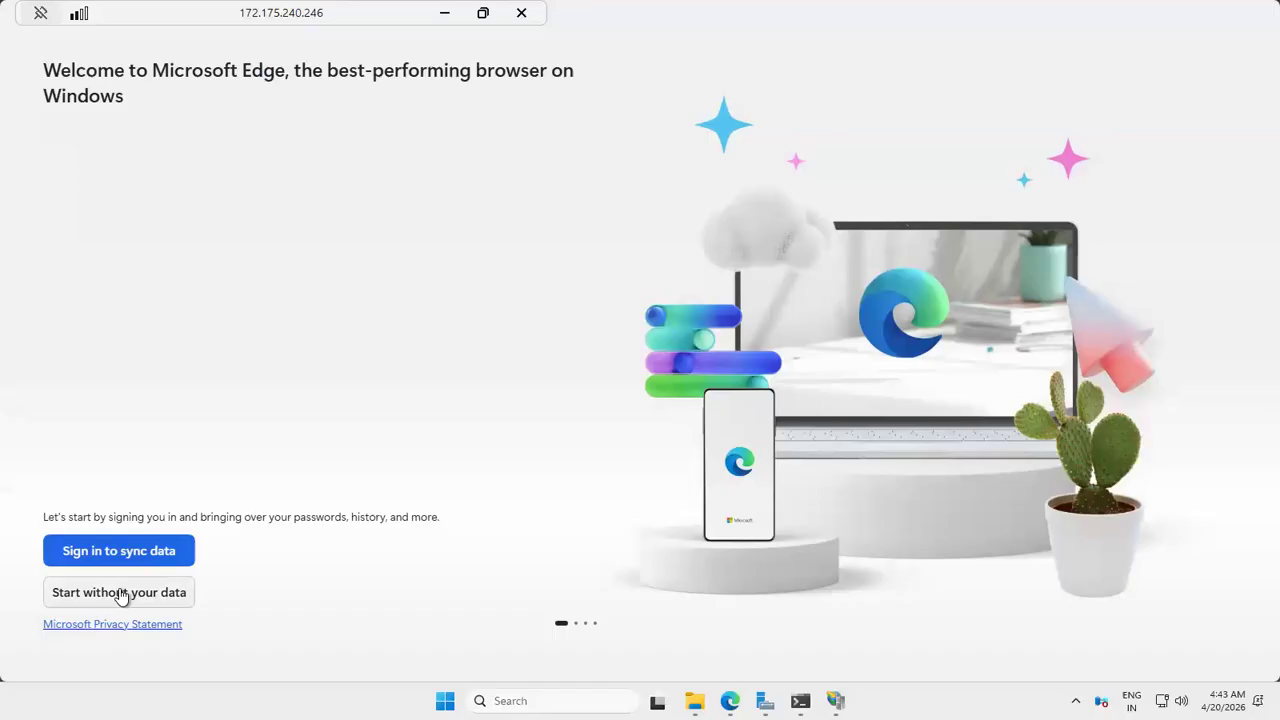
pyautogui.click(120, 594)
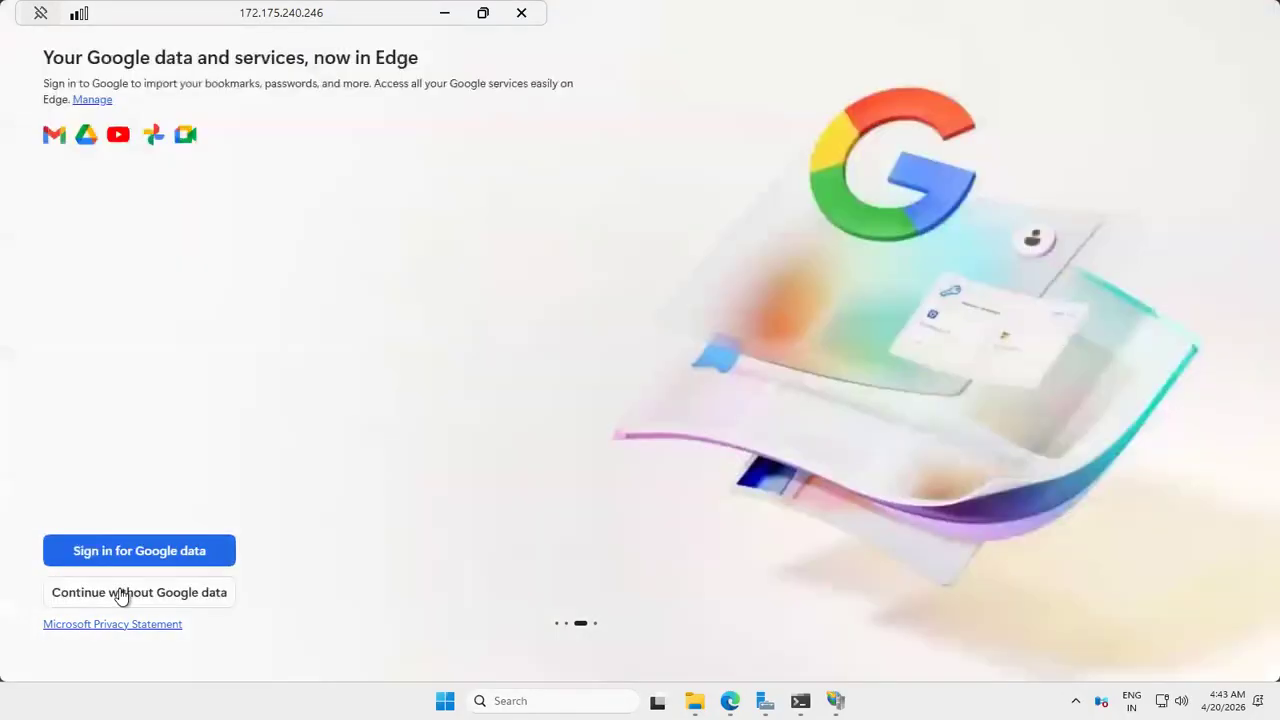
pyautogui.click(120, 593)
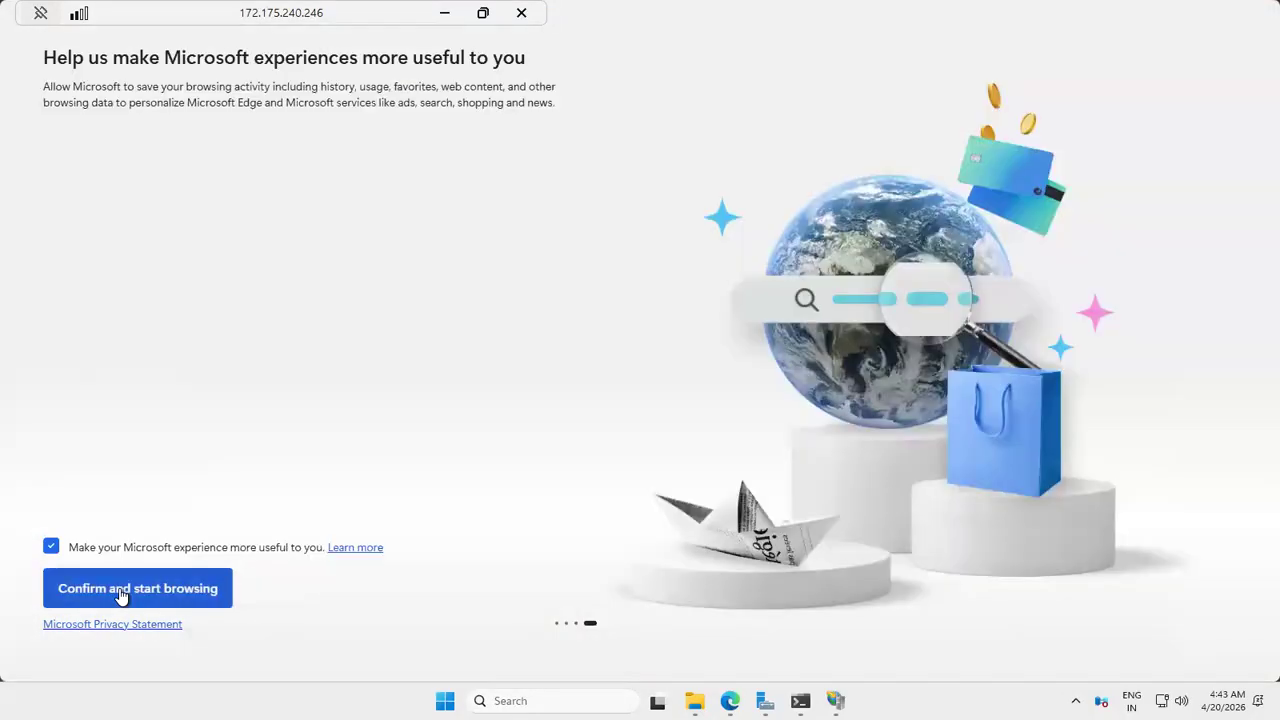
pyautogui.click(120, 592)
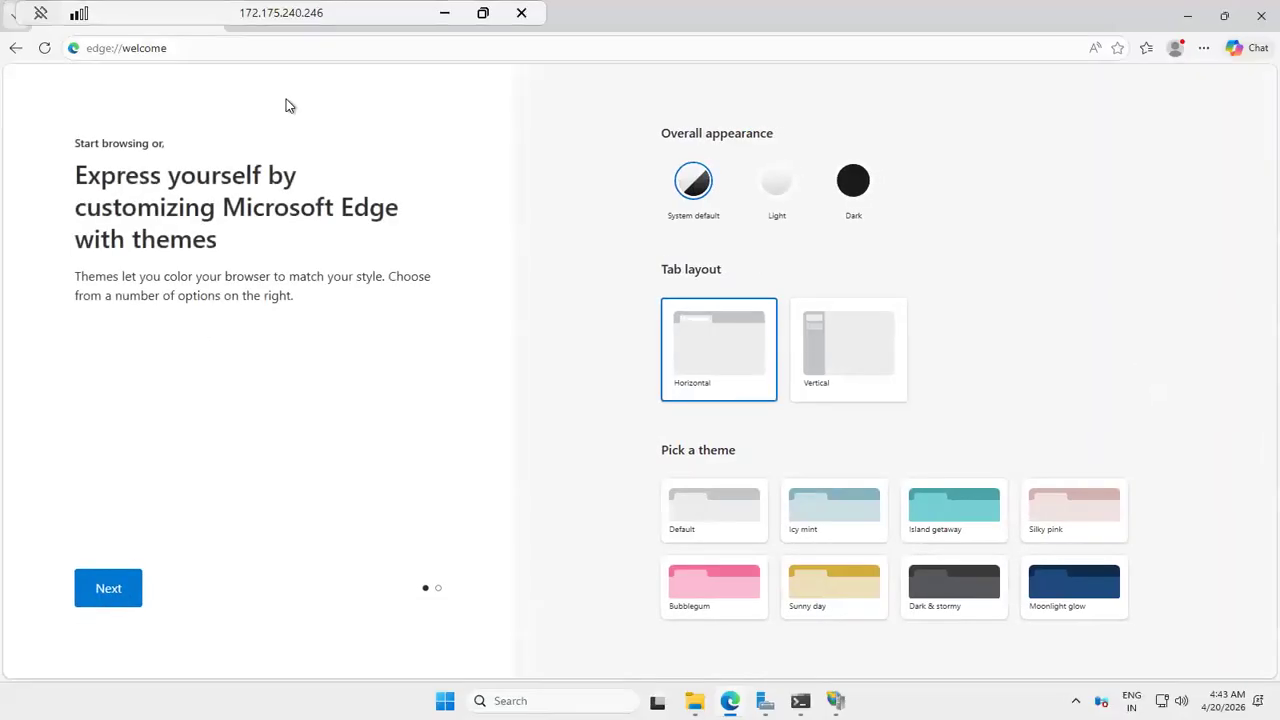
# Step: Search the web for dotnet sdk in the VM's Edge browser, open the Download .NET page and look through its downloads
pyautogui.click(290, 49)
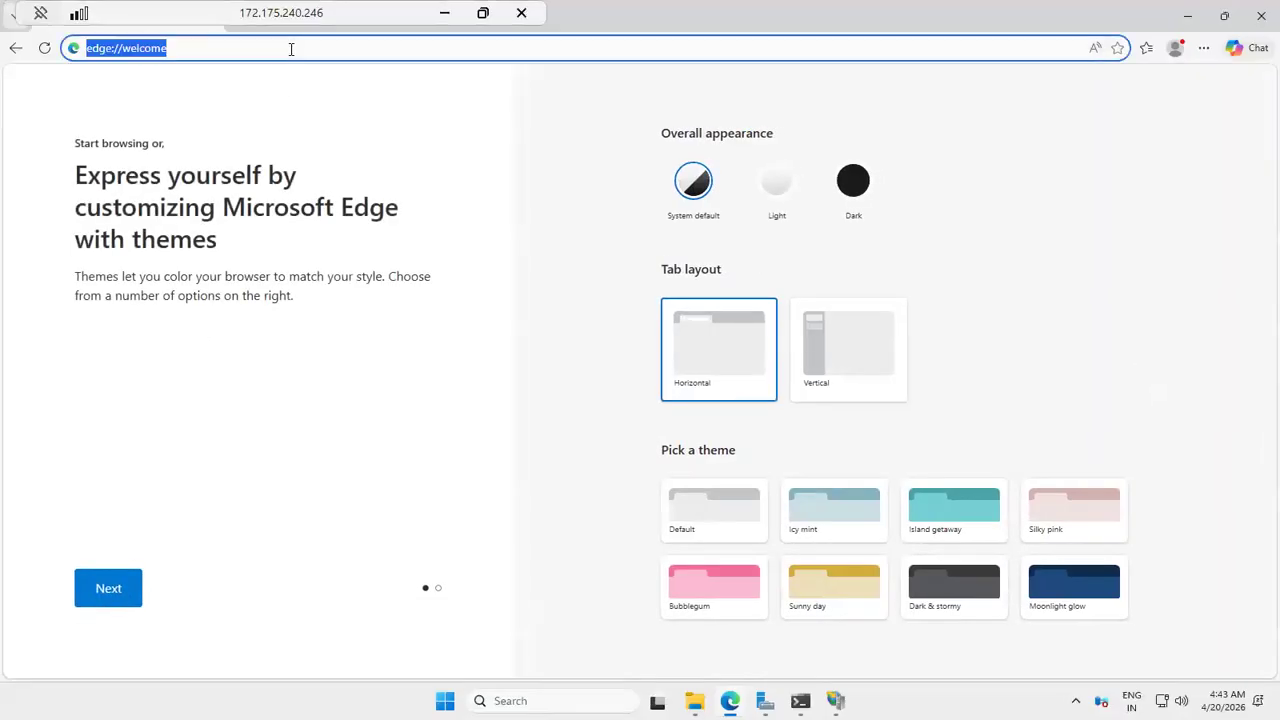
pyautogui.write('dotn')
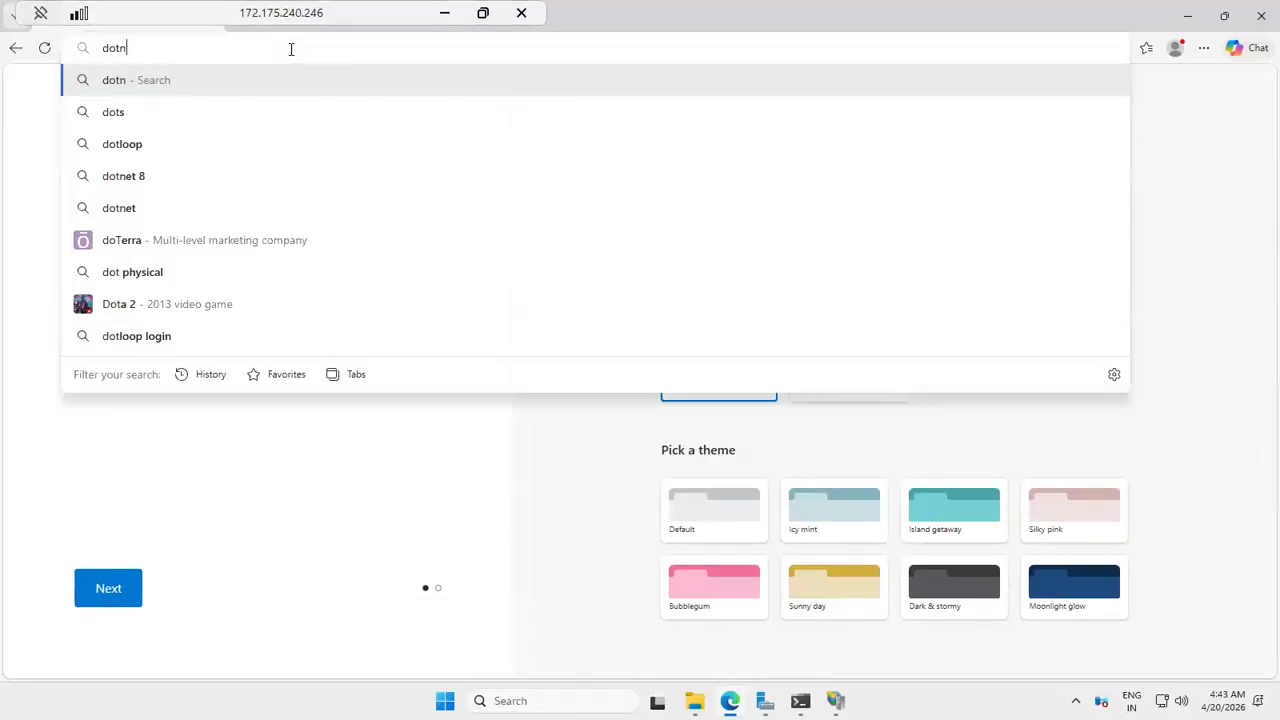
pyautogui.write('et sdk')
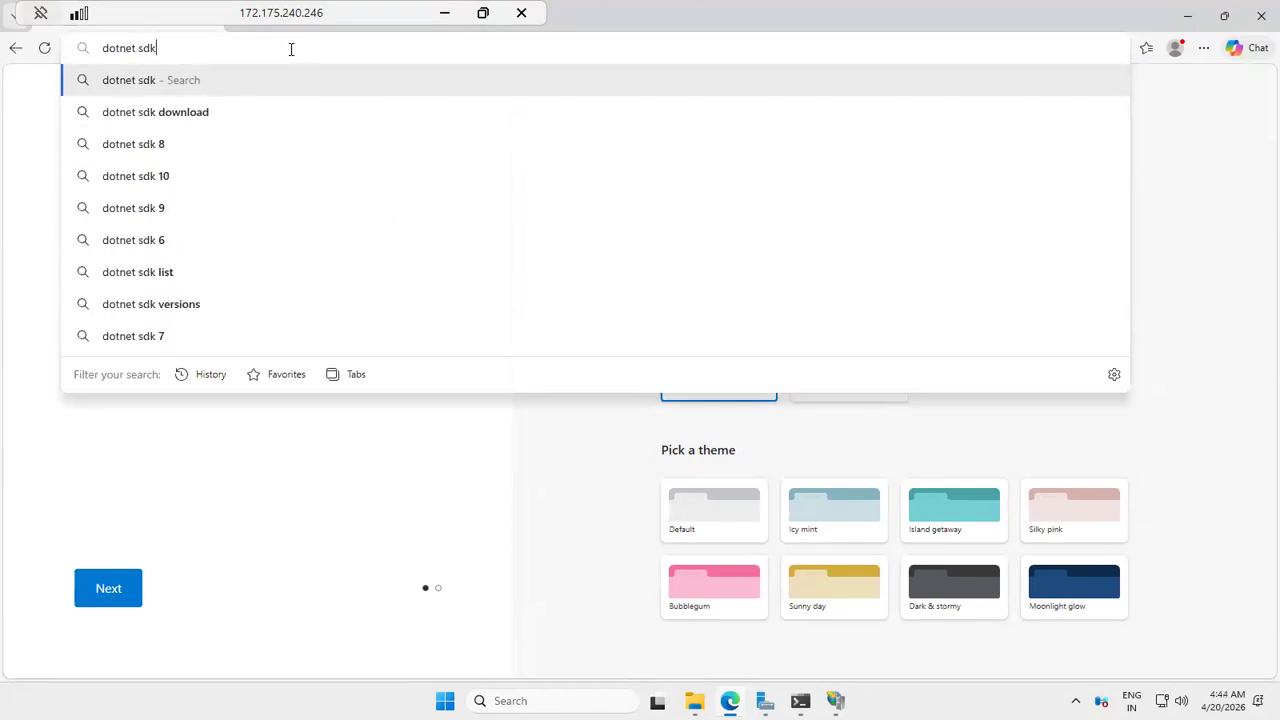
pyautogui.press('Return')
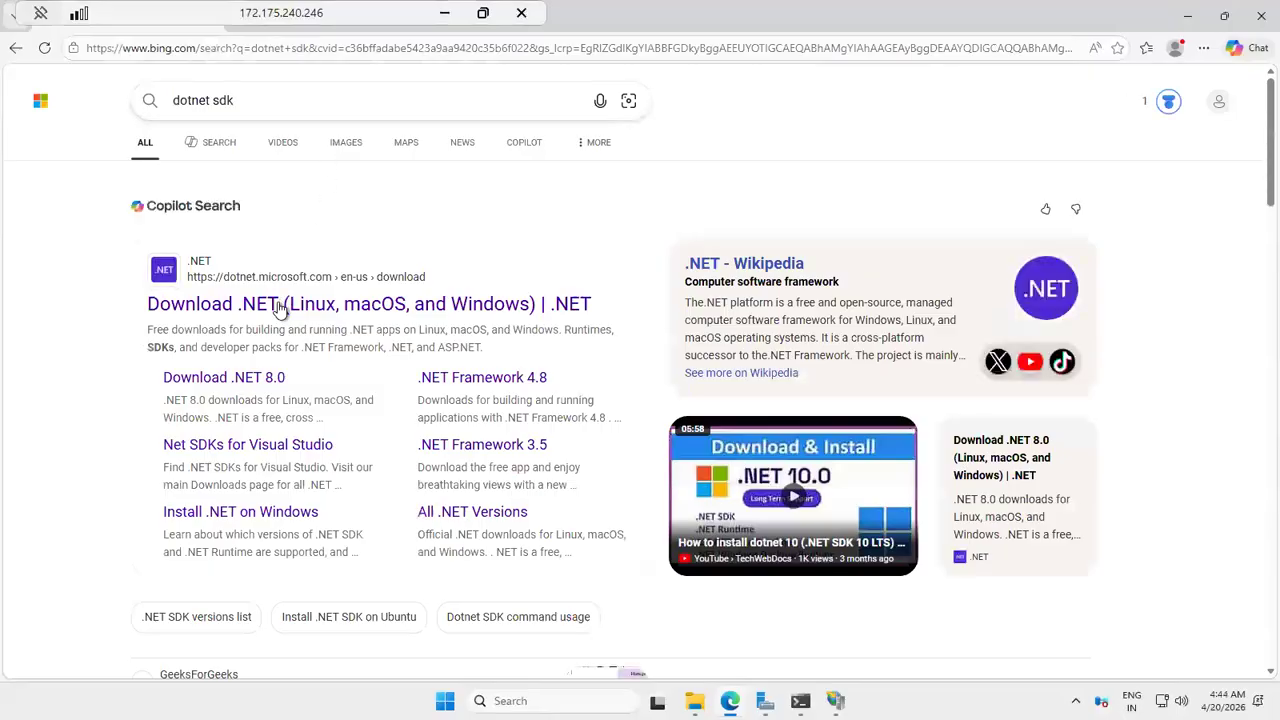
pyautogui.click(272, 305)
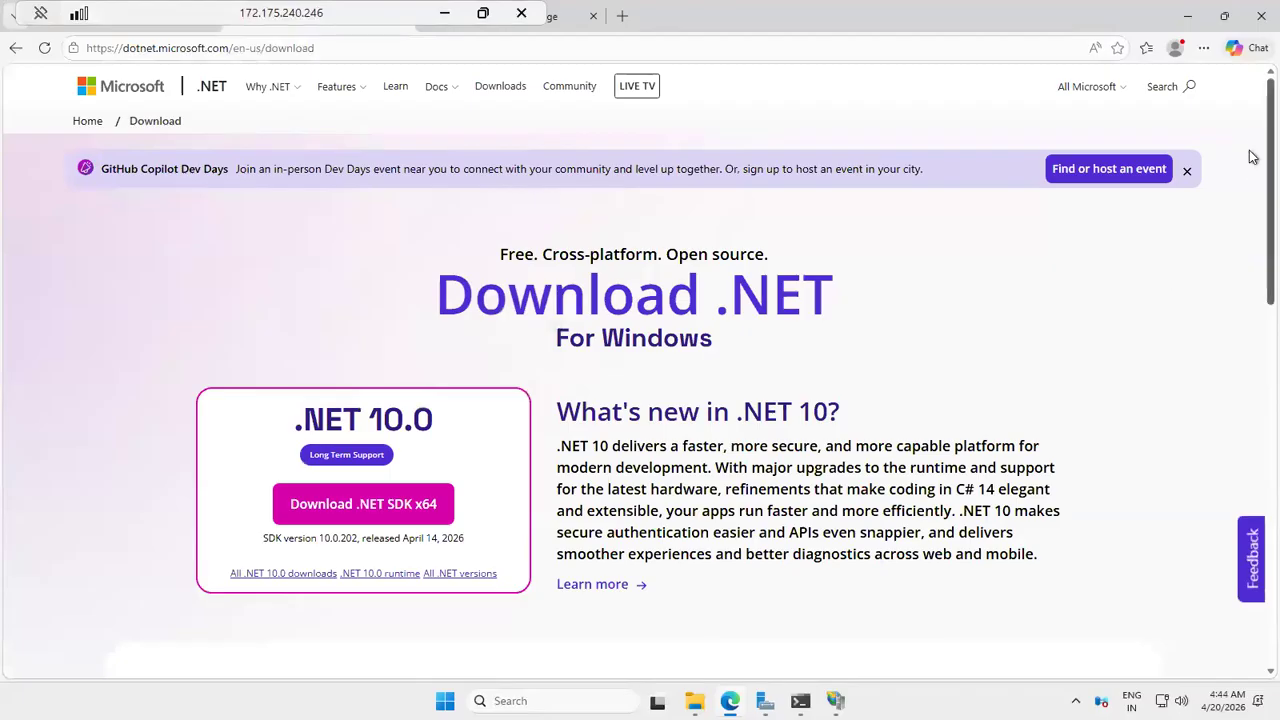
pyautogui.scroll(-1, 1252, 209)
pyautogui.scroll(-3, 1252, 270)
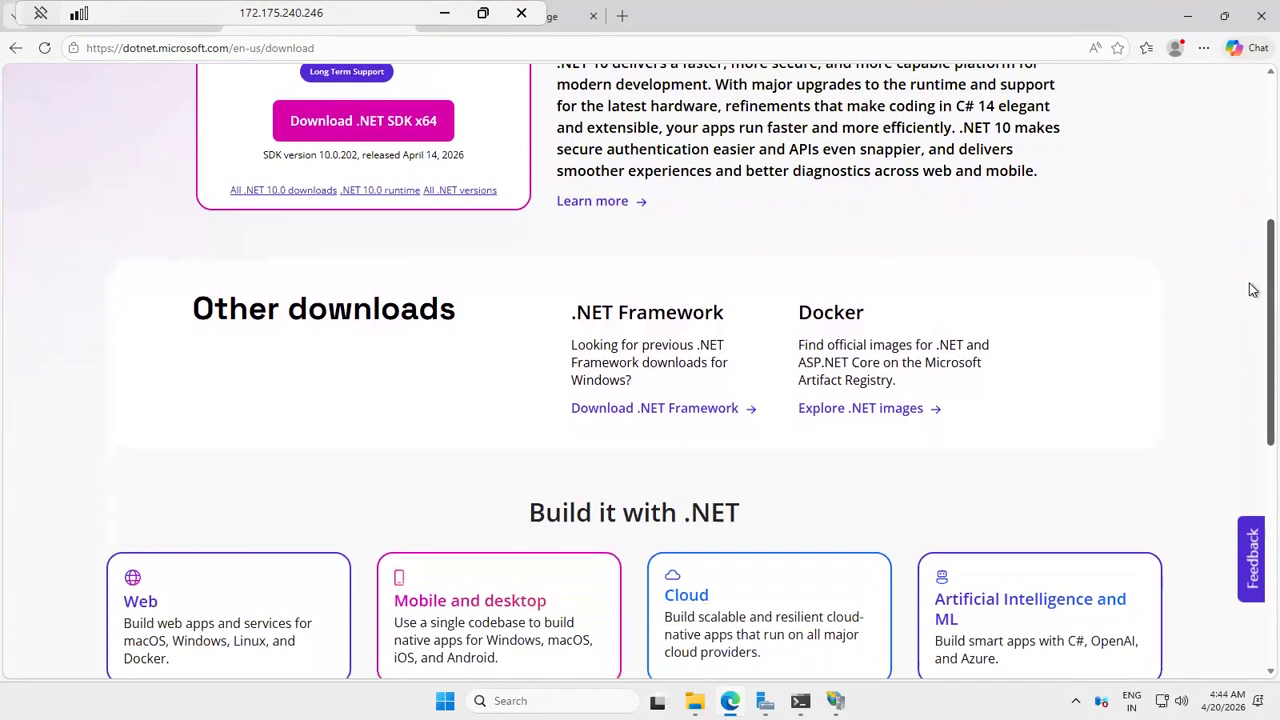
pyautogui.scroll(4, 1253, 289)
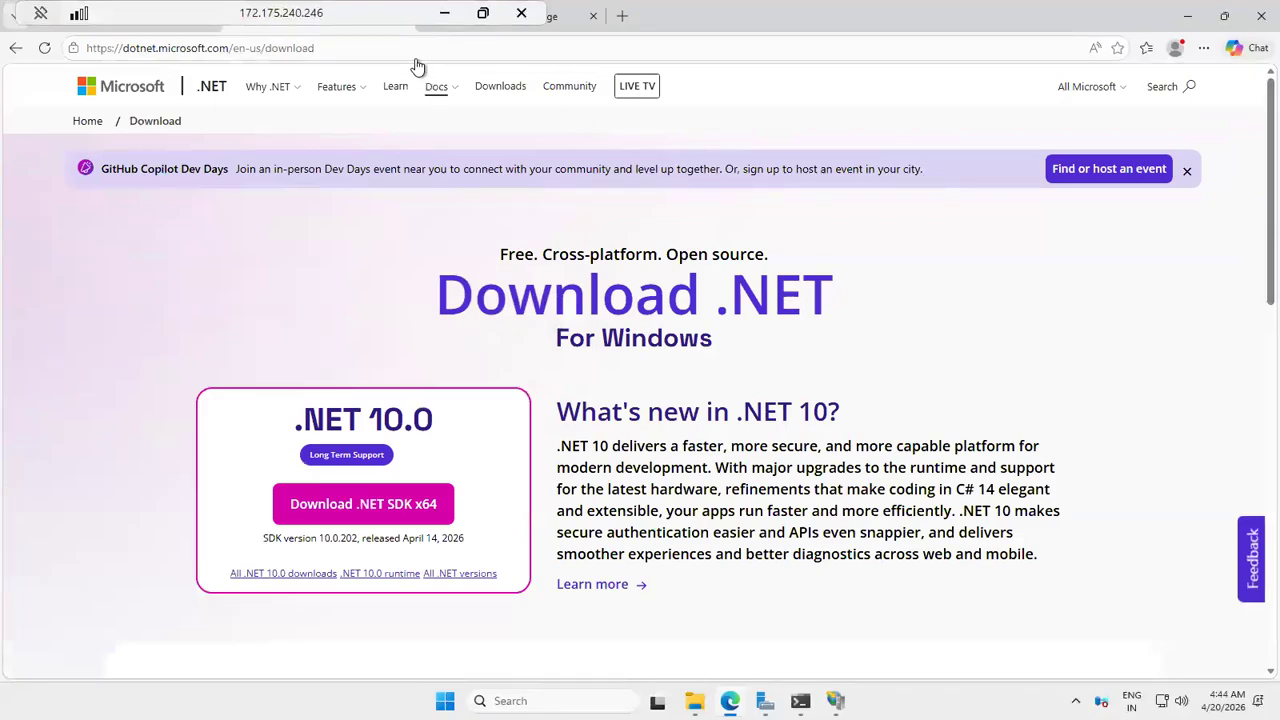
# Step: Search the web for .net sdk in the VM's browser
pyautogui.doubleClick(305, 52)
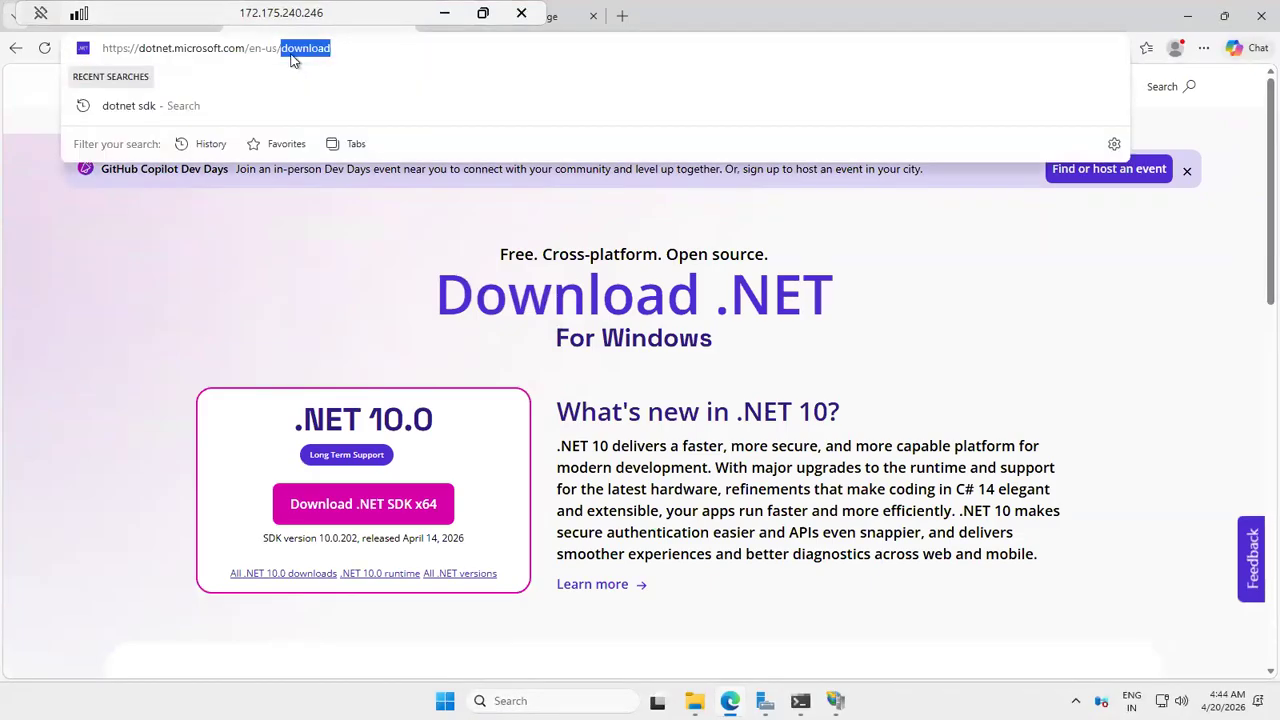
pyautogui.hotkey('ctrl', 'a')
pyautogui.press('BackSpace')
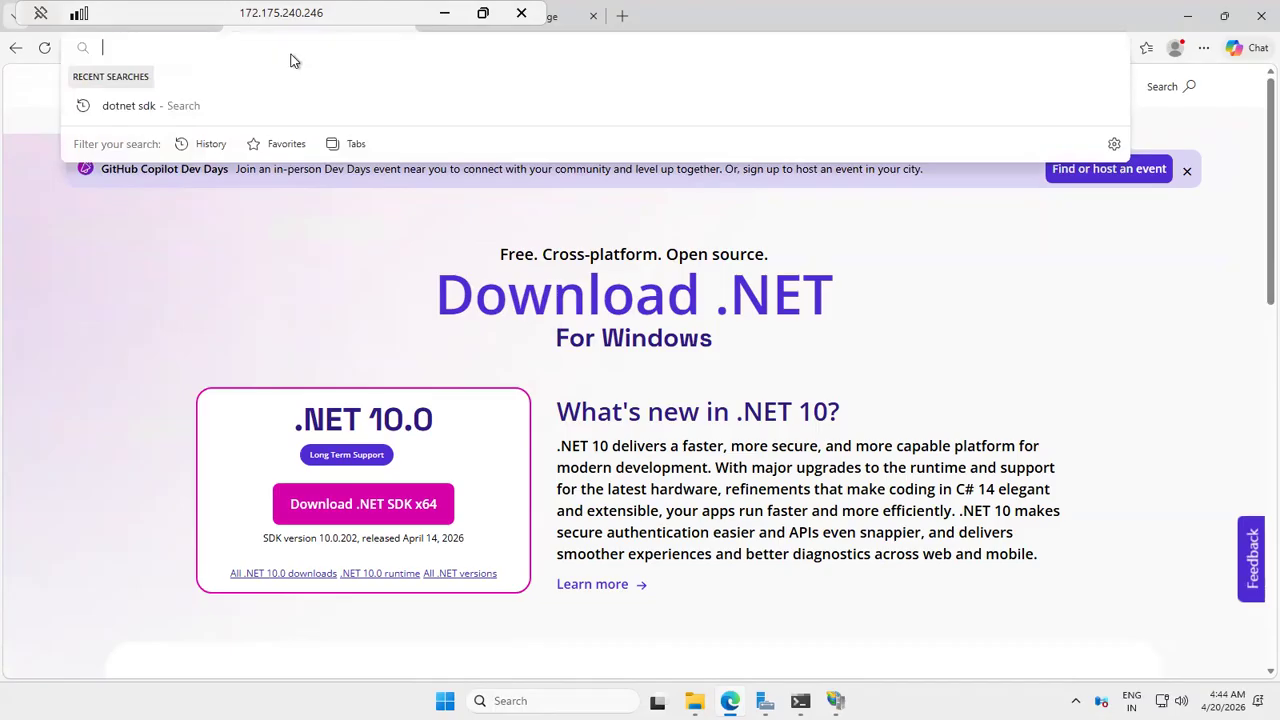
pyautogui.write('dotnet')
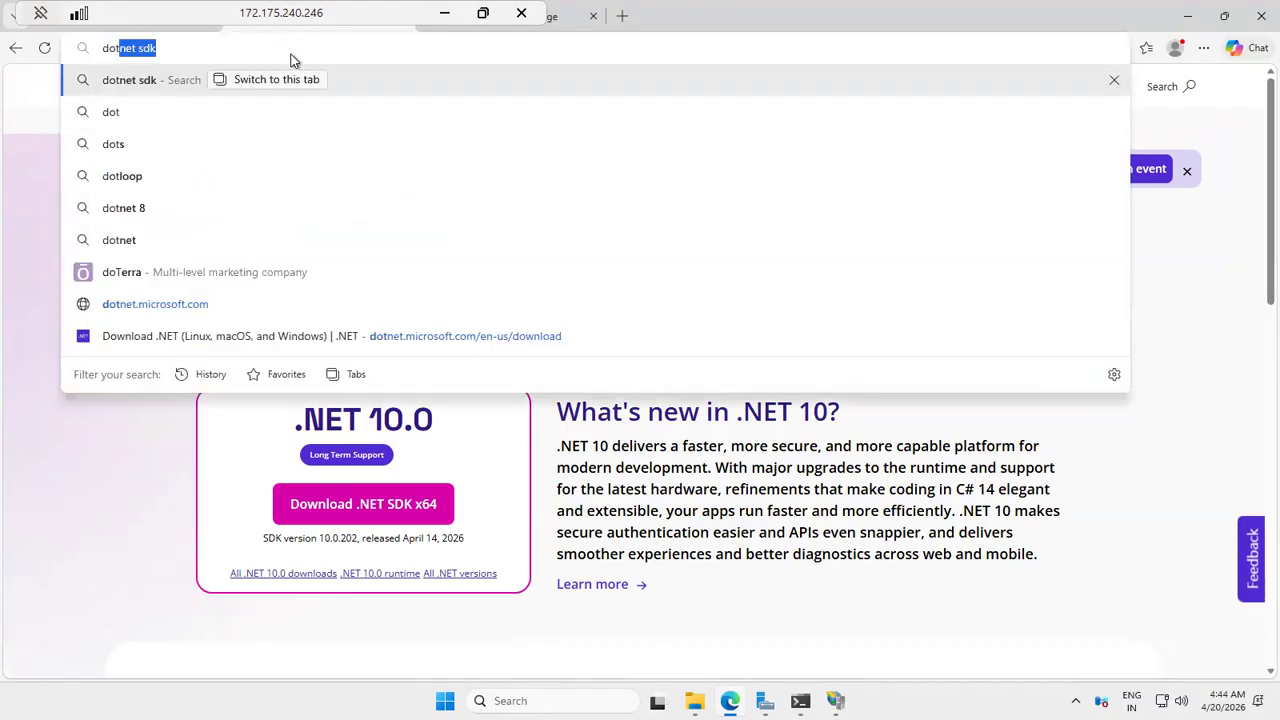
pyautogui.press('BackSpace')
pyautogui.press('BackSpace')
pyautogui.press('BackSpace')
pyautogui.press('BackSpace')
pyautogui.press('BackSpace')
pyautogui.press('BackSpace')
pyautogui.press('BackSpace')
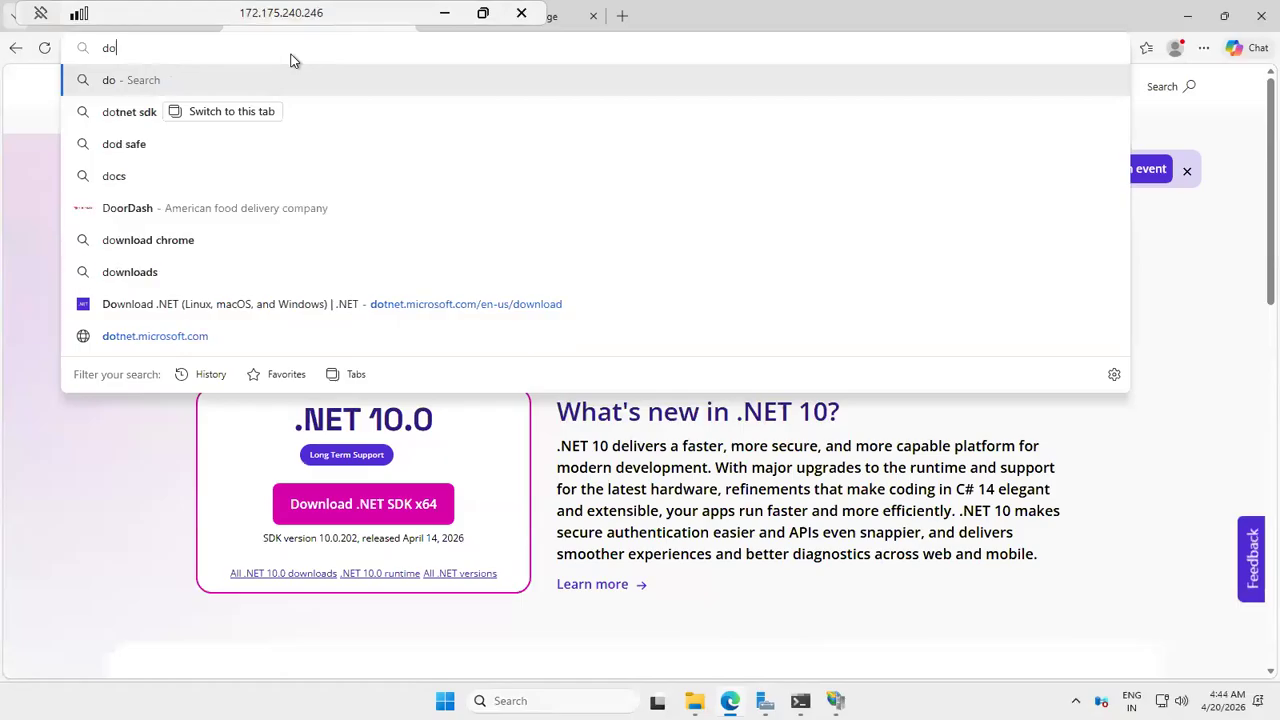
pyautogui.write('.')
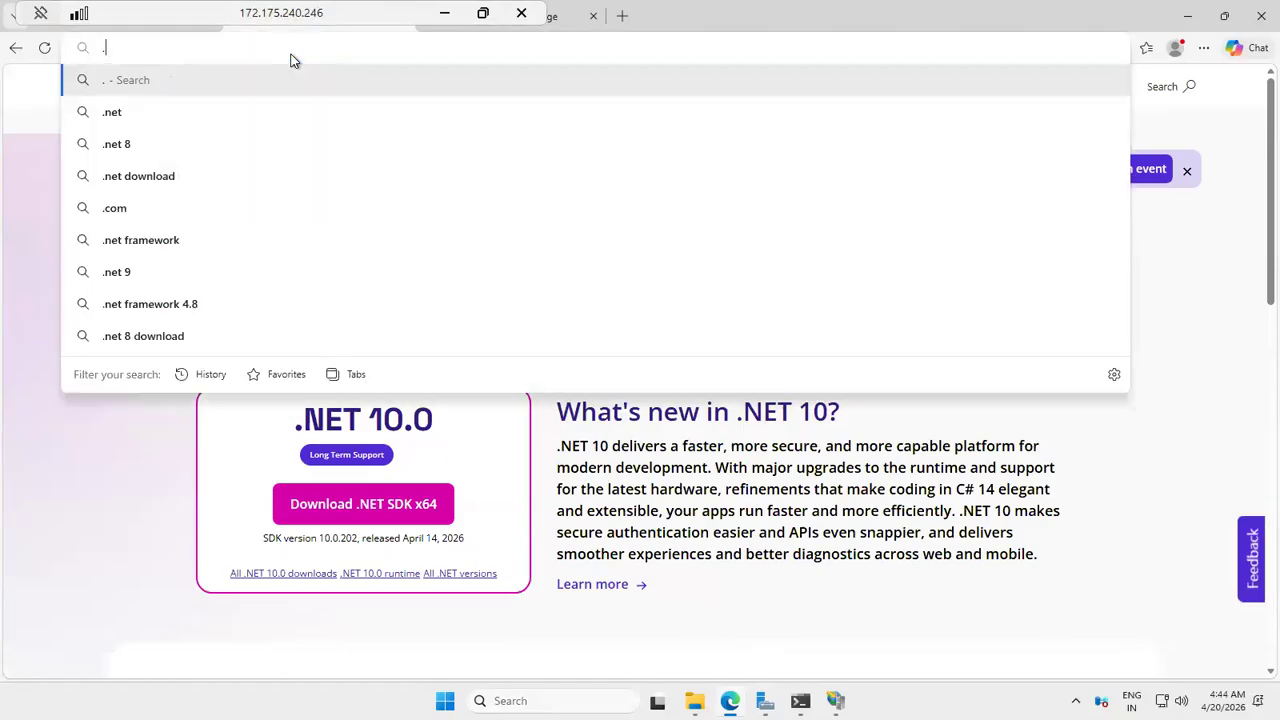
pyautogui.write('net sdk')
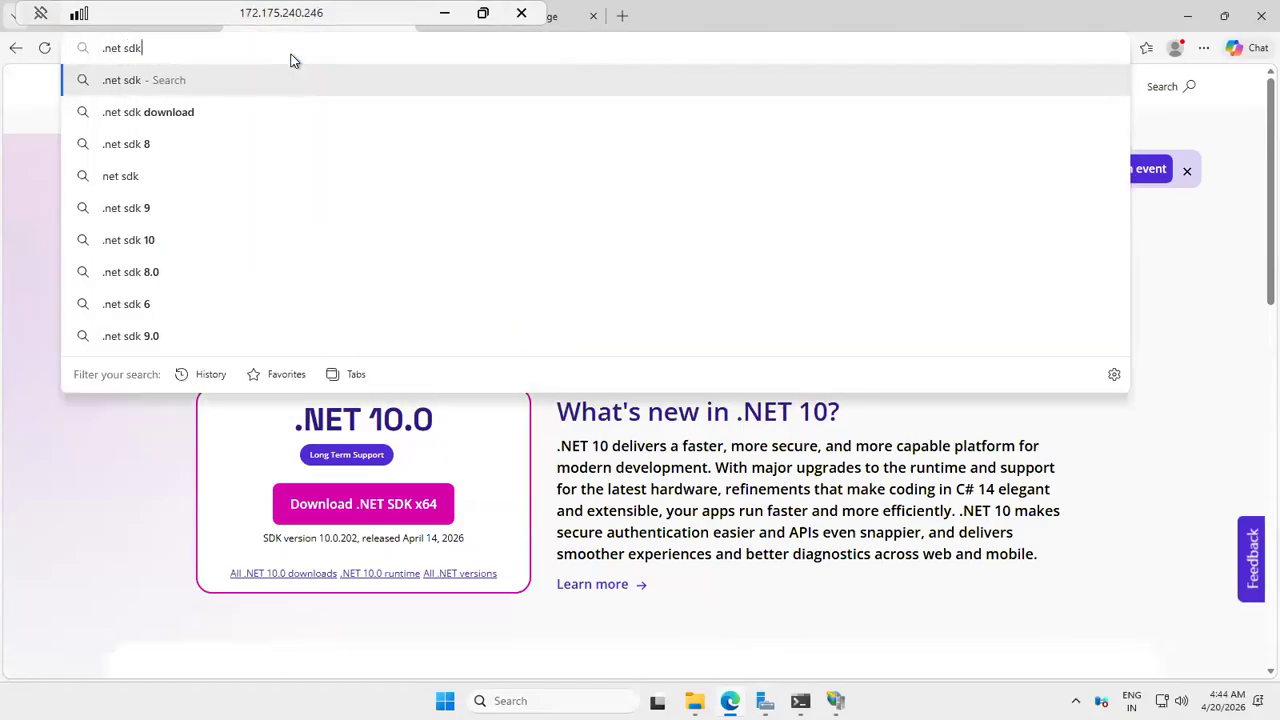
pyautogui.press('Return')
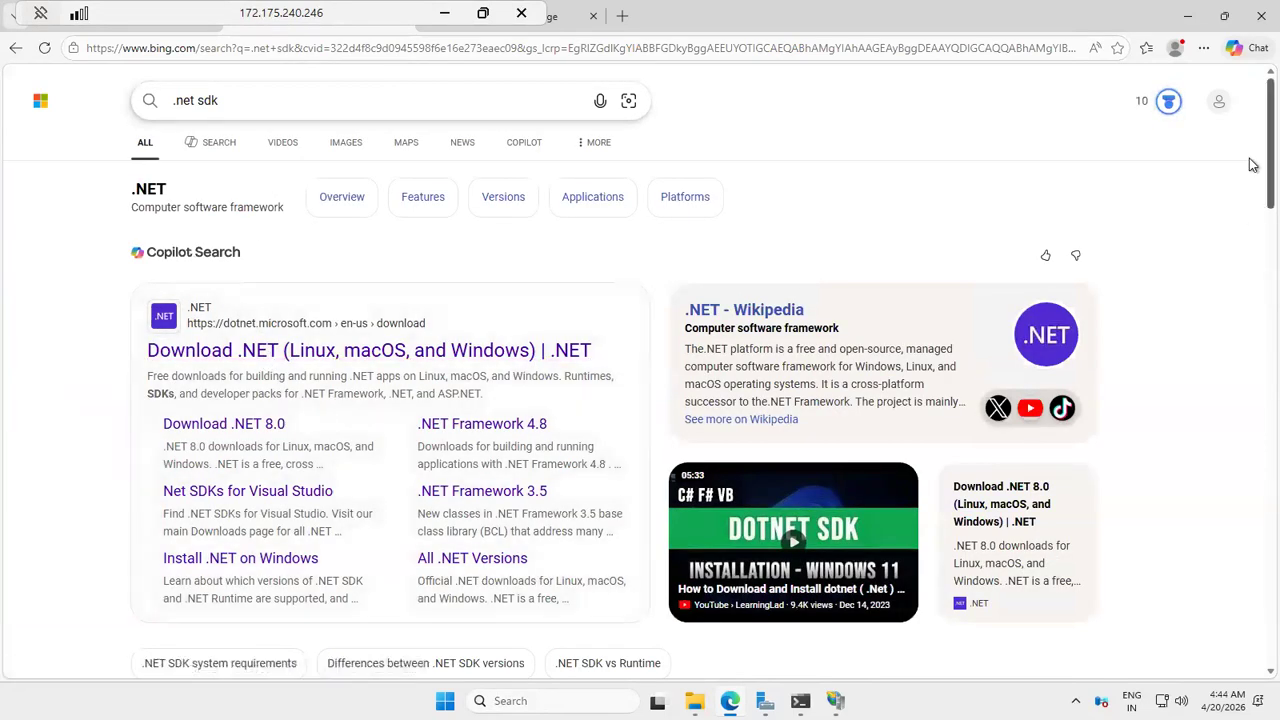
# Step: Open the Download .NET 10.0 (Linux, macOS, and Windows) page on dotnet.microsoft.com from the search results
pyautogui.scroll(-1, 1250, 262)
pyautogui.scroll(-5, 1250, 262)
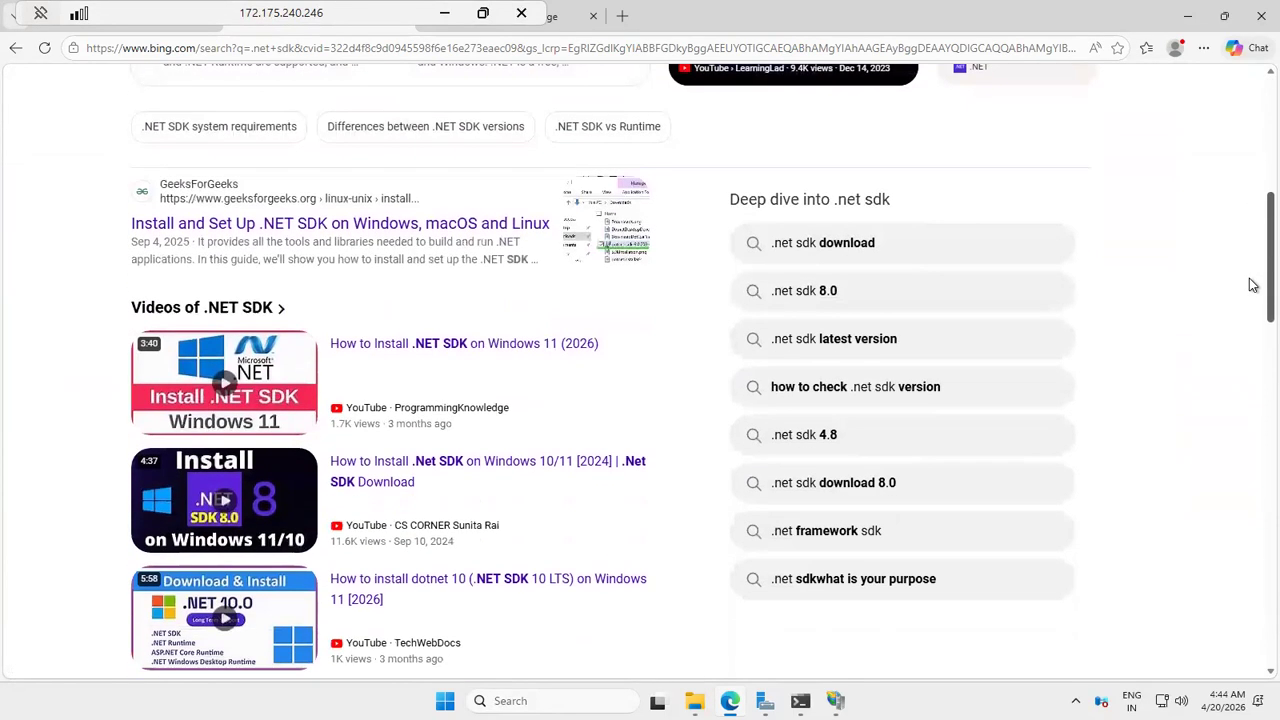
pyautogui.scroll(-5, 1252, 297)
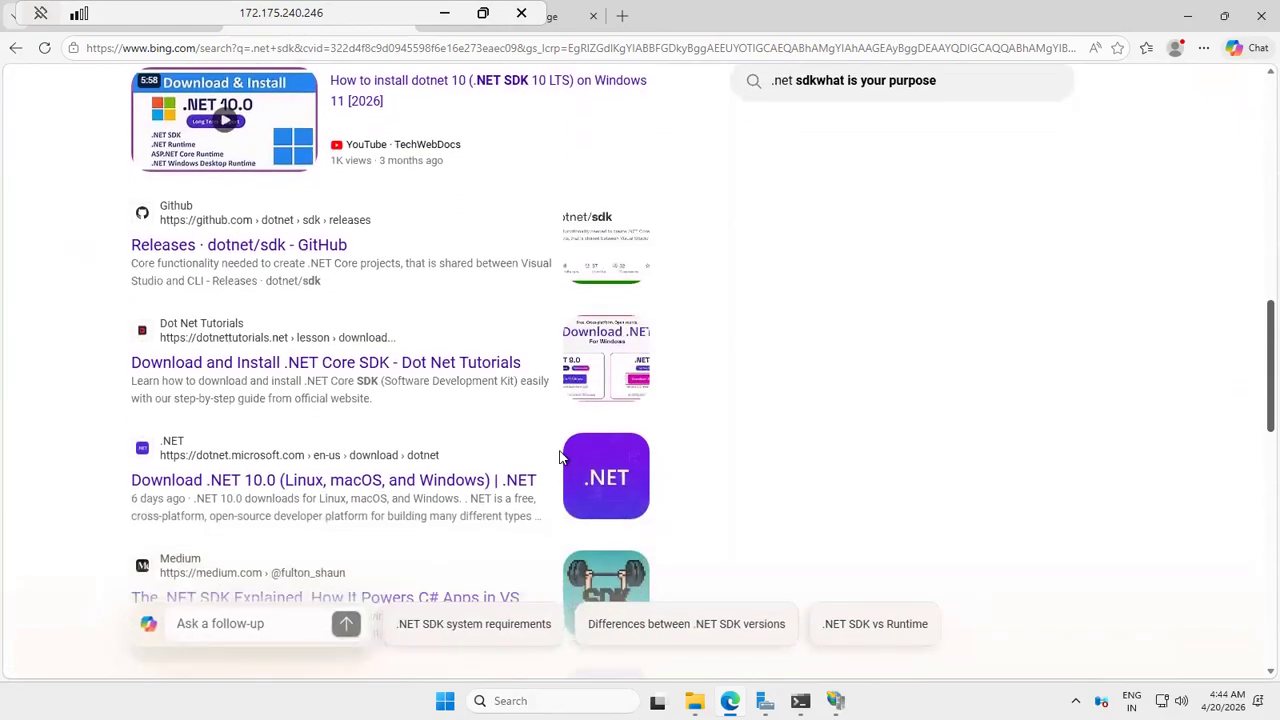
pyautogui.click(386, 483)
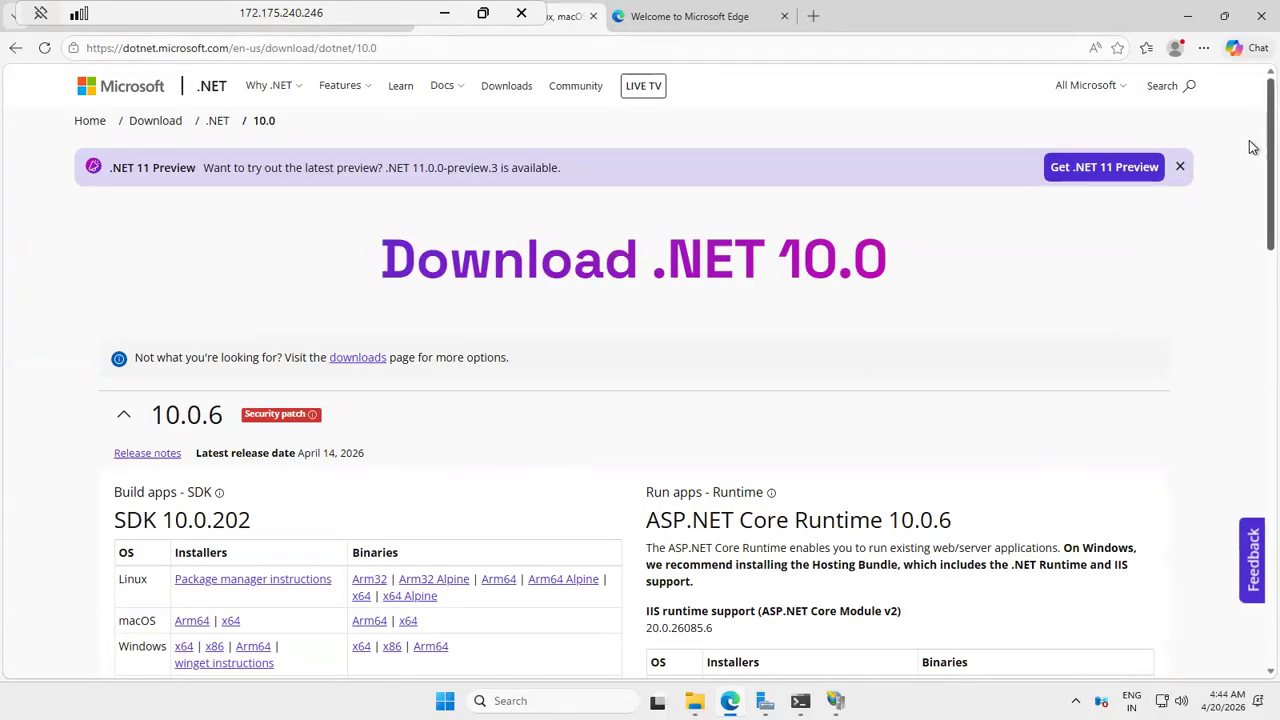
# Step: Download the Windows Hosting Bundle installer of ASP.NET Core Runtime 10.0.6
pyautogui.scroll(-3, 1252, 150)
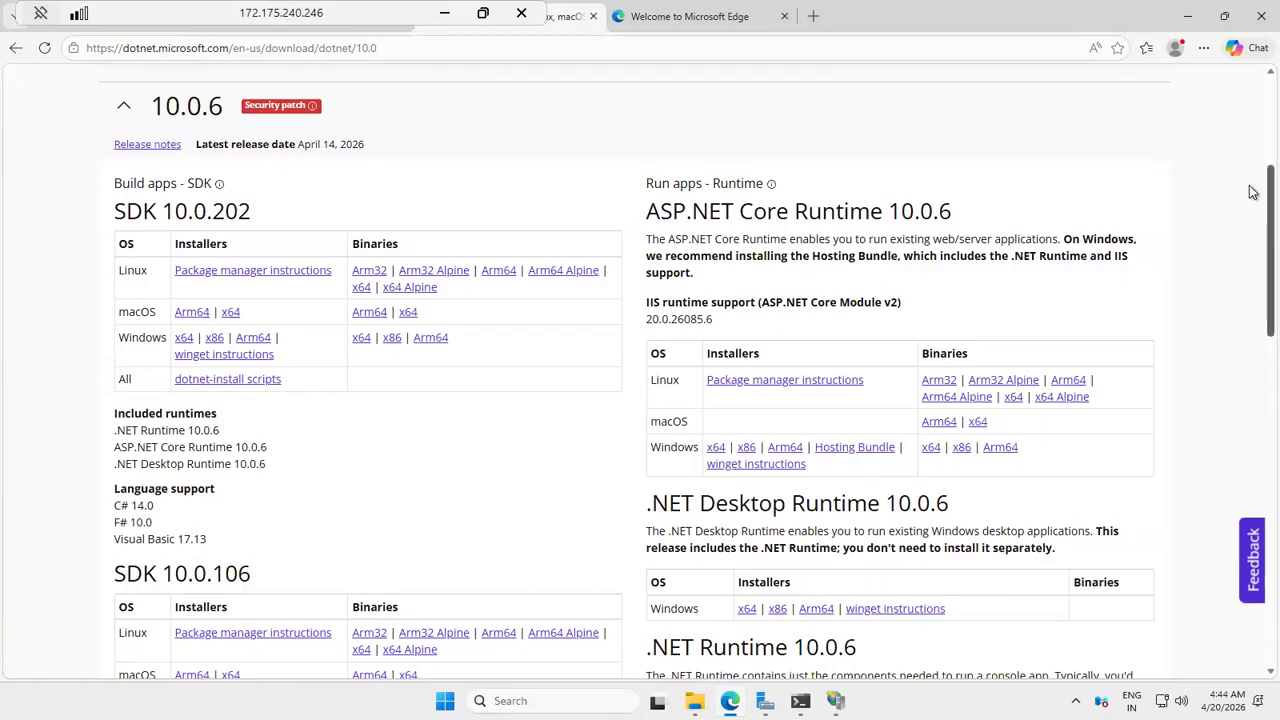
pyautogui.scroll(-1, 1253, 192)
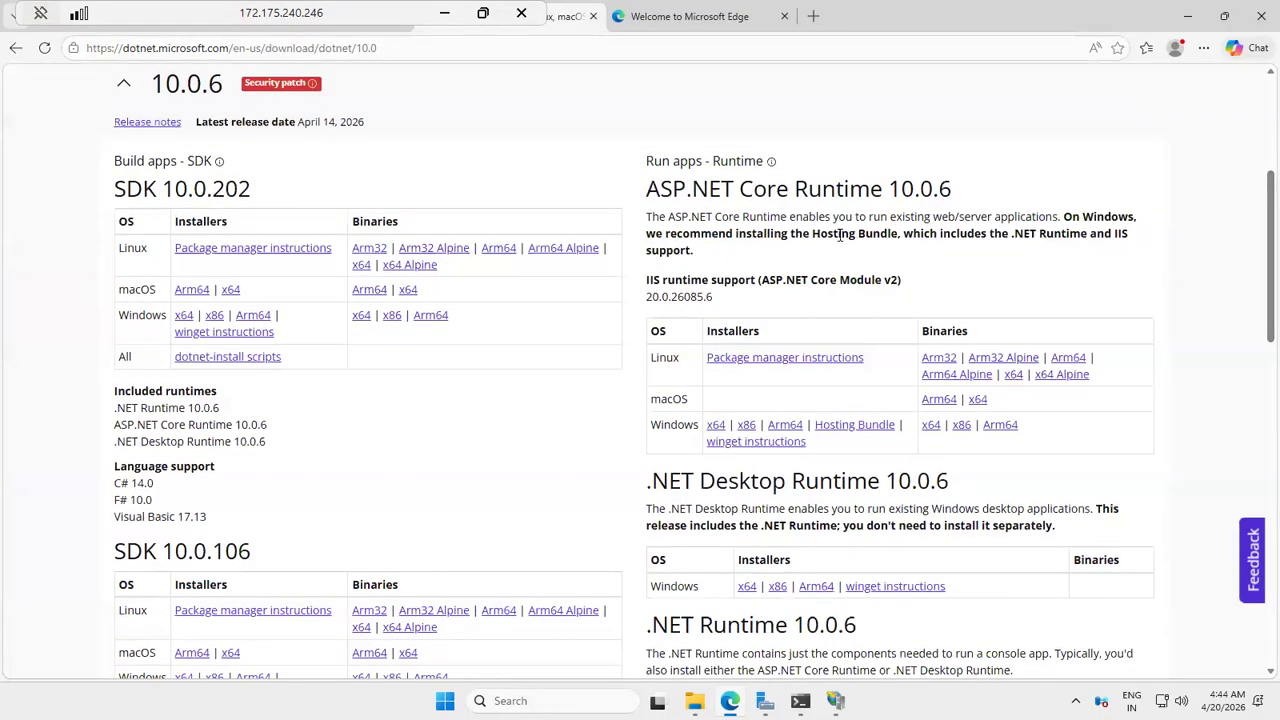
pyautogui.doubleClick(838, 234)
pyautogui.click(858, 425)
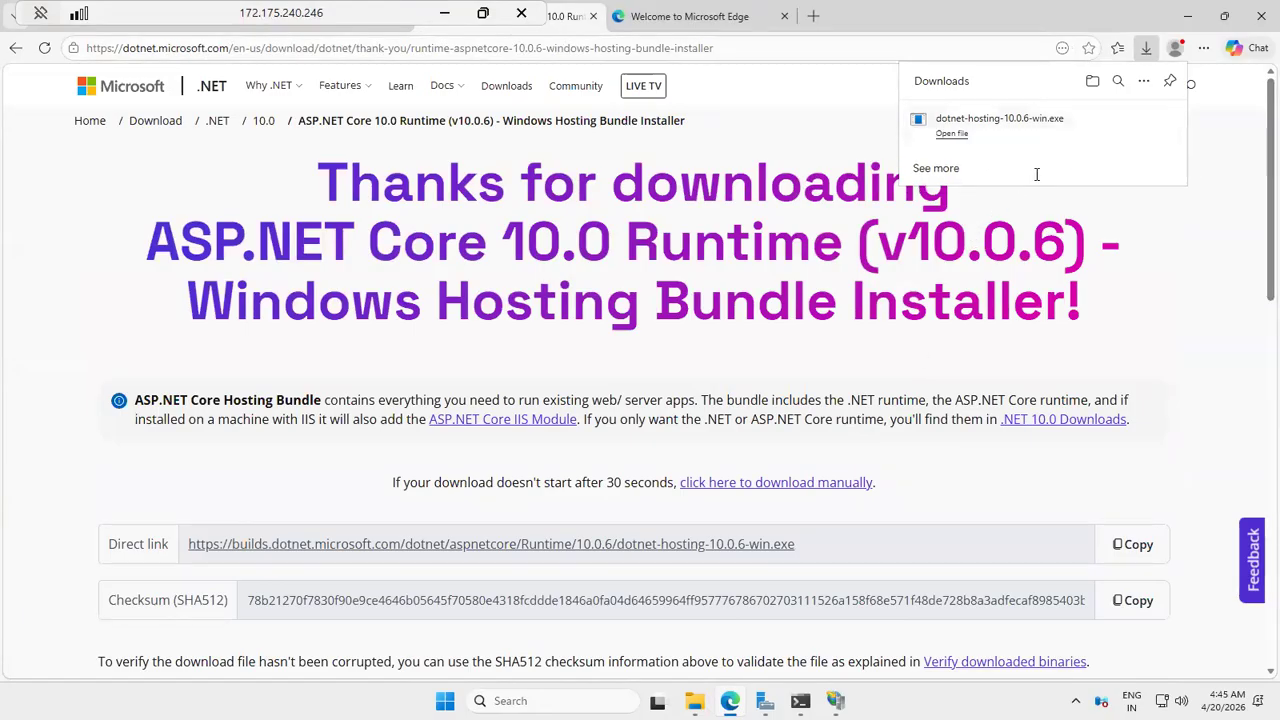
# Step: Run the downloaded dotnet-hosting-10.0.6-win.exe, install the Windows Server Hosting package and close its setup
pyautogui.click(976, 118)
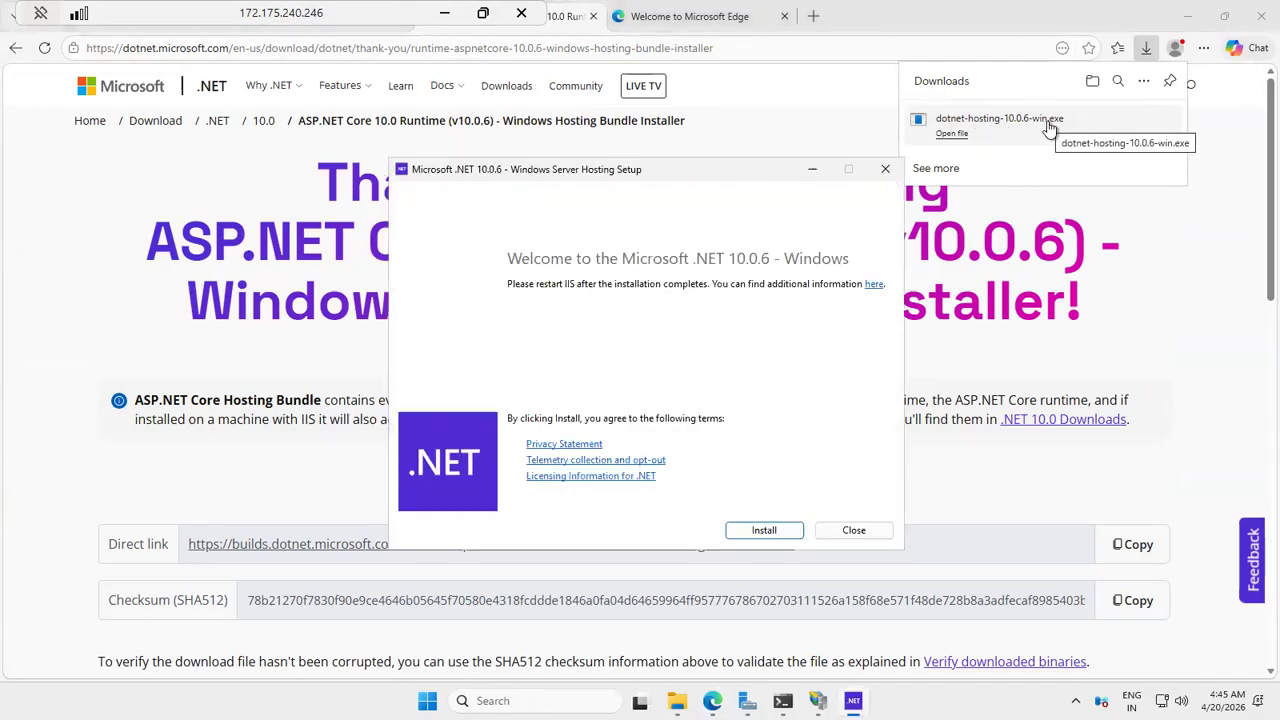
pyautogui.click(766, 530)
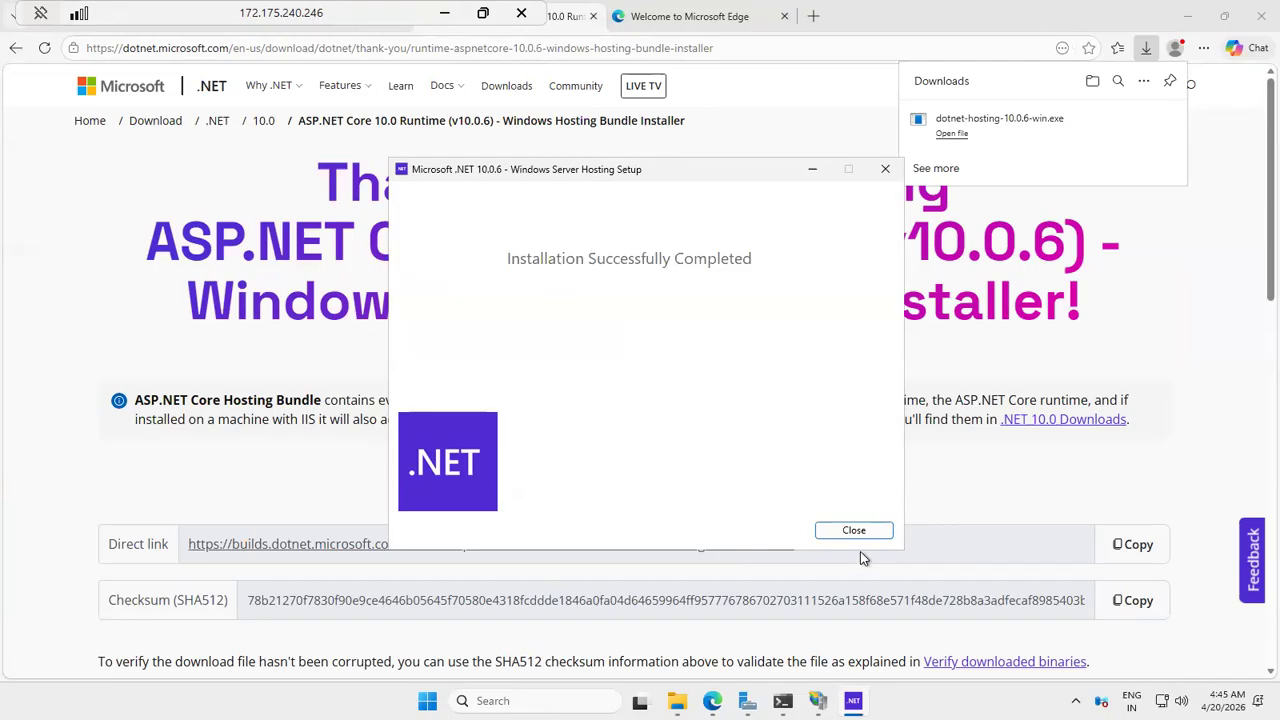
pyautogui.click(876, 538)
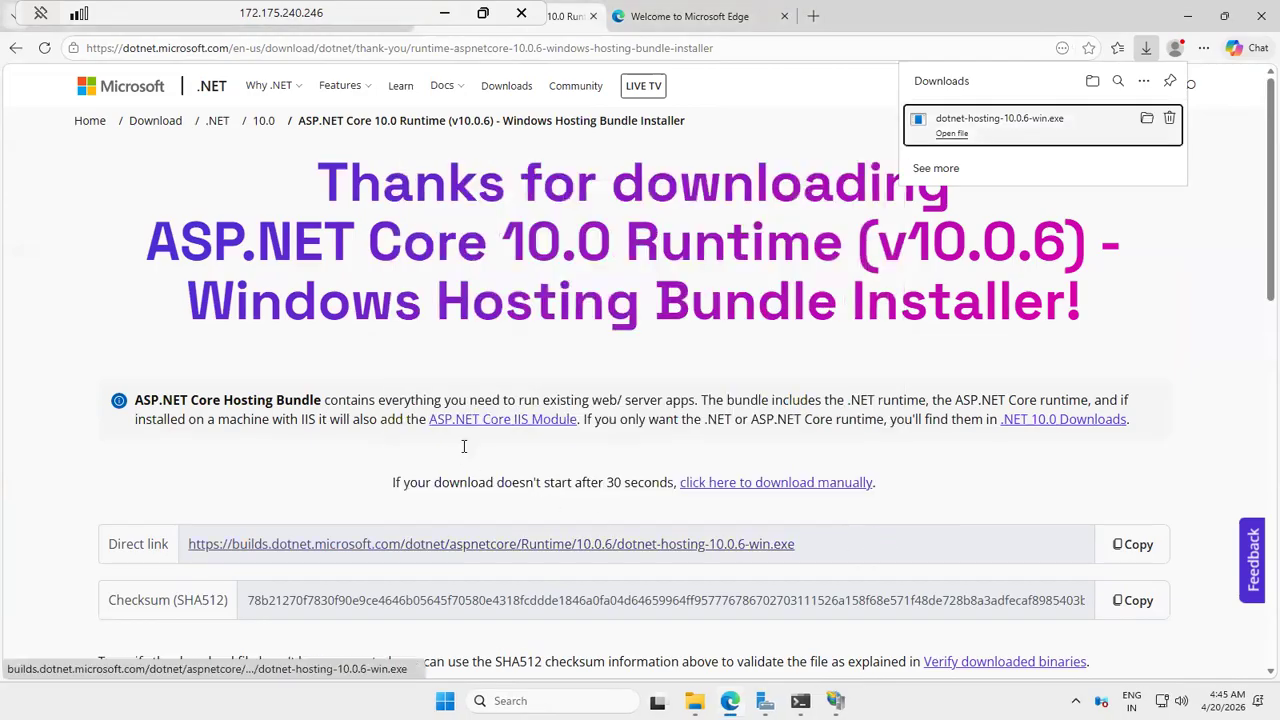
# Step: Leave the remote session and copy everything in the local publish folder in File Explorer
pyautogui.click(445, 18)
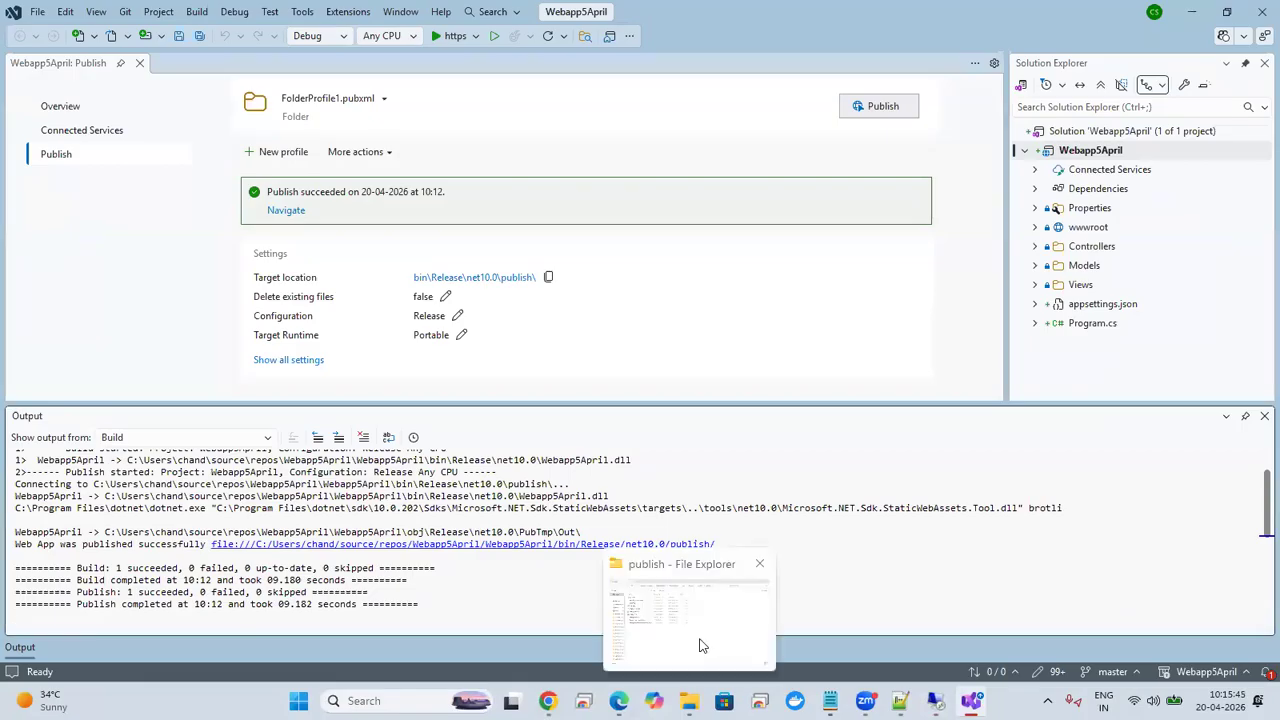
pyautogui.click(700, 640)
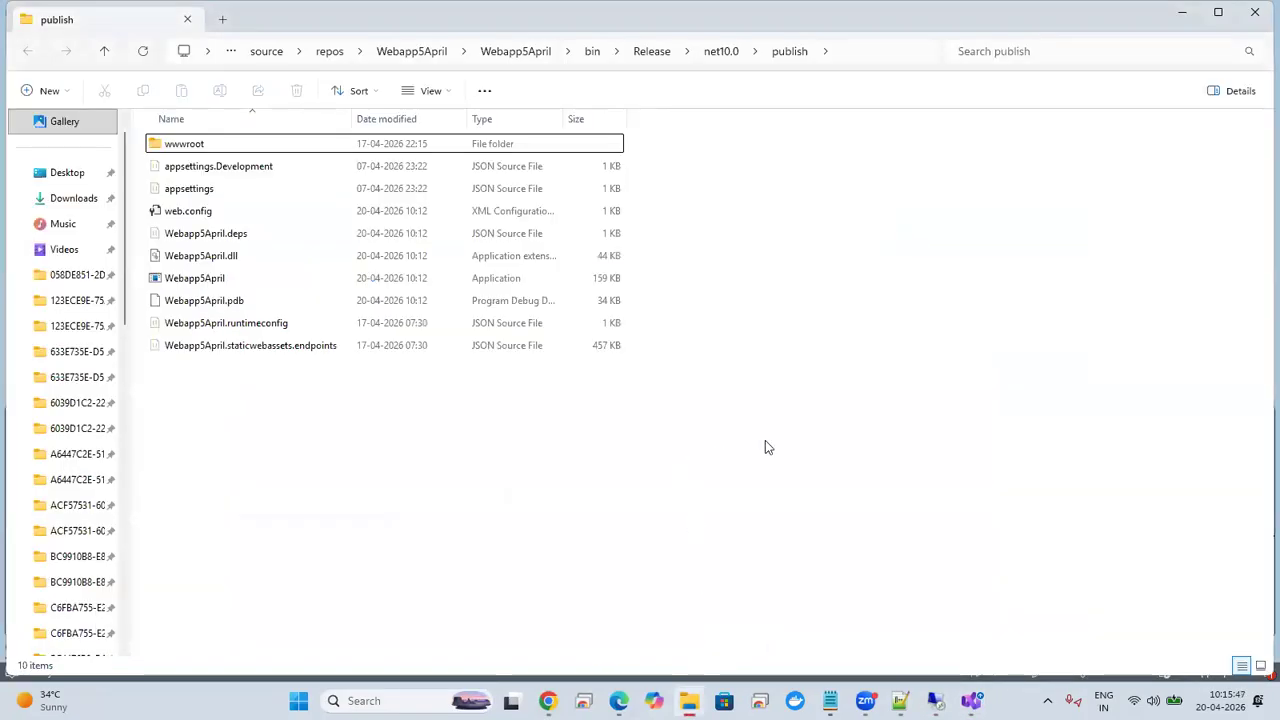
pyautogui.hotkey('ctrl', 'a')
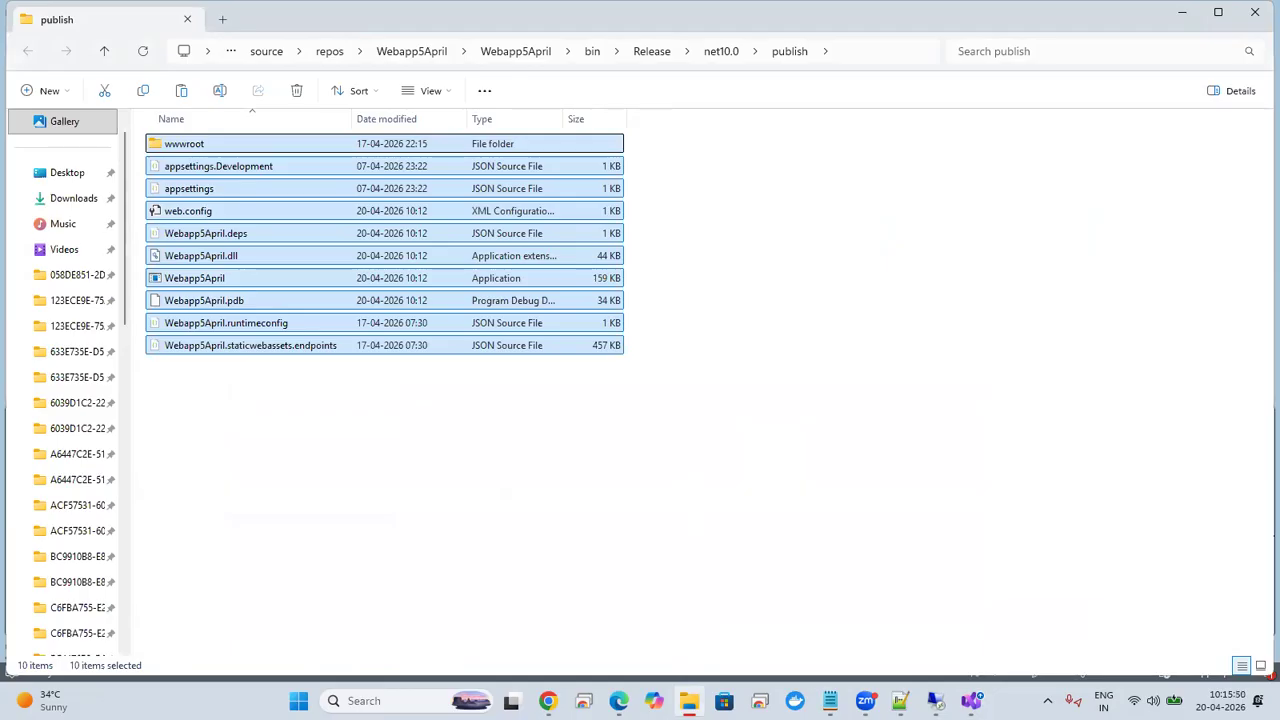
# Step: Return to the VM's remote session and delete the iisstart file from C:\inetpub\wwwroot
pyautogui.click(936, 701)
pyautogui.click(526, 343)
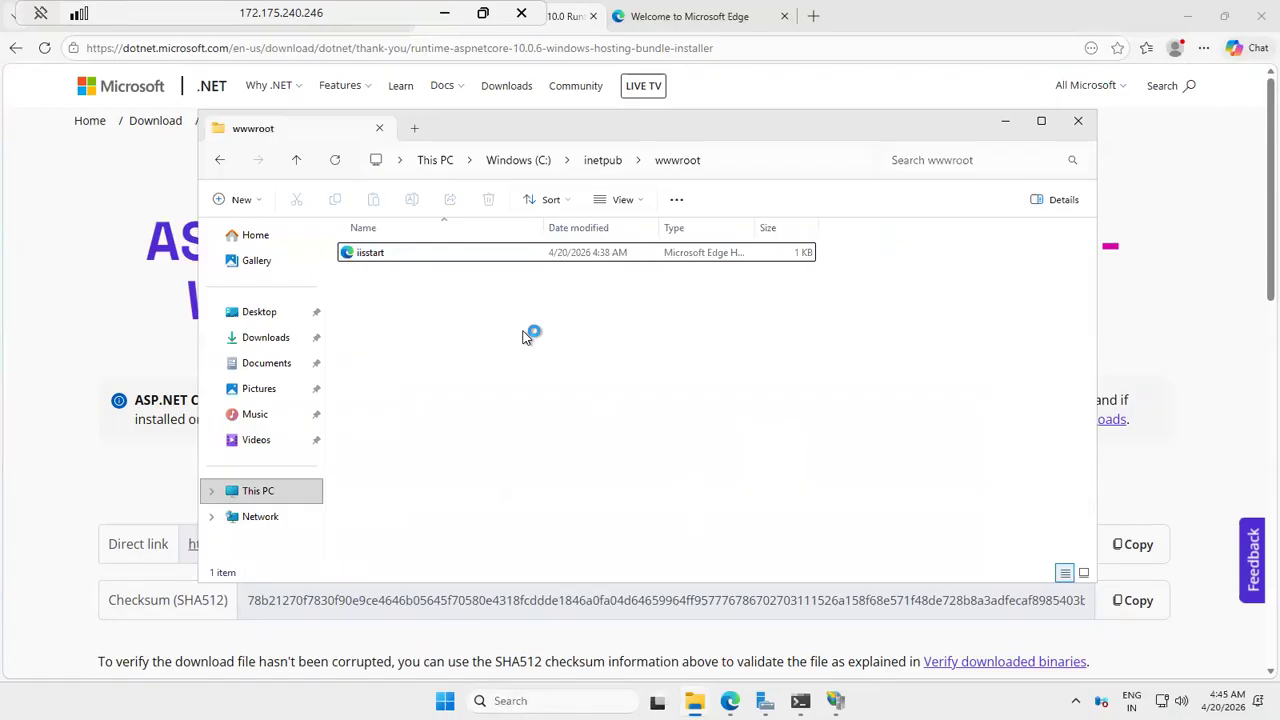
pyautogui.hotkey('ctrl', 'a')
pyautogui.press('Delete')
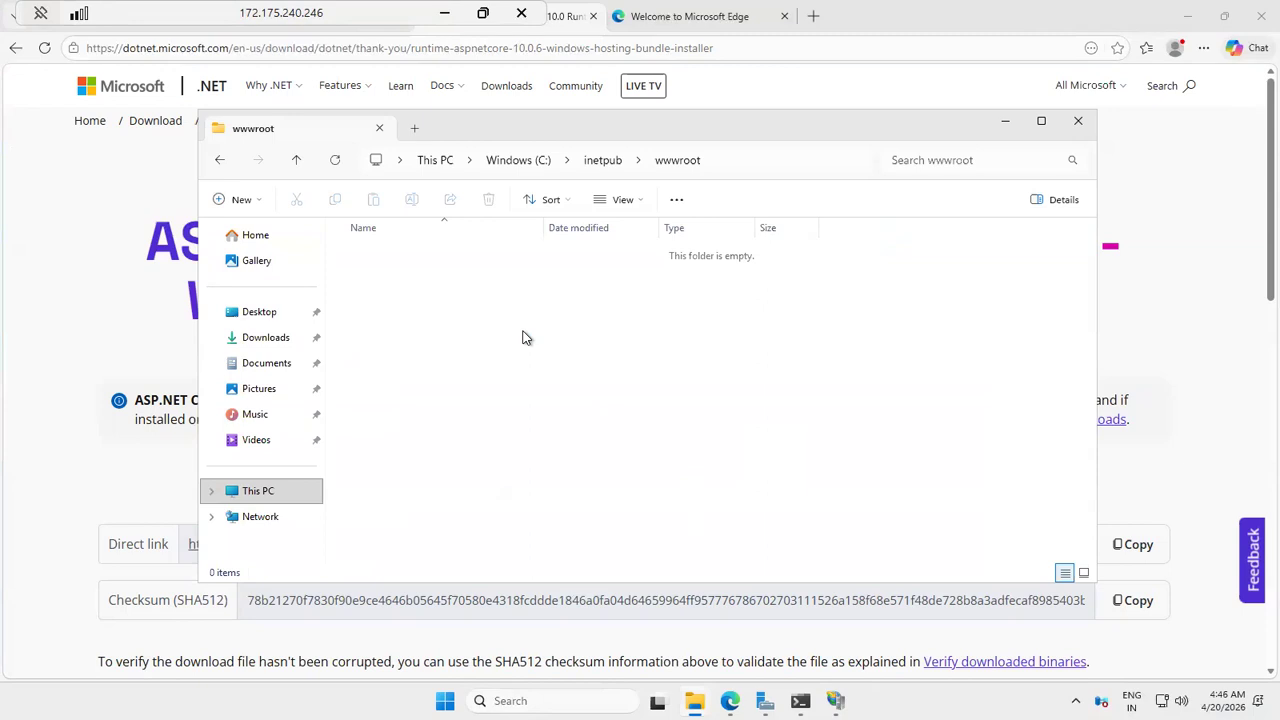
# Step: Try to paste the copied publish files into the VM's empty wwwroot folder
pyautogui.rightClick(606, 268)
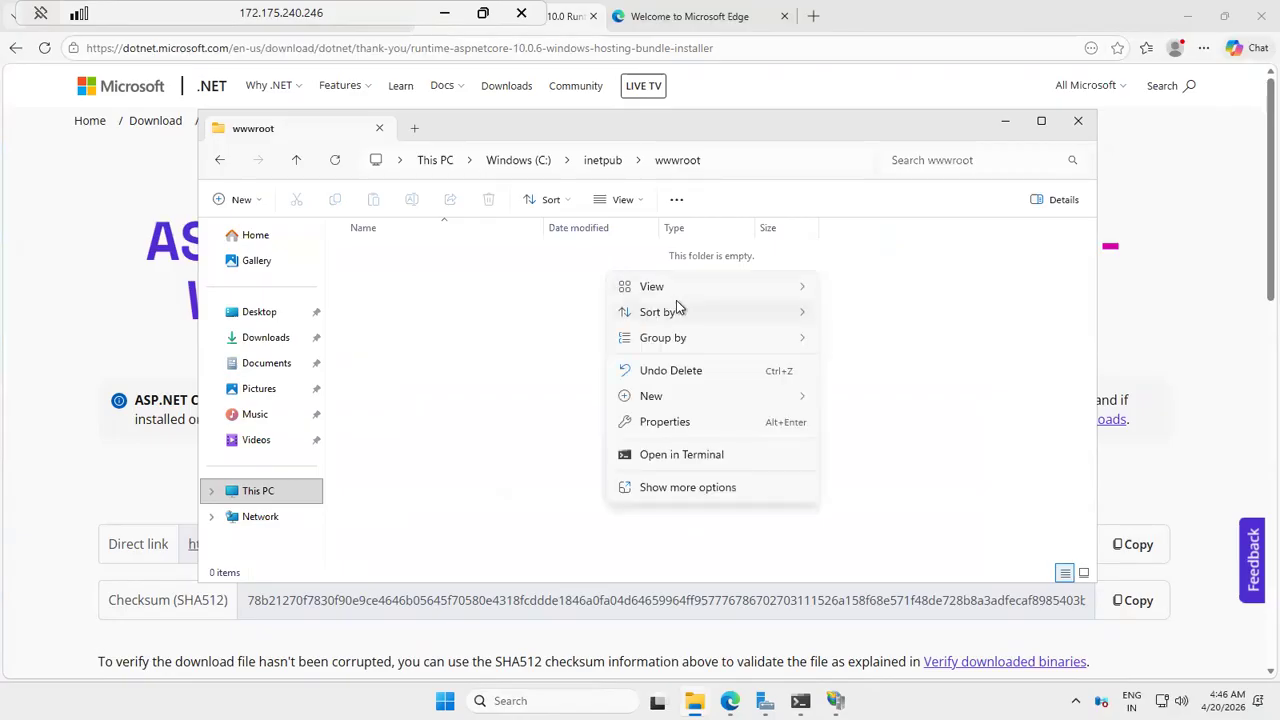
pyautogui.click(665, 487)
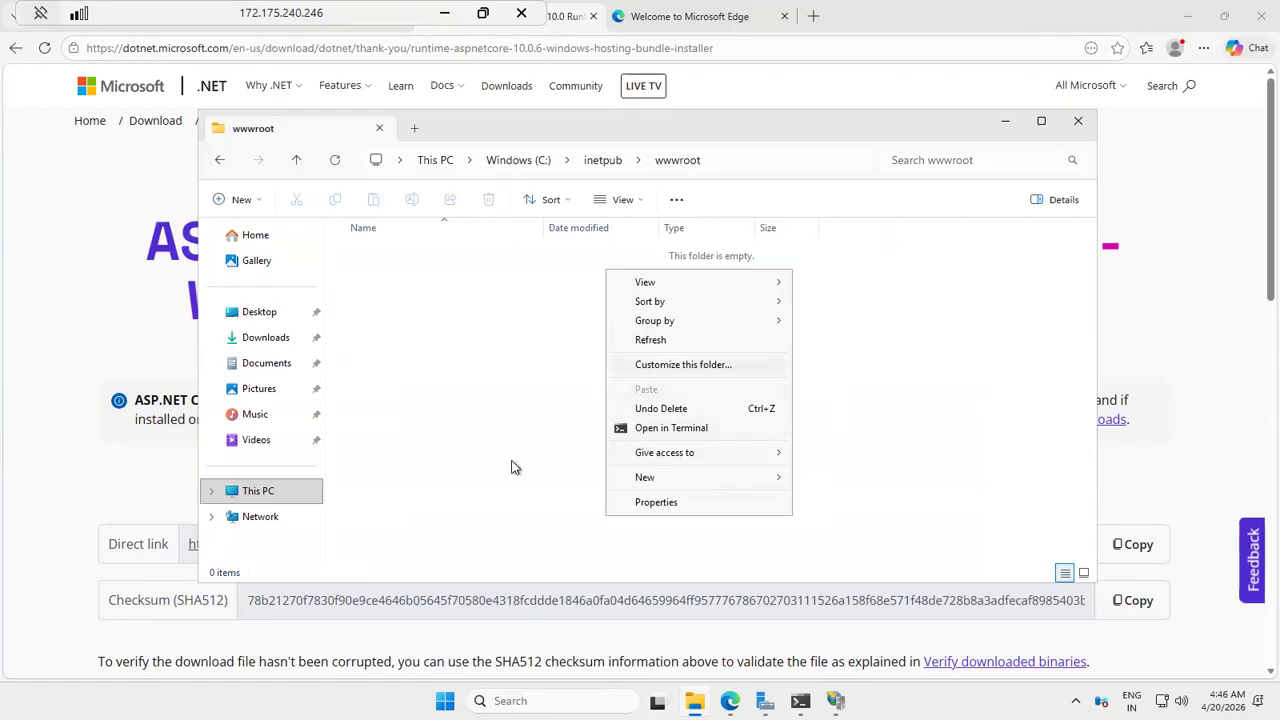
pyautogui.click(462, 494)
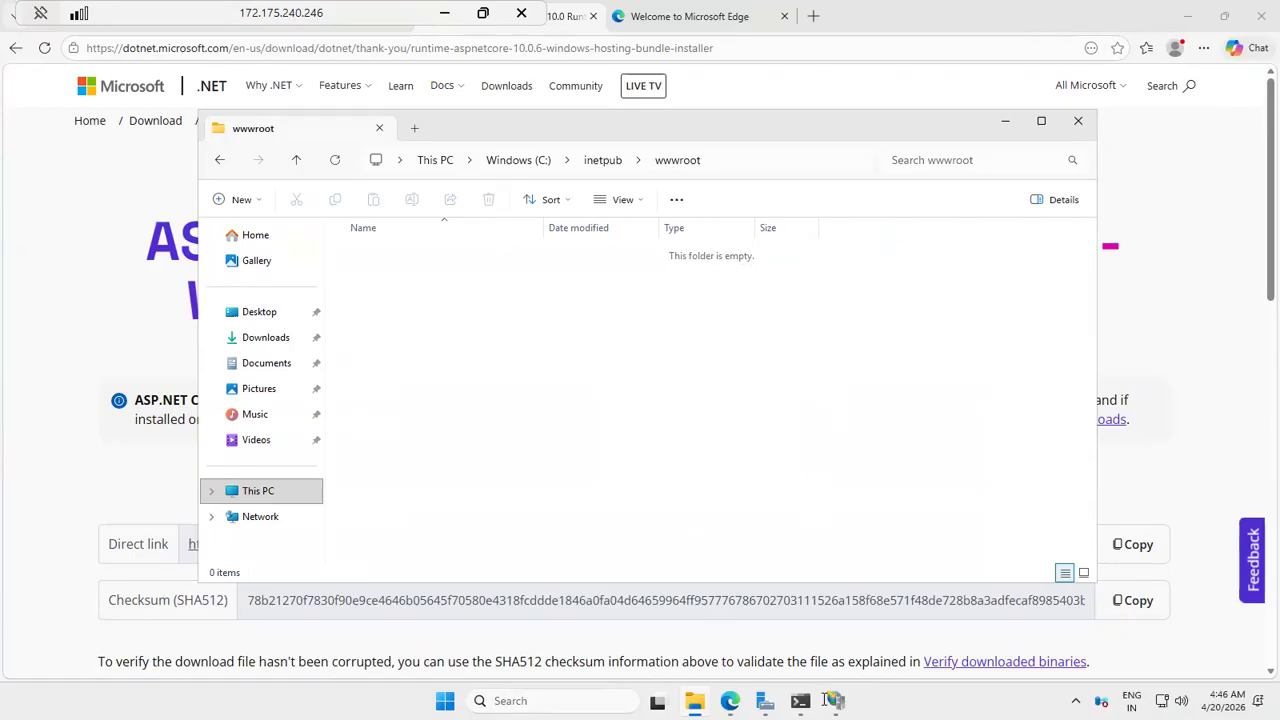
# Step: Copy all the local publish files again and retry pasting them into the VM's wwwroot folder
pyautogui.click(445, 13)
pyautogui.click(743, 286)
pyautogui.hotkey('ctrl', 'a')
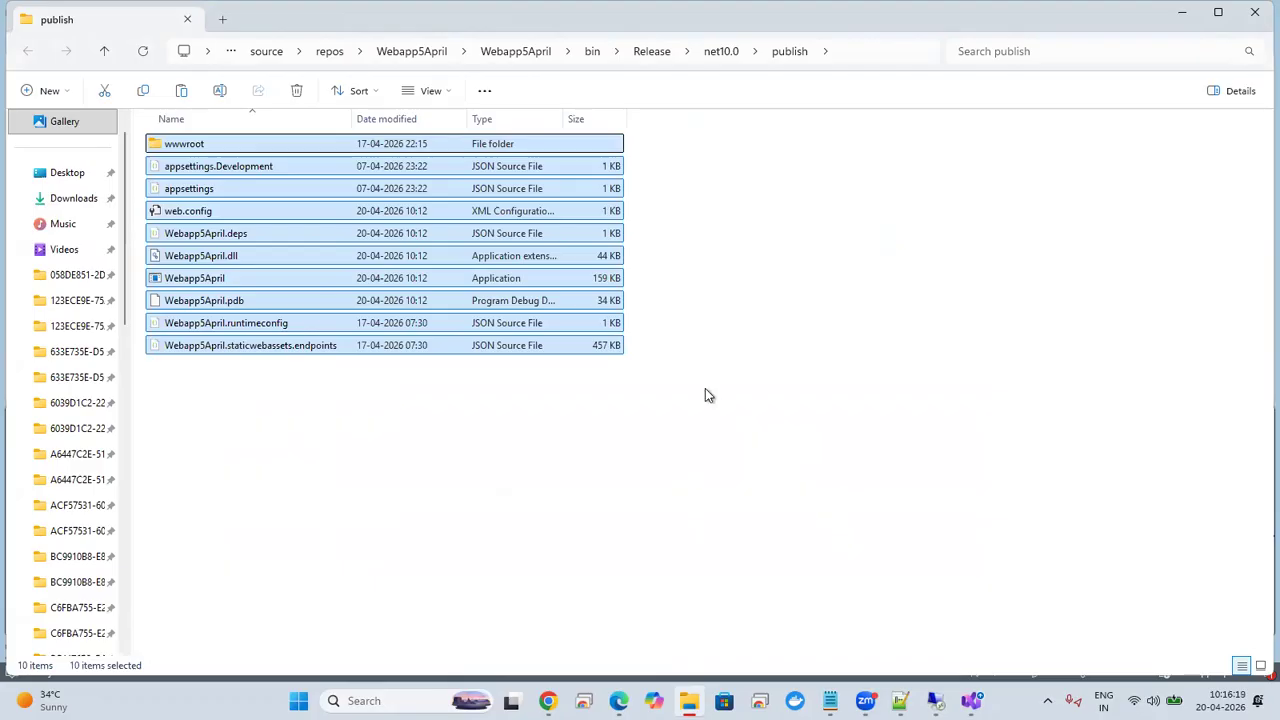
pyautogui.hotkey('alt', 'Tab')
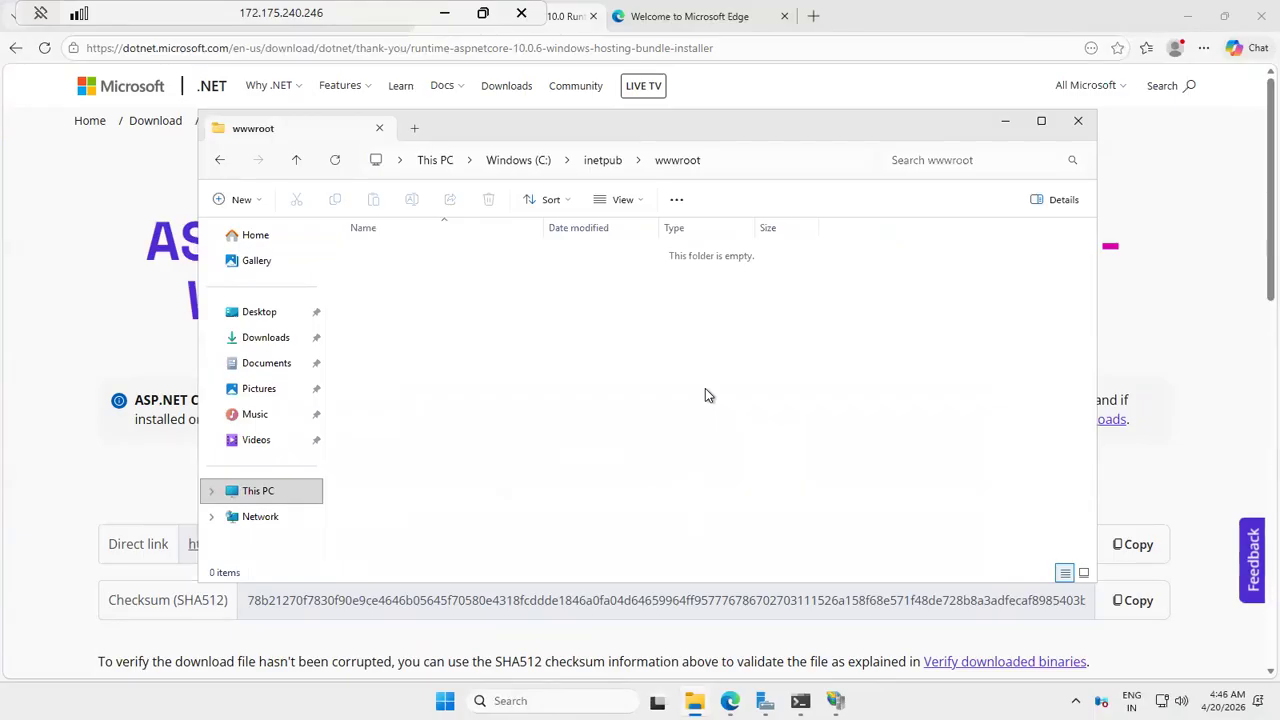
pyautogui.rightClick(705, 390)
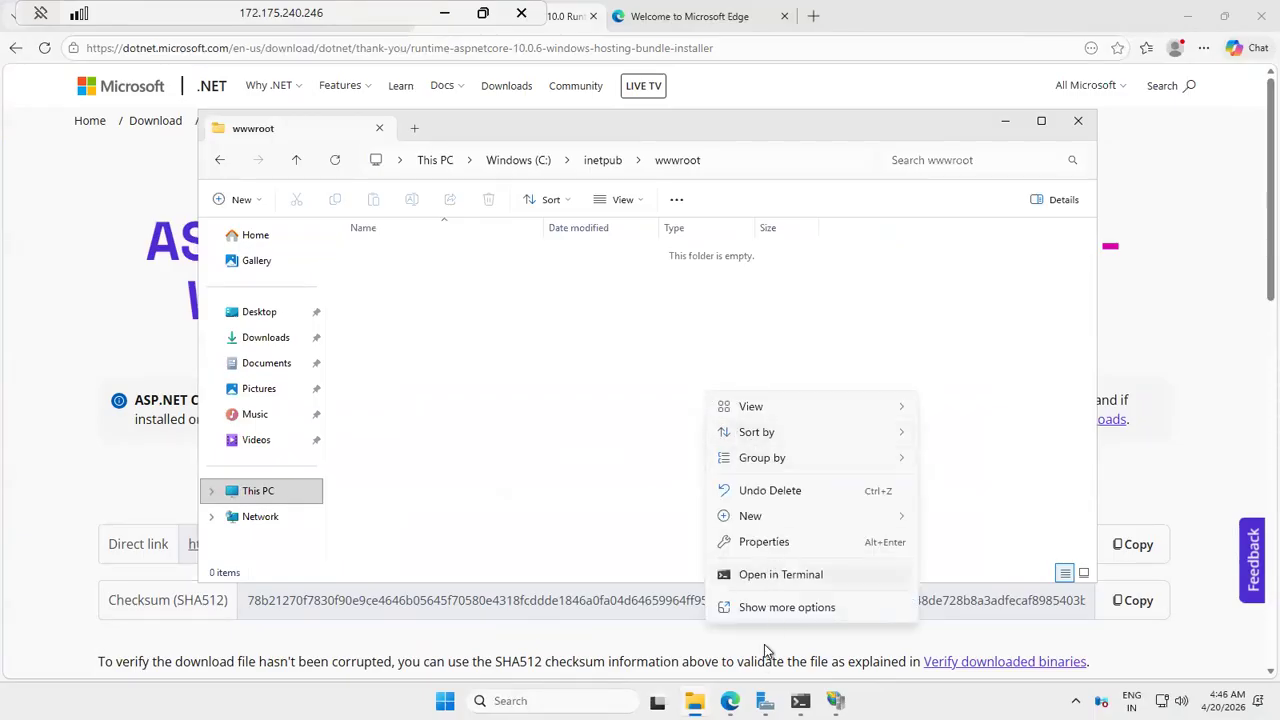
pyautogui.rightClick(598, 339)
pyautogui.click(676, 555)
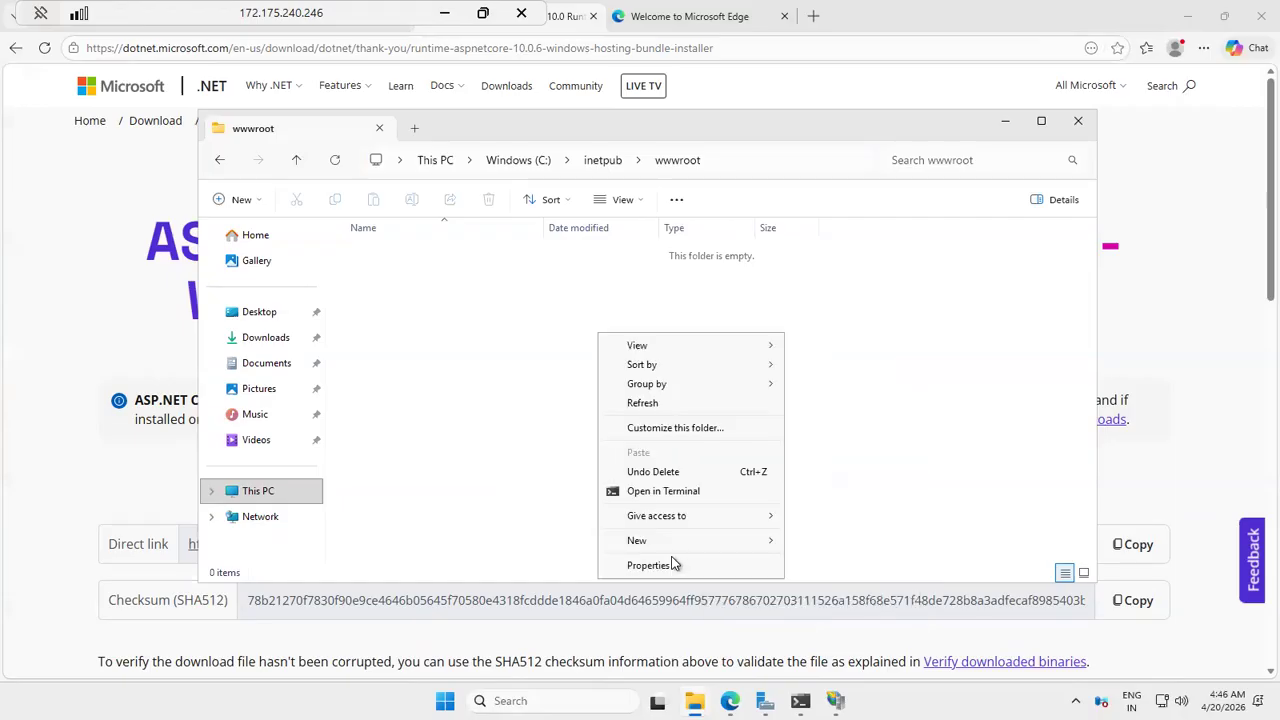
pyautogui.click(530, 437)
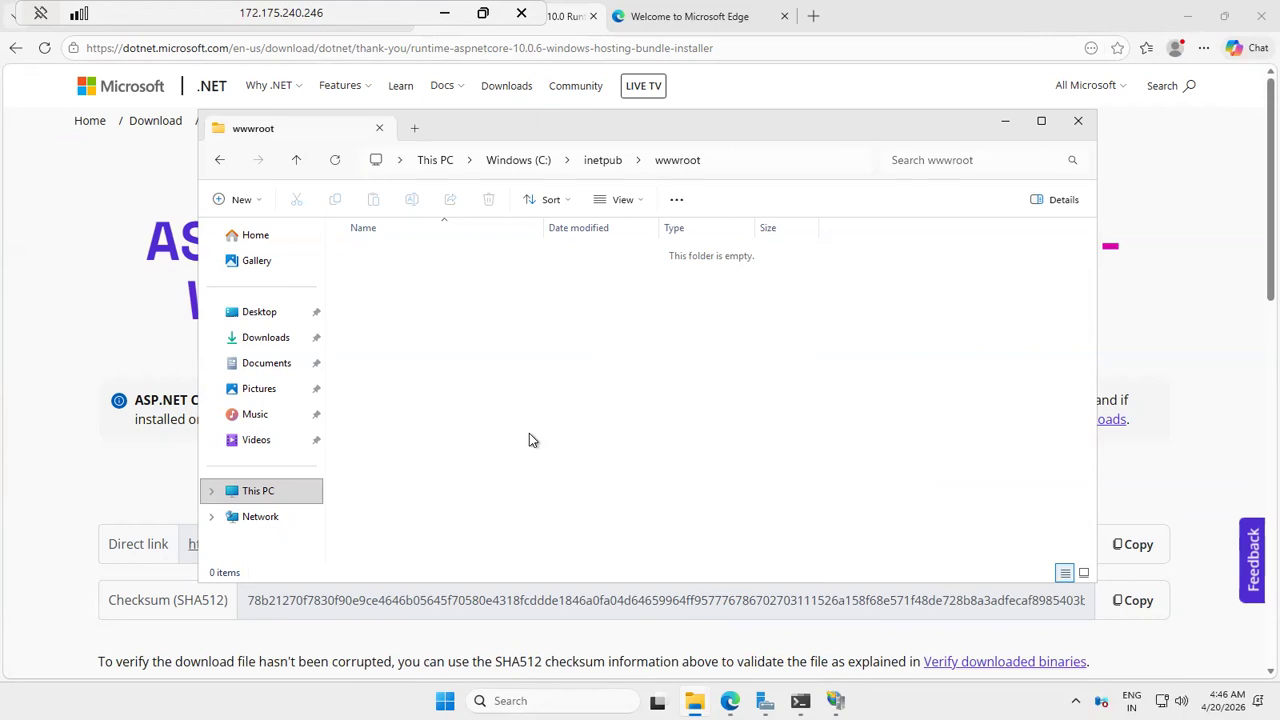
# Step: Return to the local machine and compress the publish folder inside net10.0 into a new ZIP archive
pyautogui.click(444, 13)
pyautogui.click(856, 267)
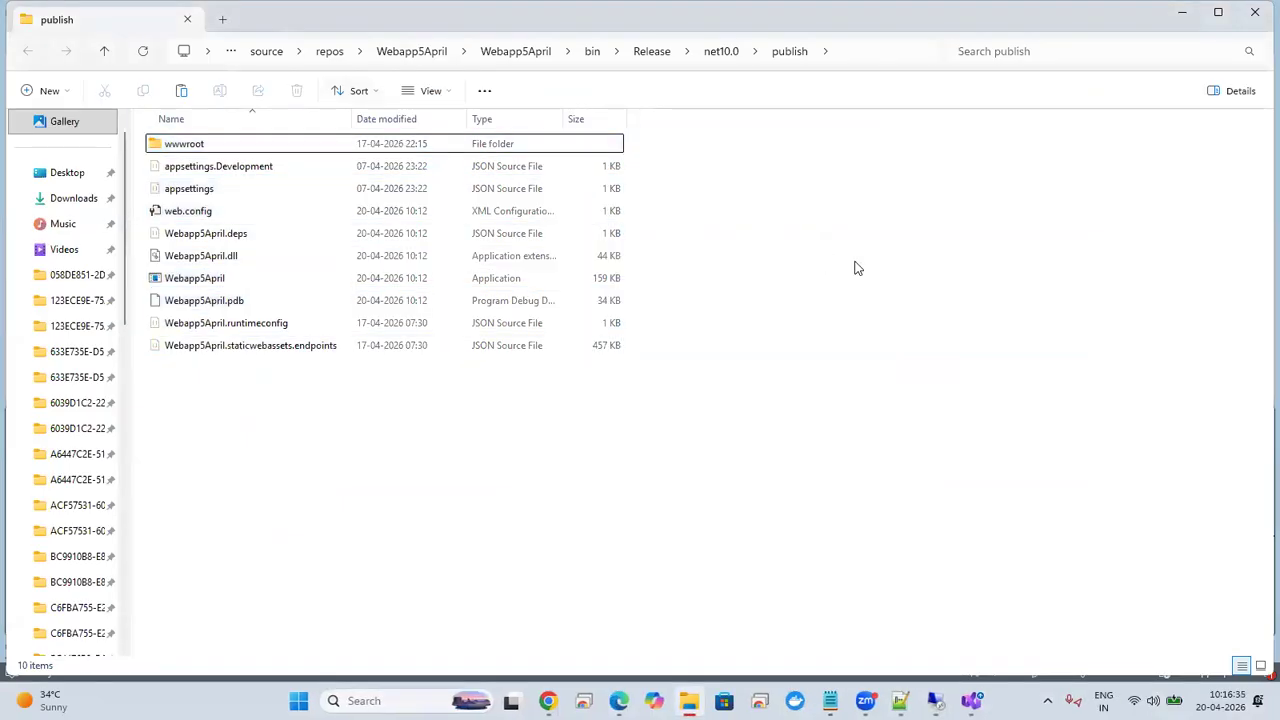
pyautogui.click(723, 56)
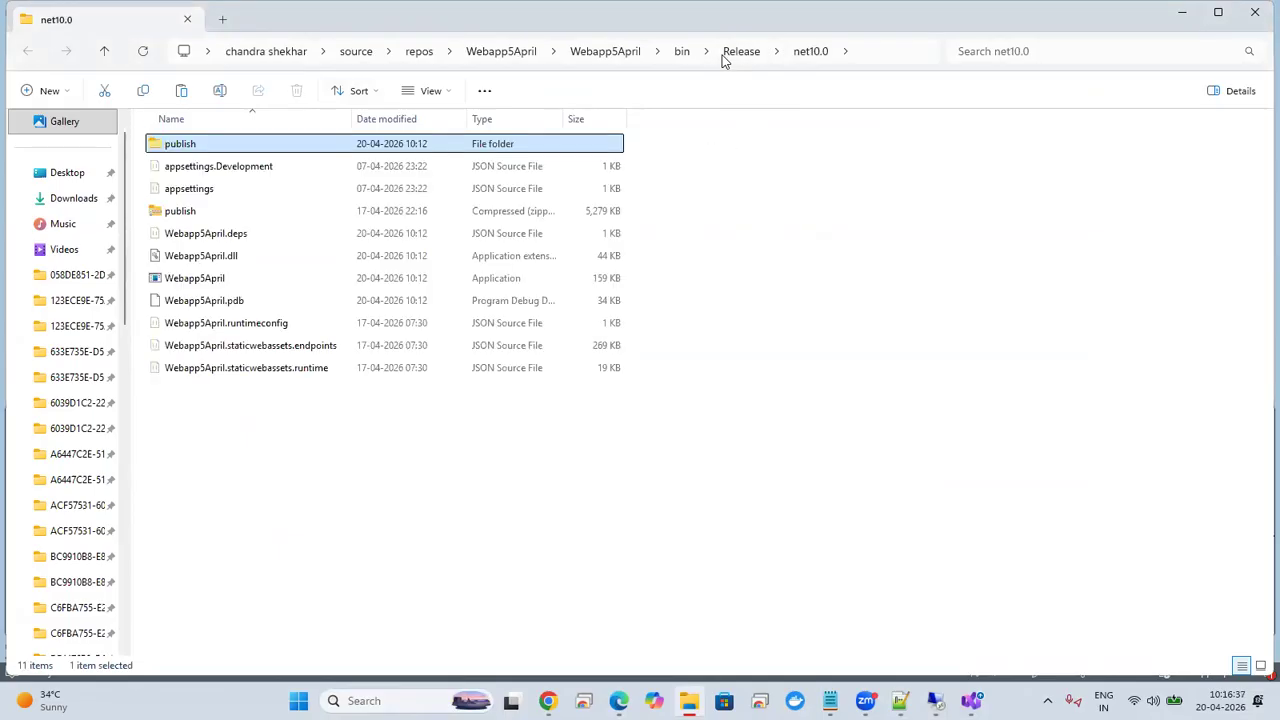
pyautogui.rightClick(267, 150)
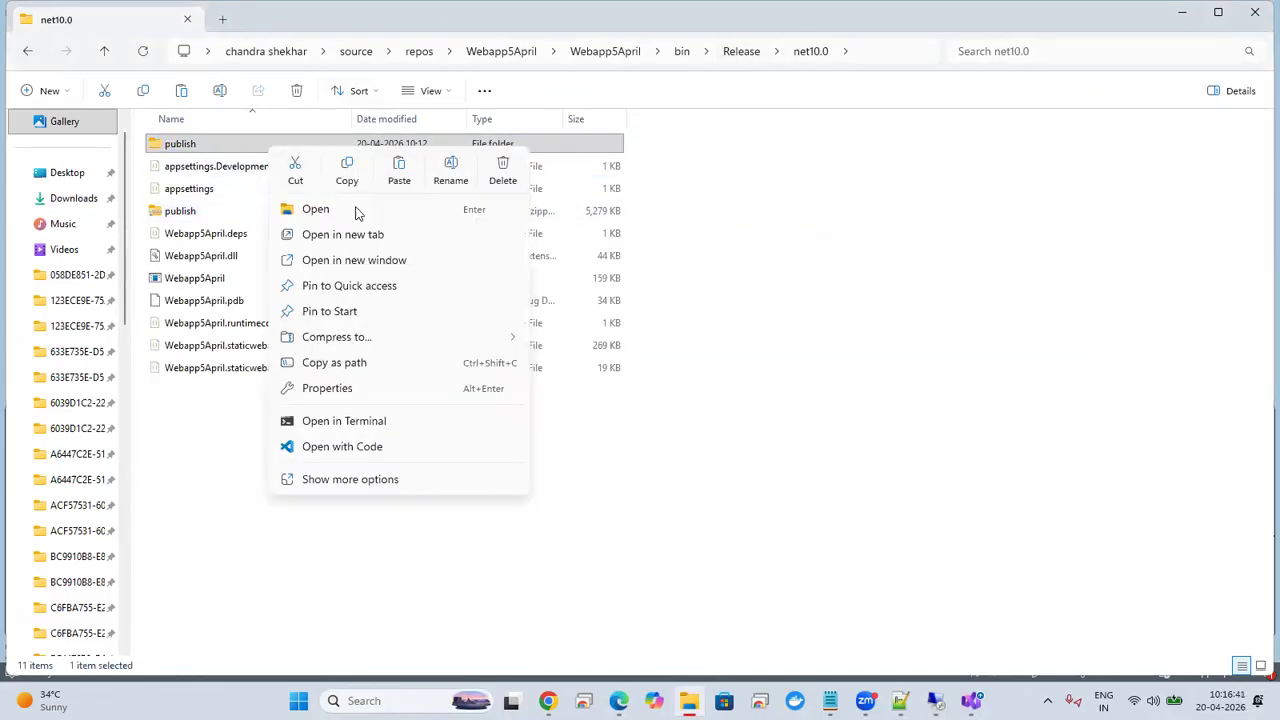
pyautogui.moveTo(360, 340)
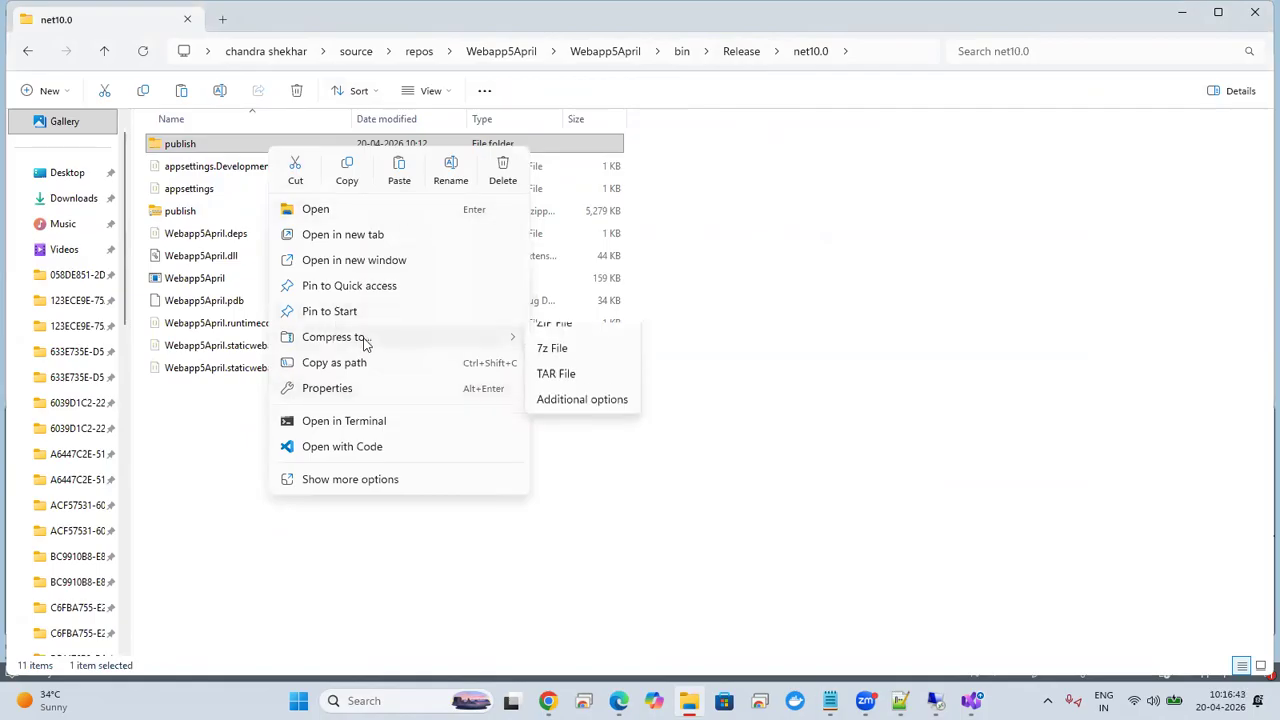
pyautogui.click(589, 344)
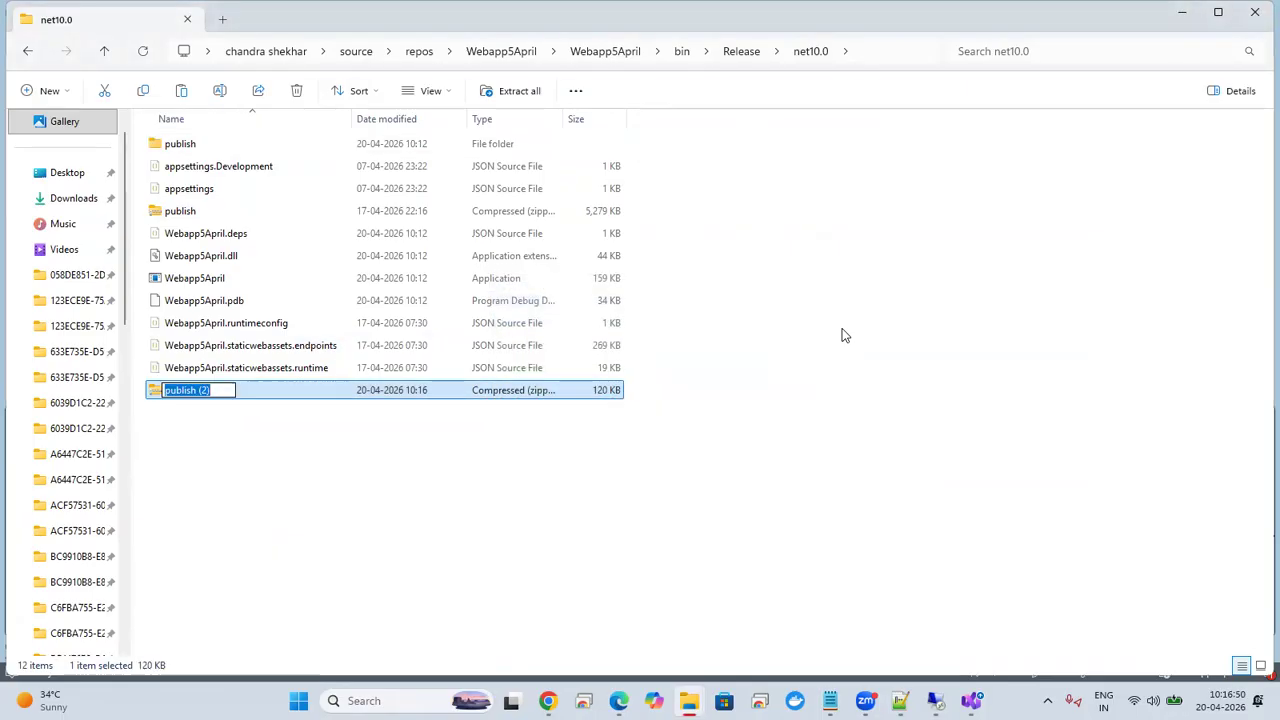
pyautogui.click(281, 445)
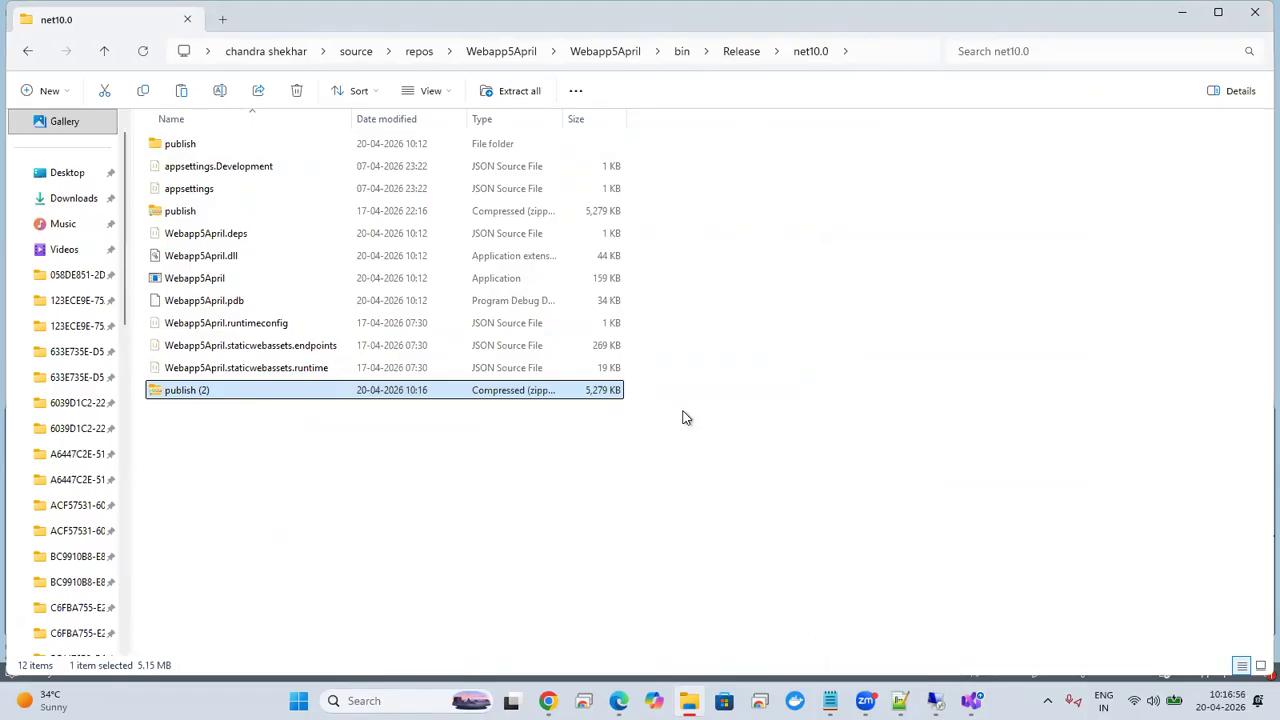
# Step: Return to the VM's remote session and try to paste the publish ZIP into the empty wwwroot folder
pyautogui.hotkey('alt', 'Tab')
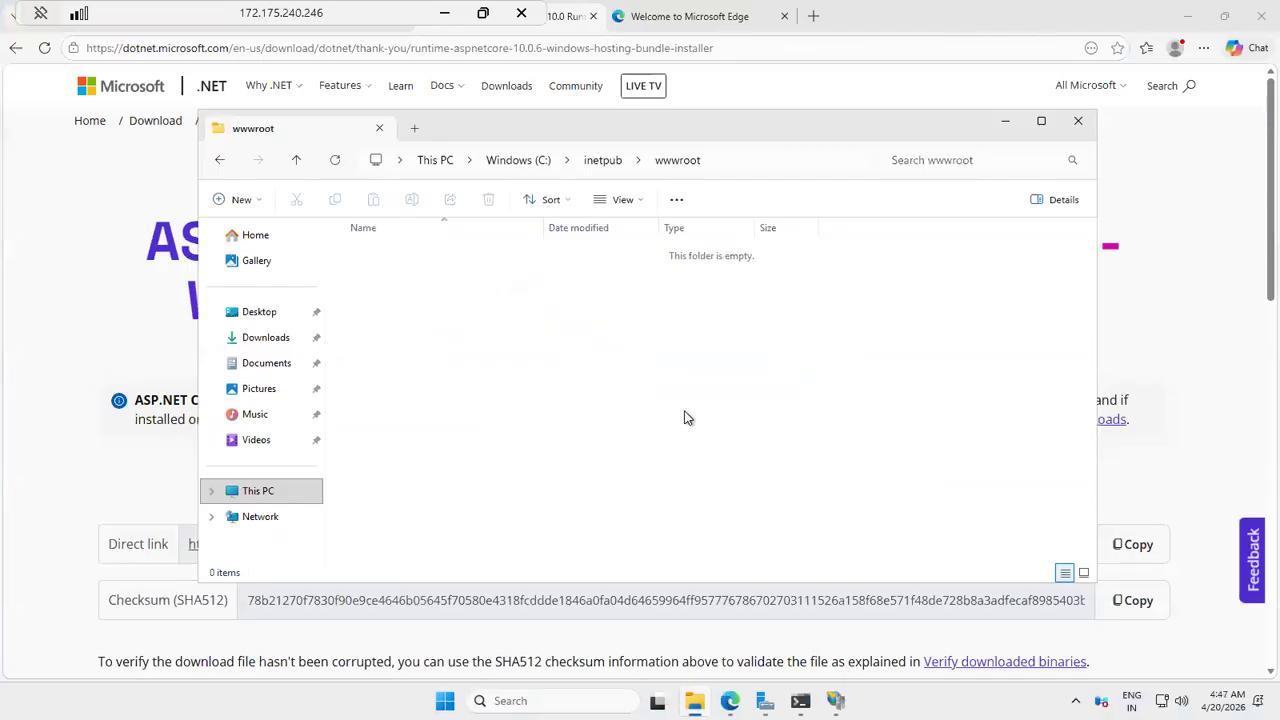
pyautogui.rightClick(686, 418)
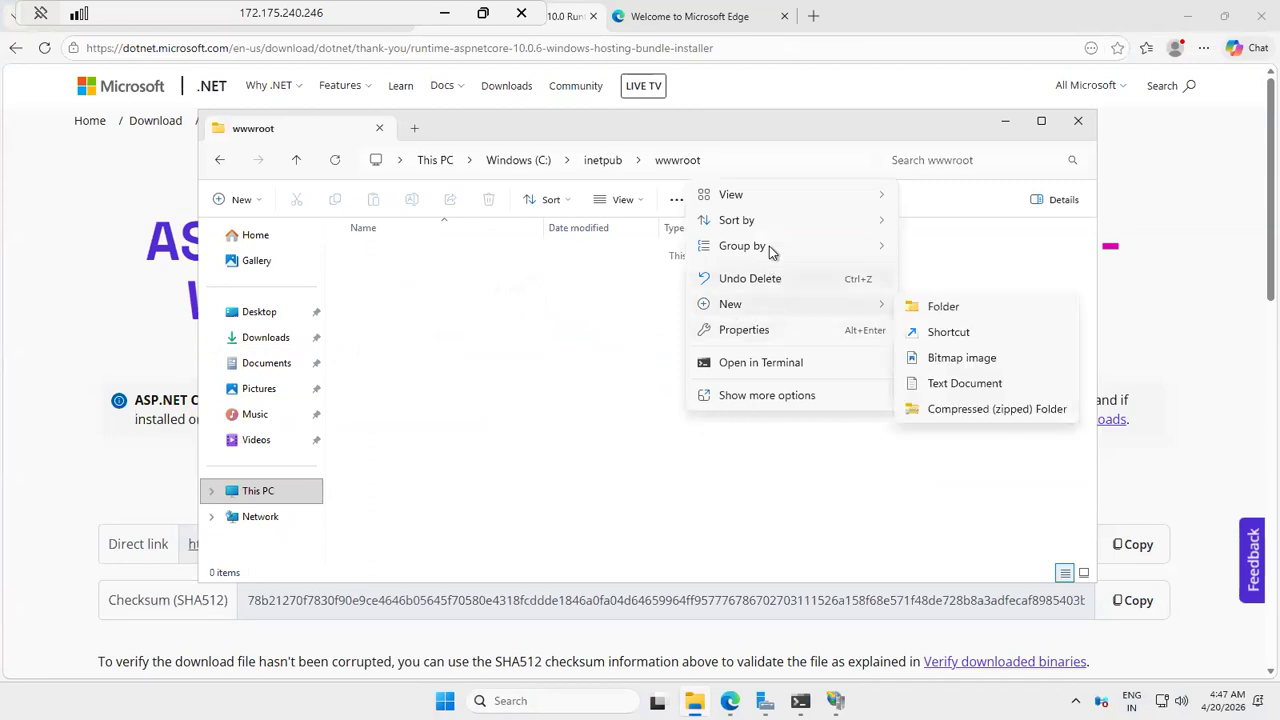
pyautogui.click(767, 397)
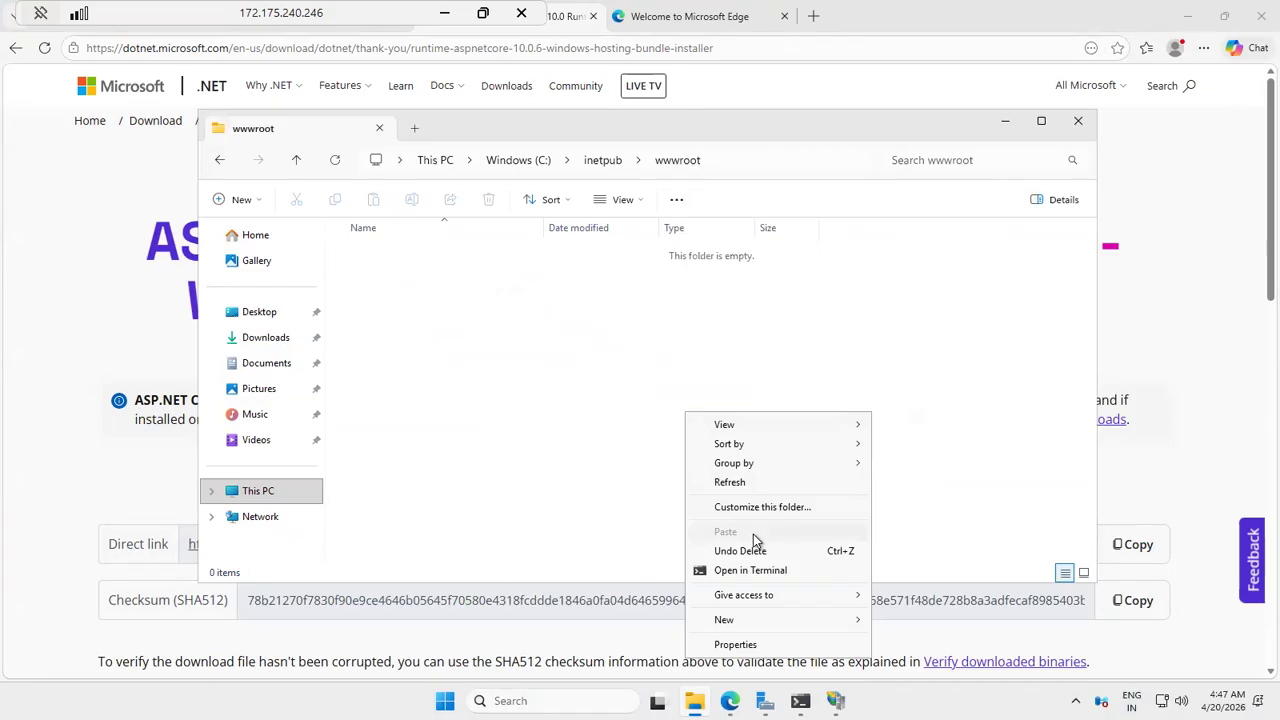
pyautogui.click(545, 439)
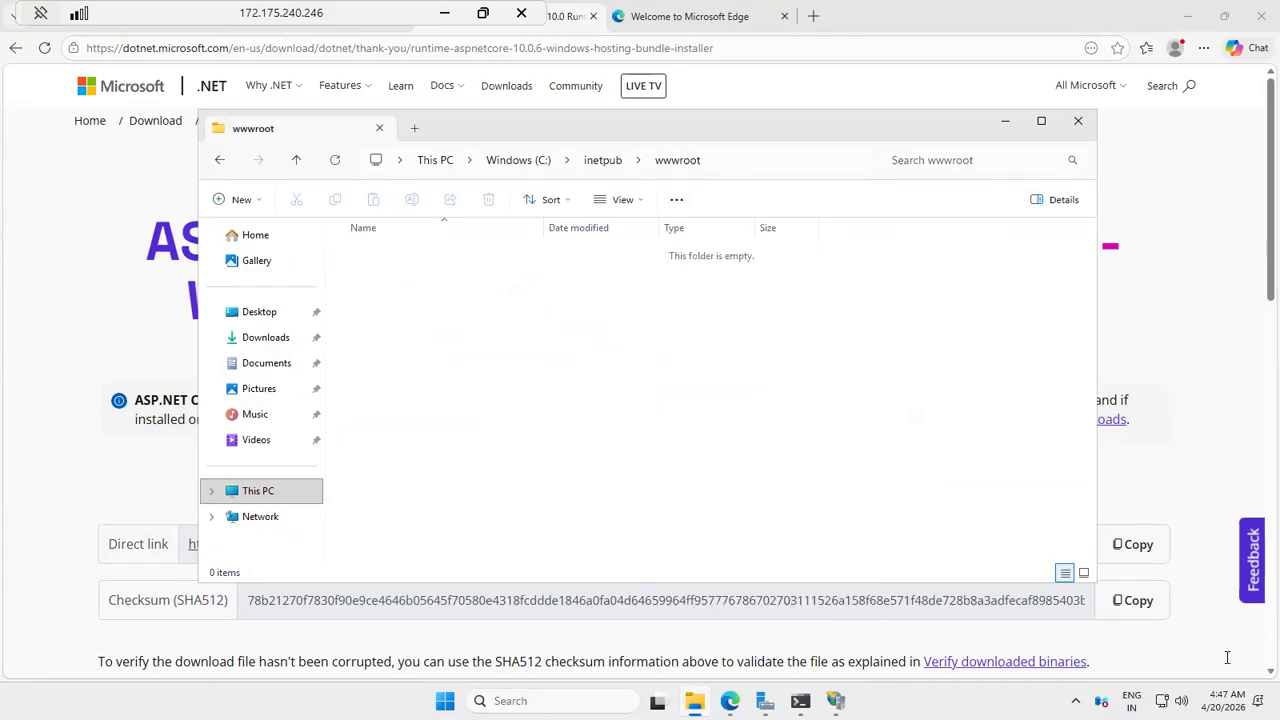
# Step: Show the VM's desktop and try repeatedly to paste the publish ZIP there
pyautogui.click(1278, 700)
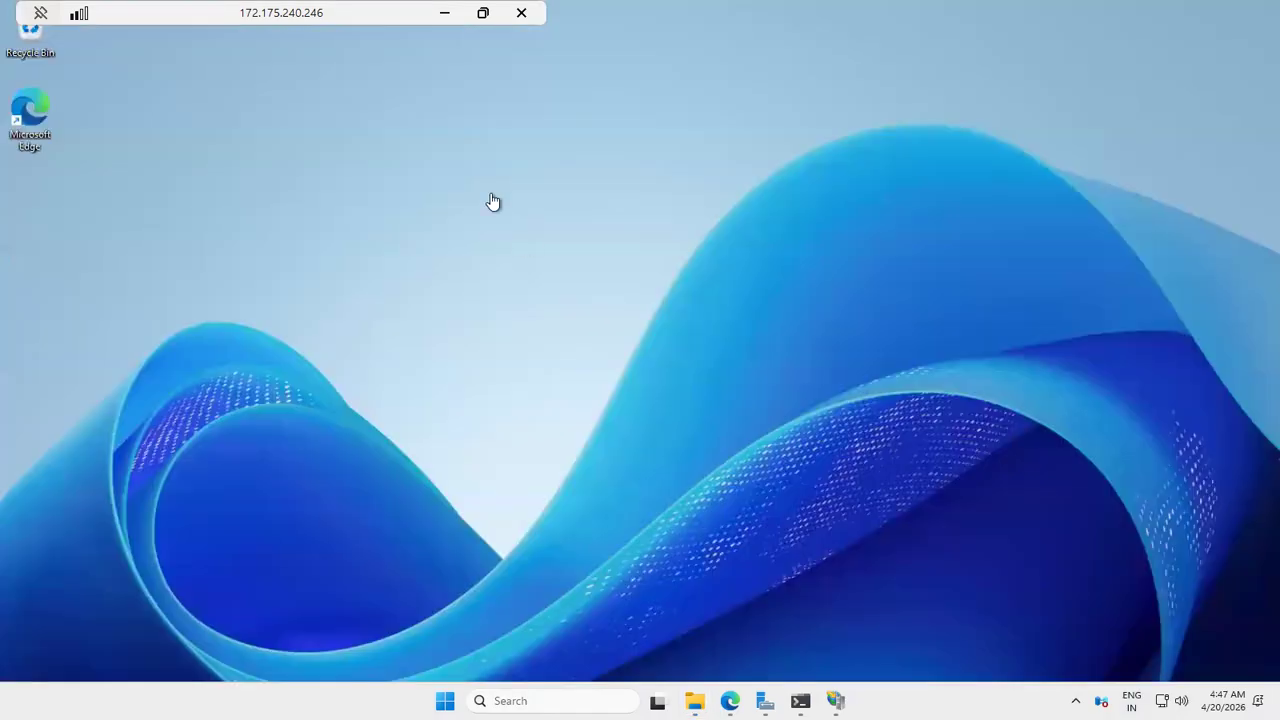
pyautogui.rightClick(185, 188)
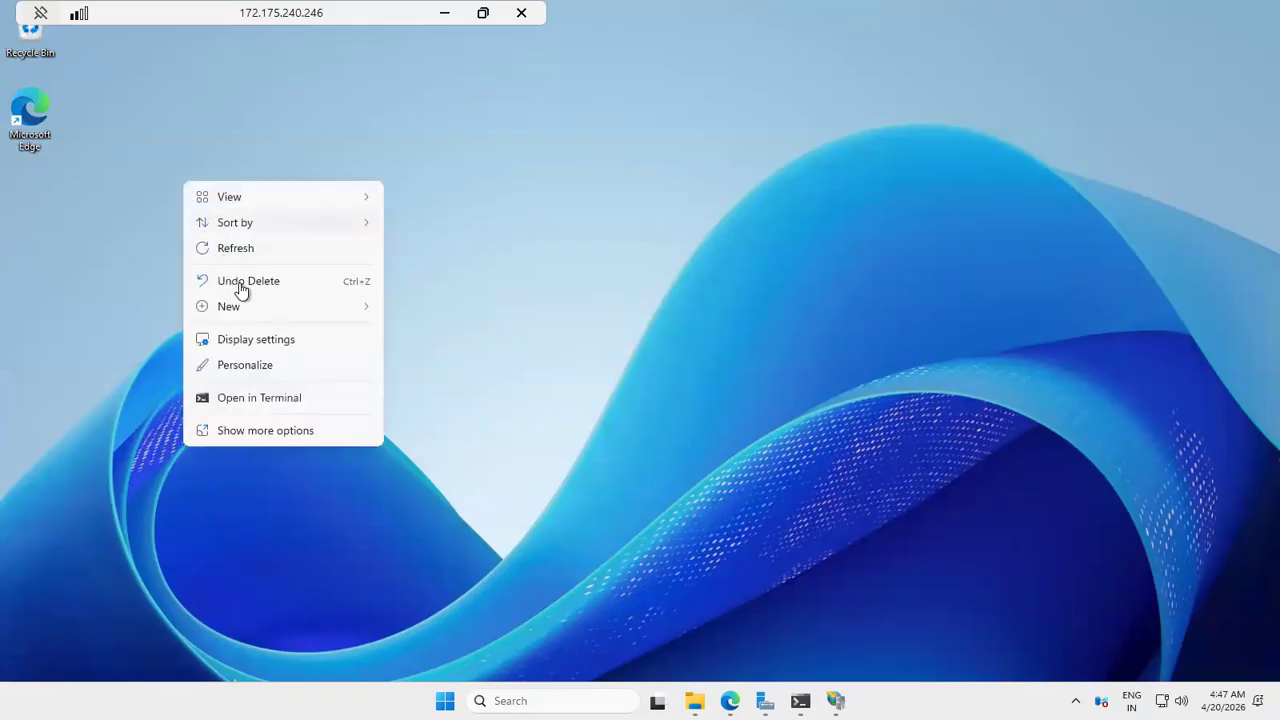
pyautogui.click(278, 437)
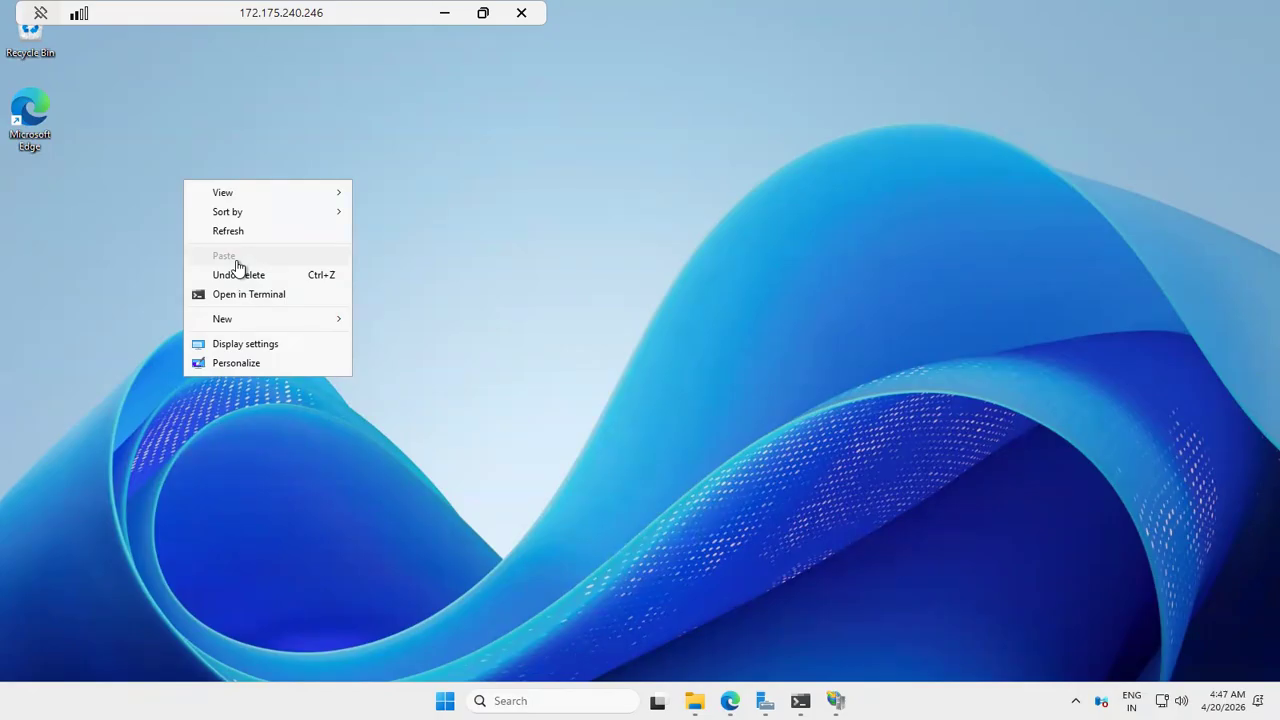
pyautogui.click(420, 242)
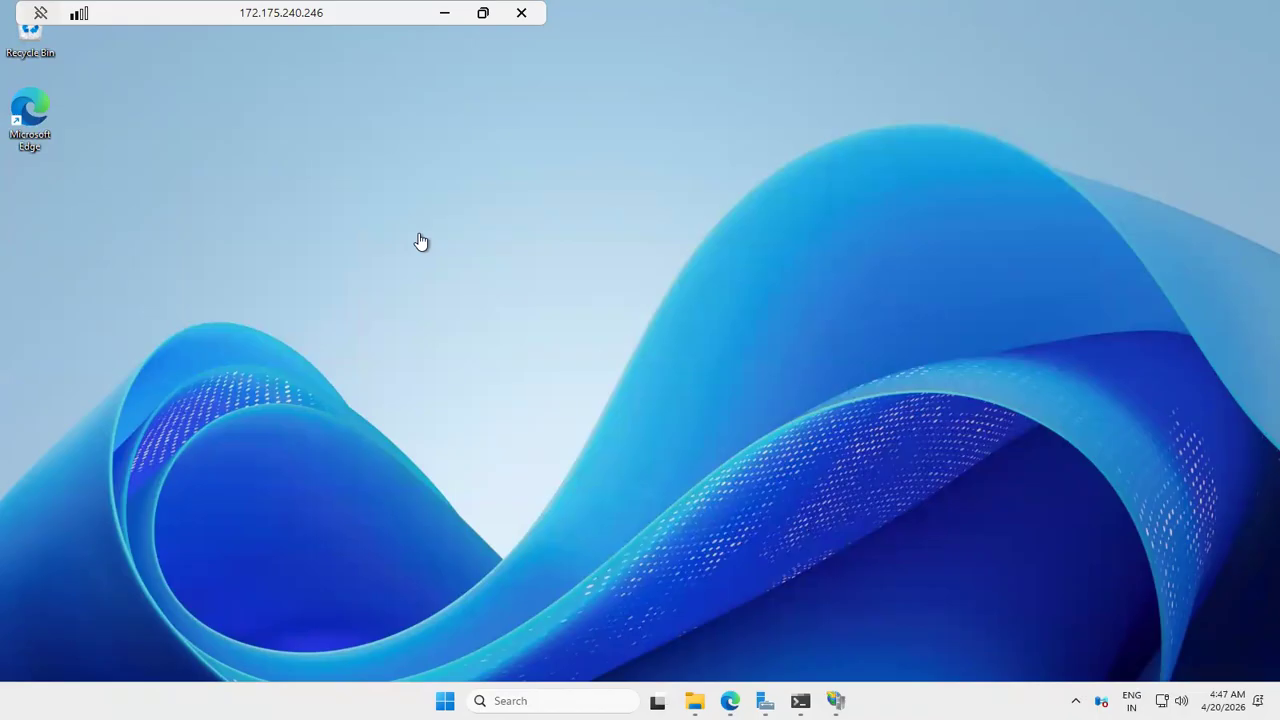
pyautogui.rightClick(421, 242)
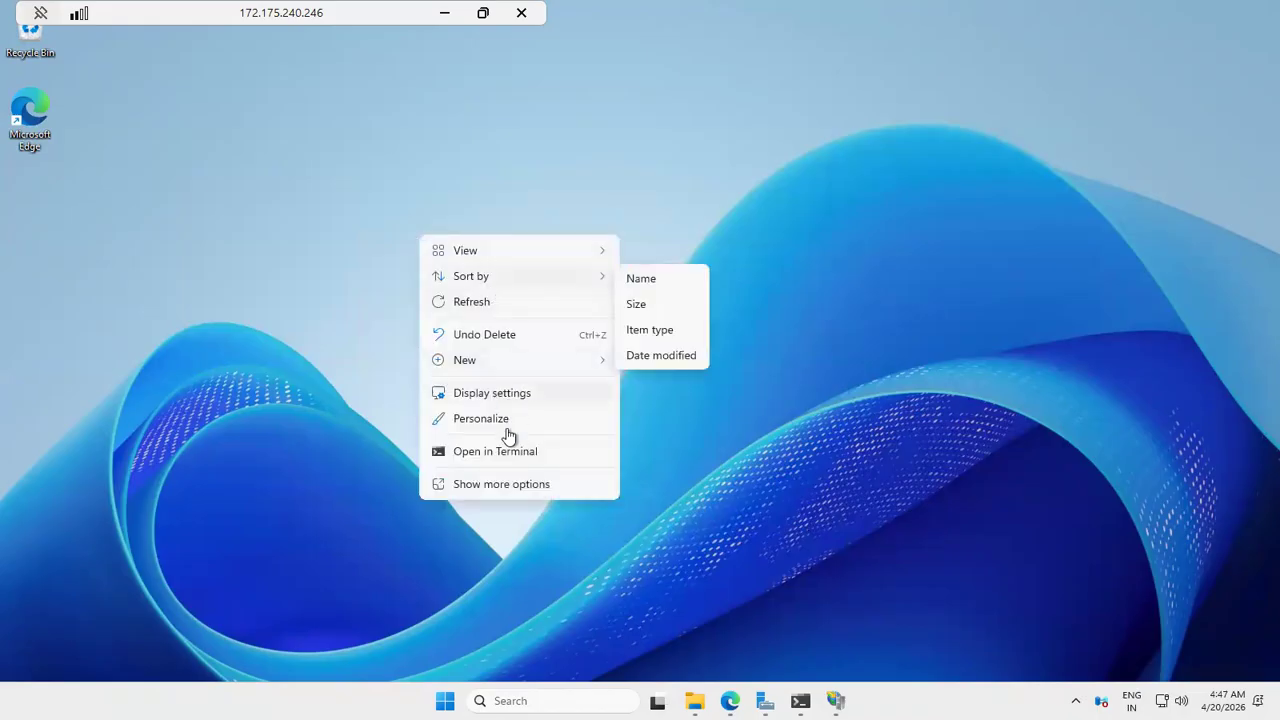
pyautogui.click(524, 485)
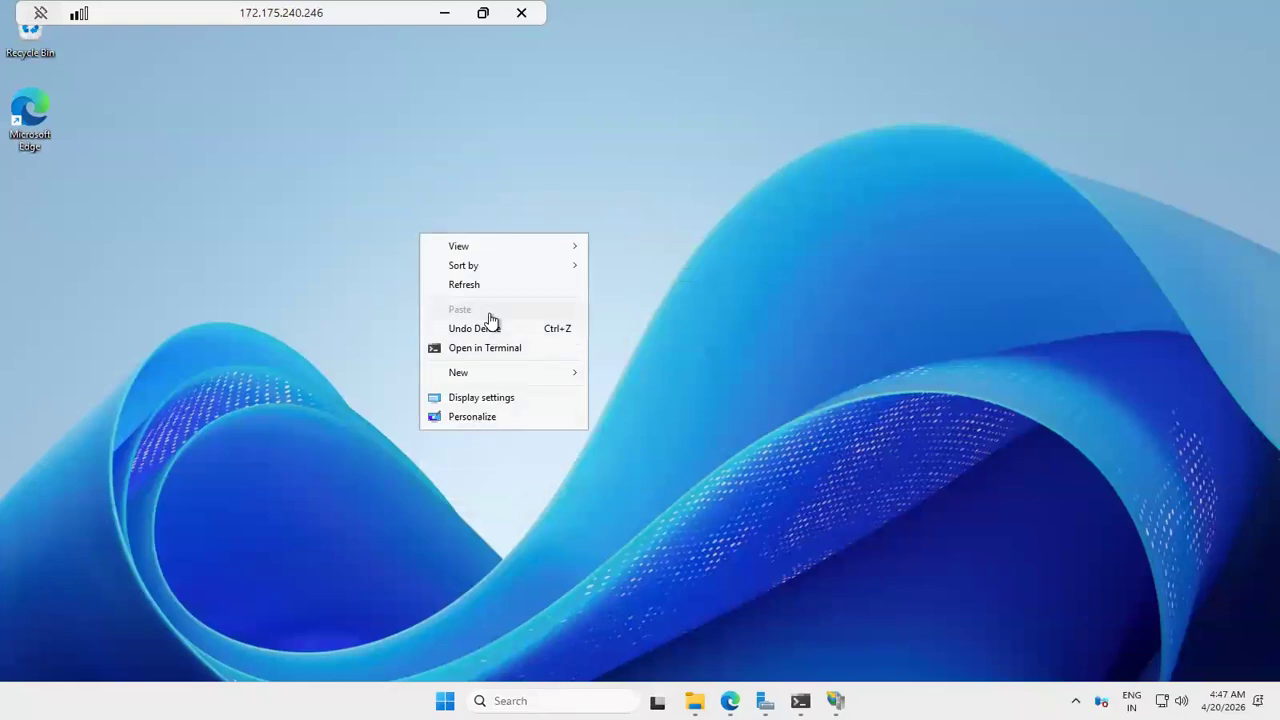
pyautogui.click(330, 363)
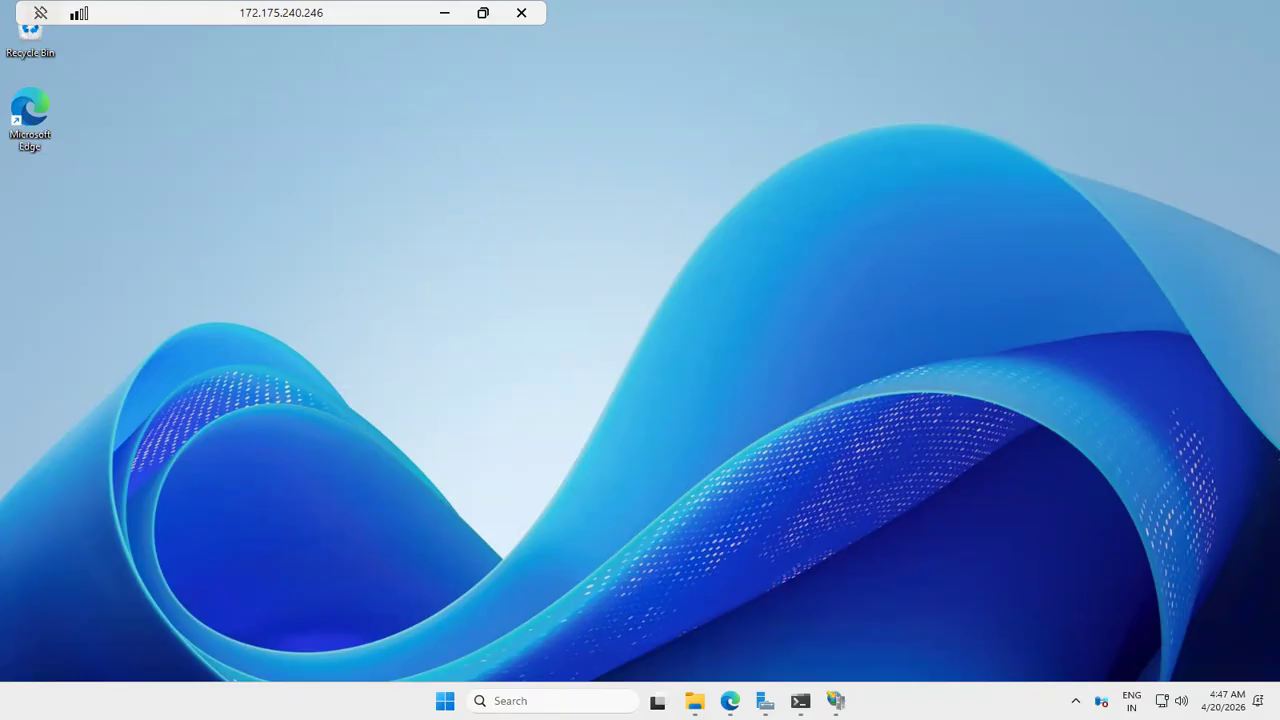
pyautogui.moveTo(836, 700)
pyautogui.moveTo(694, 700)
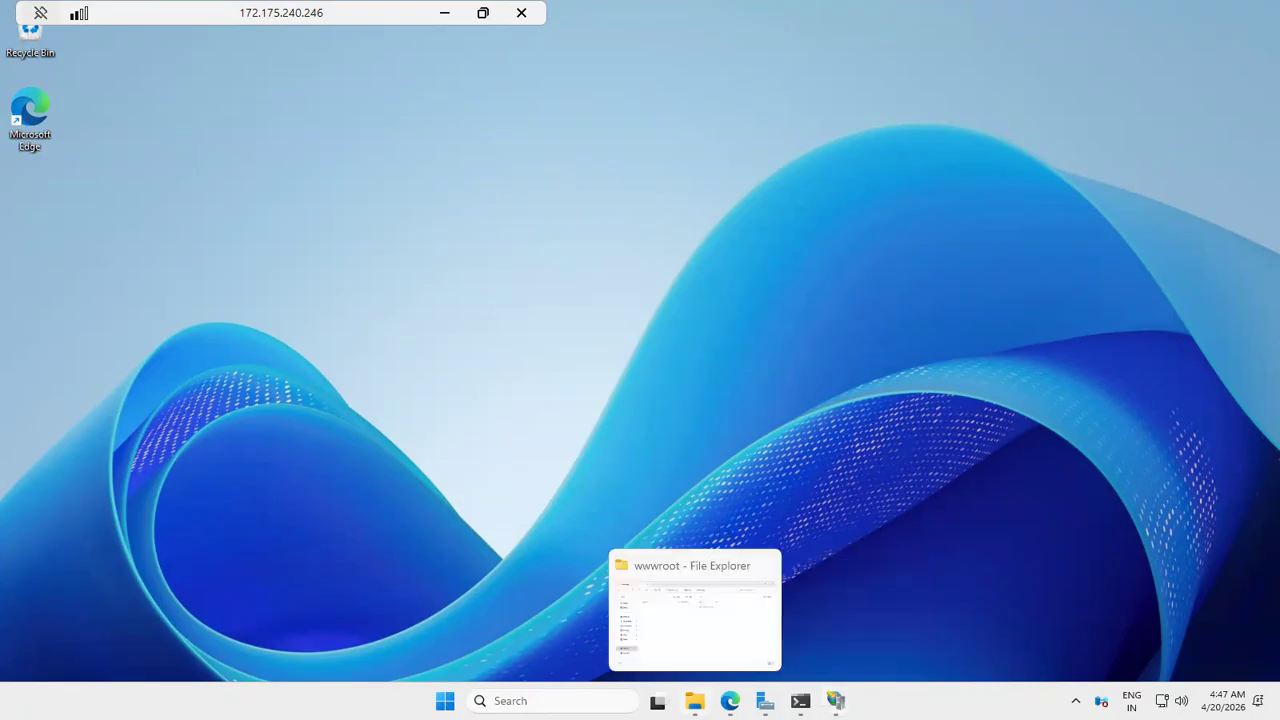
pyautogui.rightClick(534, 194)
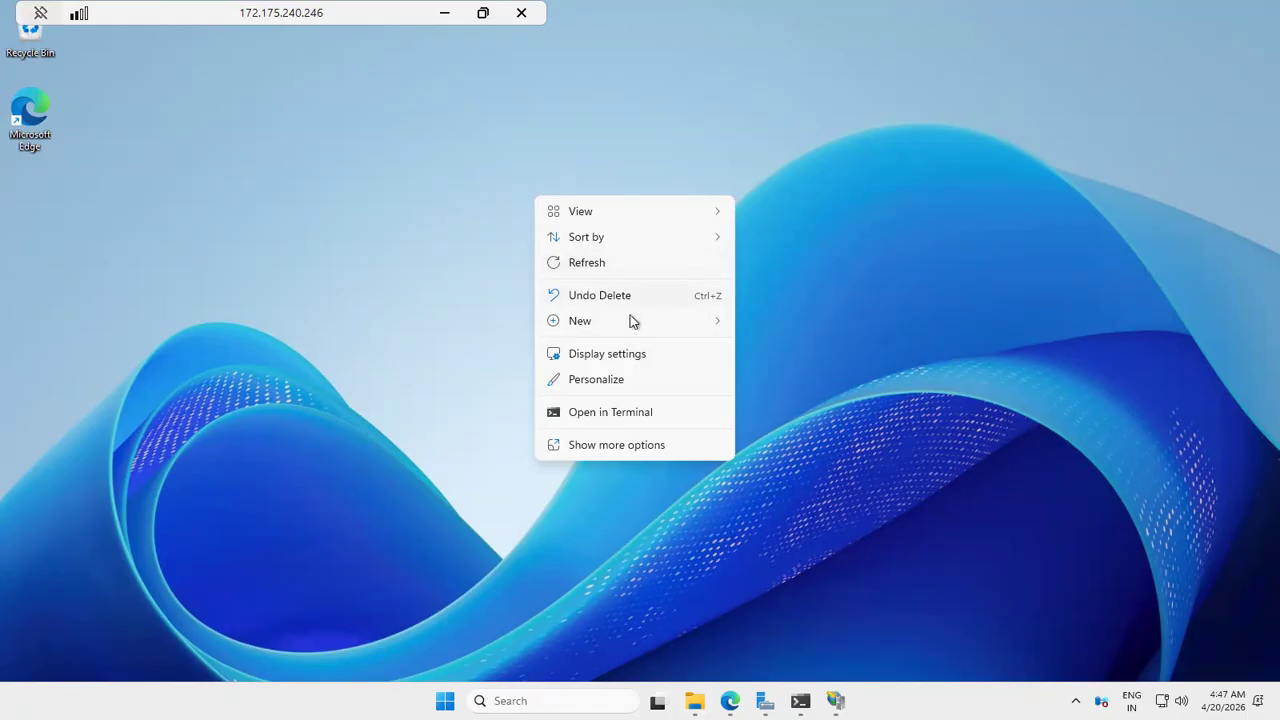
pyautogui.moveTo(636, 321)
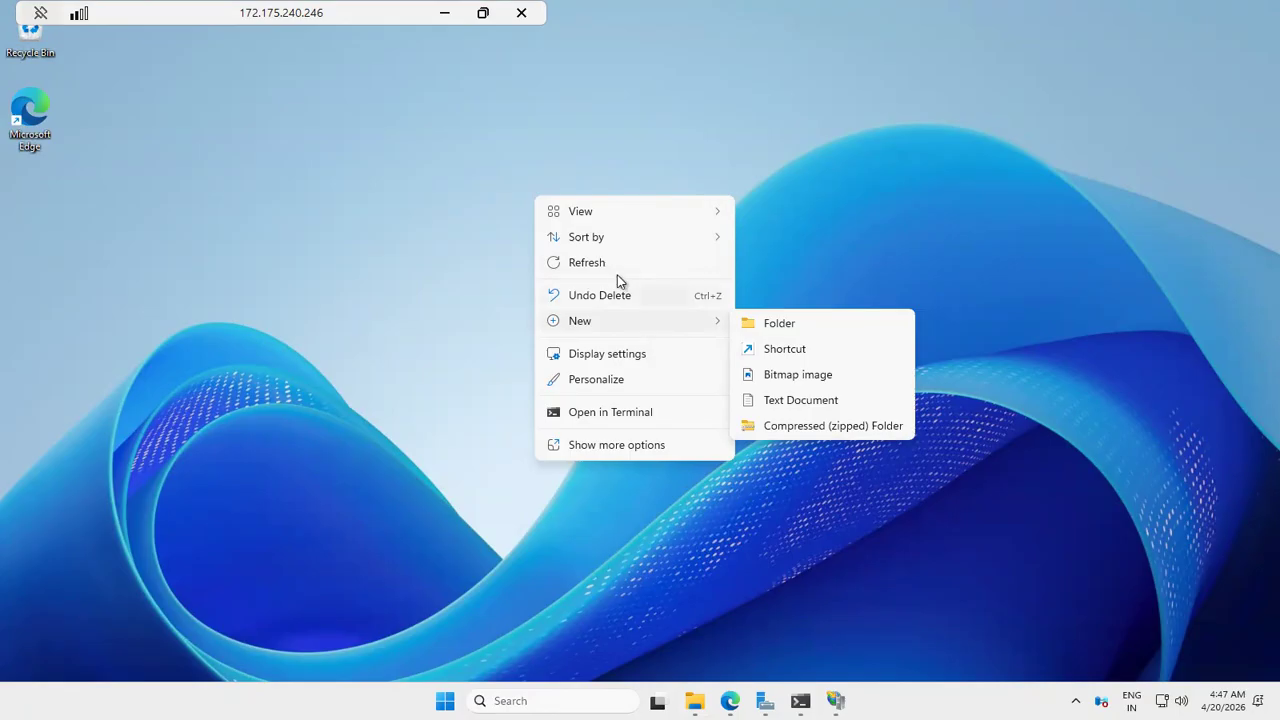
pyautogui.click(608, 443)
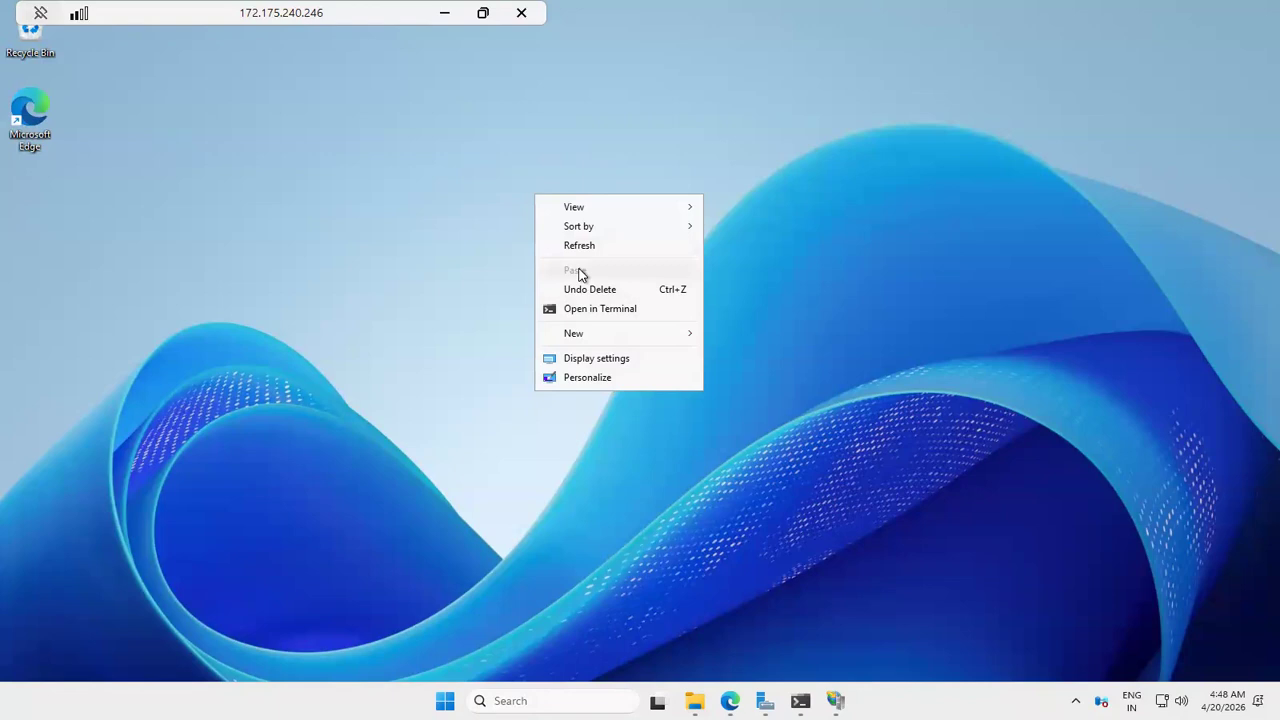
# Step: Go to the focusvm Connect page in the Azure portal and disconnect the open remote session to the VM
pyautogui.click(447, 17)
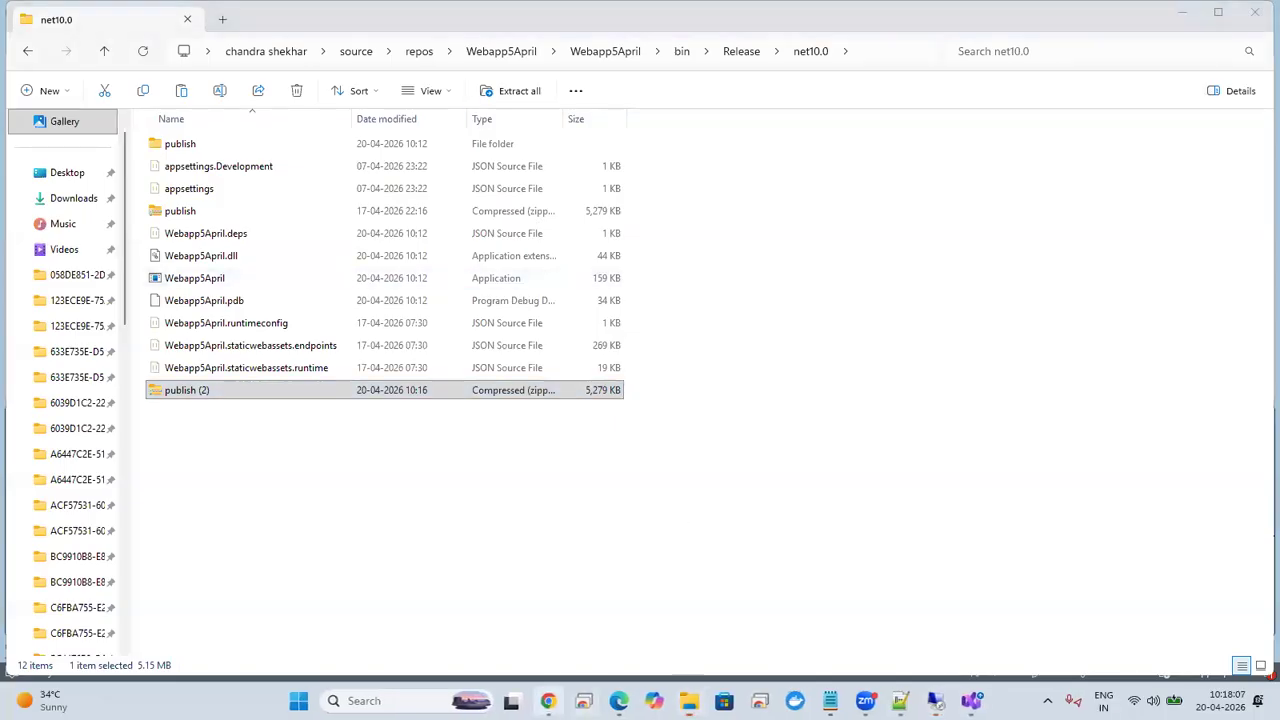
pyautogui.click(548, 700)
pyautogui.click(276, 18)
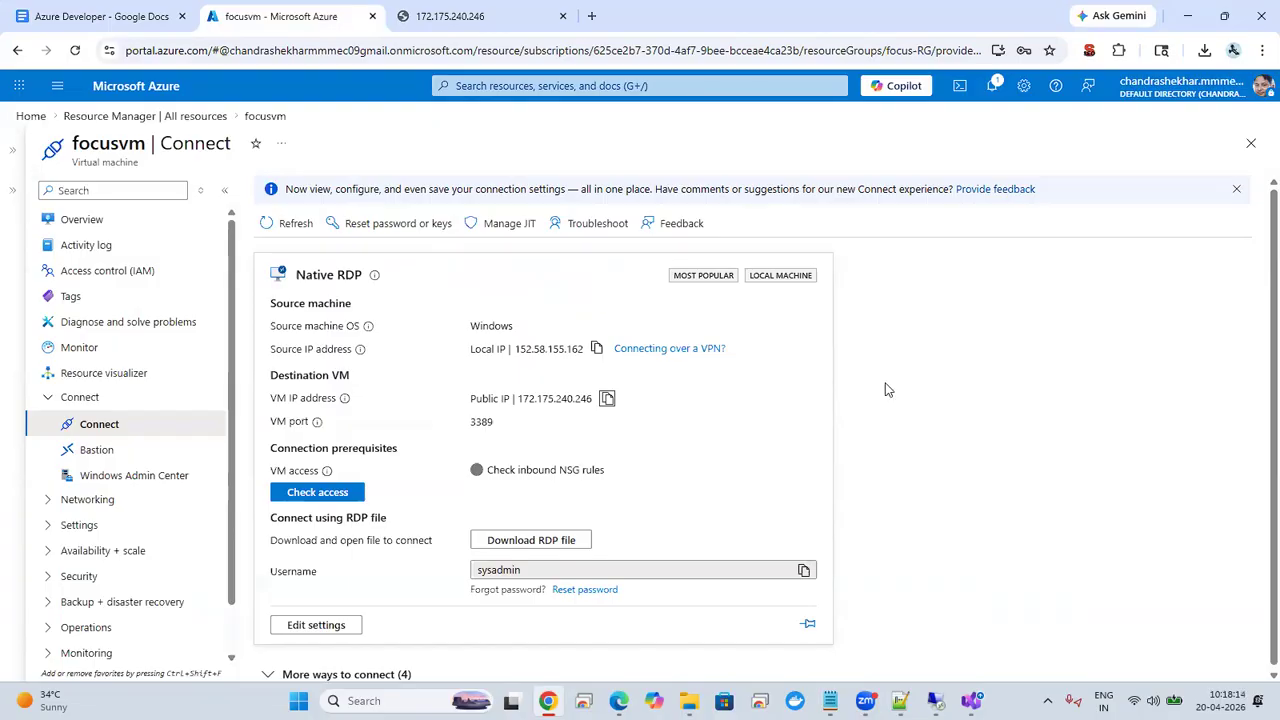
pyautogui.click(1200, 53)
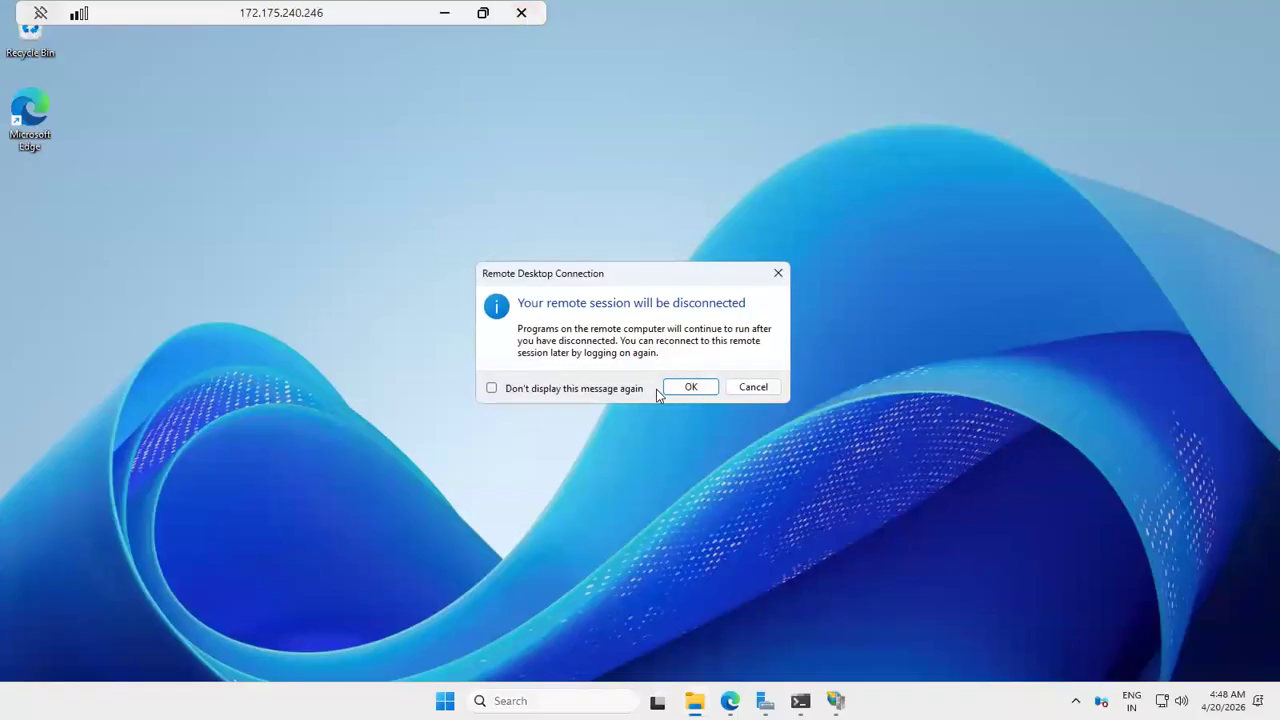
pyautogui.click(672, 392)
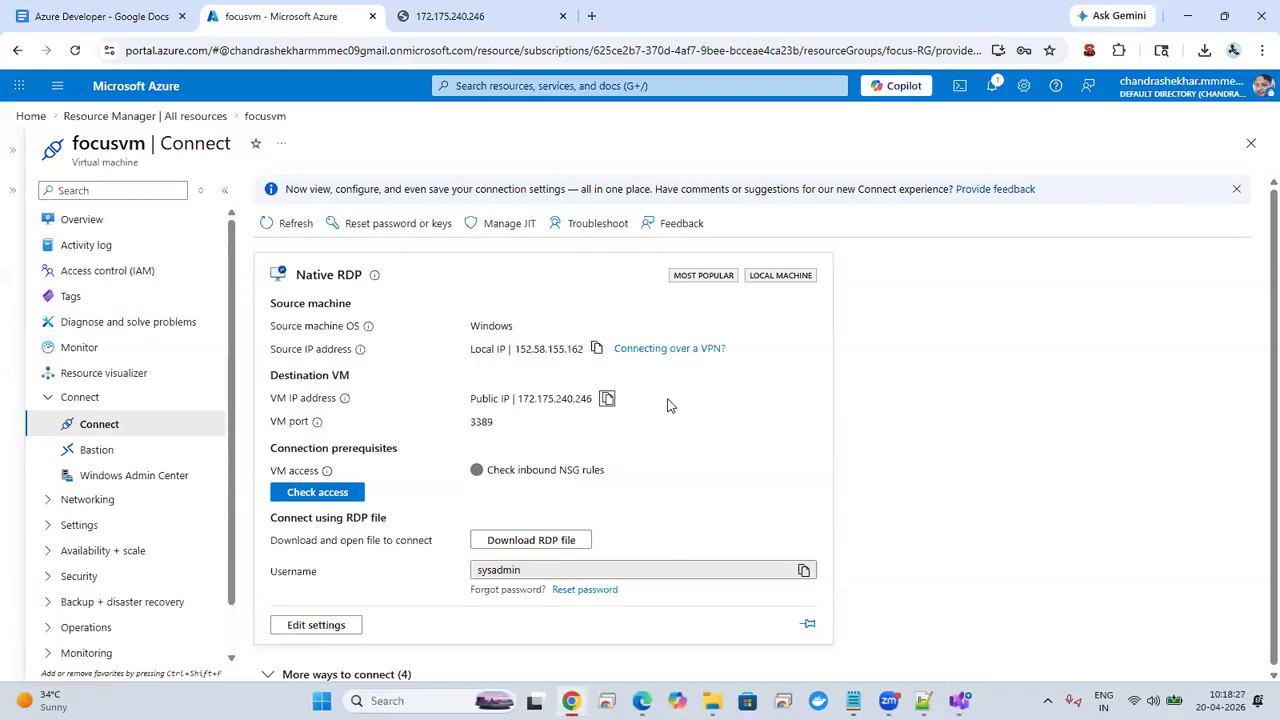
pyautogui.press('super+r')
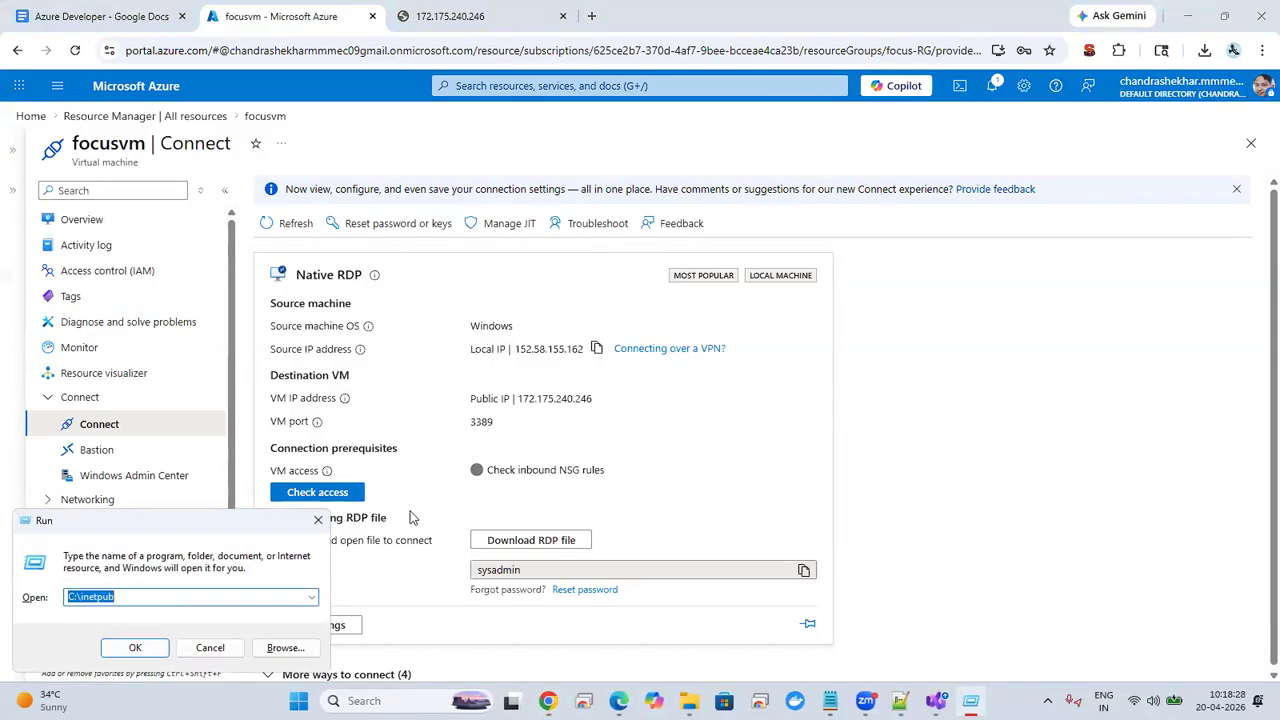
pyautogui.click(318, 520)
pyautogui.click(1204, 50)
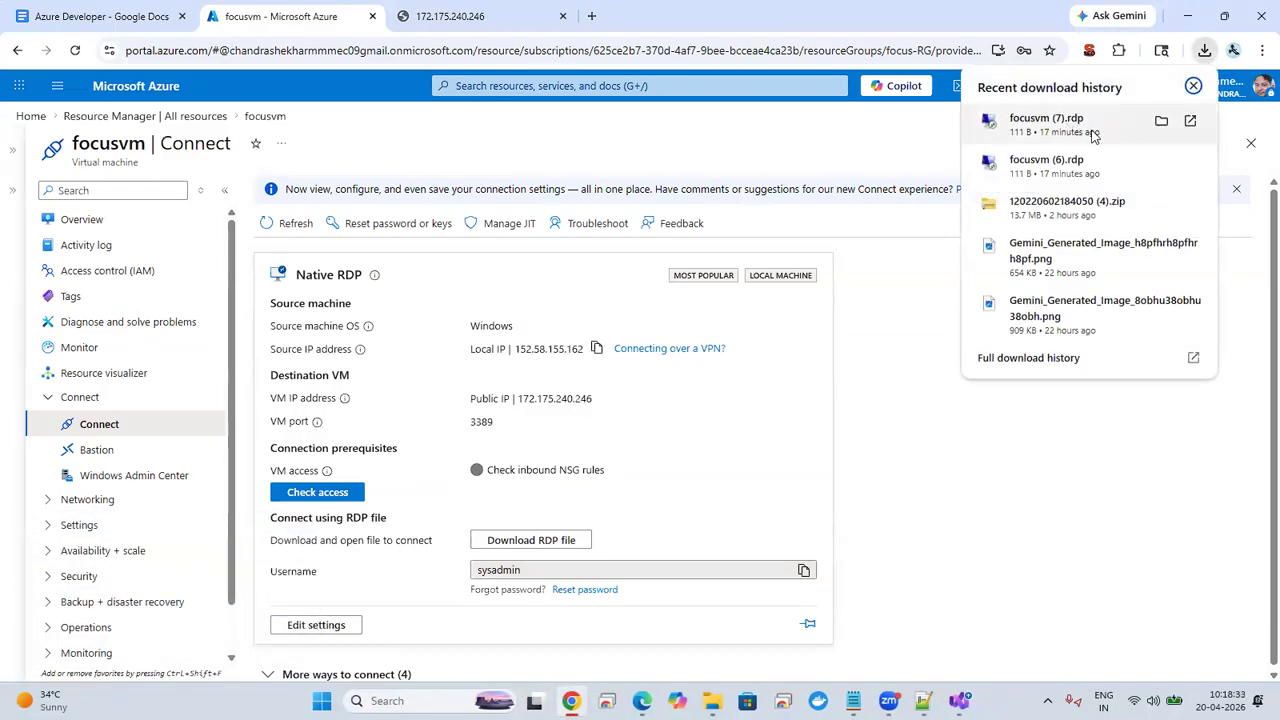
pyautogui.click(1097, 131)
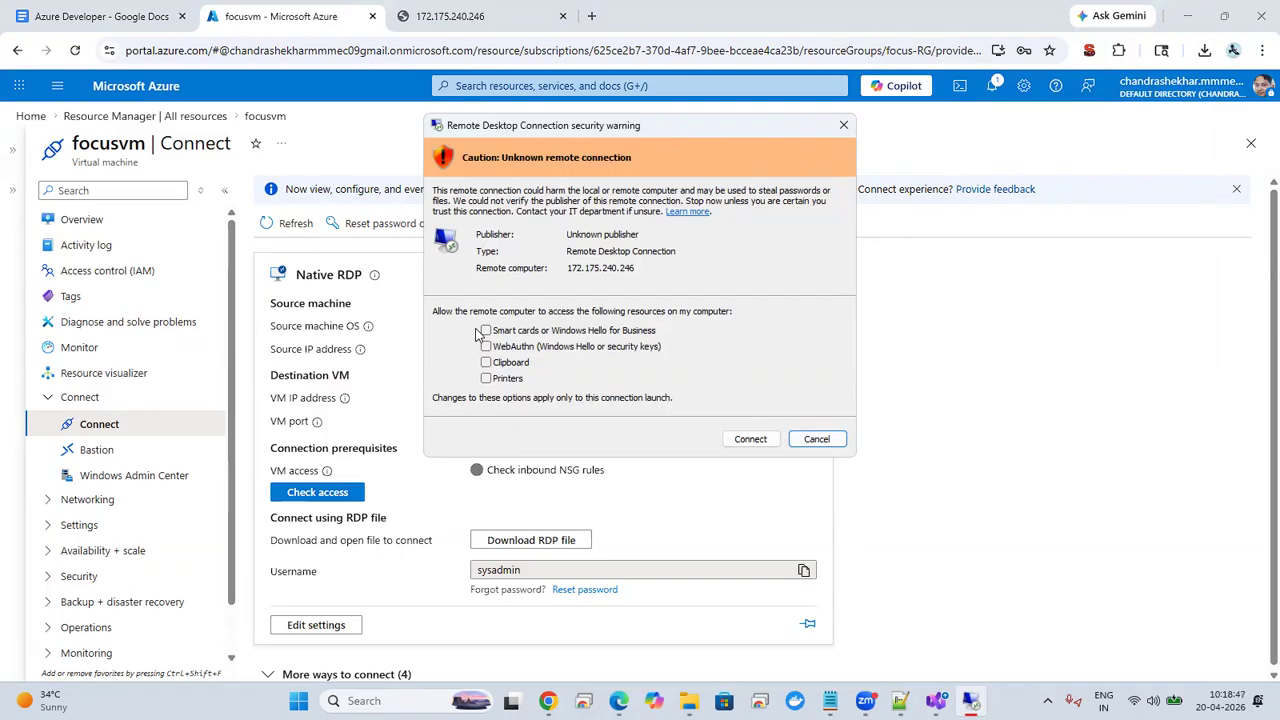
pyautogui.click(487, 378)
pyautogui.click(487, 362)
pyautogui.click(487, 347)
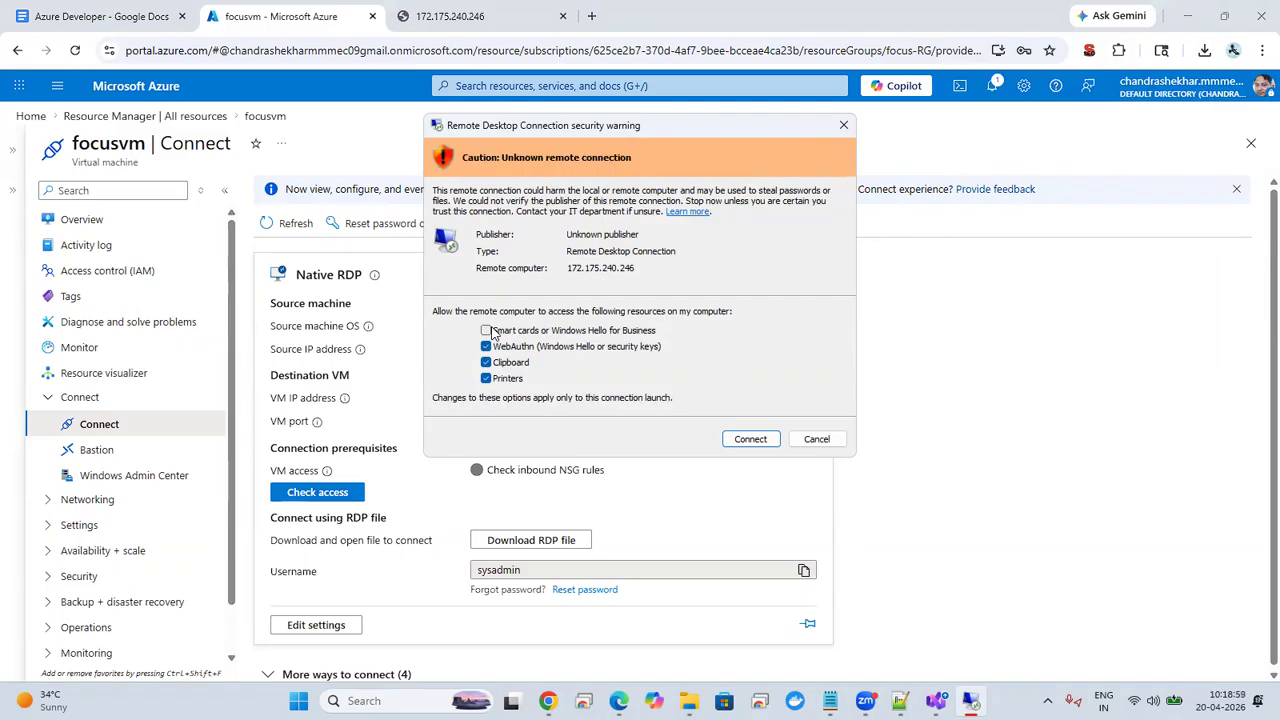
pyautogui.click(820, 439)
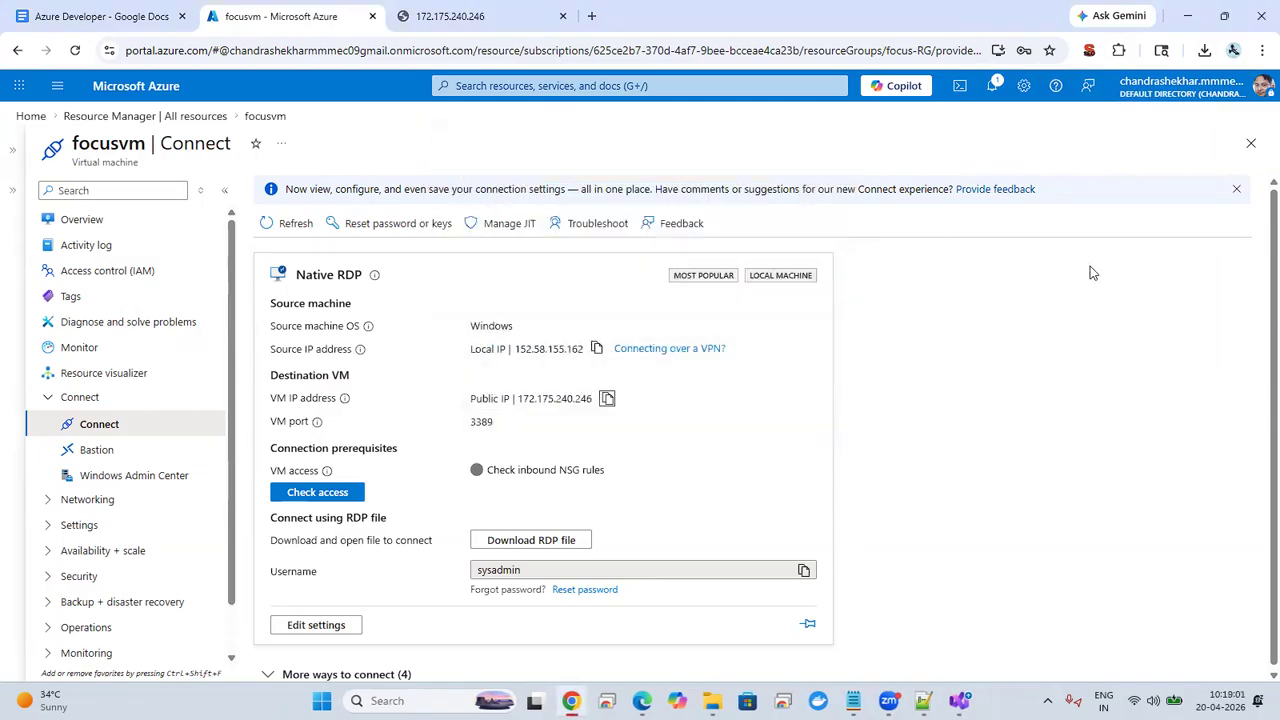
pyautogui.click(1204, 50)
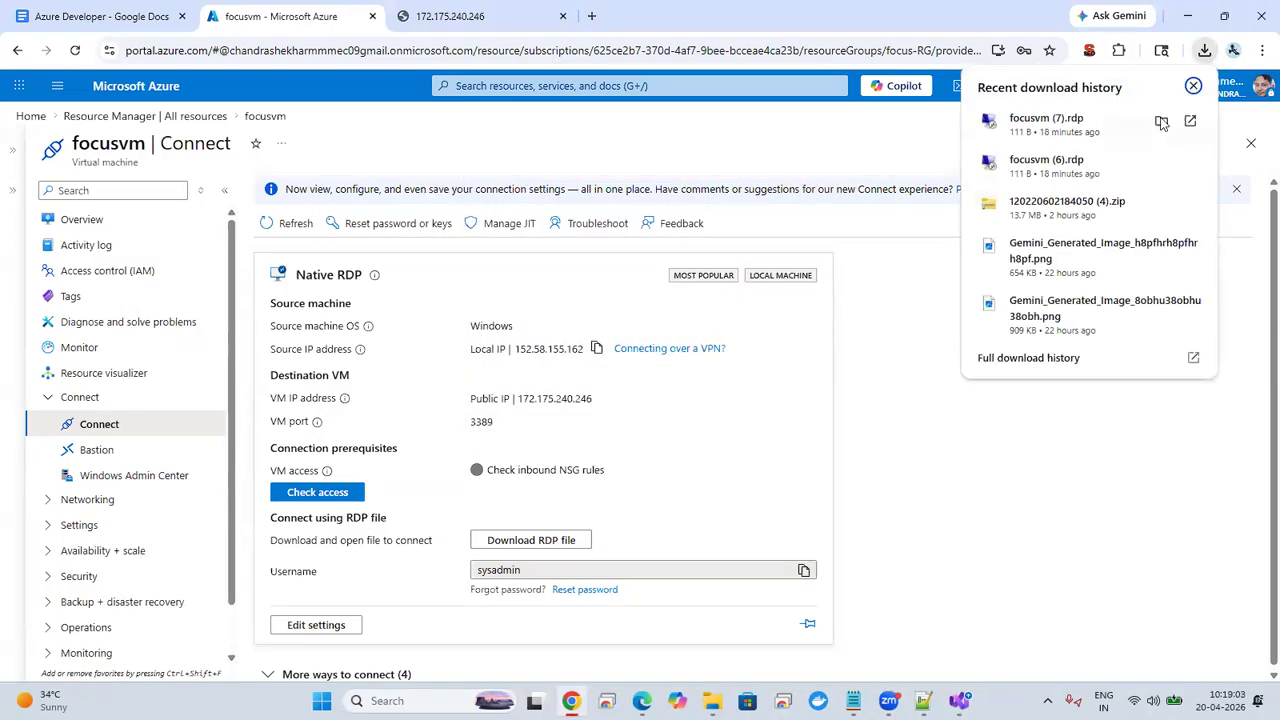
pyautogui.click(1160, 123)
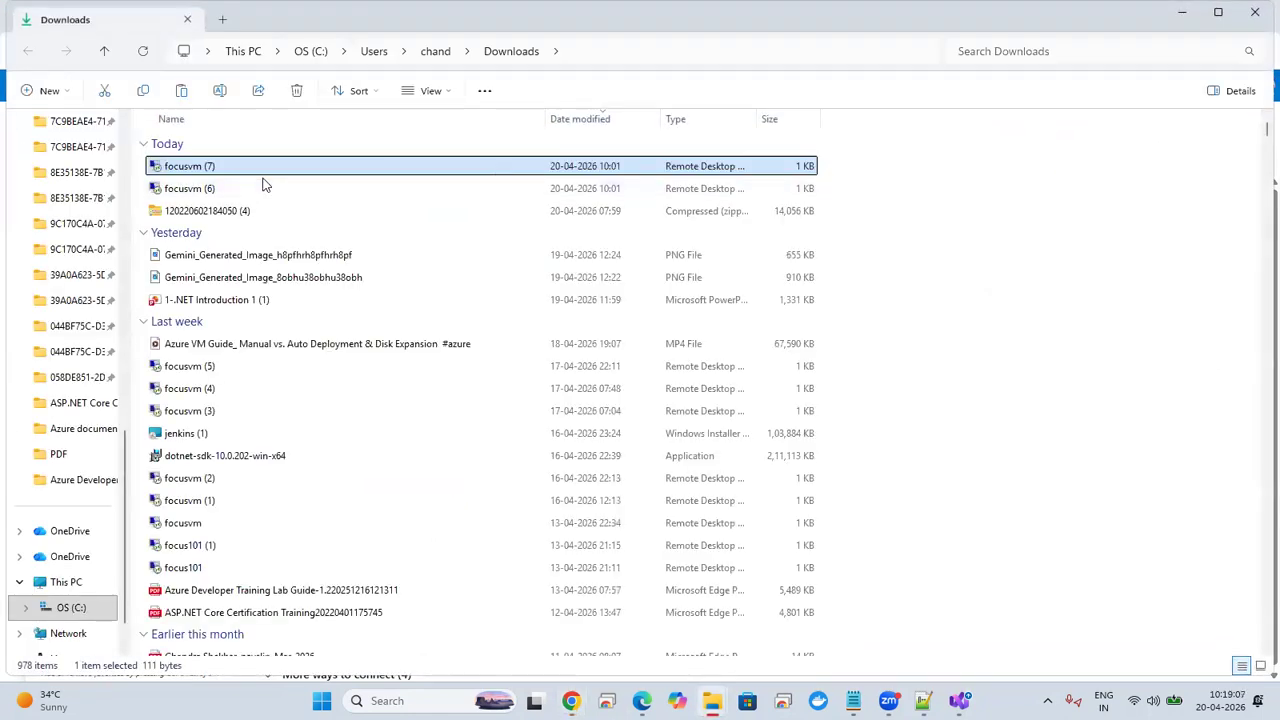
pyautogui.keyDown('shift'); pyautogui.click(211, 190); pyautogui.keyUp('shift')
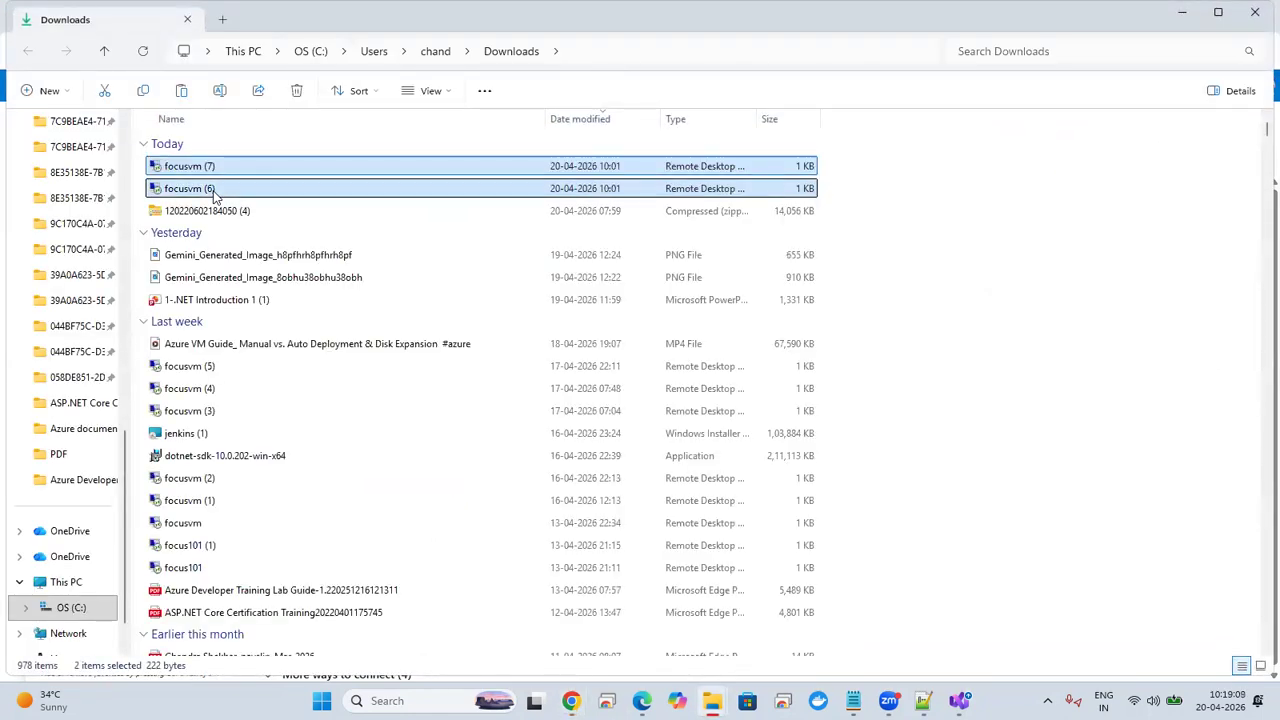
pyautogui.hotkey('shift', 'Down')
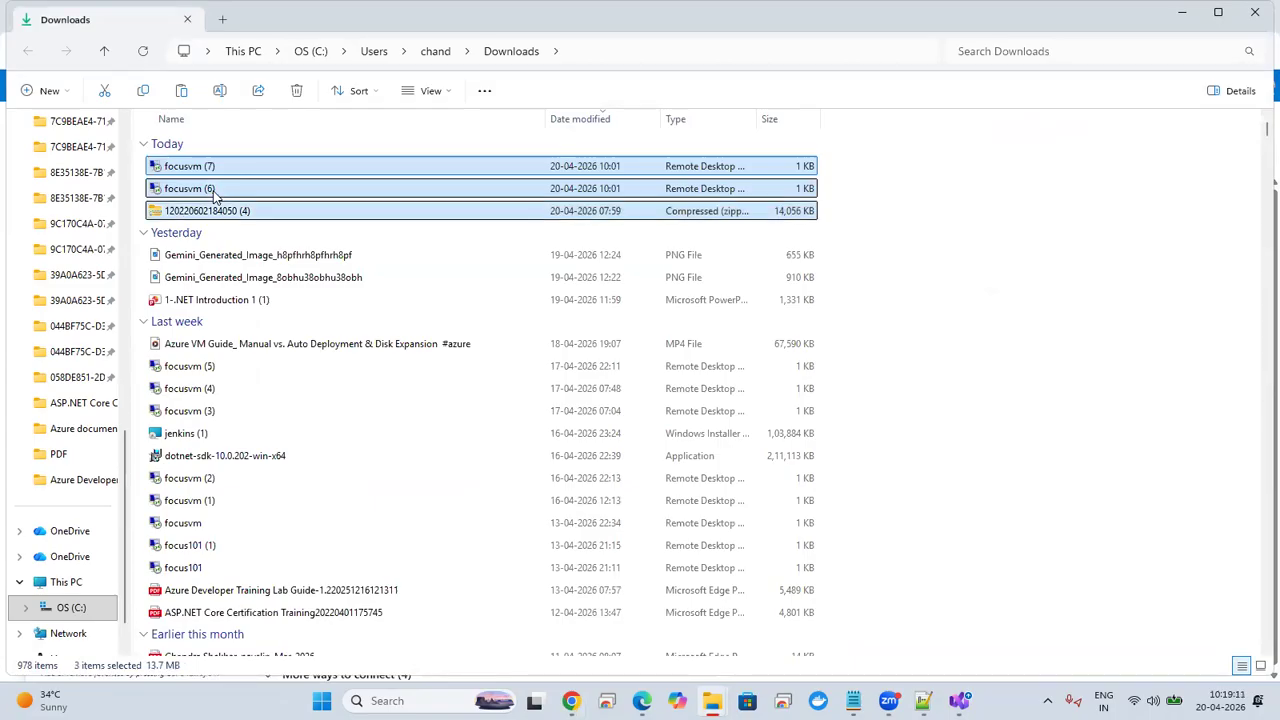
pyautogui.press('Delete')
# Step: Delete the older RDP files focusvm (5), focusvm (4) and focusvm (3) from Downloads
pyautogui.click(211, 276)
pyautogui.hotkey('shift', 'Down')
pyautogui.hotkey('shift', 'Down')
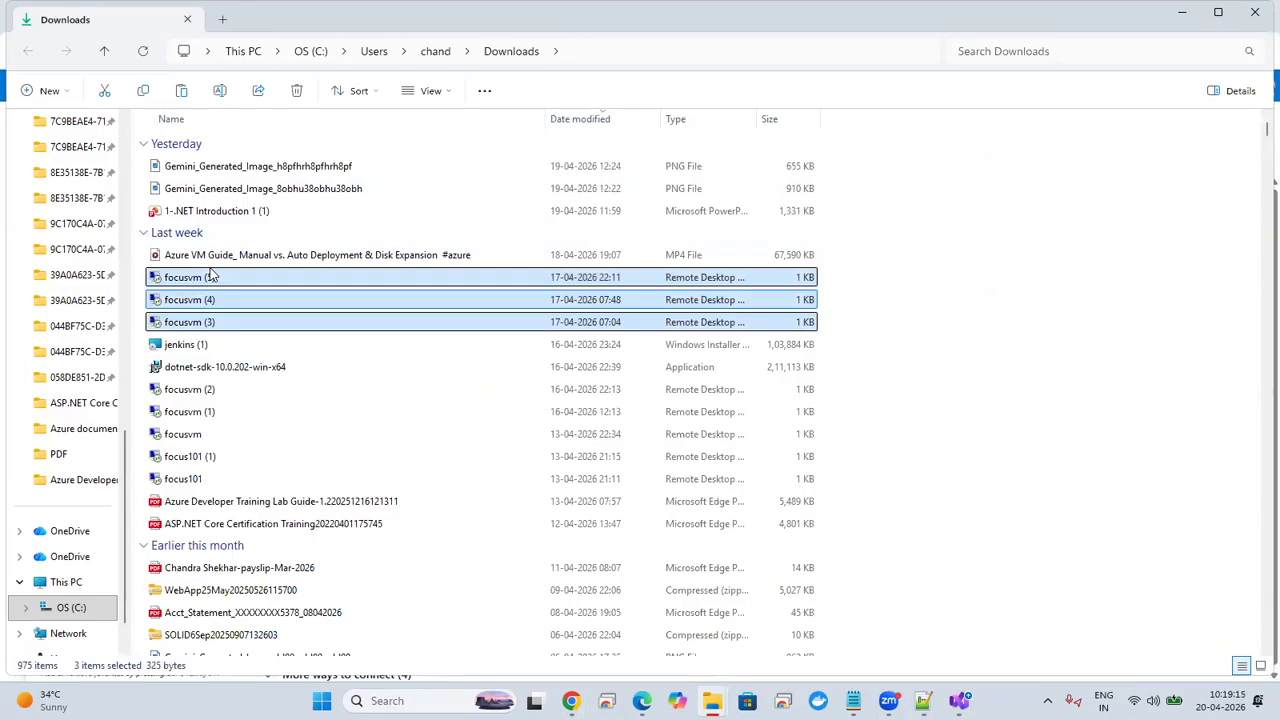
pyautogui.press('Delete')
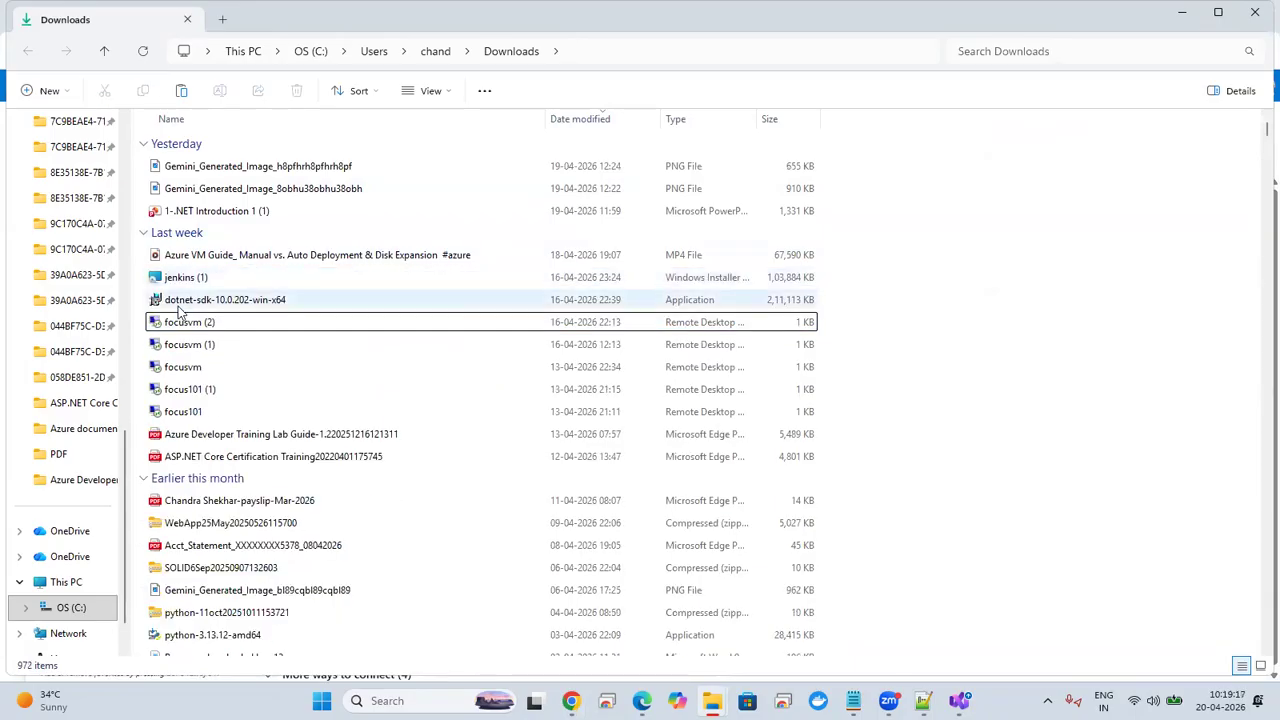
# Step: Delete the remaining RDP files focusvm (2), focusvm (1), focusvm, focus101 (1) and focus101, and close the Downloads folder
pyautogui.click(248, 322)
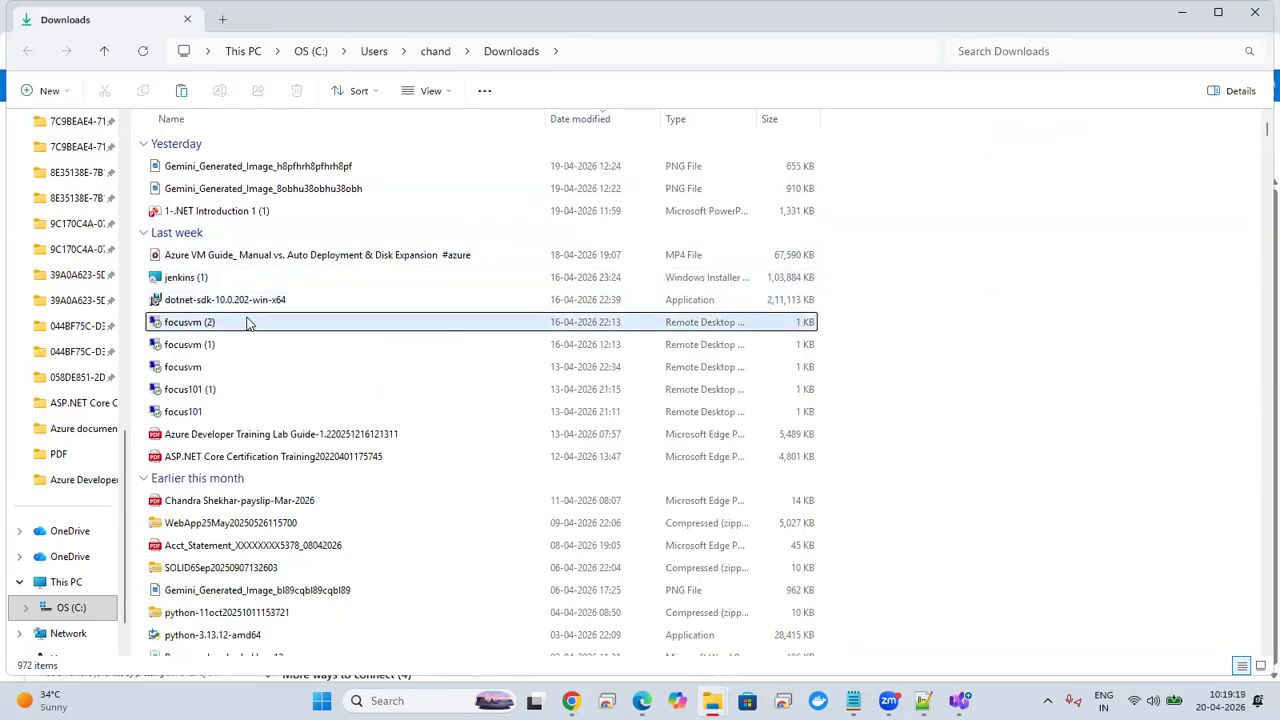
pyautogui.hotkey('shift', 'Down')
pyautogui.hotkey('shift', 'Down')
pyautogui.hotkey('shift', 'Down')
pyautogui.hotkey('shift', 'Down')
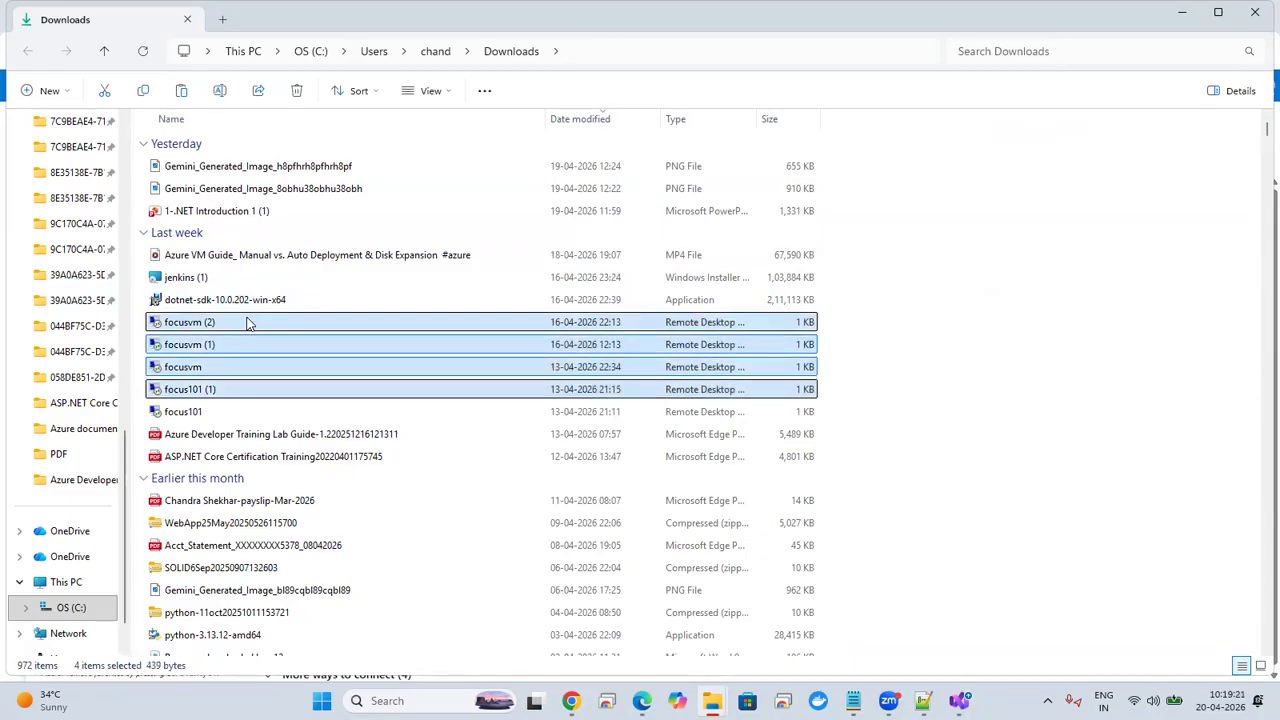
pyautogui.press('Delete')
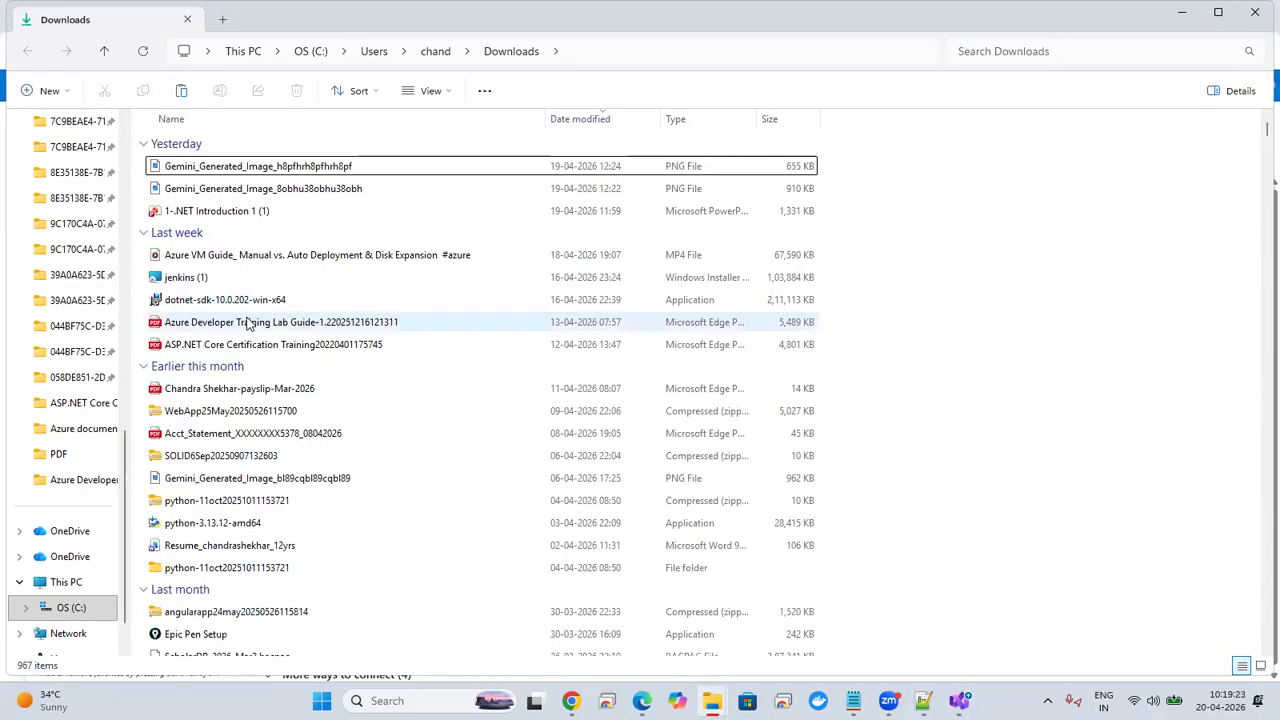
pyautogui.click(1255, 20)
# Step: Download a fresh RDP file for focusvm from its Connect page in the Azure portal
pyautogui.click(1218, 16)
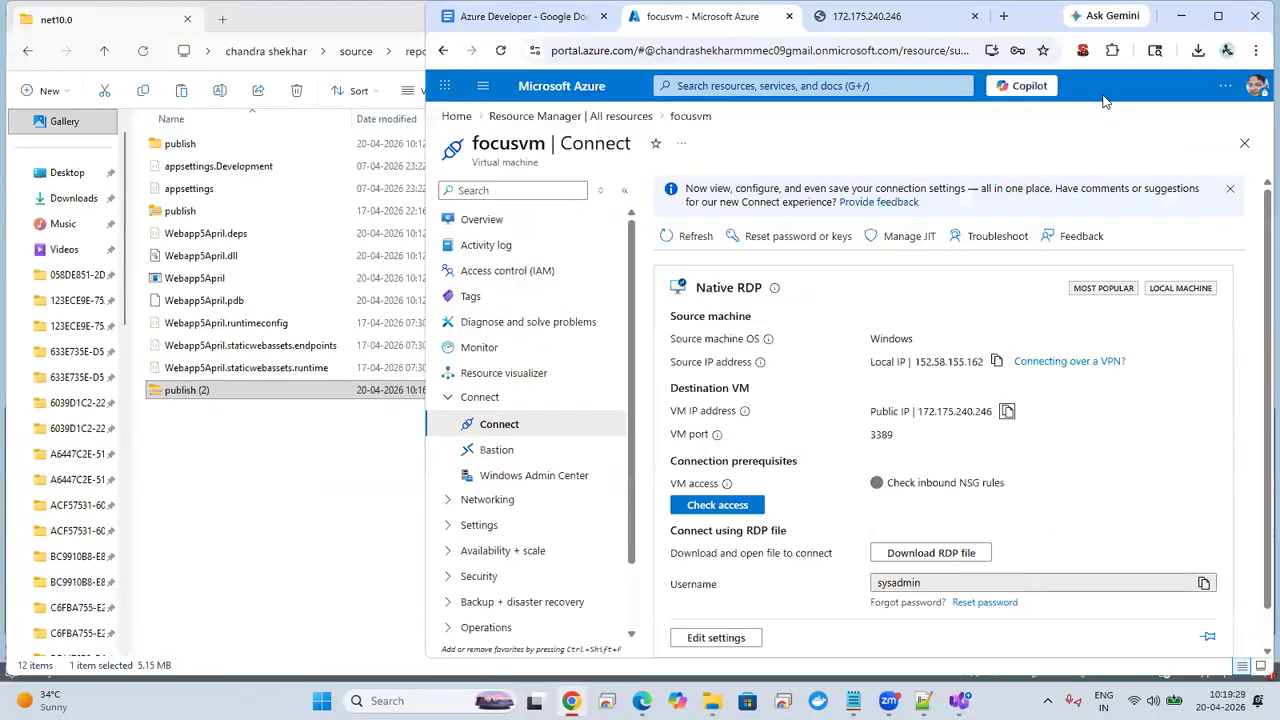
pyautogui.click(1218, 16)
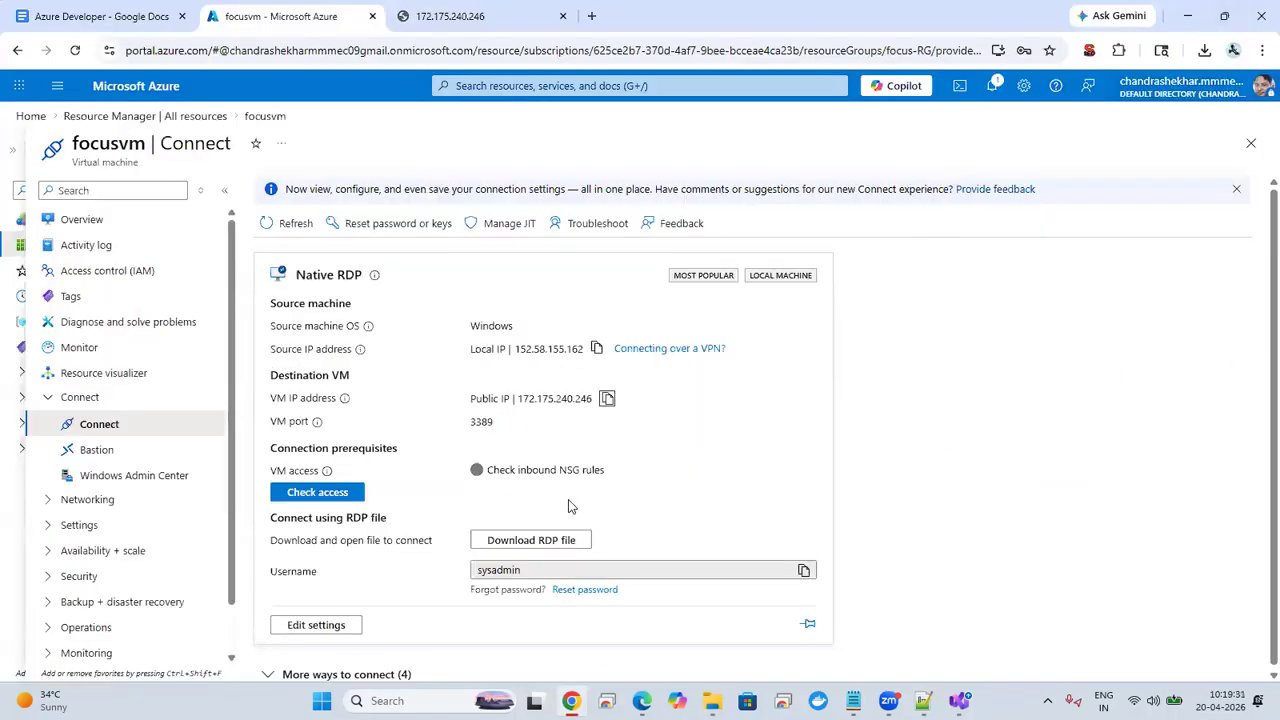
pyautogui.click(547, 540)
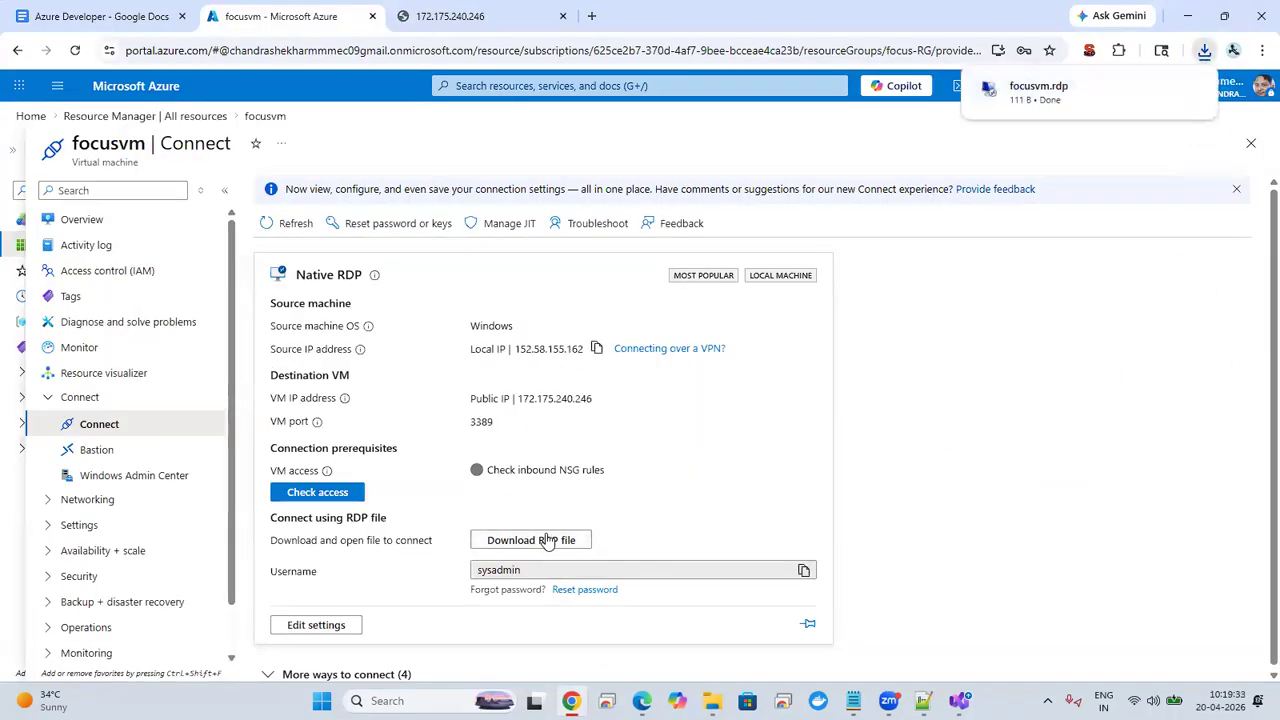
# Step: Open the downloaded focusvm.rdp file and start the remote connection with clipboard access allowed
pyautogui.click(1056, 104)
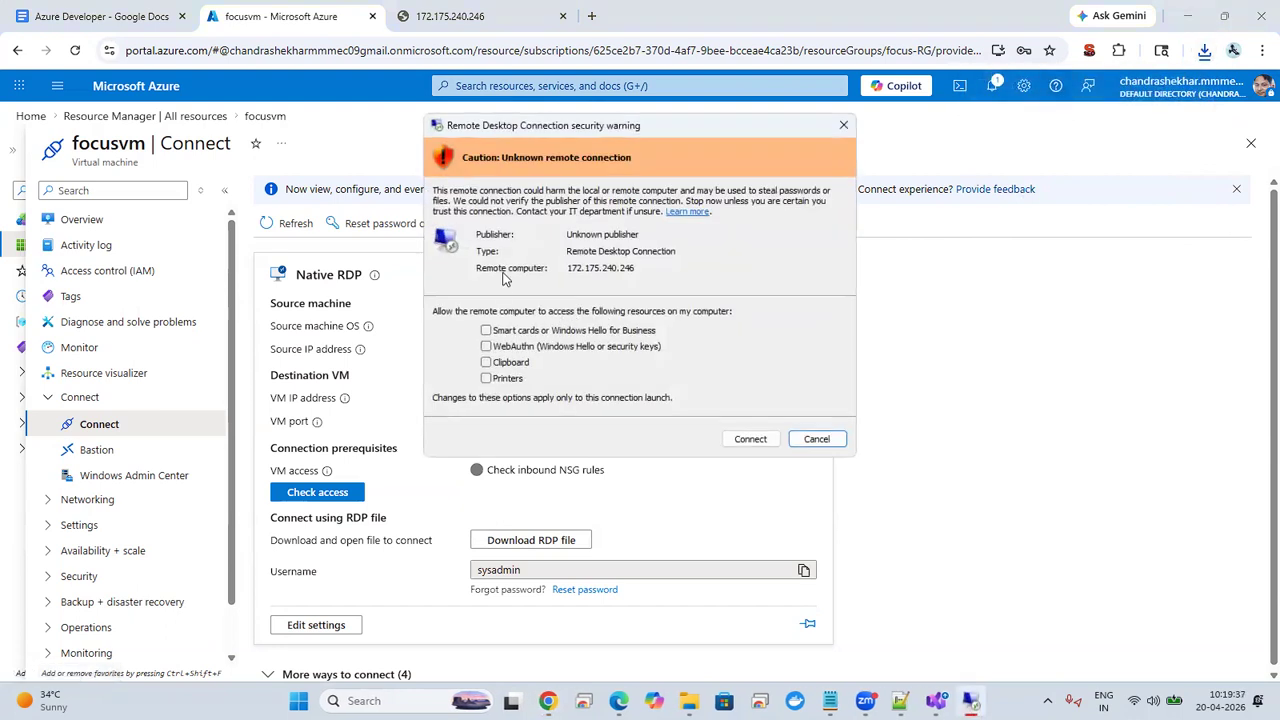
pyautogui.click(486, 363)
pyautogui.click(743, 443)
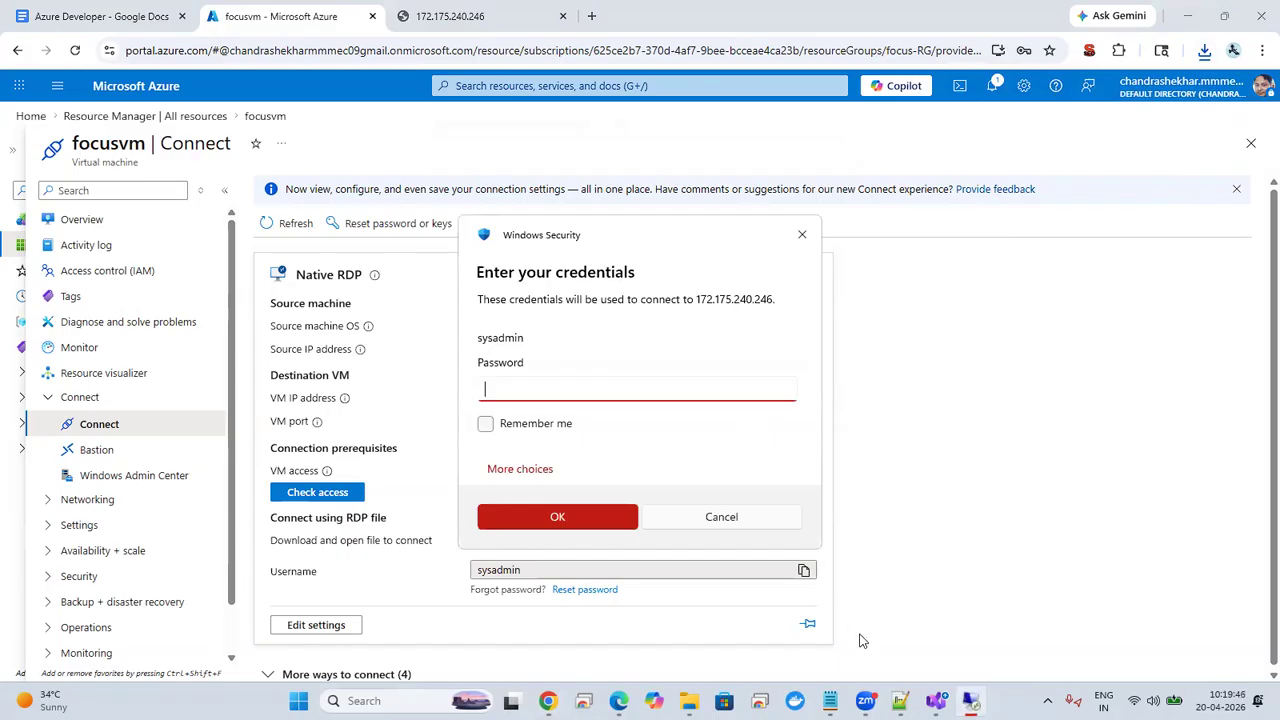
# Step: Copy the VM password from the Notepad++ notes, enter it in the Remote Desktop password field, and accept the certificate warning
pyautogui.click(899, 702)
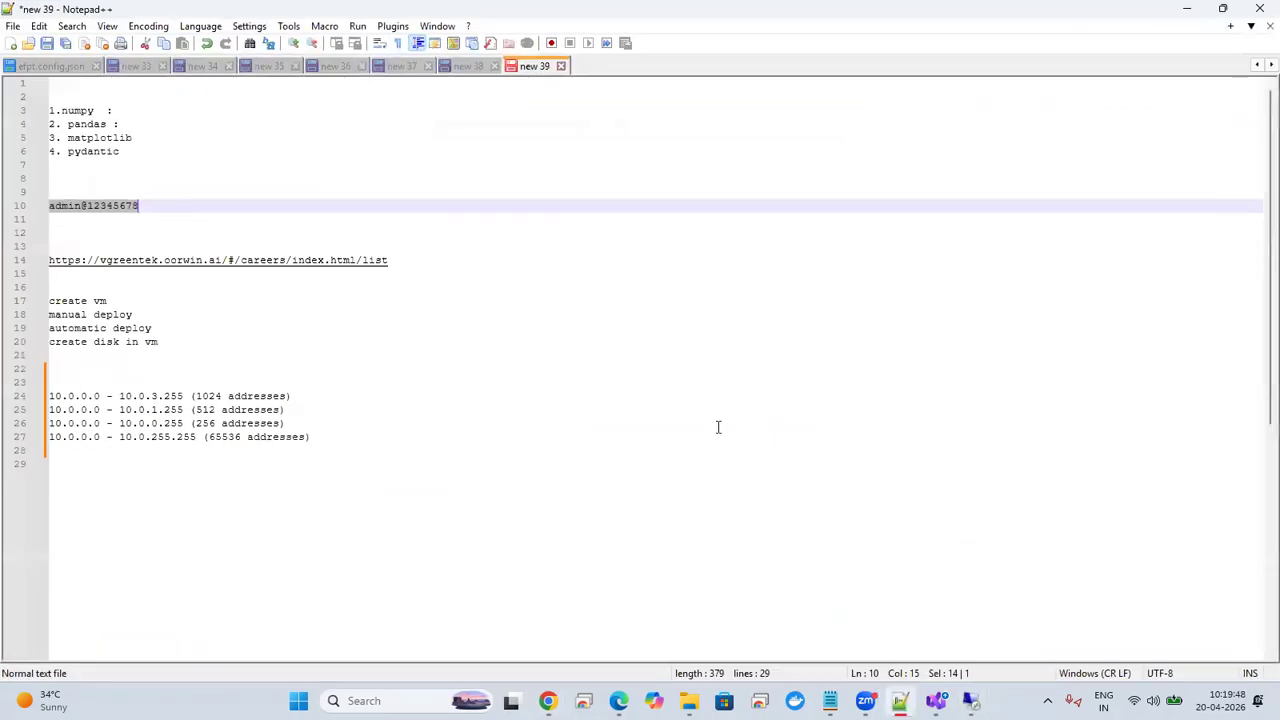
pyautogui.click(297, 208)
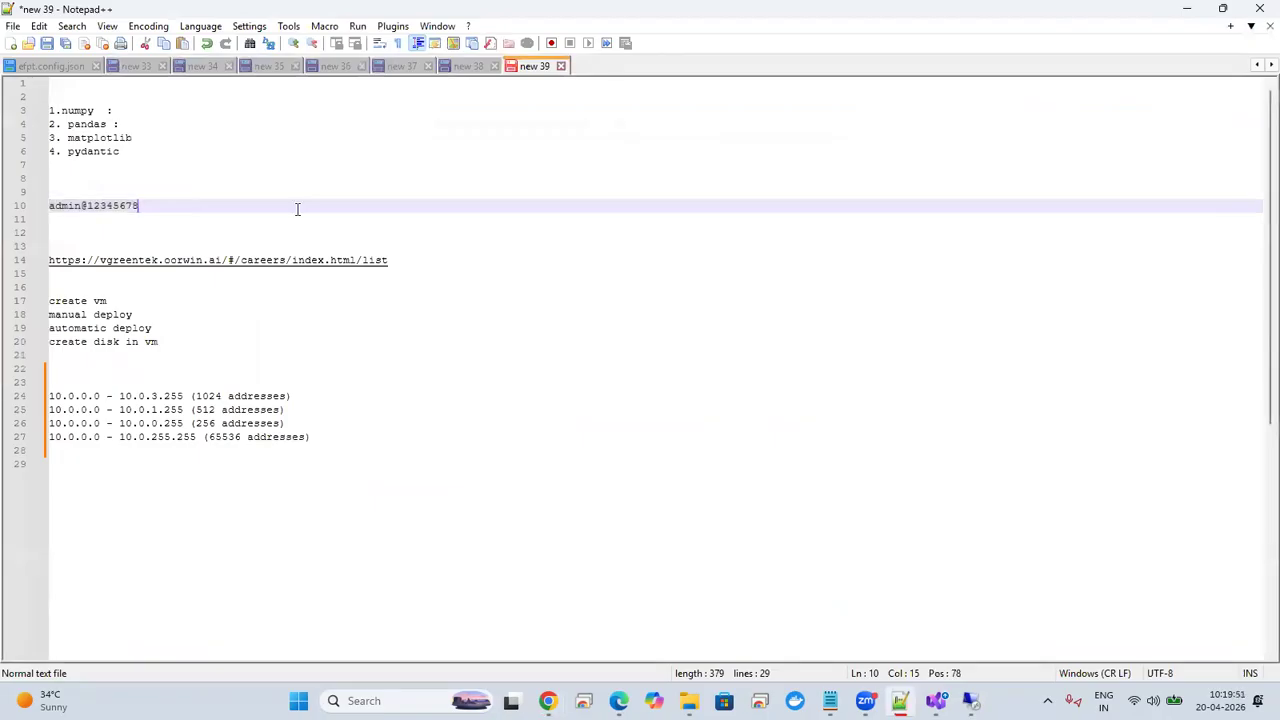
pyautogui.hotkey('shift', 'Up')
pyautogui.hotkey('shift', 'Down')
pyautogui.hotkey('shift', 'Left')
pyautogui.hotkey('shift', 'Left')
pyautogui.hotkey('shift', 'Left')
pyautogui.hotkey('shift', 'Left')
pyautogui.hotkey('shift', 'Left')
pyautogui.hotkey('shift', 'Left')
pyautogui.hotkey('shift', 'Left')
pyautogui.hotkey('shift', 'Left')
pyautogui.hotkey('shift', 'Left')
pyautogui.hotkey('shift', 'Left')
pyautogui.hotkey('shift', 'Left')
pyautogui.hotkey('shift', 'Left')
pyautogui.hotkey('shift', 'Left')
pyautogui.hotkey('shift', 'Left')
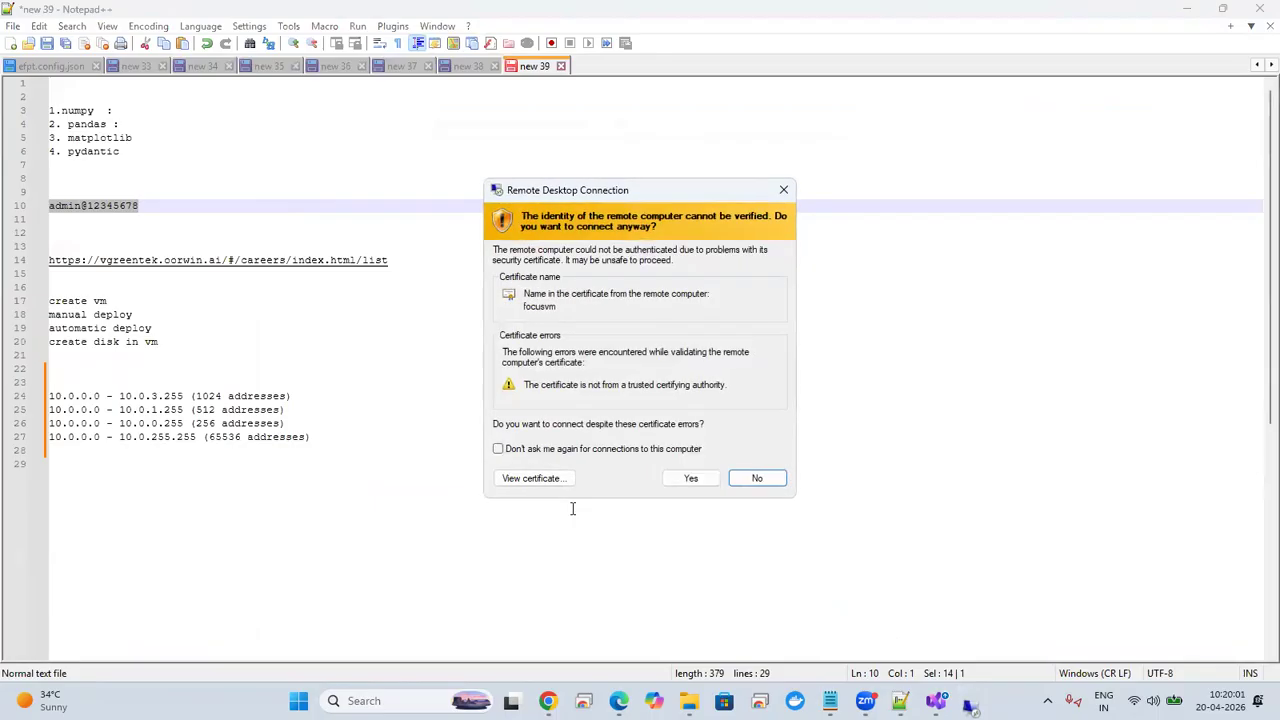
pyautogui.click(690, 478)
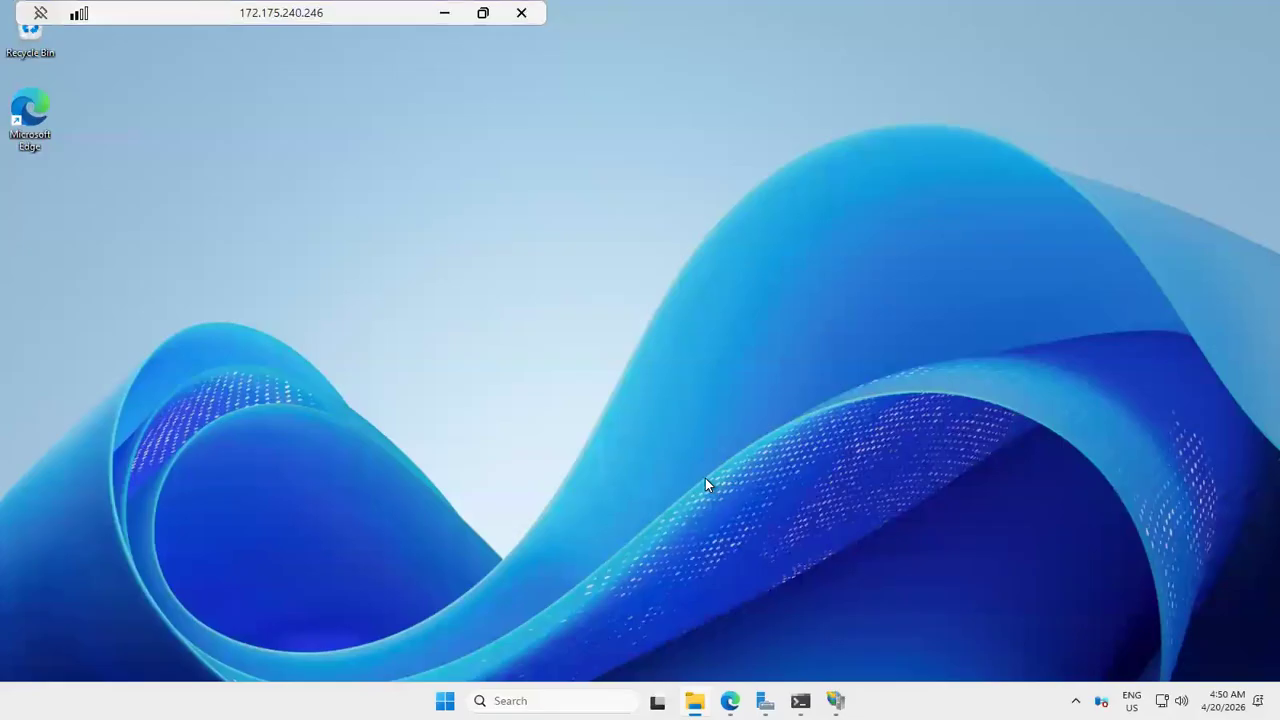
# Step: Copy the publish (2) archive from the local net10.0 release folder onto the remote VM's desktop
pyautogui.click(444, 13)
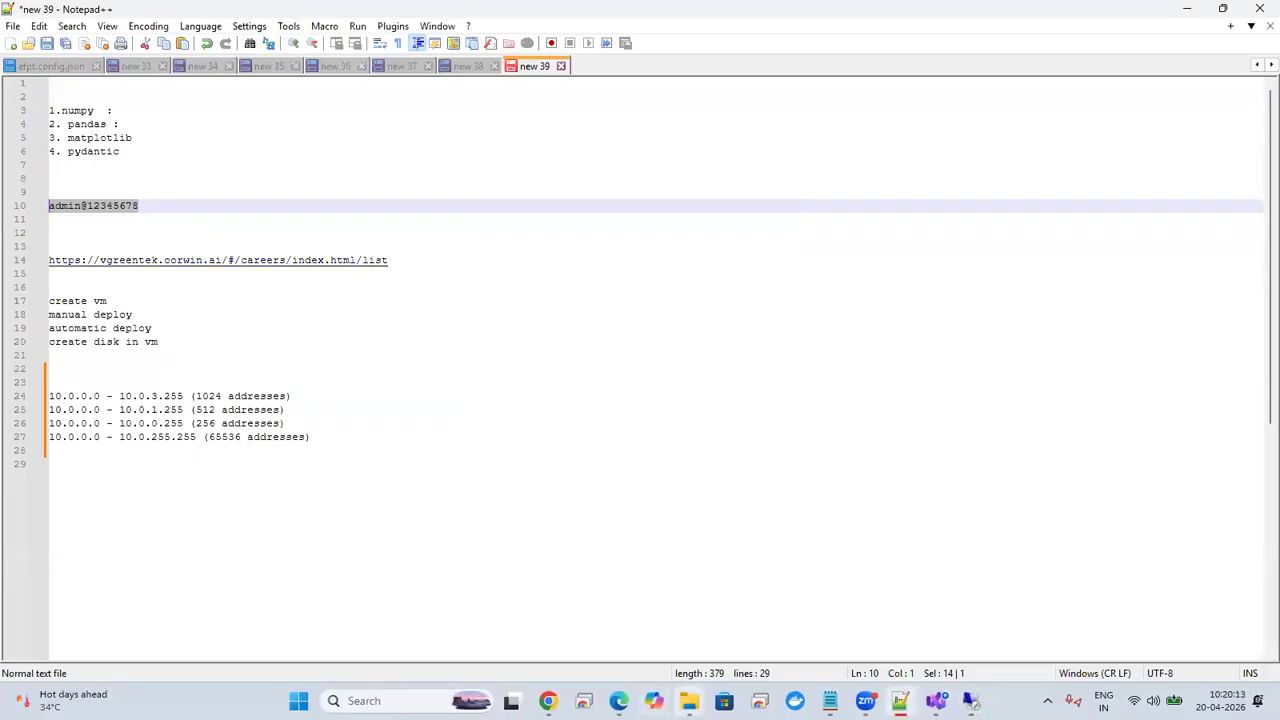
pyautogui.hotkey('alt', 'Tab')
pyautogui.click(431, 400)
pyautogui.hotkey('ctrl', 'c')
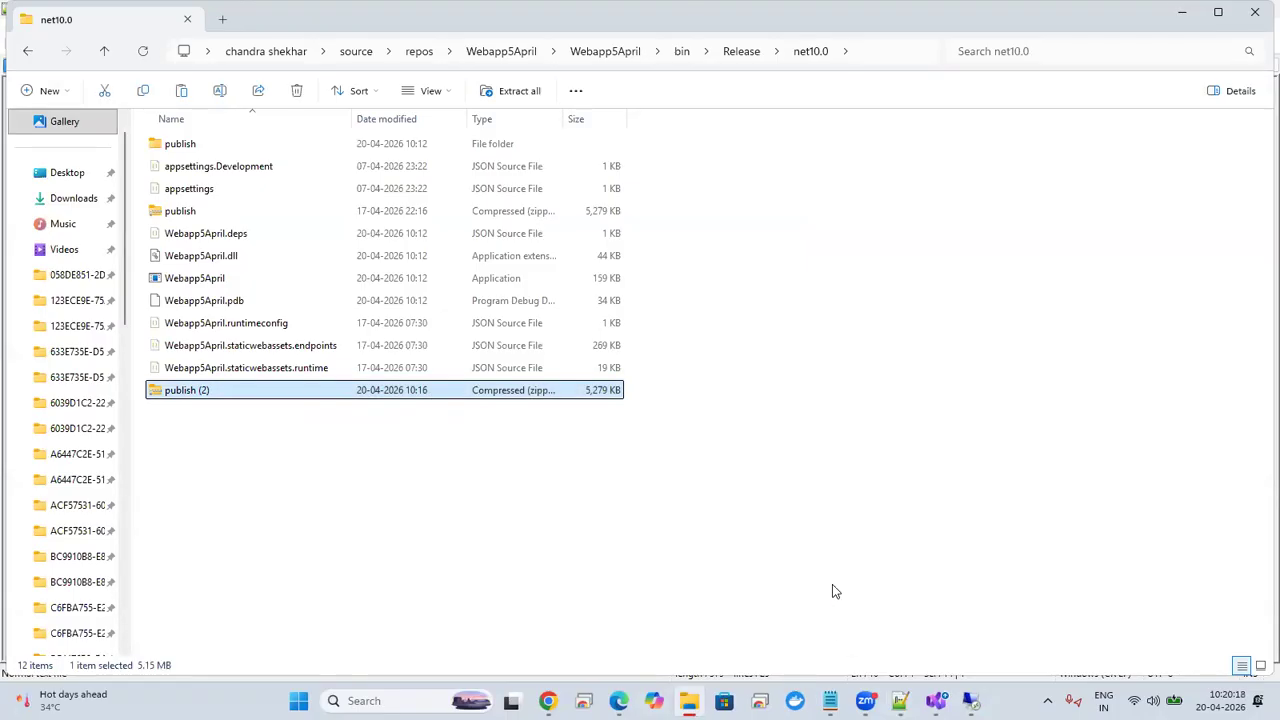
pyautogui.hotkey('alt', 'Tab')
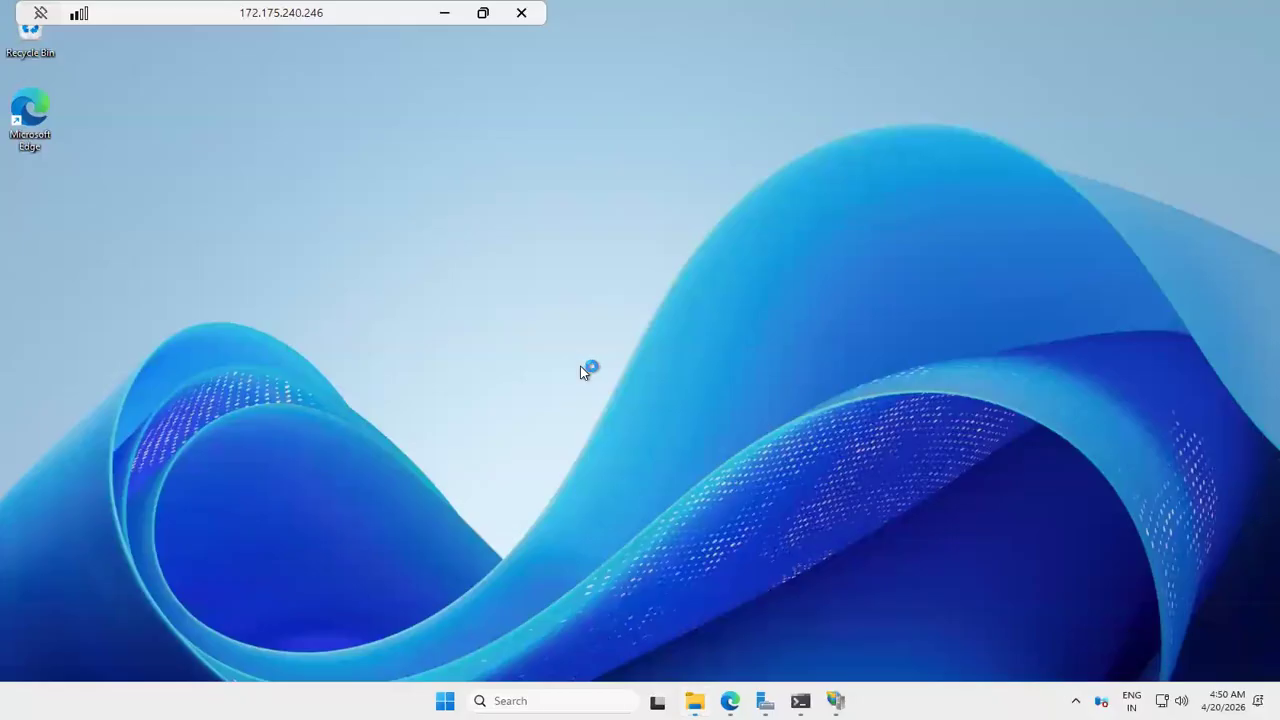
pyautogui.hotkey('ctrl', 'v')
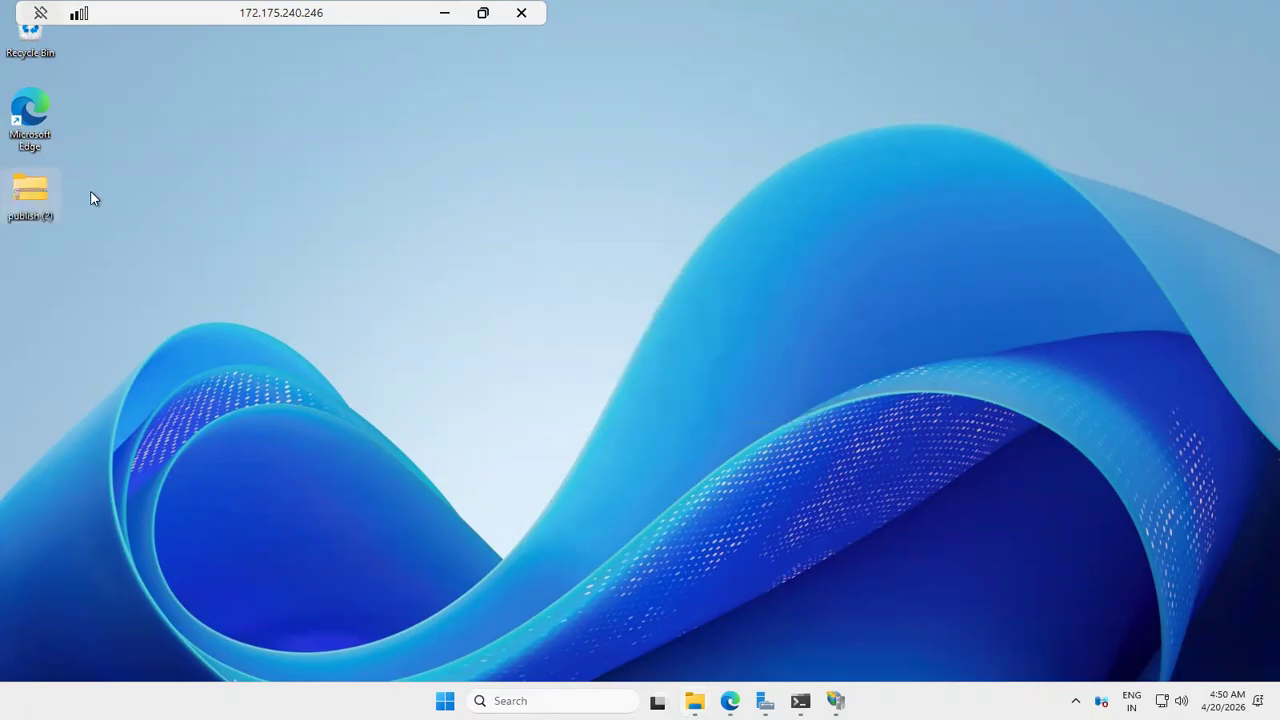
# Step: Extract the publish (2) archive on the VM's desktop into its default destination folder
pyautogui.rightClick(46, 197)
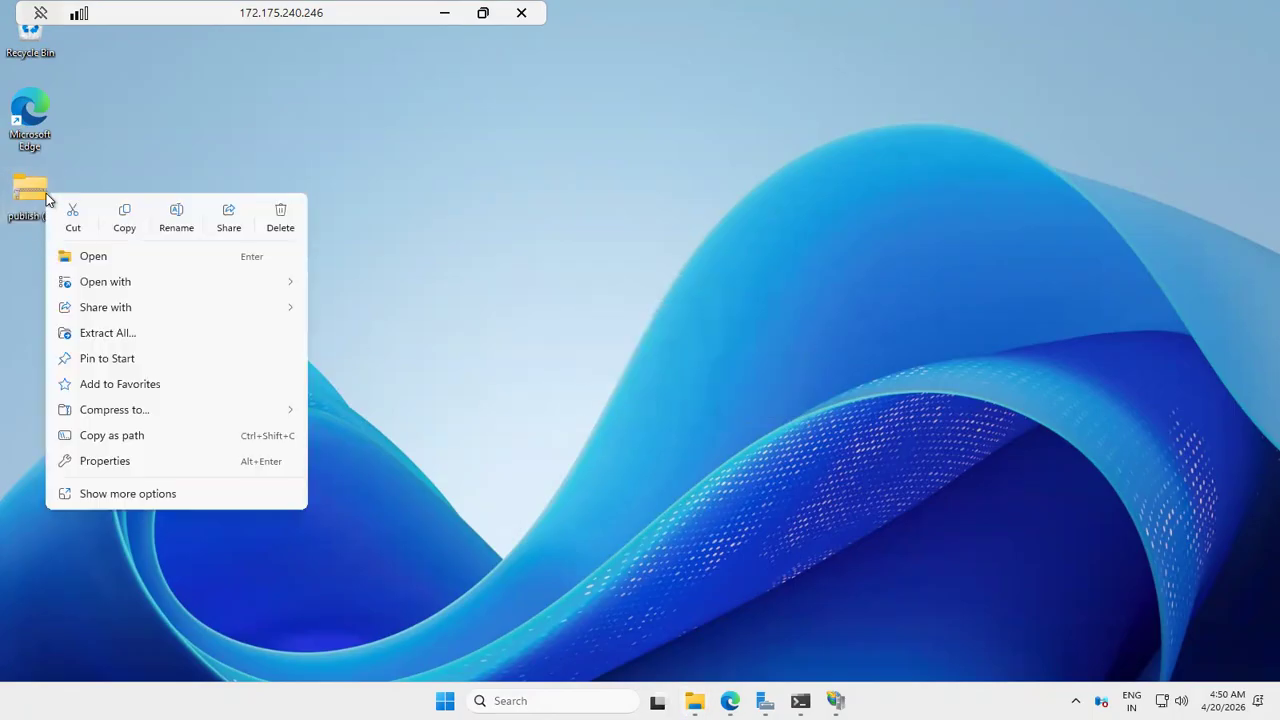
pyautogui.click(176, 333)
pyautogui.press('Return')
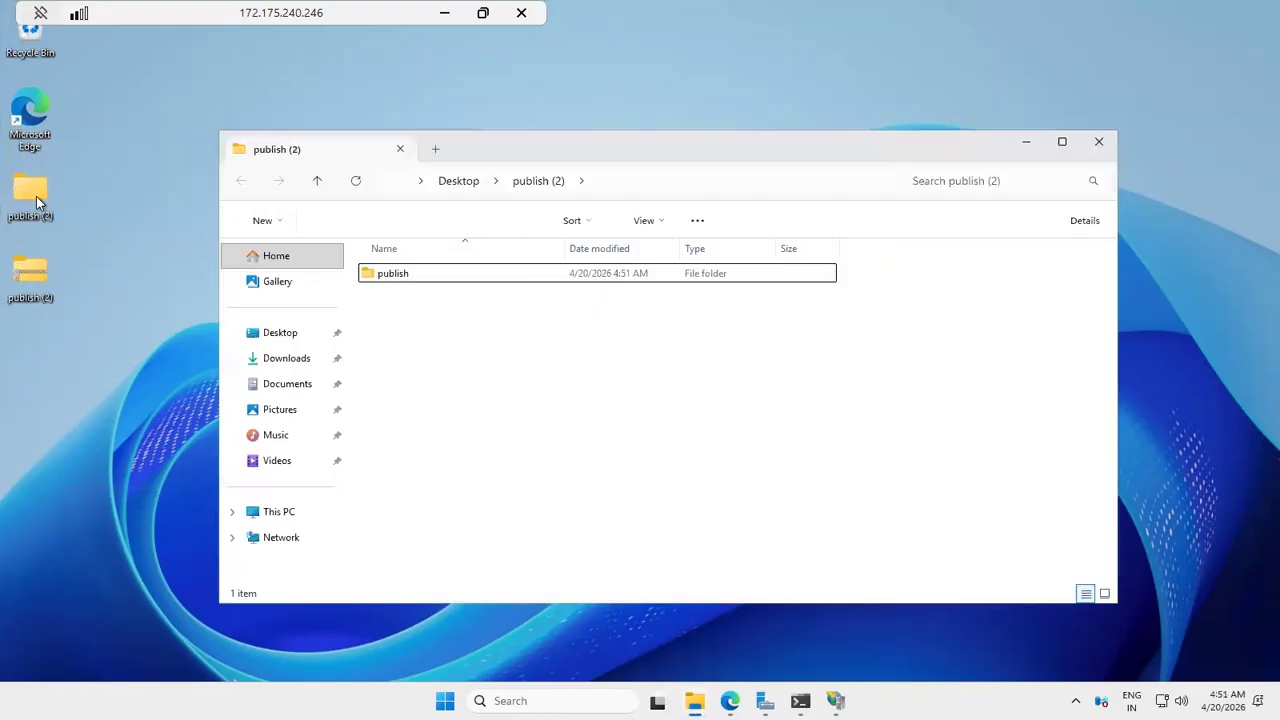
# Step: Copy everything inside the extracted publish folder into C:\inetpub\wwwroot on the VM
pyautogui.doubleClick(36, 198)
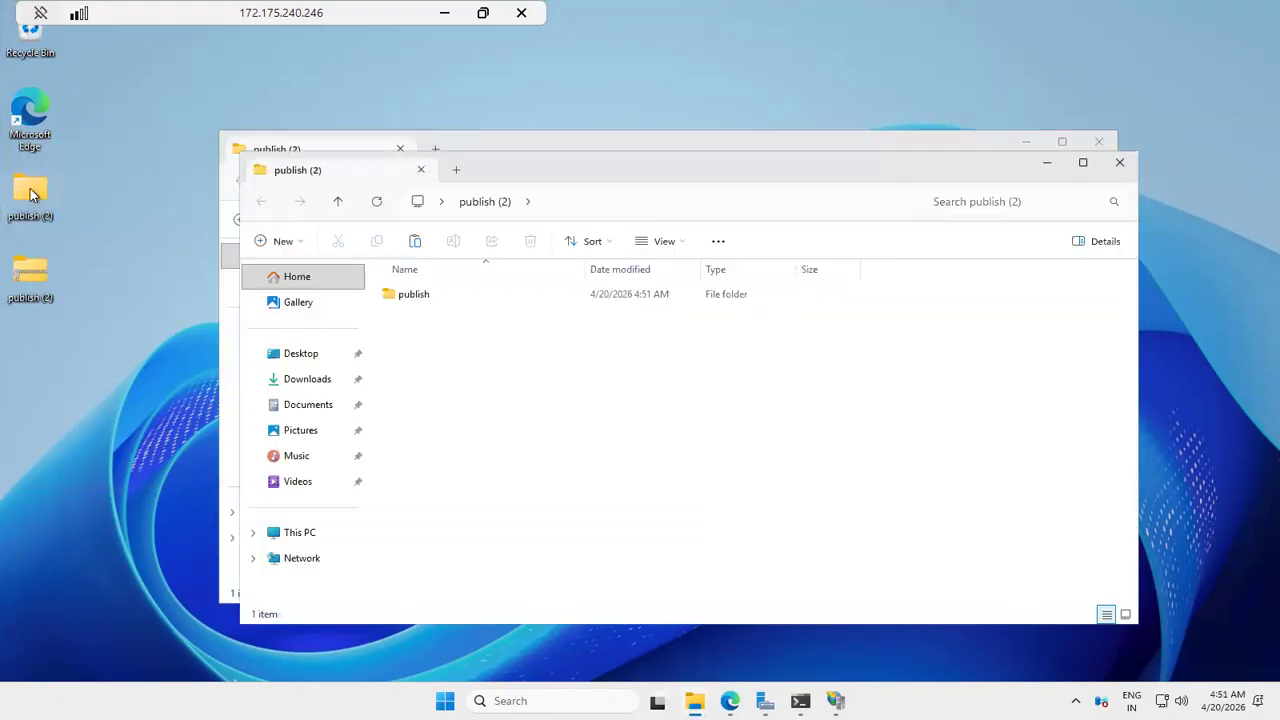
pyautogui.doubleClick(420, 296)
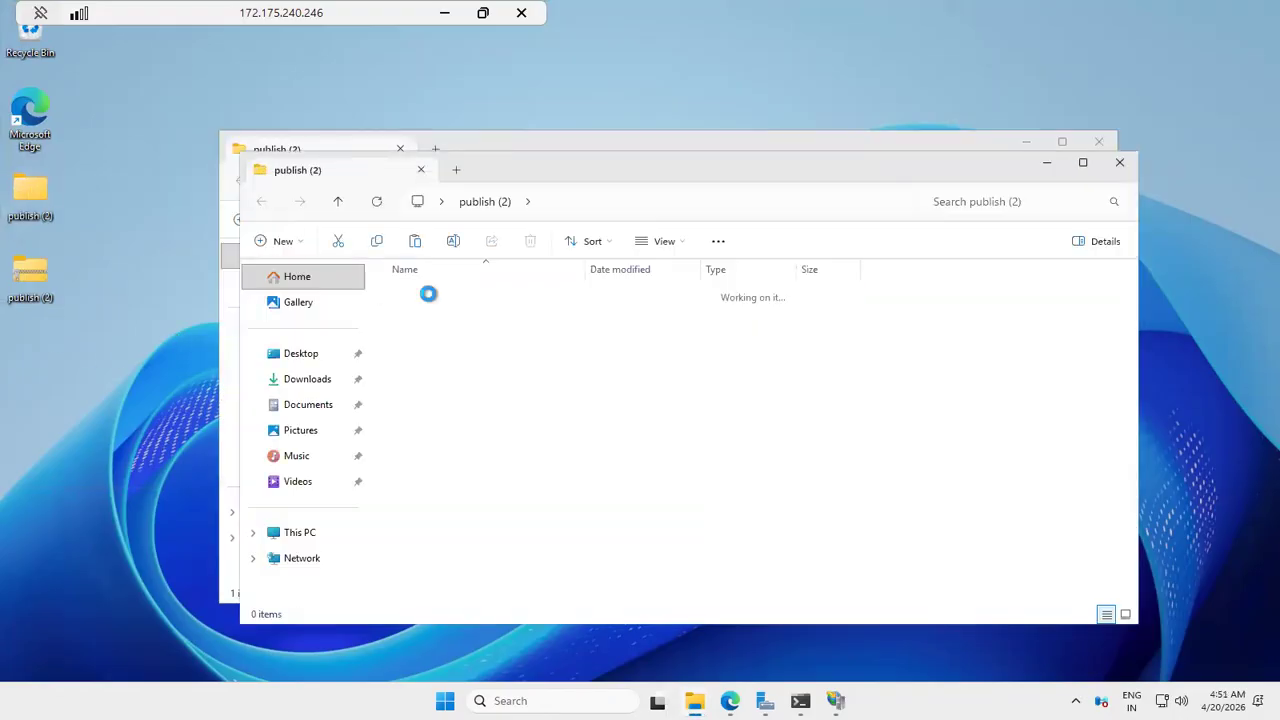
pyautogui.hotkey('ctrl', 'a')
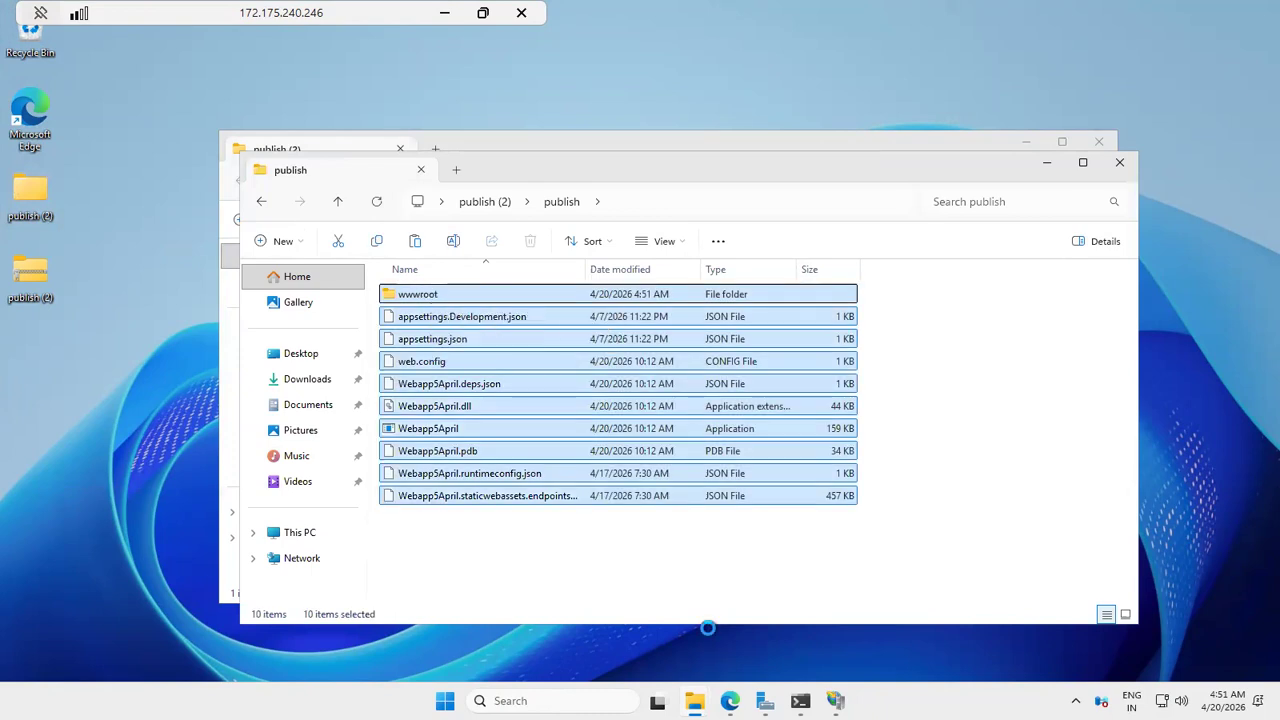
pyautogui.click(694, 700)
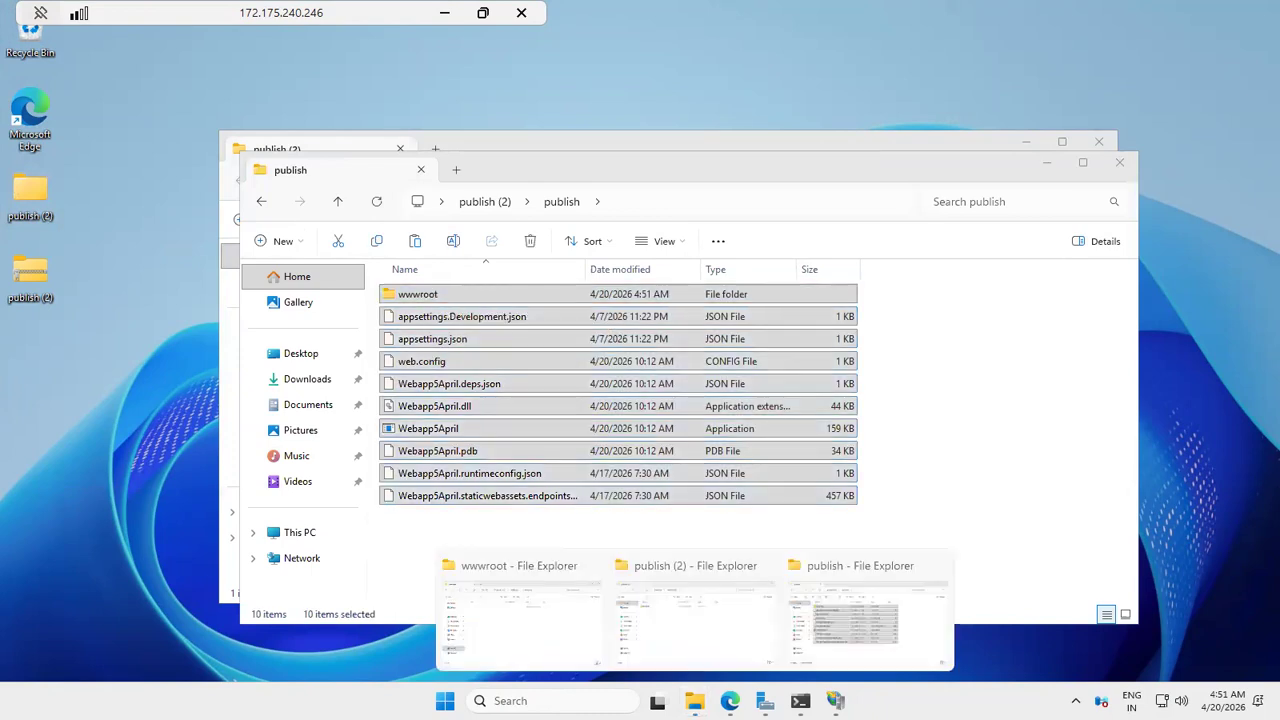
pyautogui.click(540, 580)
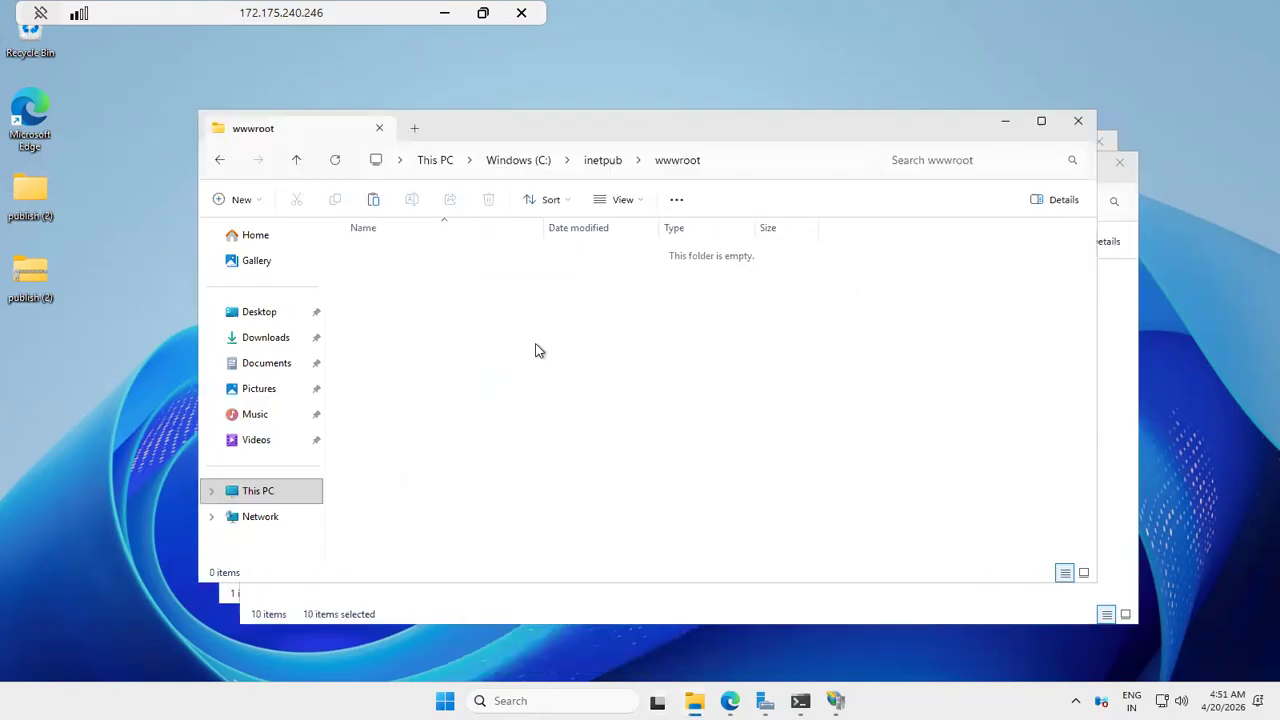
pyautogui.hotkey('ctrl', 'v')
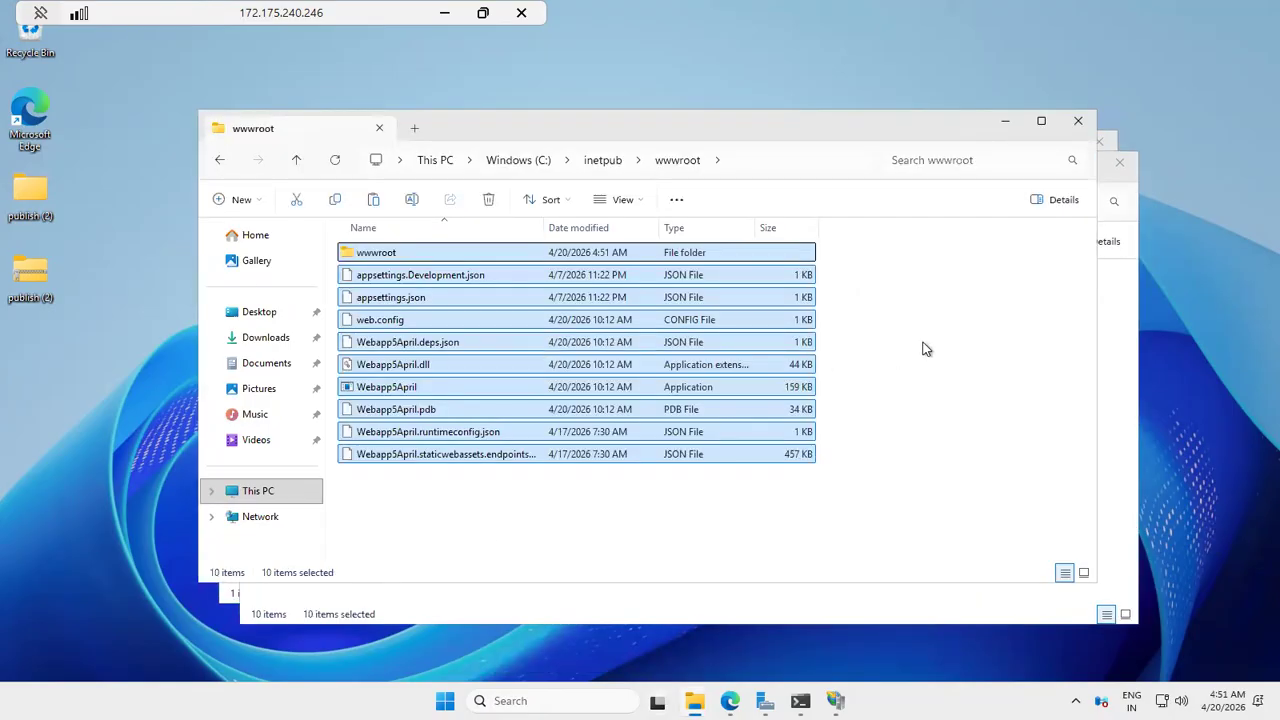
pyautogui.click(923, 349)
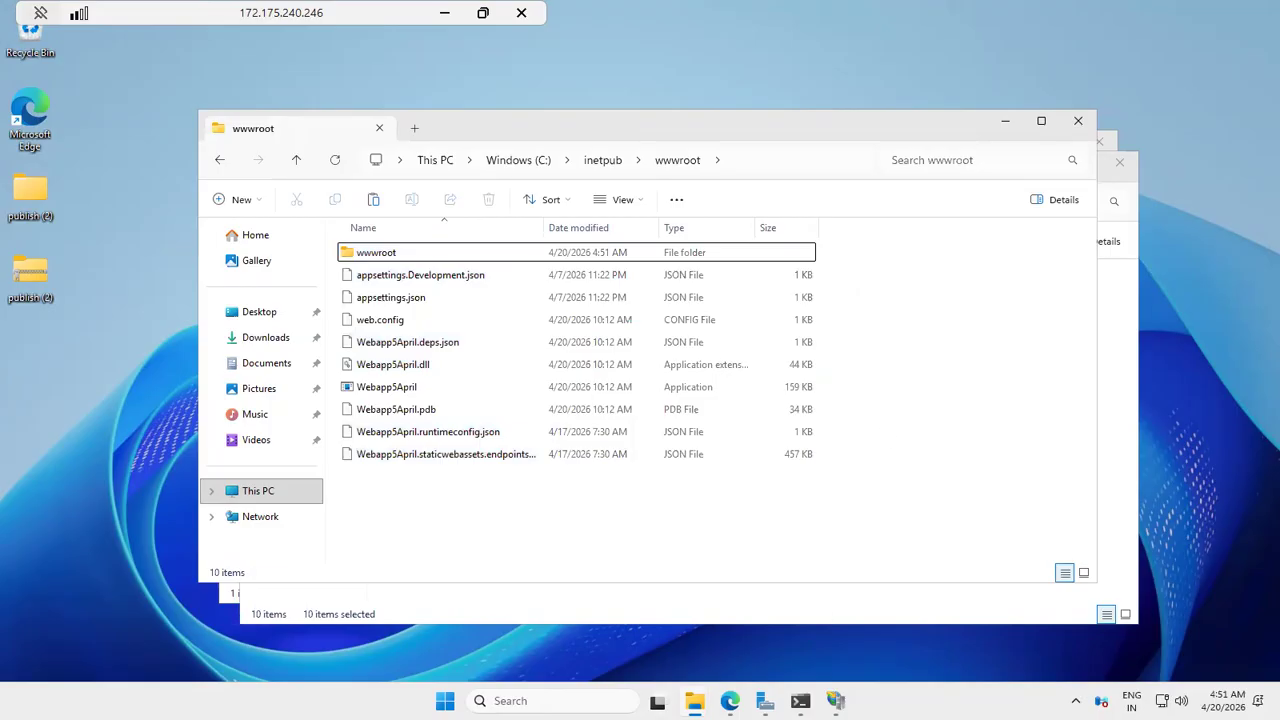
pyautogui.click(1041, 120)
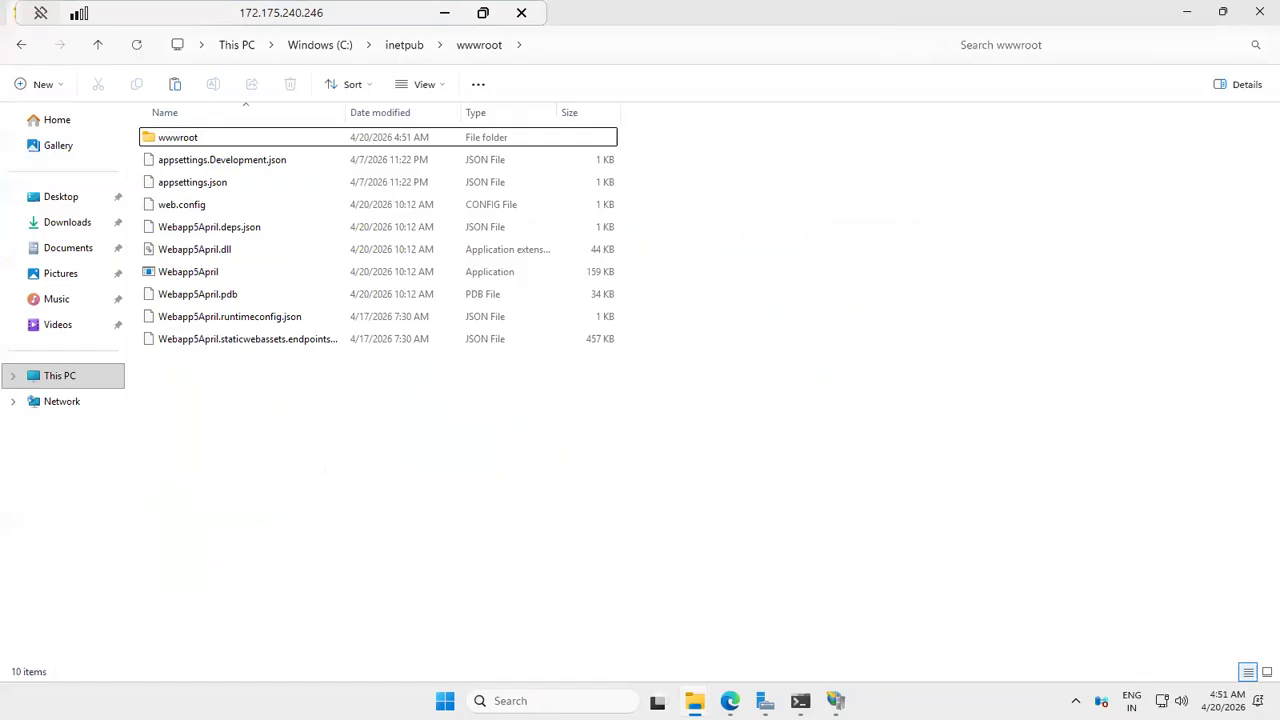
# Step: Stop and start the Default Web Site in IIS Manager, and browse it on port 80
pyautogui.hotkey('alt', 'Tab')
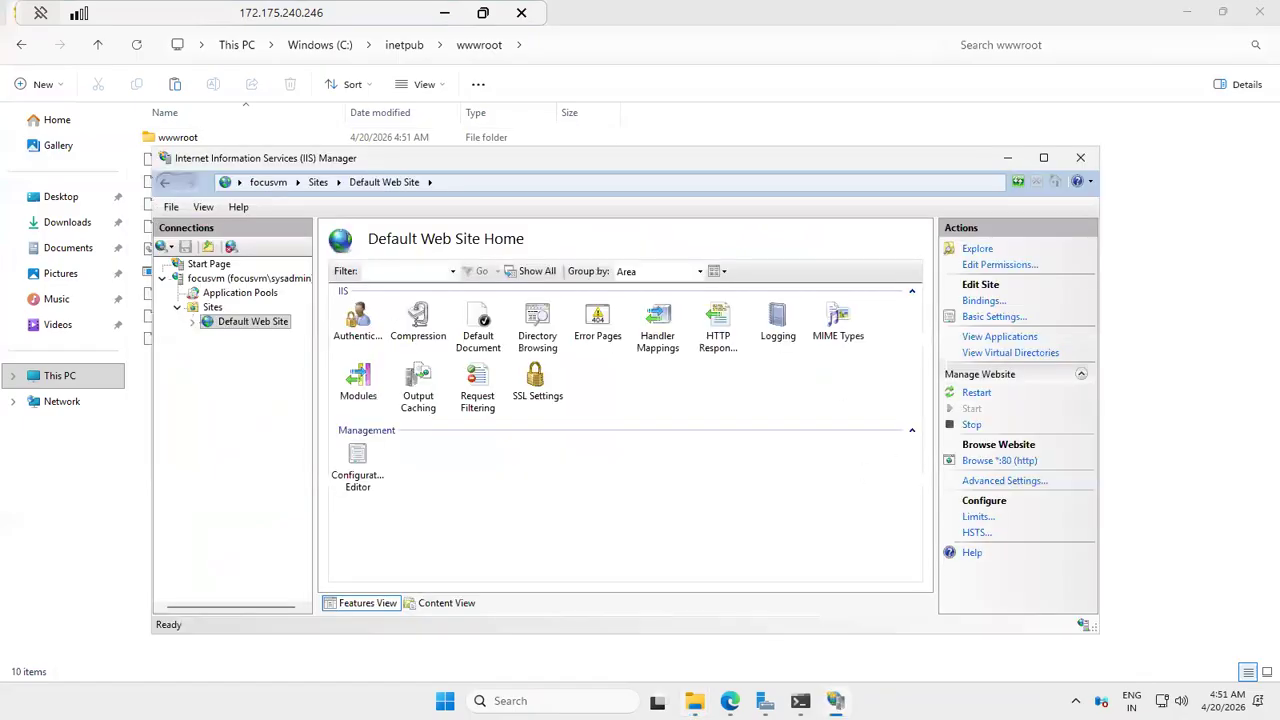
pyautogui.click(1045, 160)
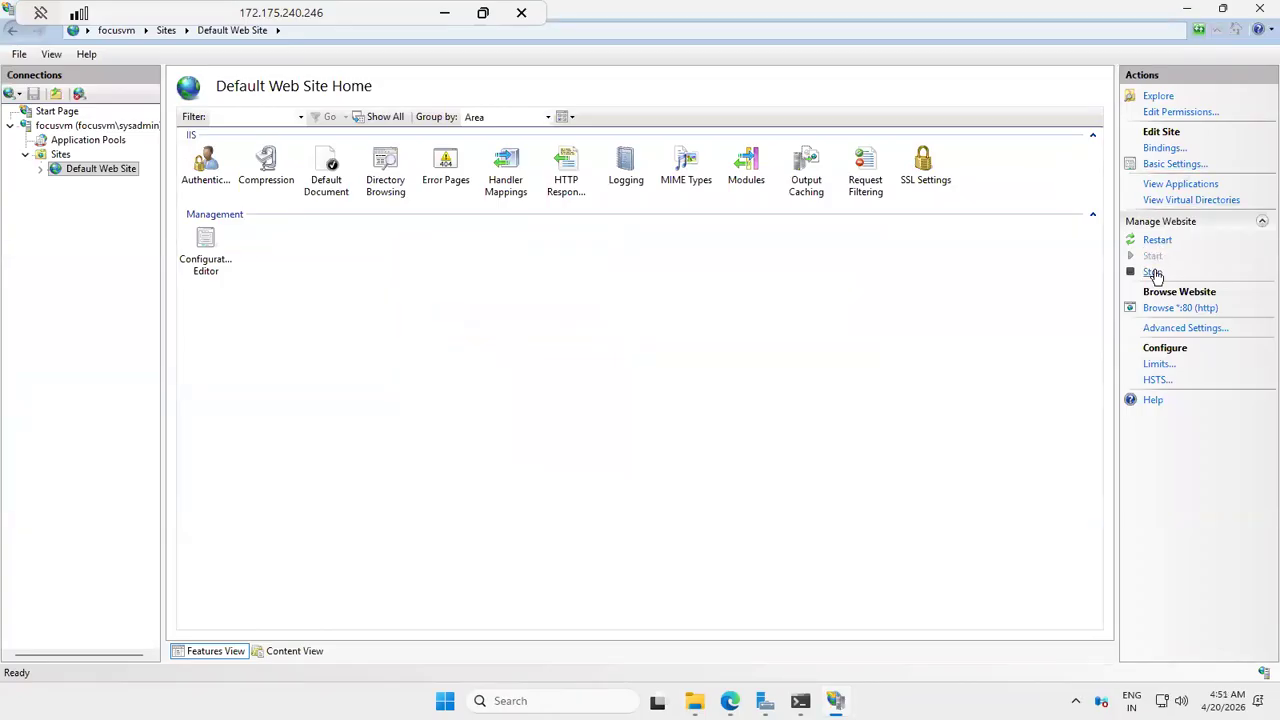
pyautogui.click(1156, 274)
pyautogui.click(1154, 260)
pyautogui.click(1163, 312)
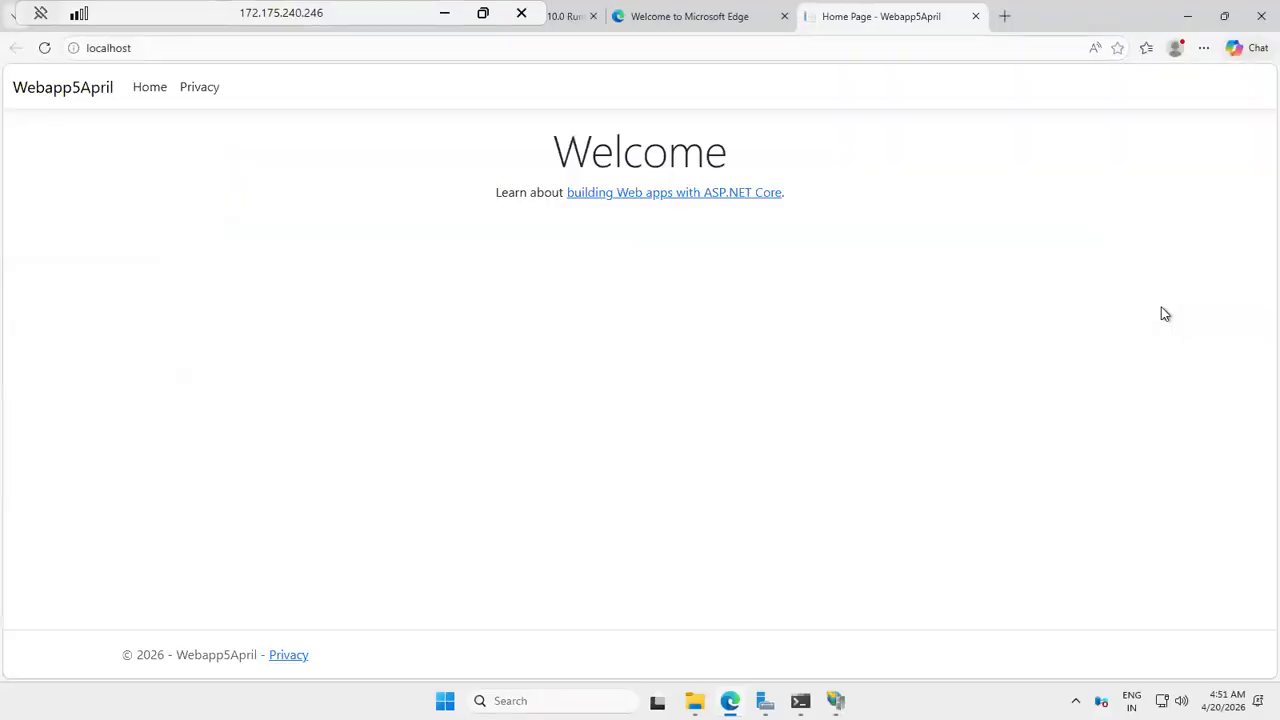
# Step: Switch to Chrome on the local computer and reload the site at 172.175.240.246
pyautogui.click(445, 16)
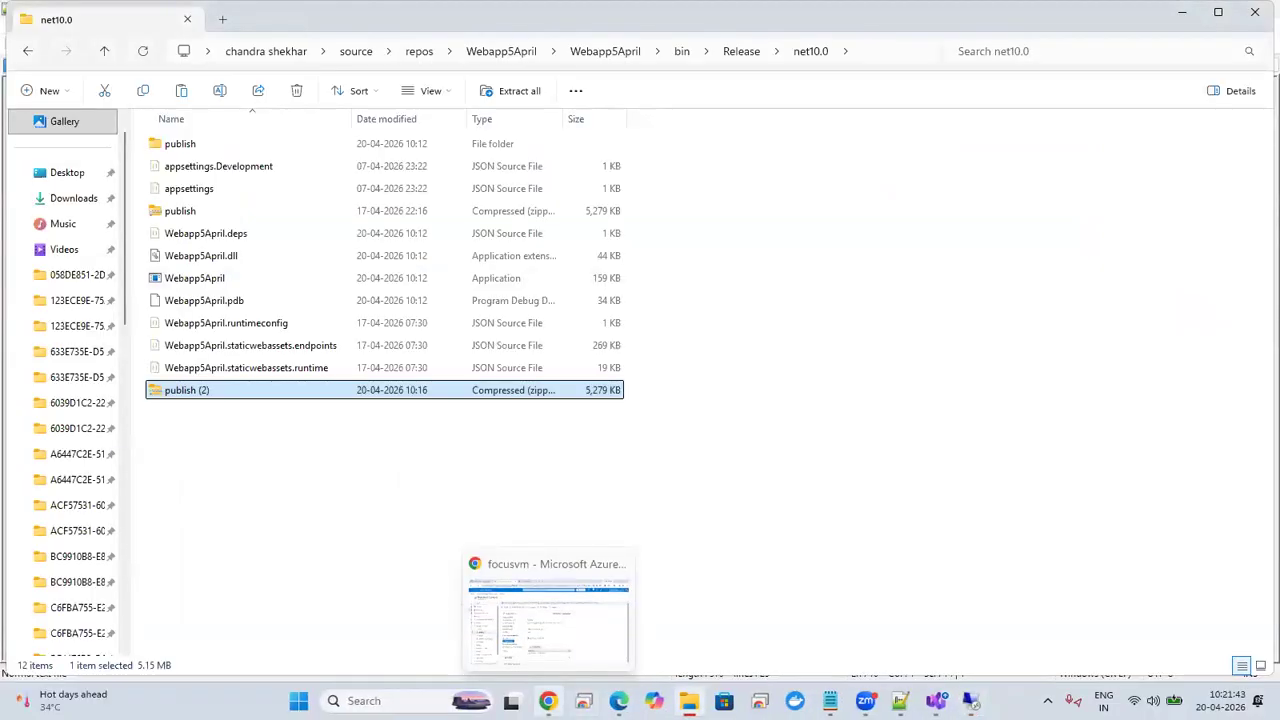
pyautogui.click(548, 700)
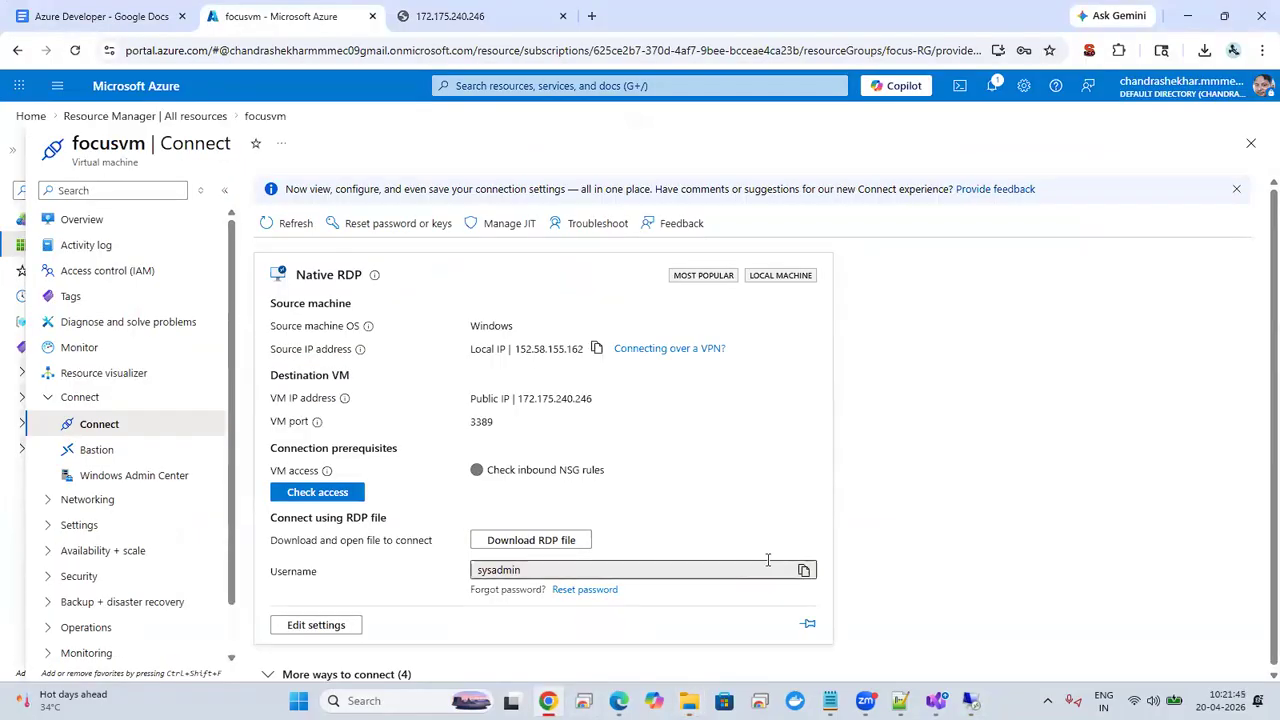
pyautogui.click(470, 14)
pyautogui.click(449, 43)
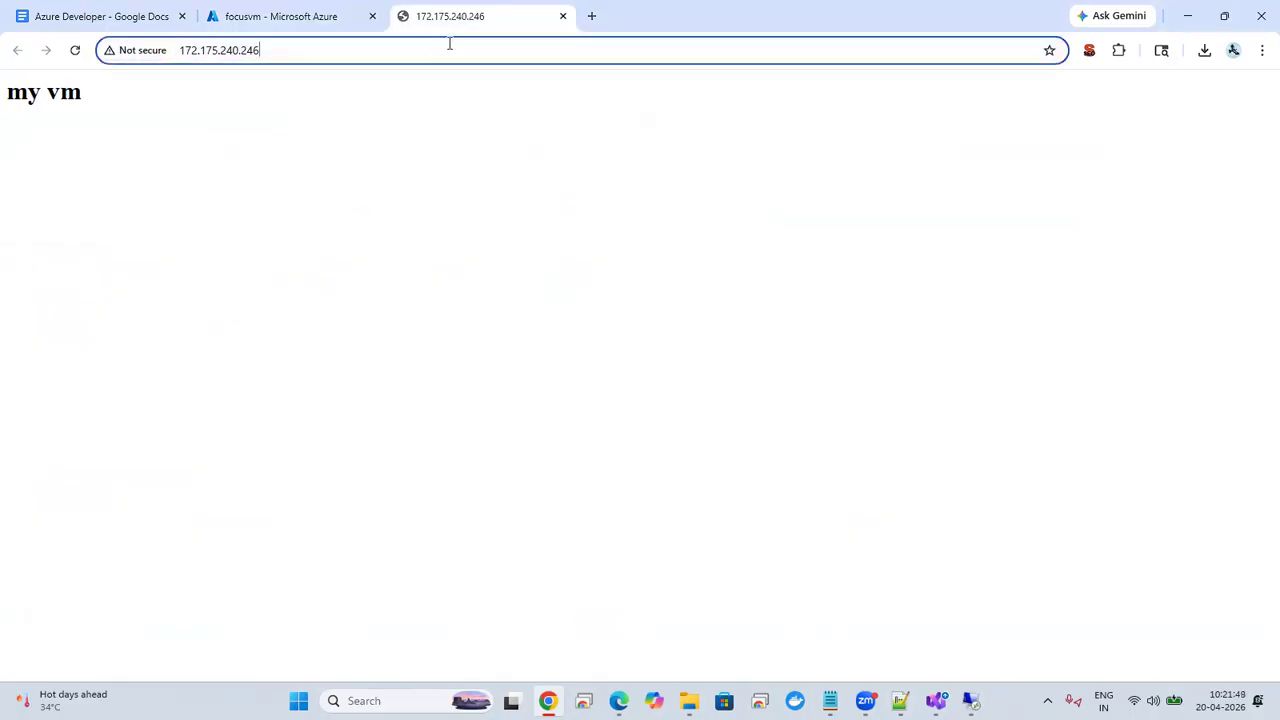
pyautogui.press('Return')
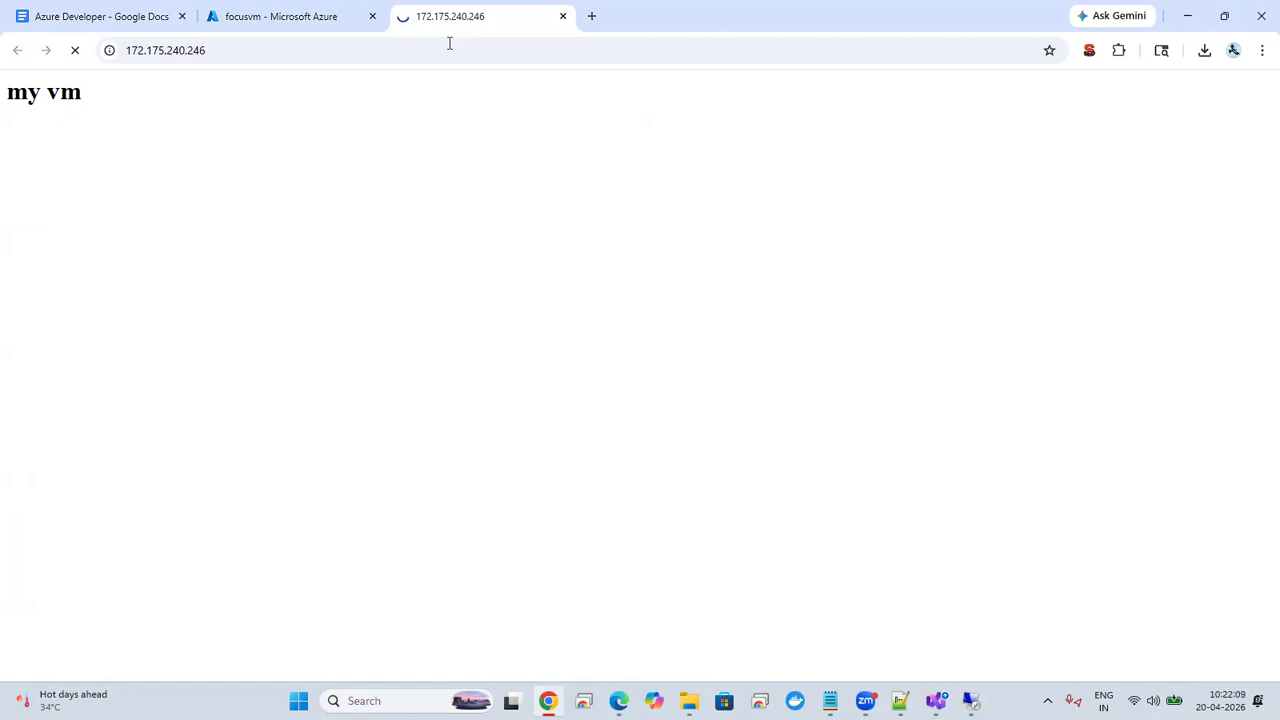
pyautogui.press('F5')
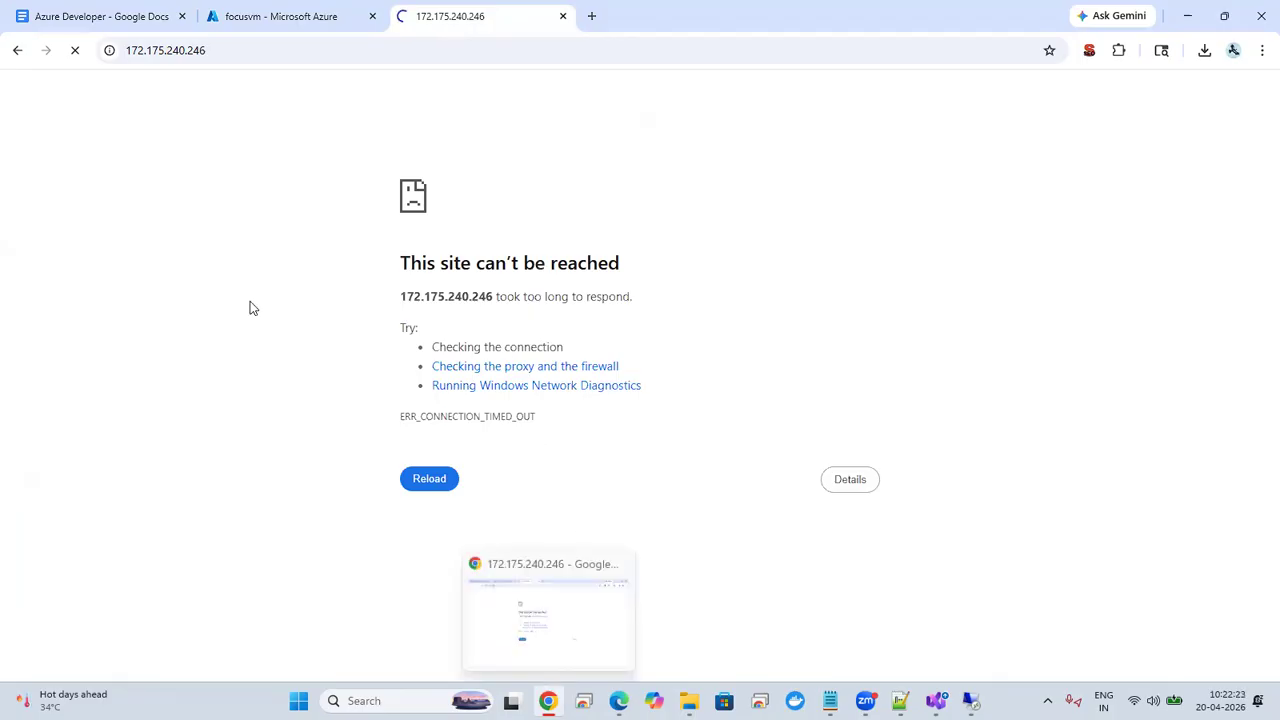
# Step: Copy the VM's public IP address from the Azure Connect page and open it in the site's browser tab
pyautogui.click(285, 16)
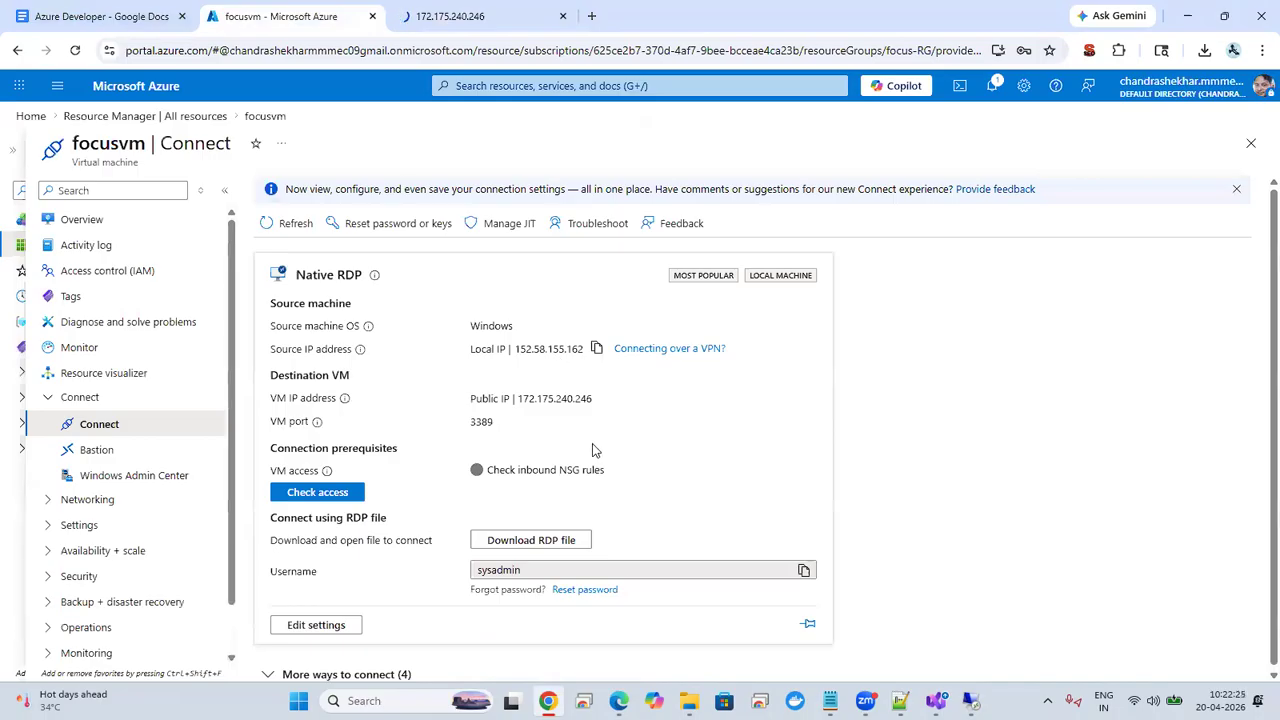
pyautogui.moveTo(606, 400)
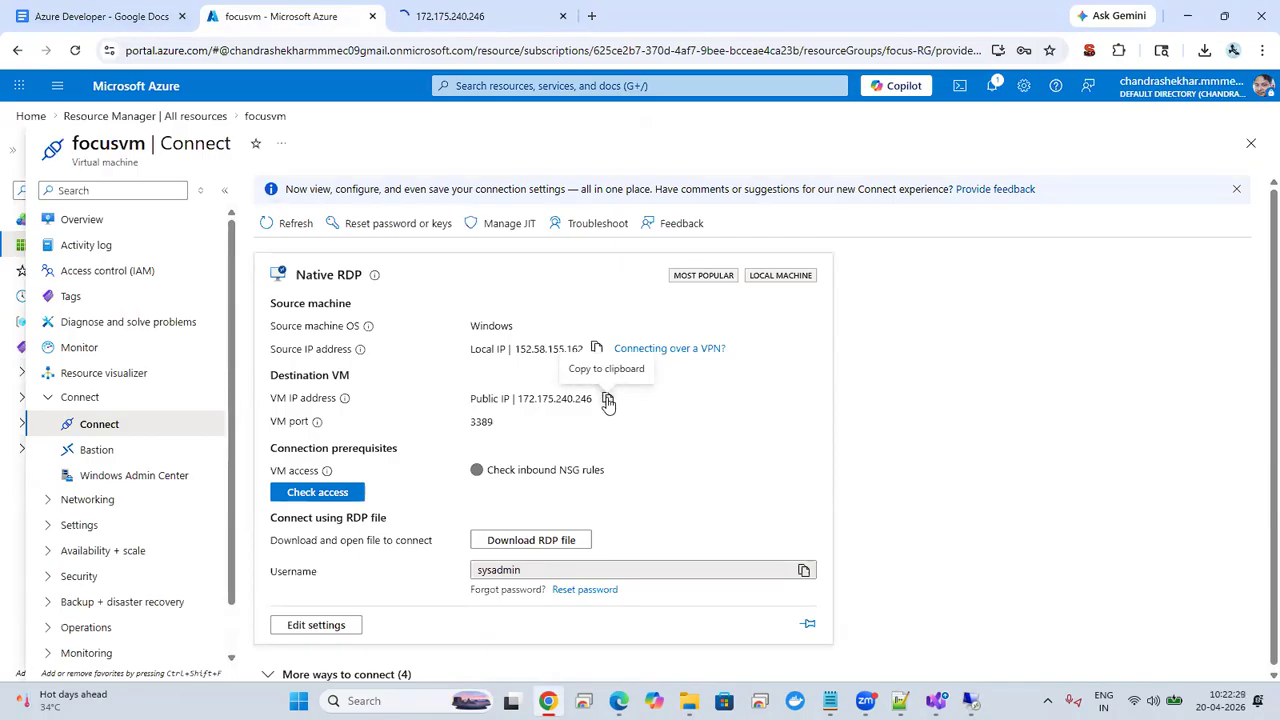
pyautogui.click(607, 399)
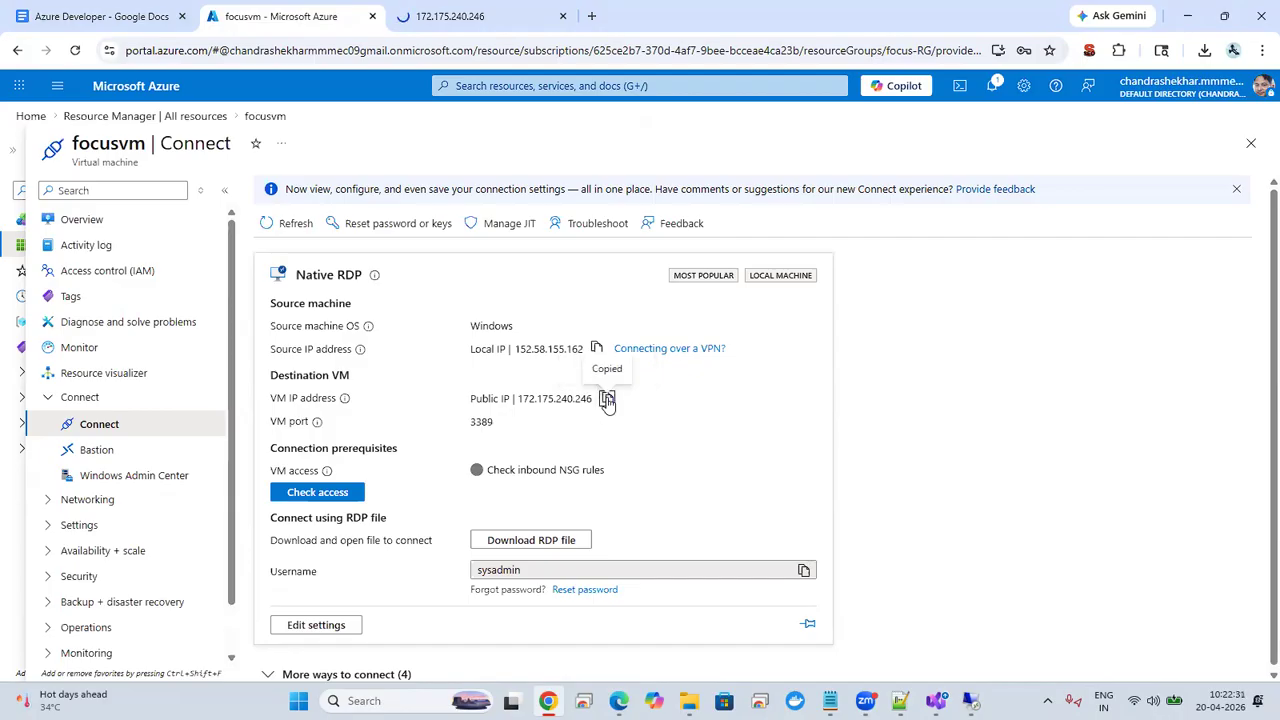
pyautogui.click(462, 12)
pyautogui.click(352, 46)
pyautogui.hotkey('ctrl', 'a')
pyautogui.hotkey('ctrl', 'v')
pyautogui.press('Return')
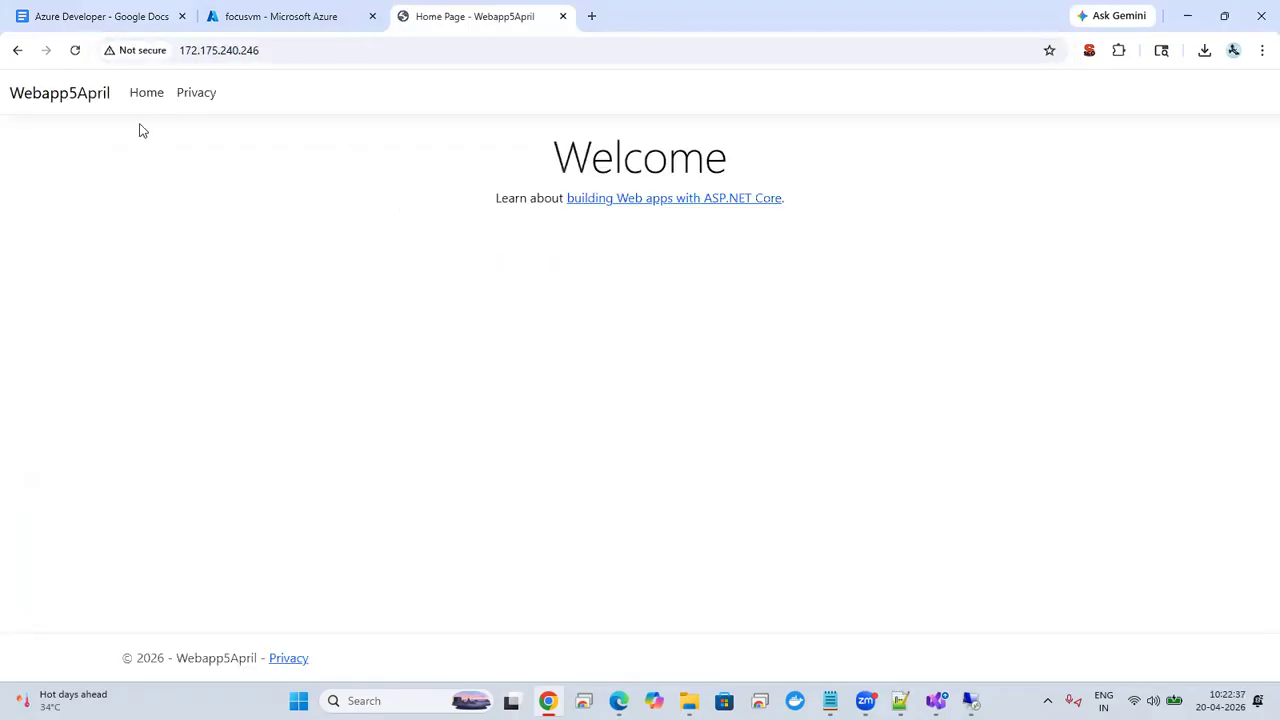
# Step: Test the Webapp5April site's navigation by switching repeatedly between the Home and Privacy pages
pyautogui.click(140, 98)
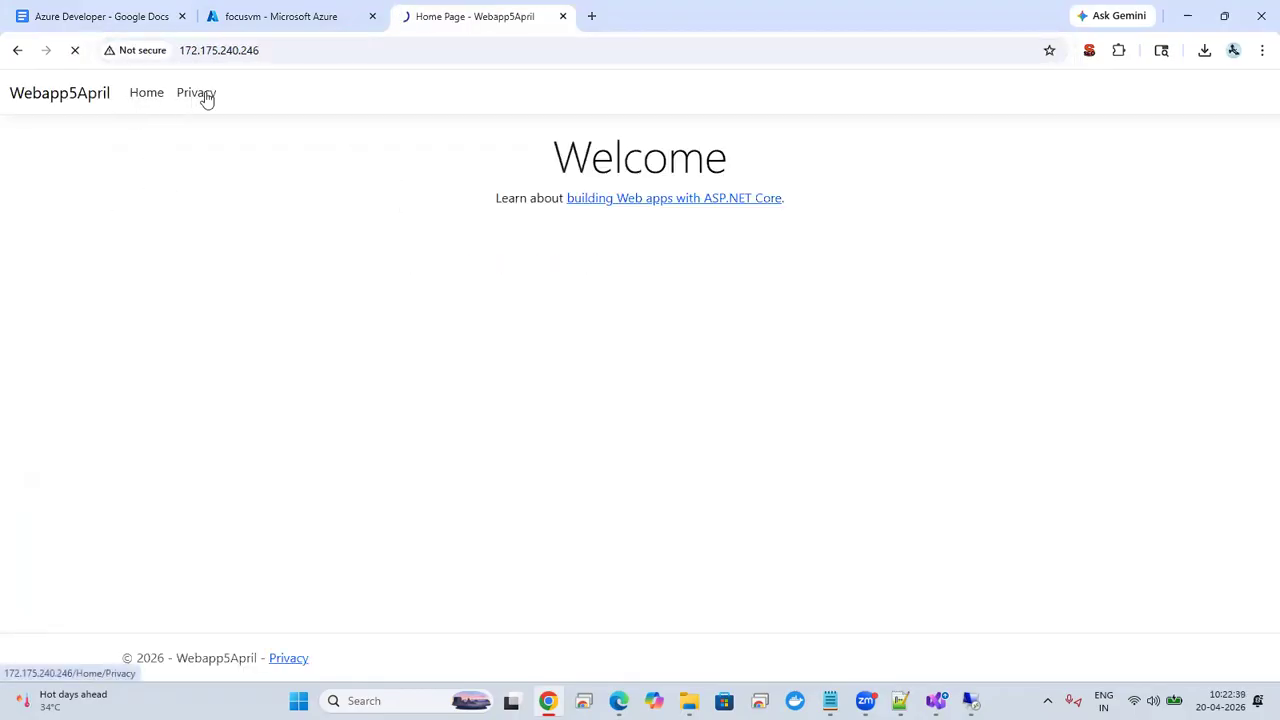
pyautogui.click(151, 94)
pyautogui.click(199, 97)
pyautogui.click(155, 94)
pyautogui.click(196, 102)
pyautogui.click(155, 100)
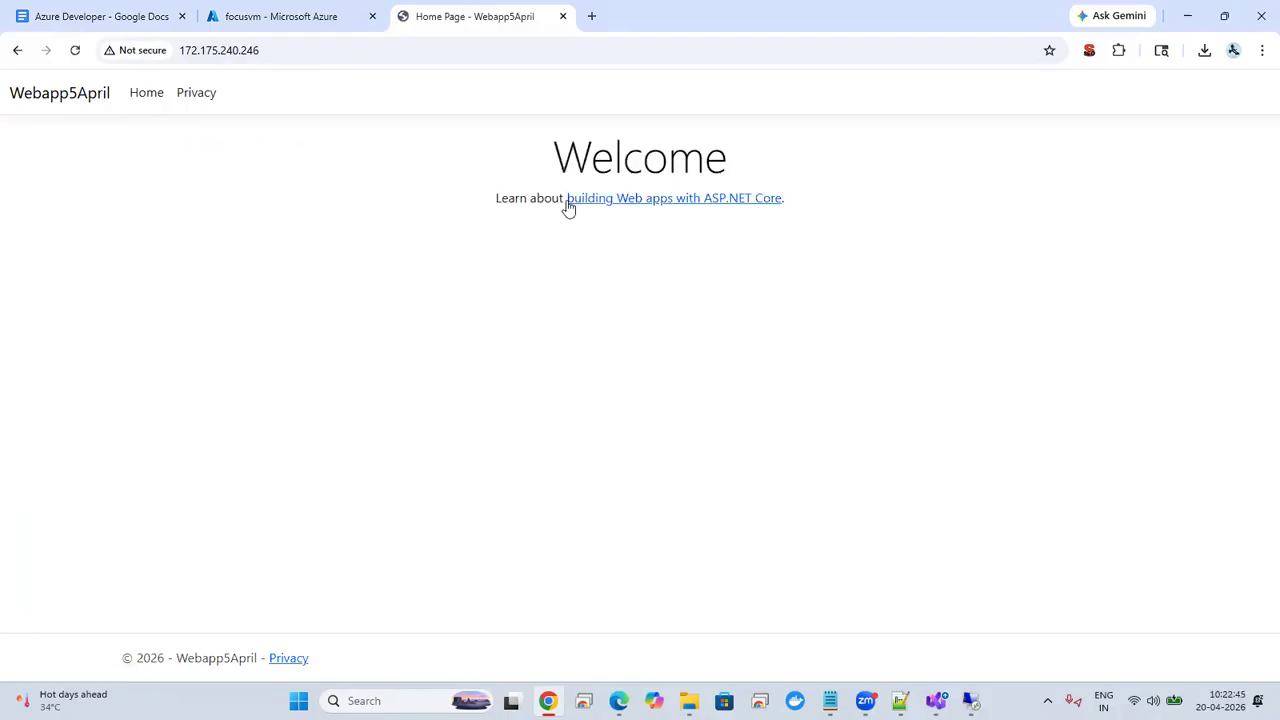
pyautogui.click(145, 106)
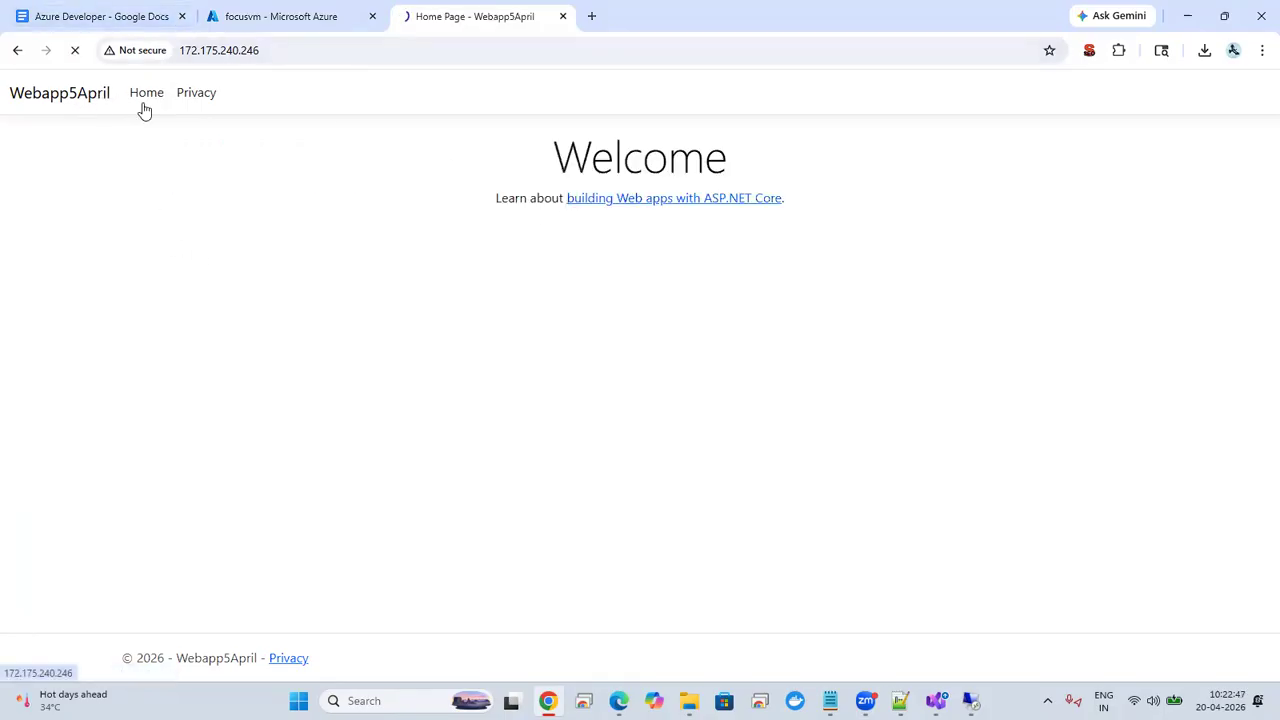
pyautogui.click(178, 108)
pyautogui.click(146, 100)
pyautogui.click(140, 101)
pyautogui.click(211, 100)
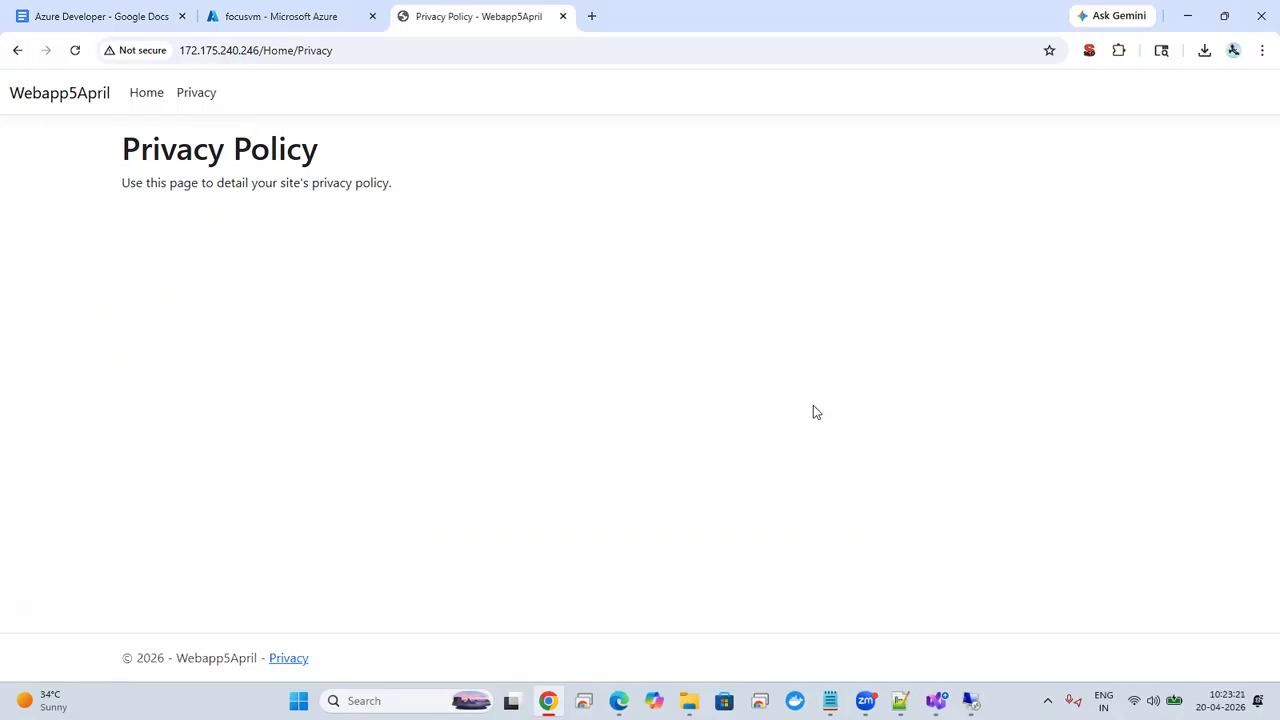
pyautogui.click(1053, 687)
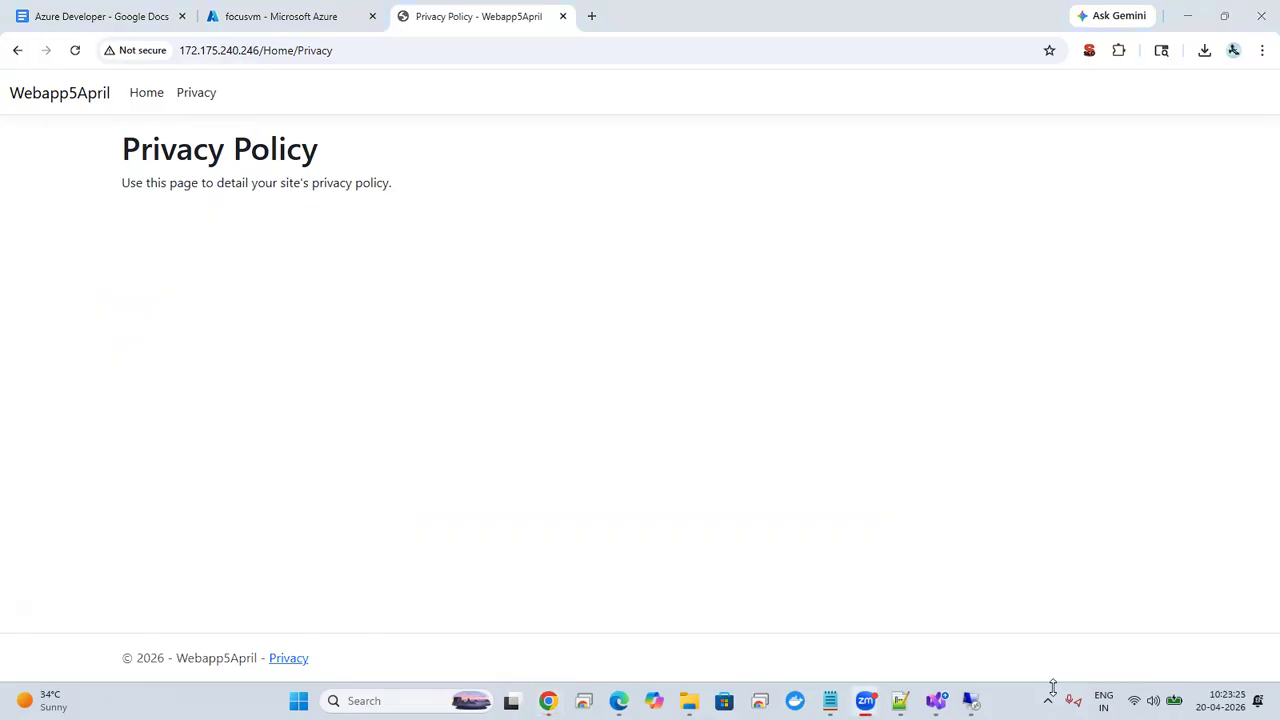